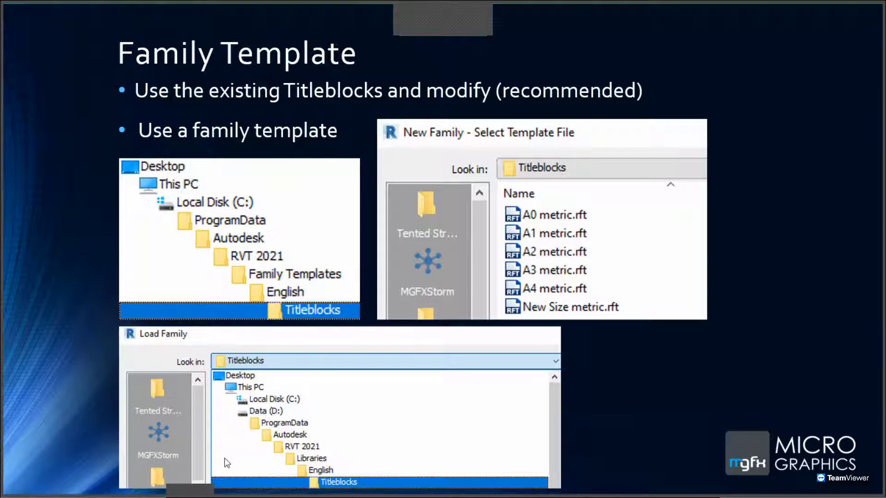
# Switch to Revit and look closely at the existing title block on the Basement_3 floor plan sheet
pyautogui.press('super')
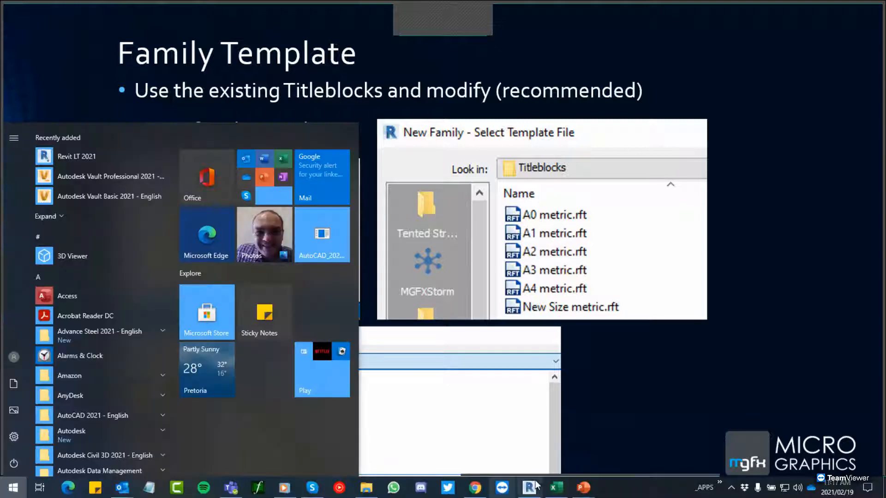
pyautogui.click(529, 488)
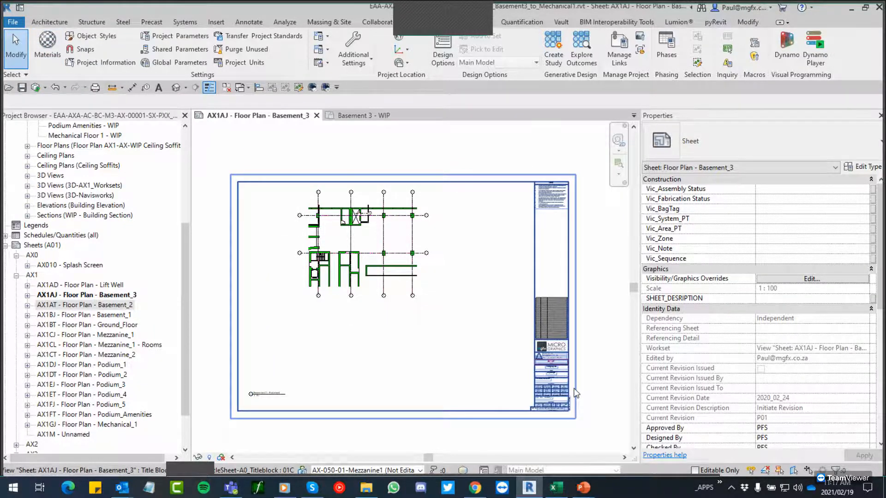
pyautogui.scroll(3, 575, 394)
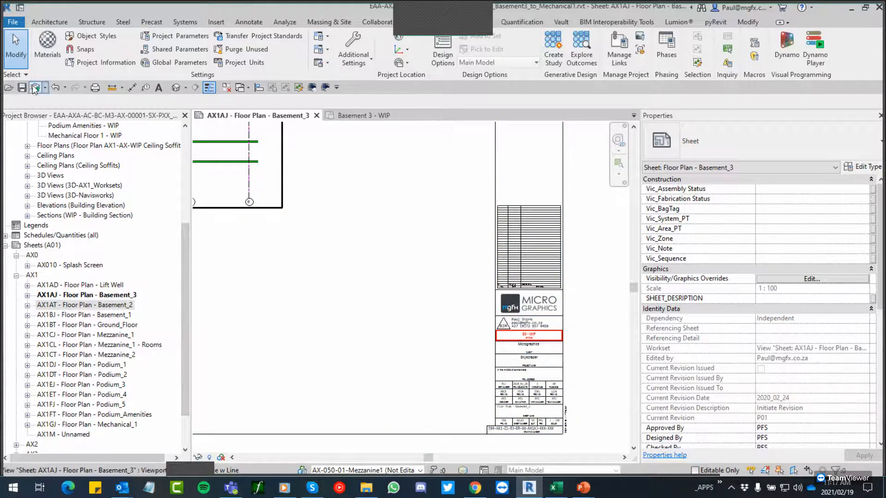
# Create a new title block family from the A0 metric.rft template in the Titleblocks folder, without saving the open project
pyautogui.click(14, 23)
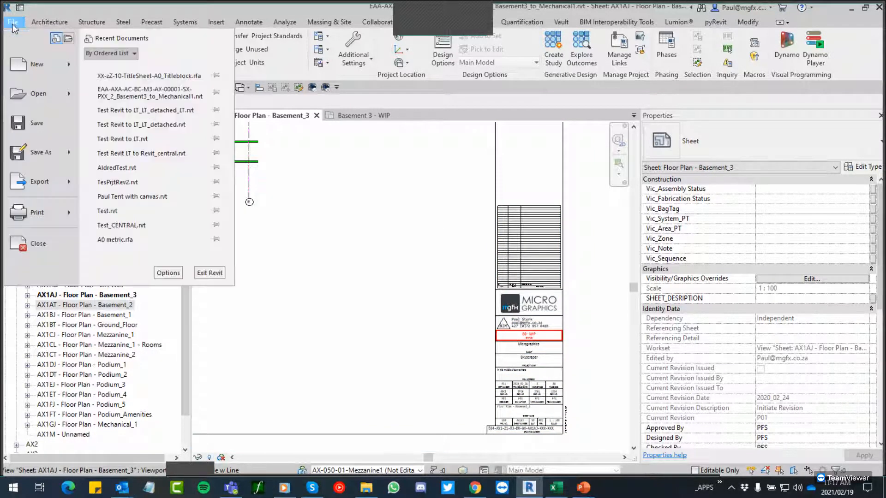
pyautogui.moveTo(72, 68)
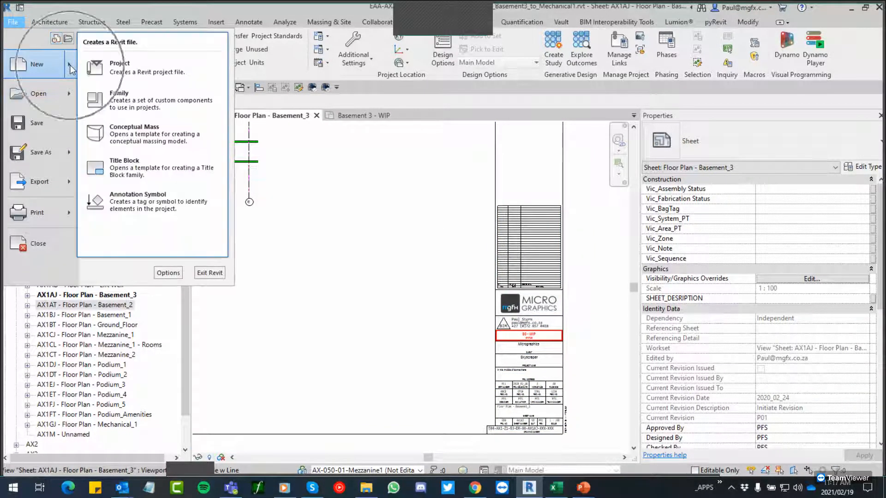
pyautogui.click(124, 101)
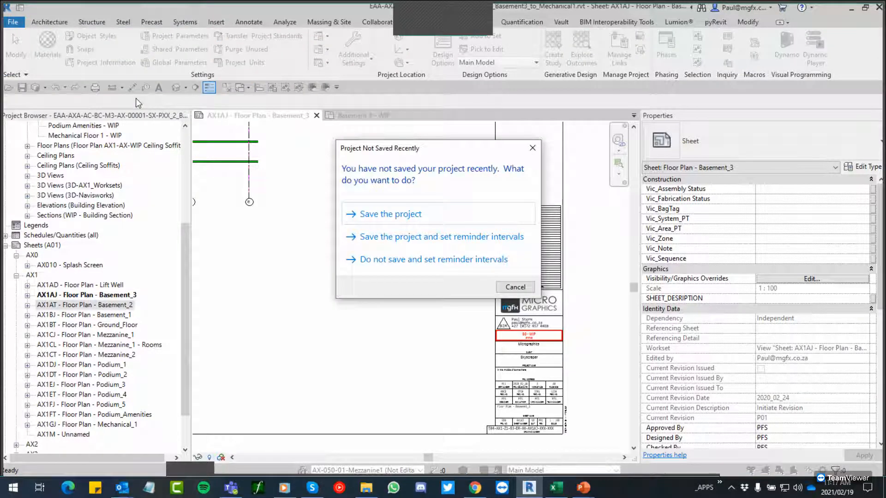
pyautogui.click(532, 148)
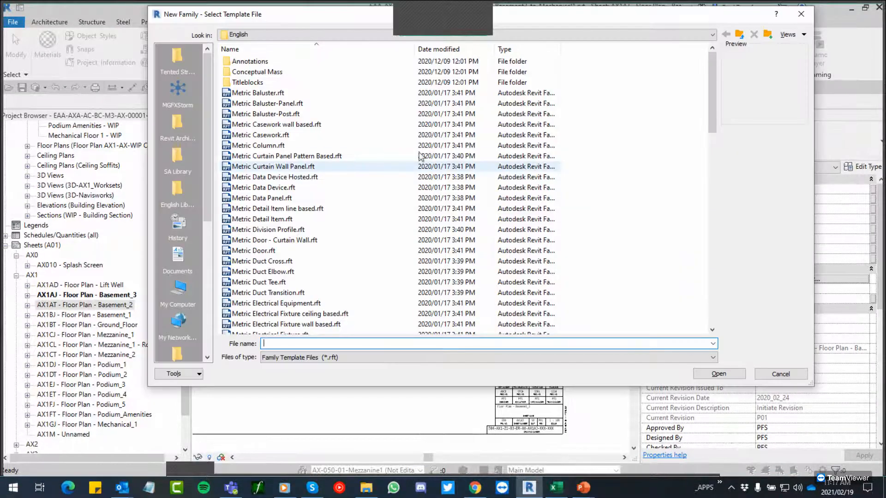
pyautogui.click(252, 83)
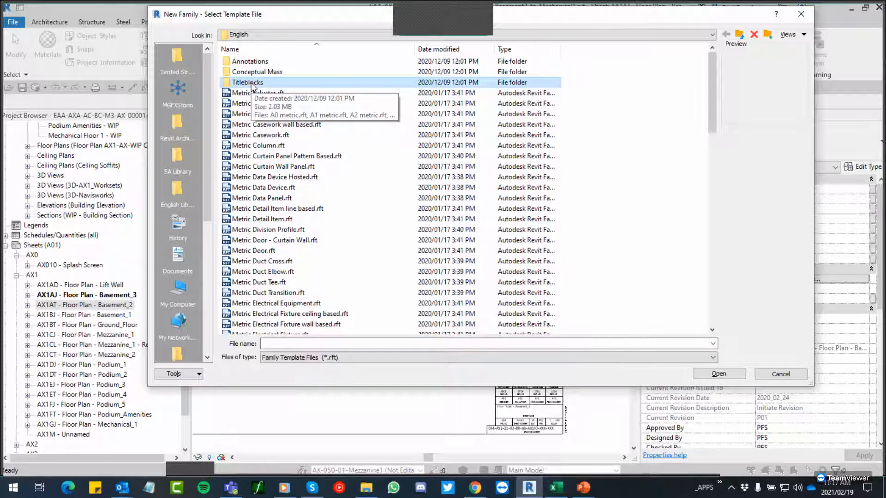
pyautogui.doubleClick(252, 83)
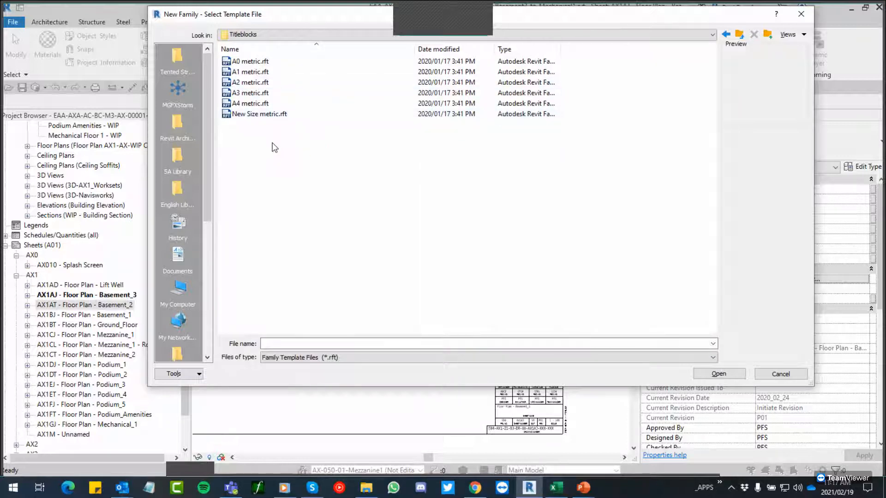
pyautogui.click(258, 64)
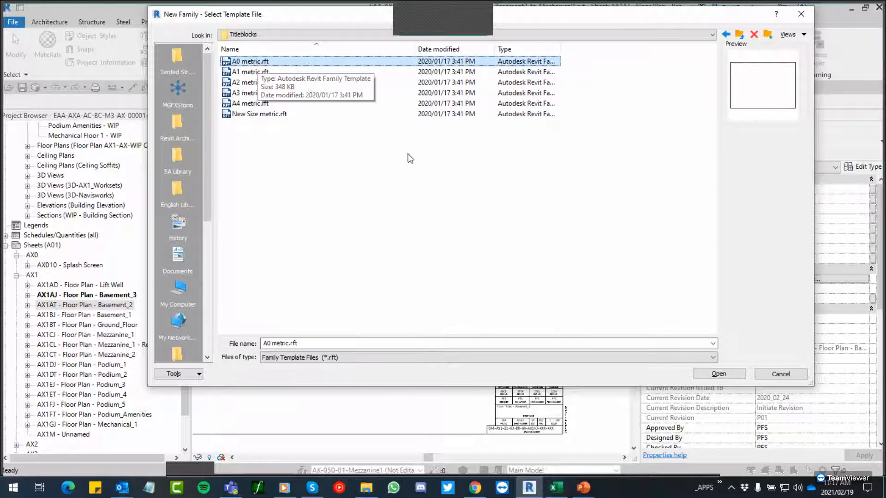
pyautogui.click(720, 374)
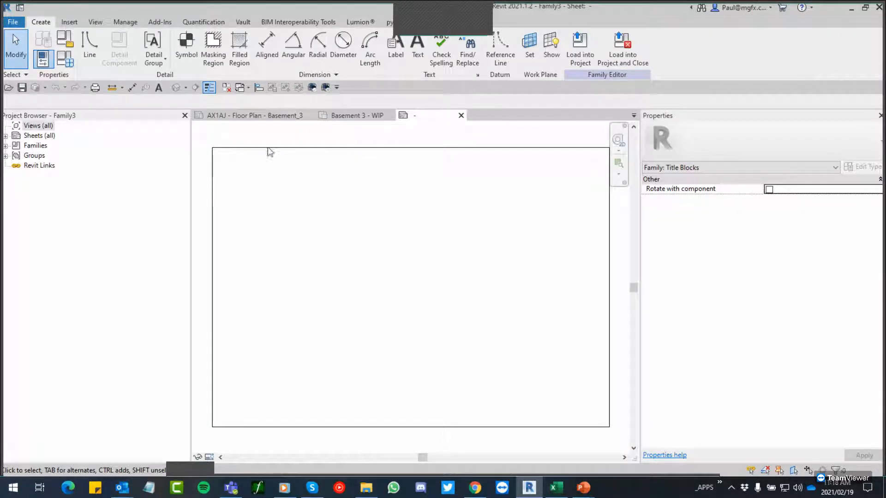
# Check the height and width of the A0 title block border by inspecting its upper and right-hand edge lines
pyautogui.click(271, 148)
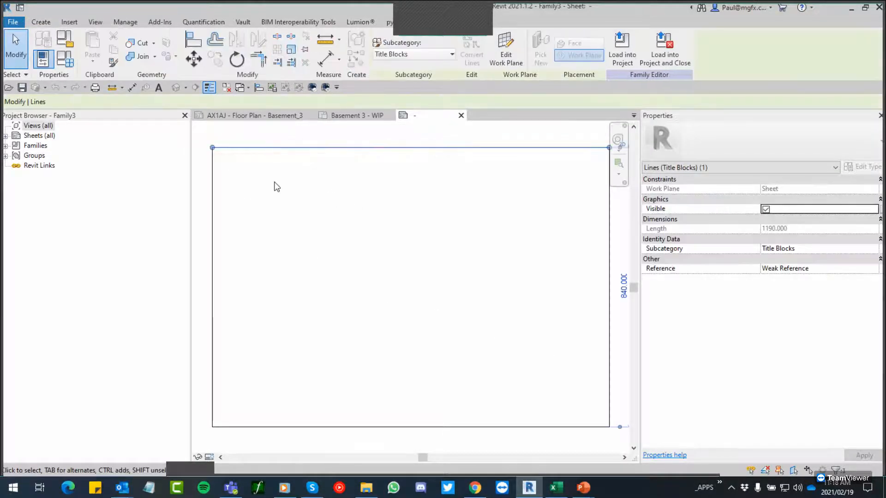
pyautogui.scroll(-2, 276, 186)
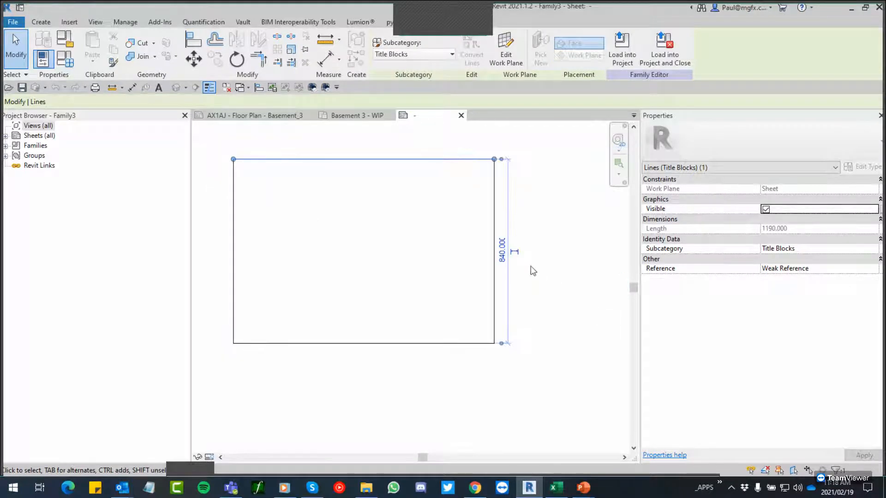
pyautogui.scroll(4, 513, 256)
pyautogui.scroll(-3, 494, 256)
pyautogui.press('Escape')
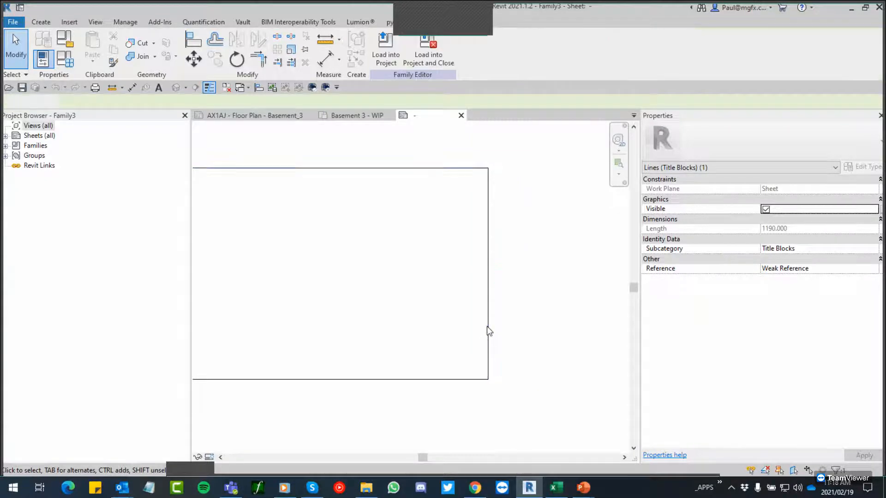
pyautogui.click(487, 328)
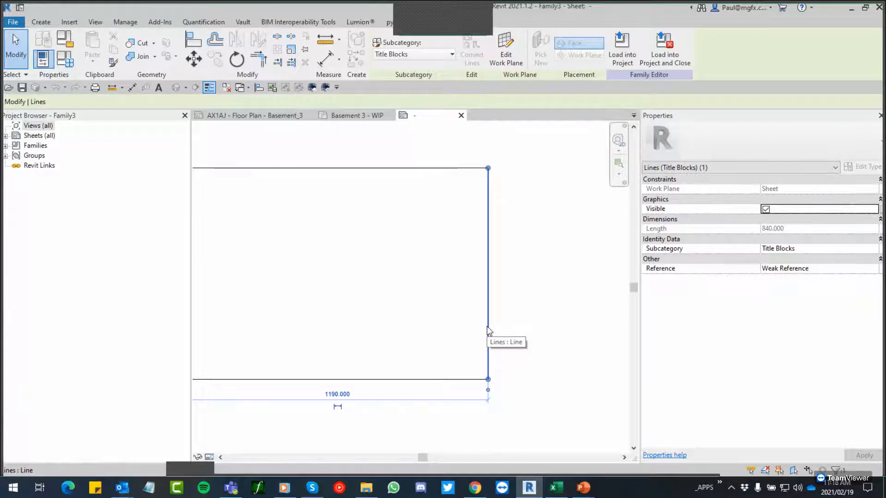
pyautogui.moveTo(364, 362); pyautogui.dragTo(472, 312, button='middle')
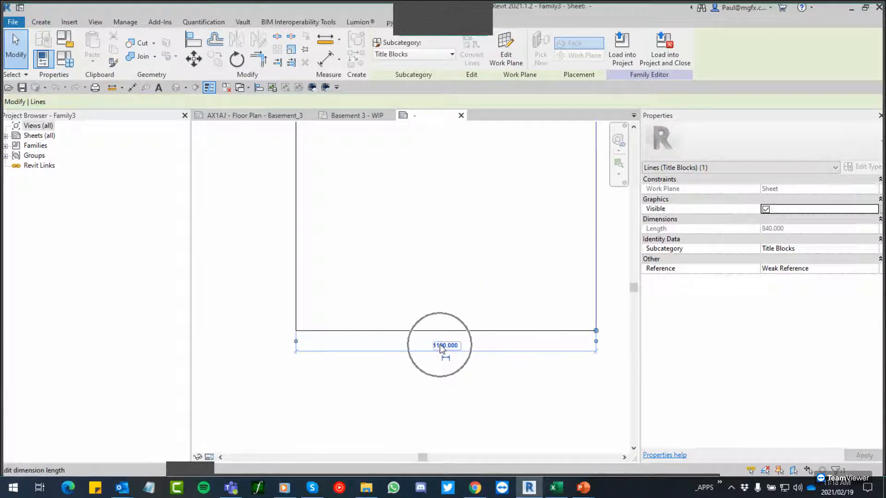
pyautogui.press('Escape')
pyautogui.moveTo(390, 300); pyautogui.dragTo(356, 335, button='middle')
pyautogui.scroll(1, 359, 337)
pyautogui.scroll(-2, 359, 337)
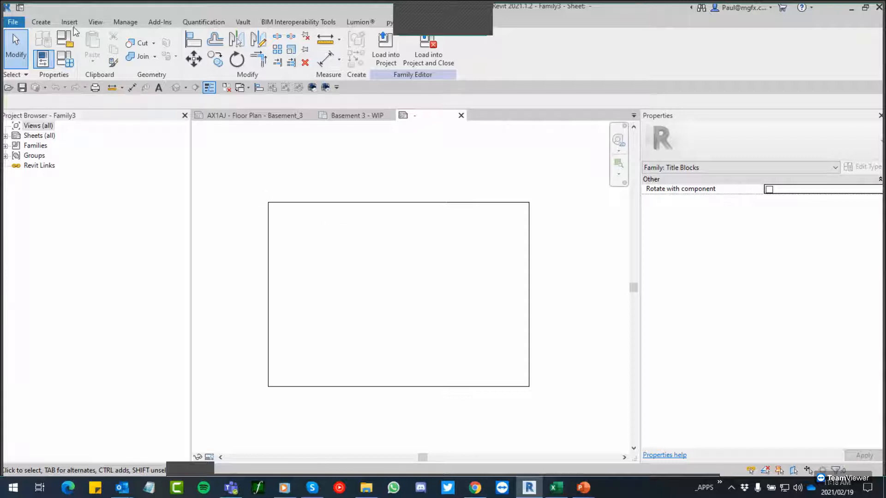
# Start a revision schedule in the title block family and review the fields available from Revision and Project Information
pyautogui.click(42, 22)
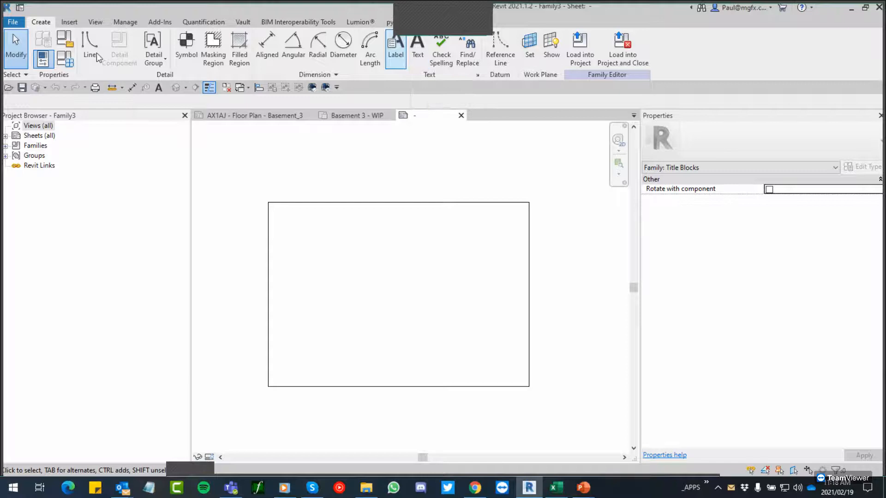
pyautogui.click(96, 21)
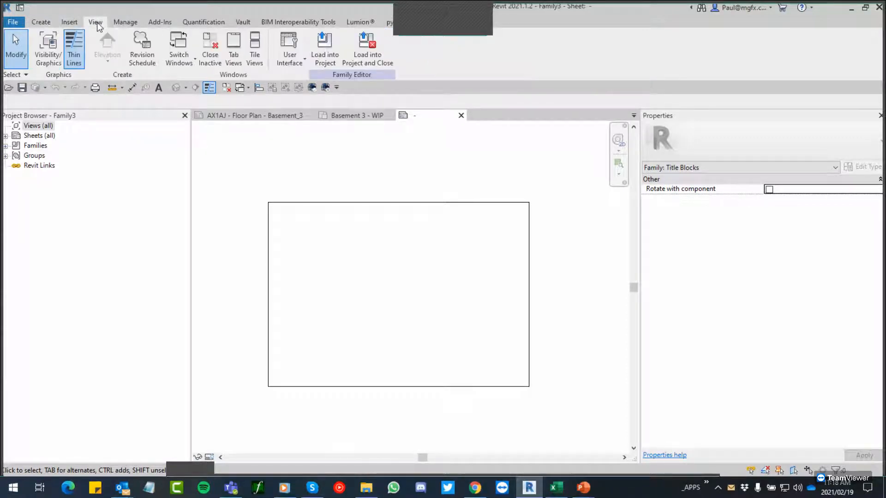
pyautogui.click(140, 55)
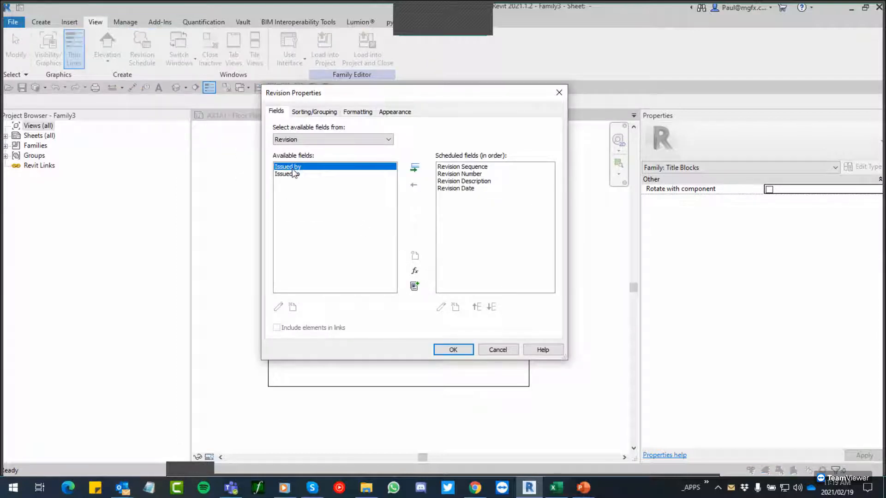
pyautogui.click(310, 139)
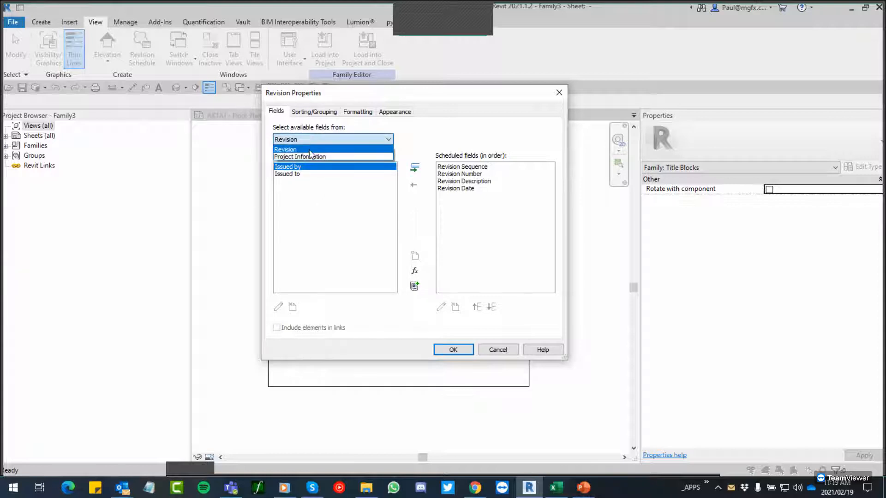
pyautogui.click(306, 156)
pyautogui.click(310, 140)
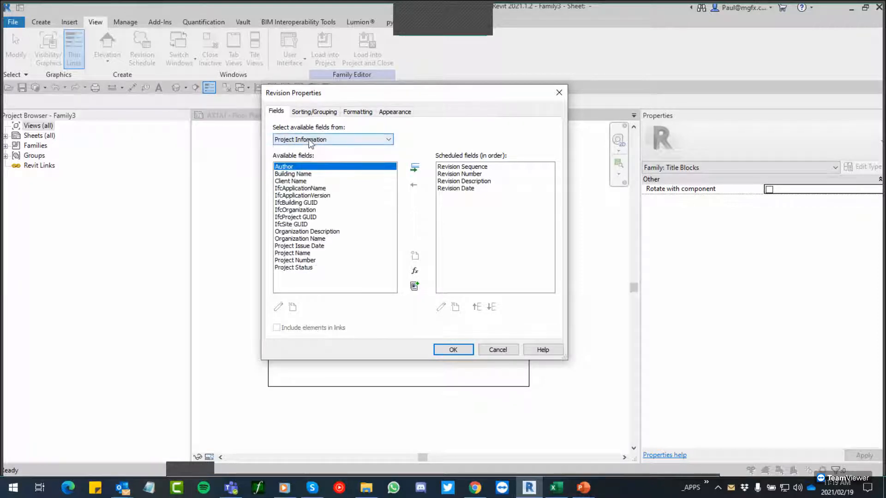
pyautogui.click(299, 150)
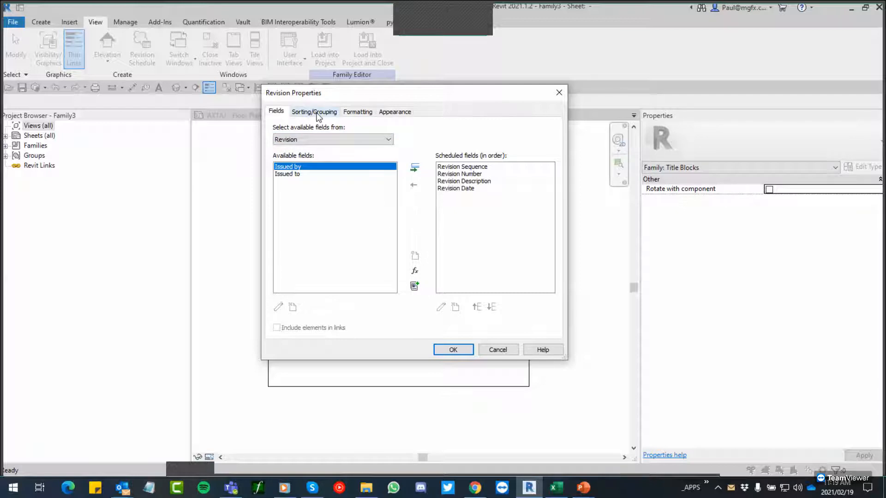
# Review the sorting, formatting and appearance settings, create the revision schedule with its default settings, and close its view
pyautogui.click(335, 112)
pyautogui.click(358, 113)
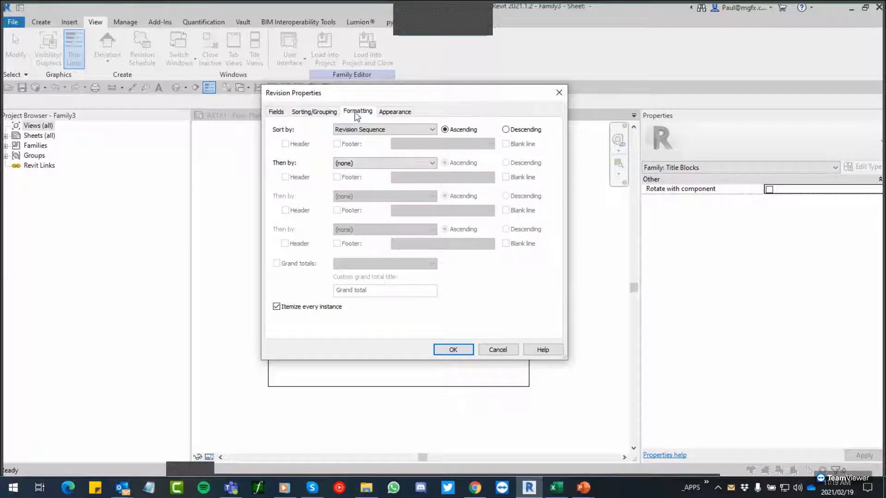
pyautogui.click(391, 114)
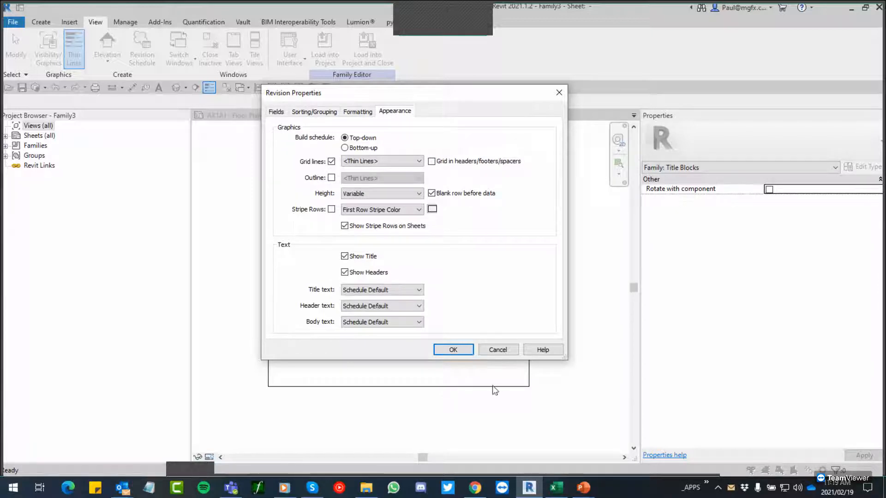
pyautogui.click(452, 350)
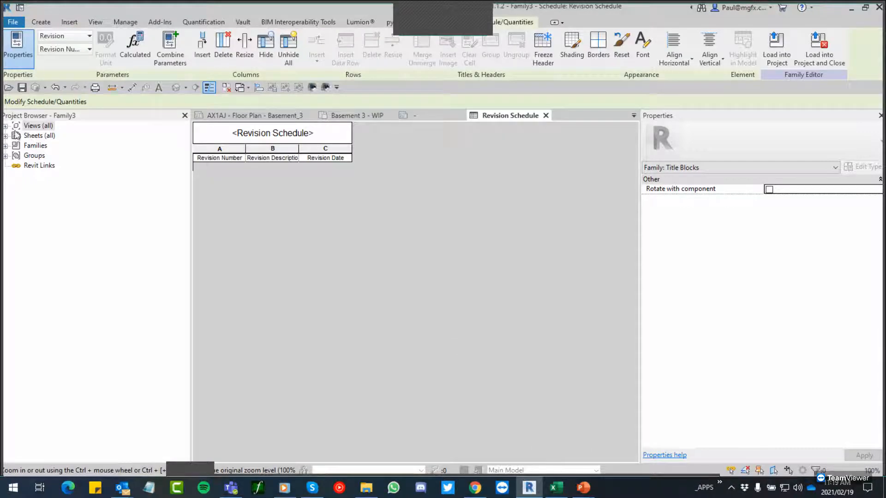
pyautogui.click(545, 116)
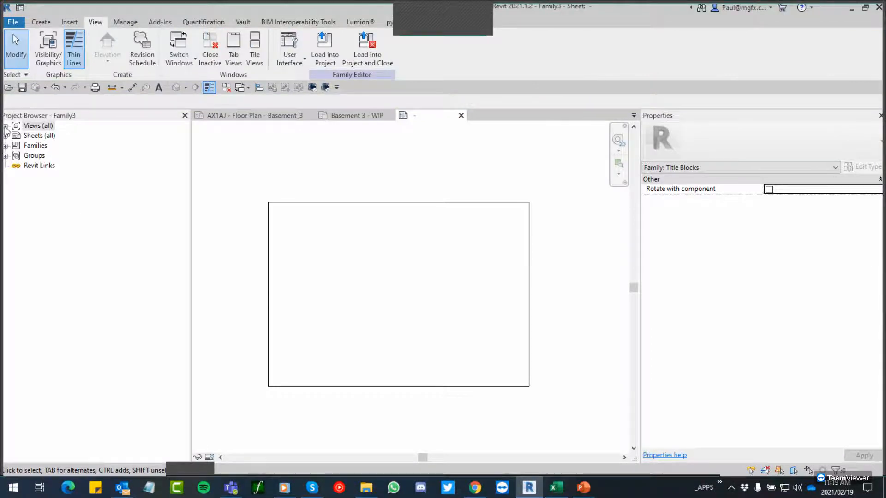
# Place the Revision Schedule on the title block sheet, inside the border near its right edge
pyautogui.click(5, 126)
pyautogui.click(16, 136)
pyautogui.moveTo(58, 146); pyautogui.dragTo(506, 292)
pyautogui.click(489, 294)
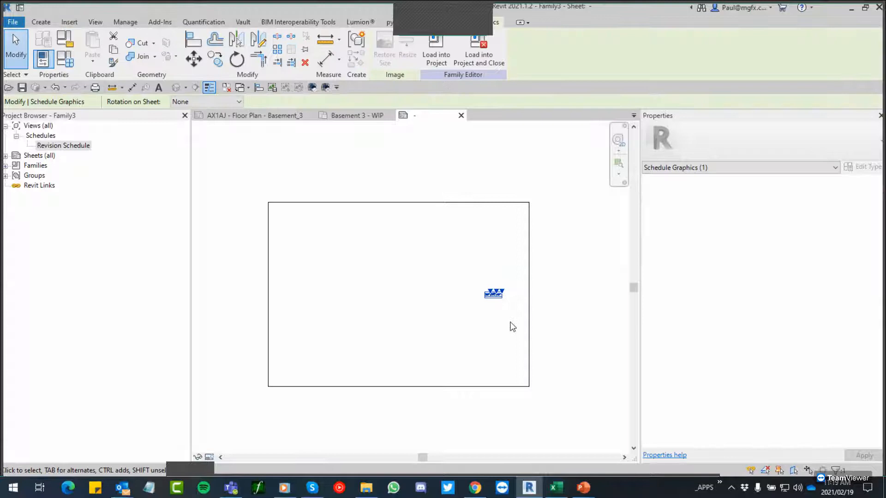
# Examine the placed revision schedule's title, column headers and extents on the title block sheet
pyautogui.scroll(5, 493, 308)
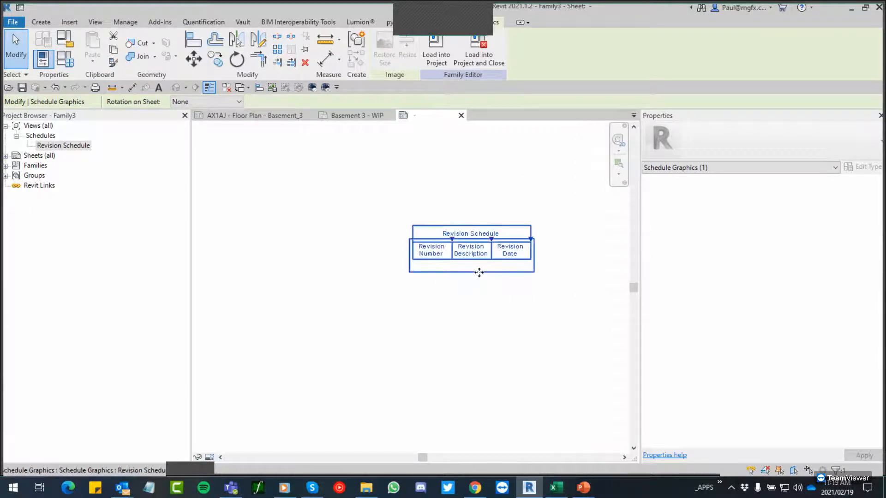
pyautogui.click(478, 286)
pyautogui.click(481, 268)
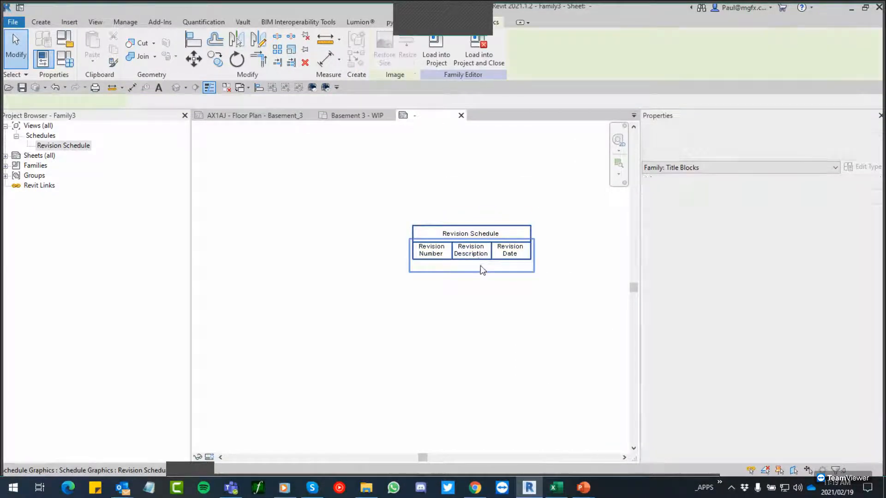
pyautogui.click(389, 277)
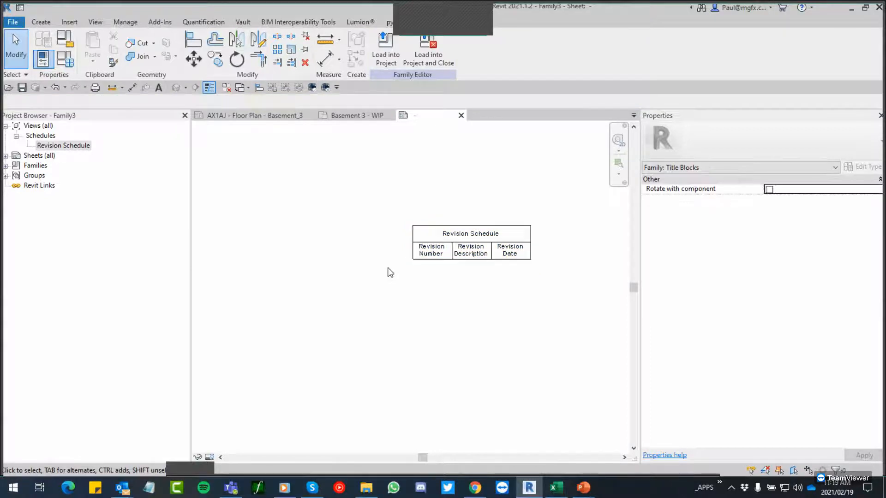
pyautogui.scroll(-3, 390, 271)
pyautogui.click(440, 263)
pyautogui.scroll(-2, 419, 286)
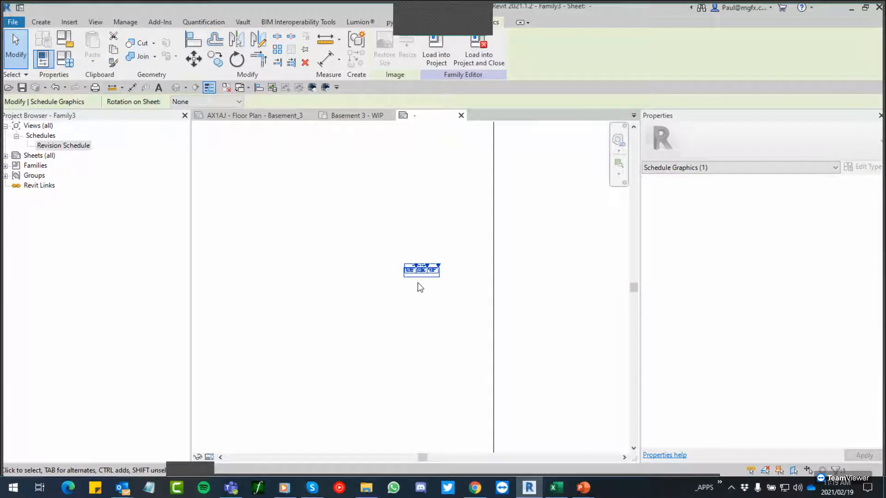
pyautogui.click(425, 294)
# Open the placed revision schedule for editing and show the properties of the schedule instead of the family
pyautogui.scroll(4, 427, 292)
pyautogui.doubleClick(442, 283)
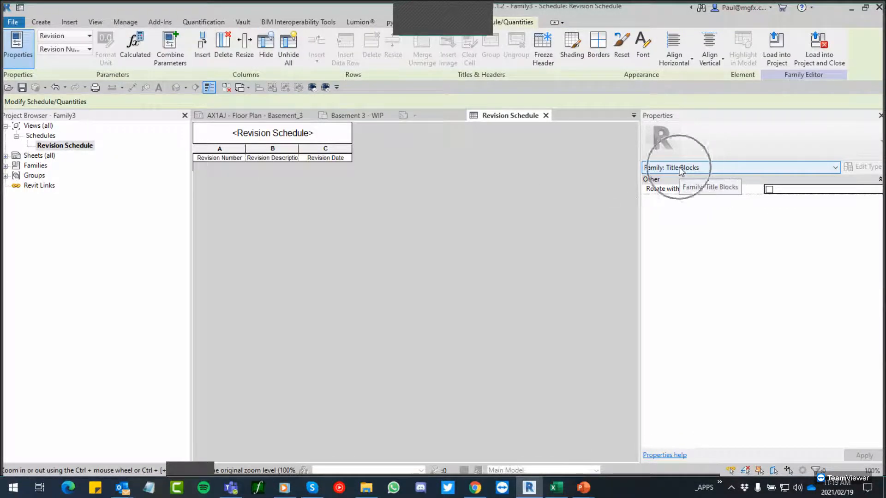
pyautogui.click(681, 169)
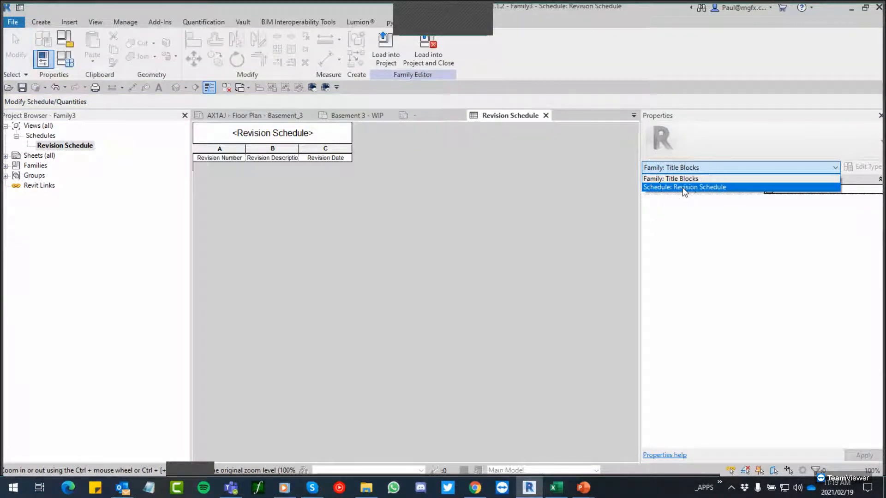
pyautogui.click(685, 188)
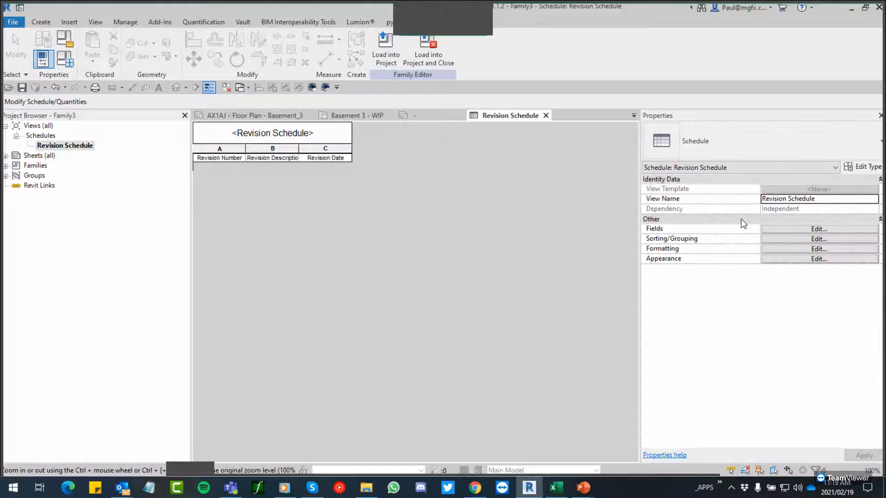
# Review the revision schedule's field, sorting, formatting and appearance settings without changing them
pyautogui.click(796, 229)
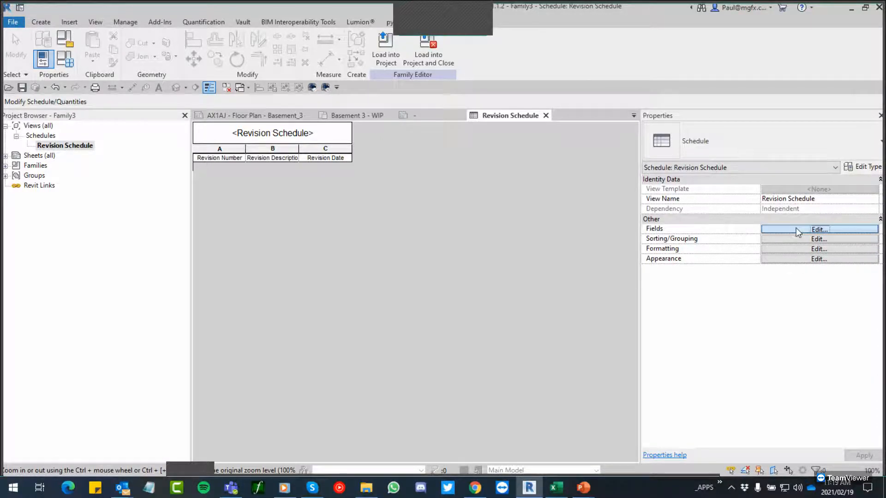
pyautogui.click(314, 112)
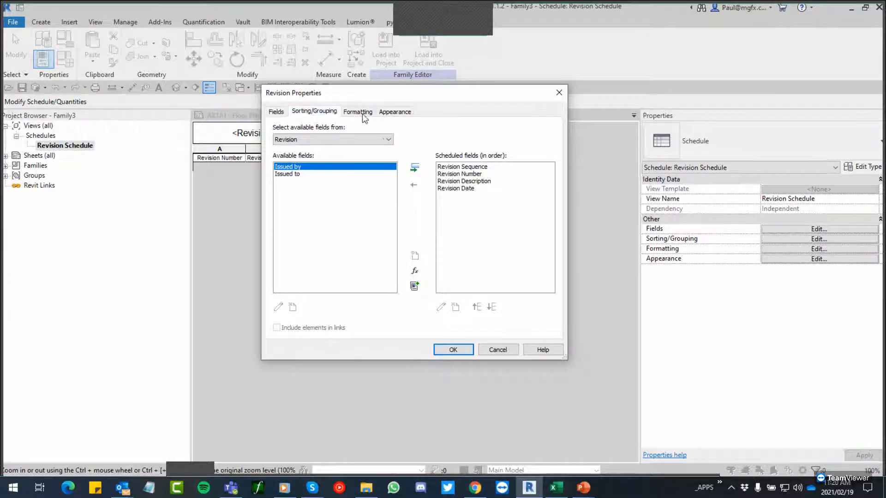
pyautogui.click(358, 112)
pyautogui.click(393, 113)
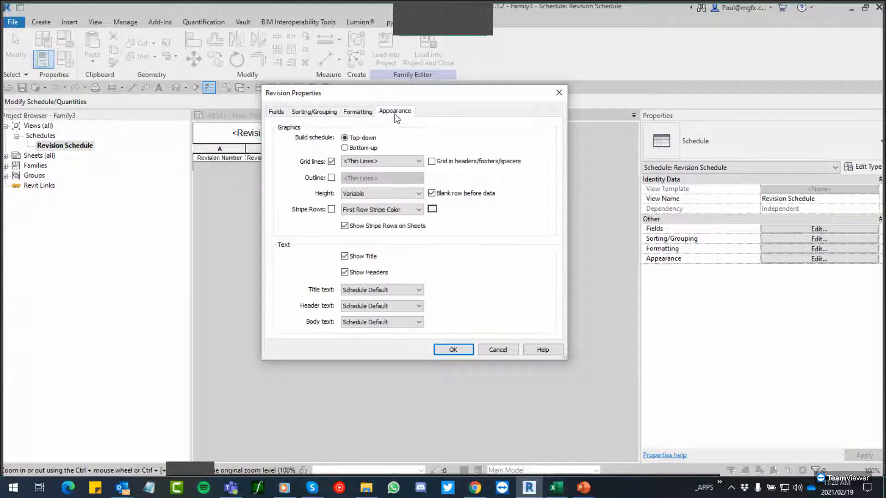
pyautogui.click(560, 92)
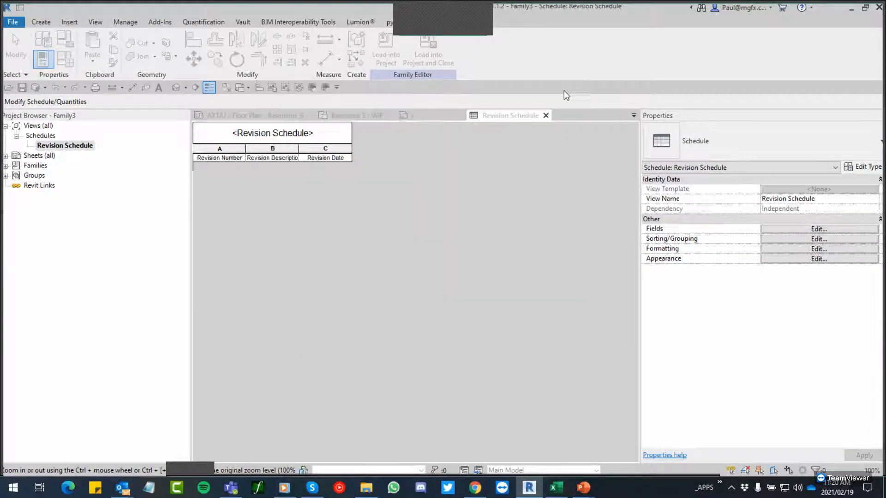
# Close the revision schedule view and the title block family without saving, returning to the Basement_3 sheet
pyautogui.click(546, 115)
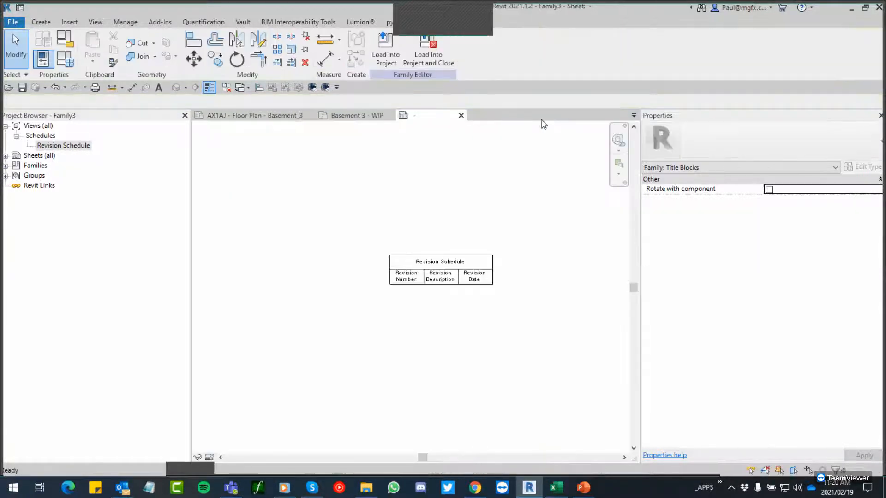
pyautogui.click(462, 116)
pyautogui.click(466, 244)
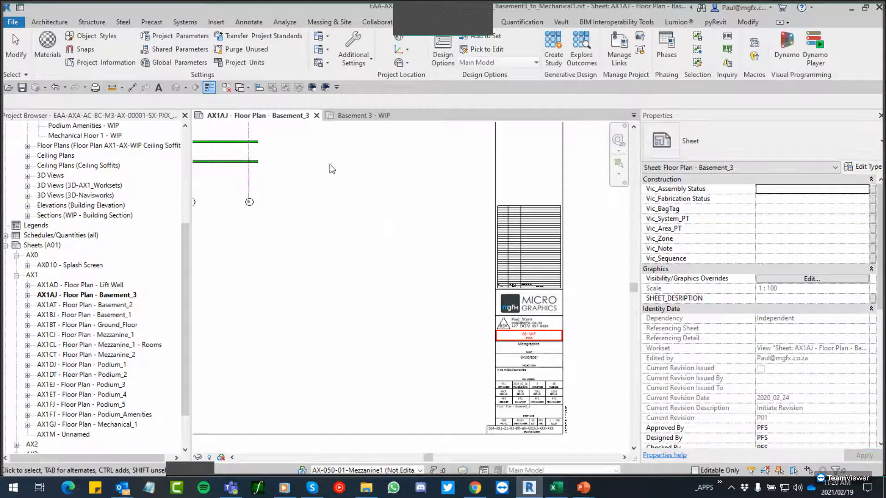
# Create a new family from the New Size metric.rft template in the Titleblocks template folder
pyautogui.press('ctrl')
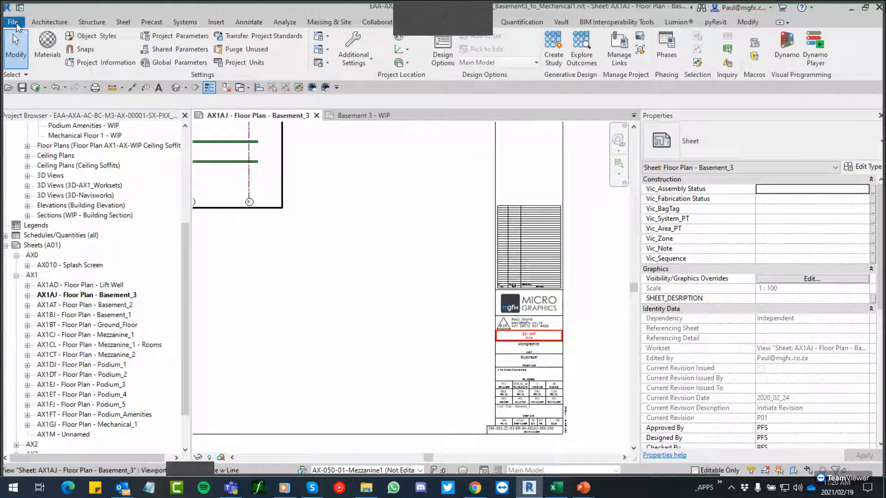
pyautogui.click(15, 25)
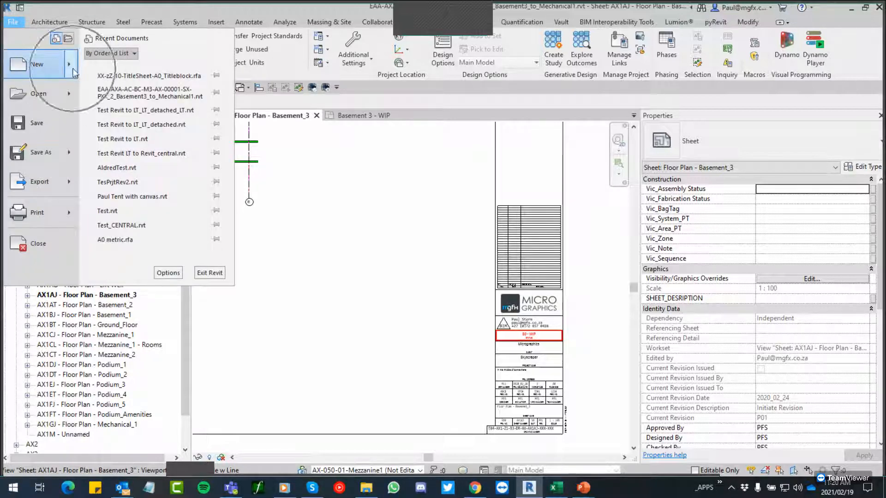
pyautogui.moveTo(65, 73)
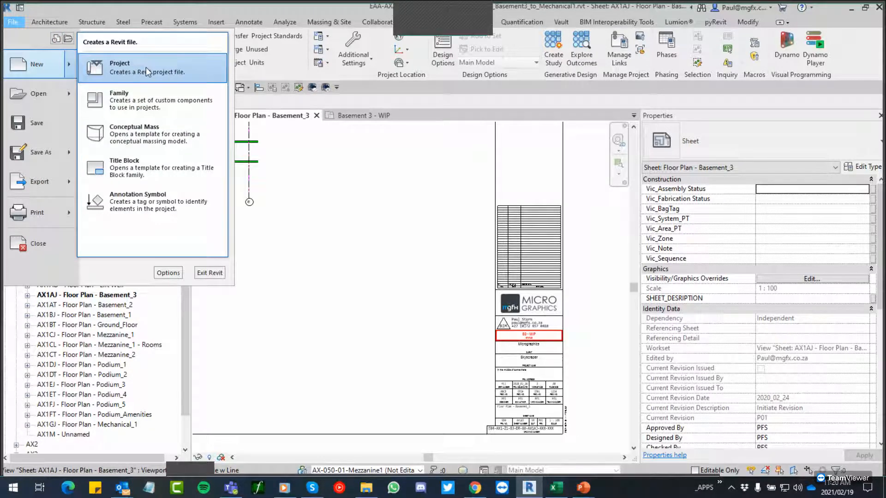
pyautogui.click(134, 95)
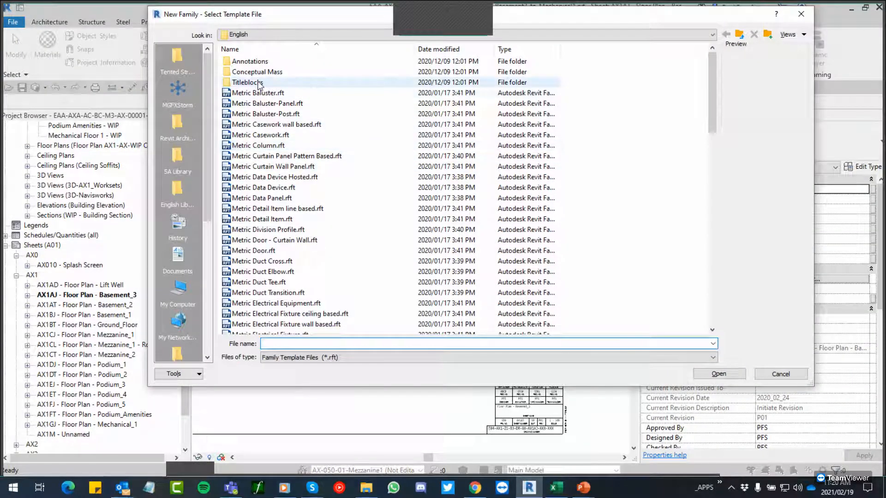
pyautogui.doubleClick(247, 82)
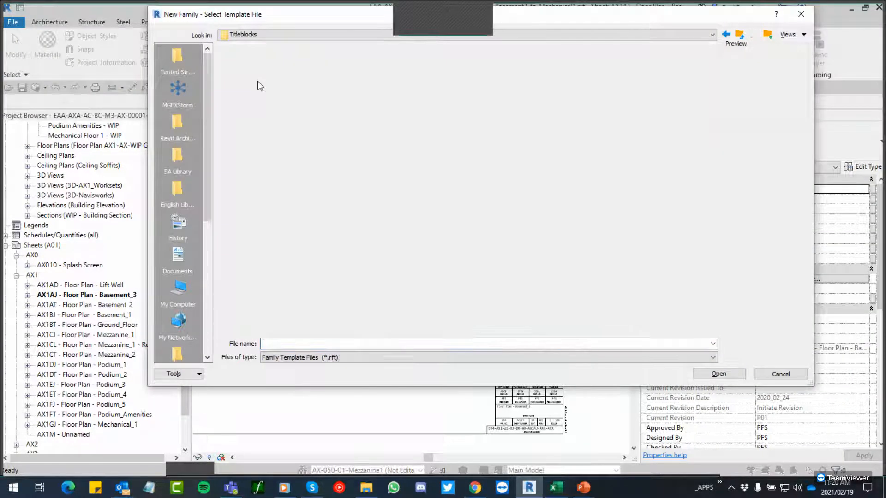
pyautogui.click(261, 115)
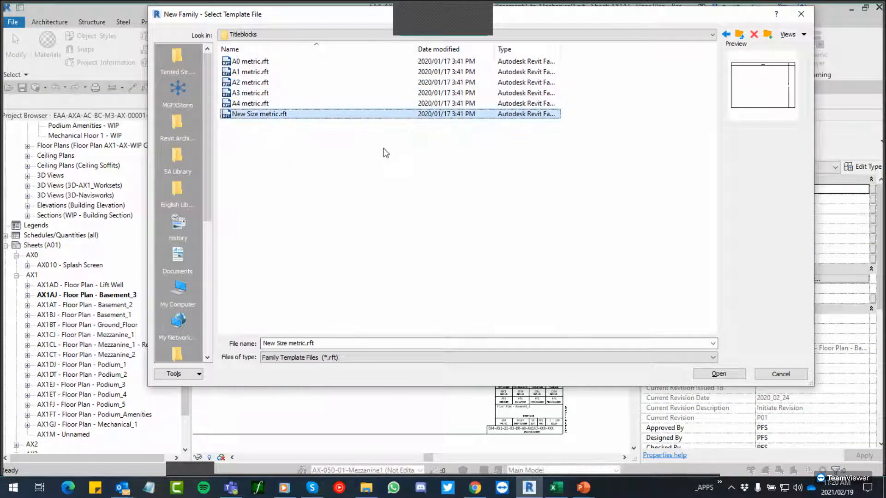
pyautogui.click(718, 375)
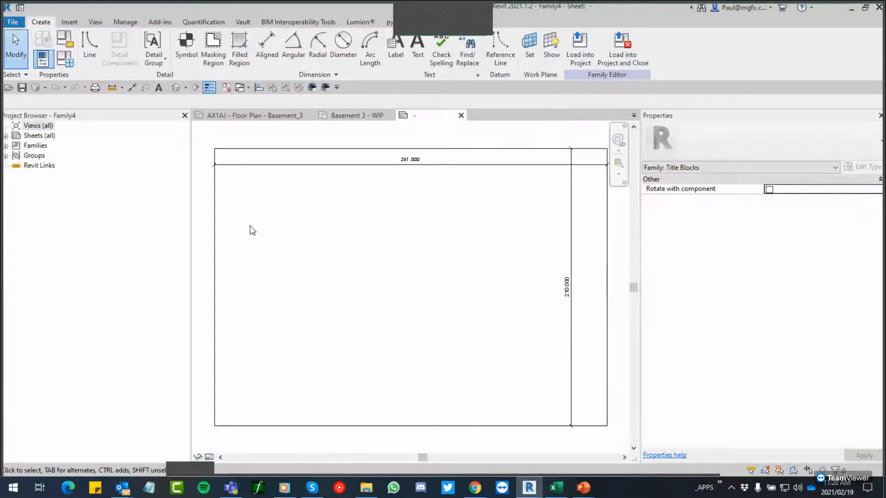
# Set the width of the title block's sheet outline to 1190 mm by repositioning its right edge line
pyautogui.scroll(-2, 240, 203)
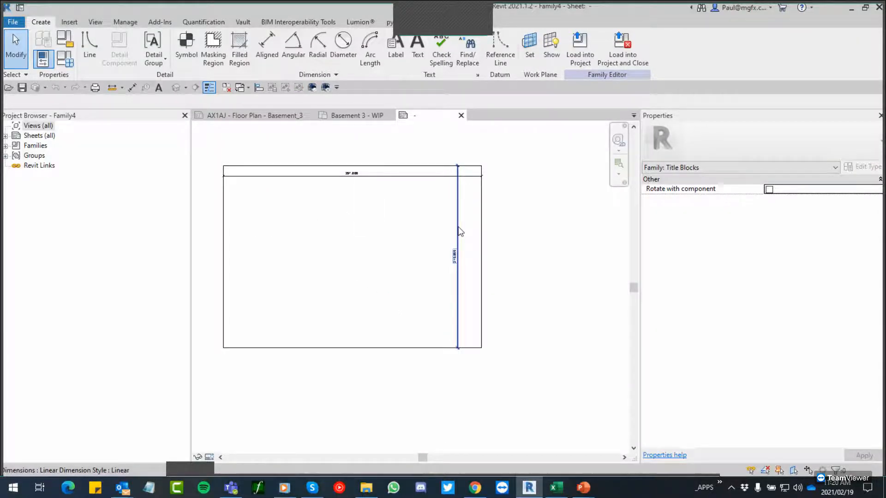
pyautogui.click(481, 300)
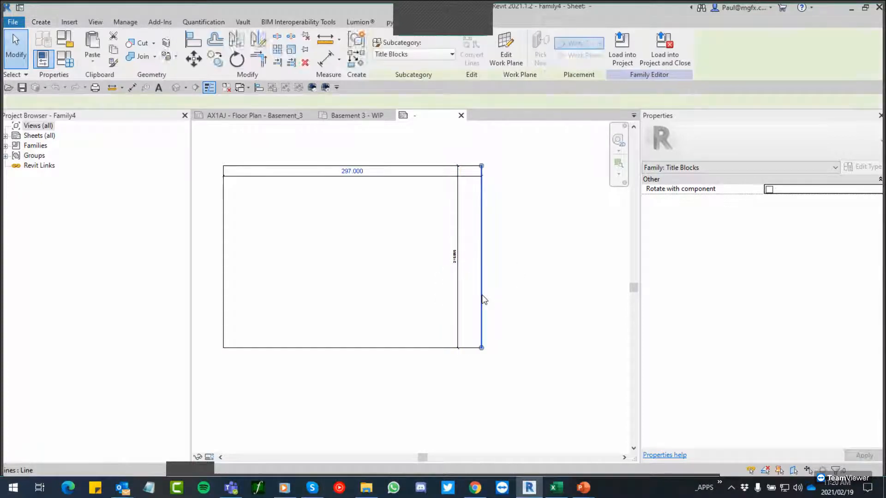
pyautogui.scroll(2, 355, 172)
pyautogui.click(355, 172)
pyautogui.write('1189')
pyautogui.press('Return')
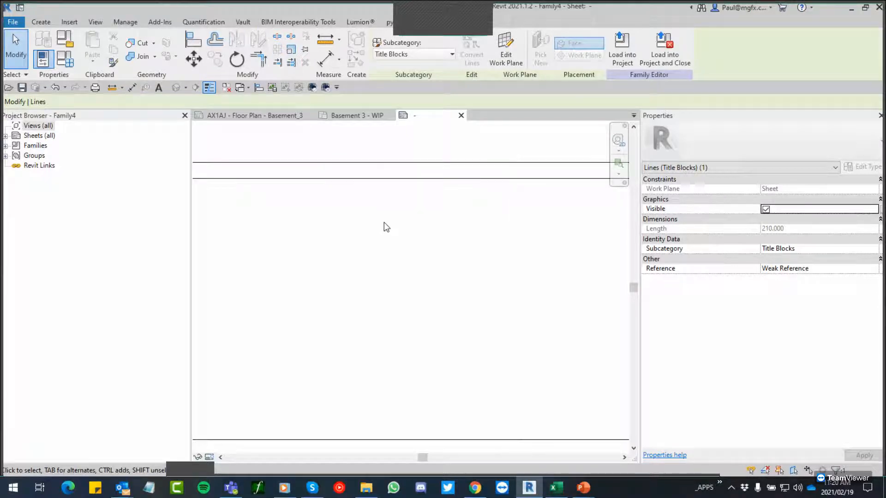
pyautogui.scroll(-4, 388, 239)
pyautogui.moveTo(405, 245); pyautogui.dragTo(269, 243, button='middle')
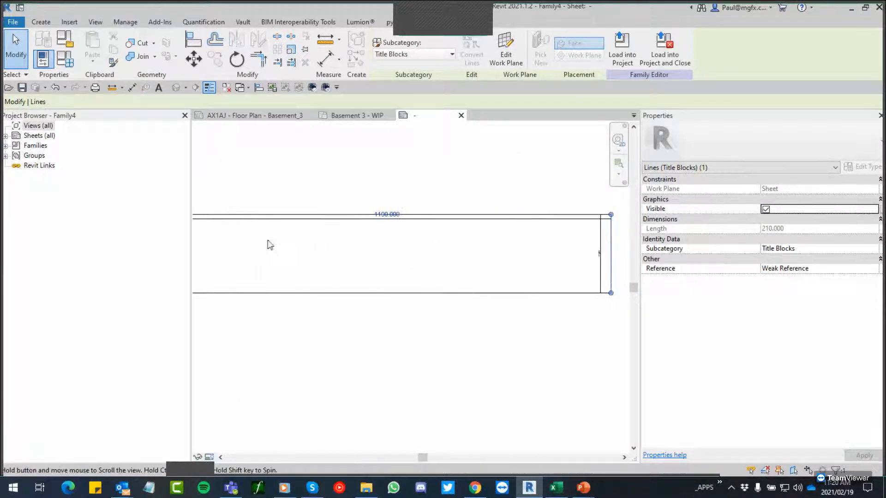
pyautogui.click(556, 245)
pyautogui.moveTo(498, 253); pyautogui.dragTo(356, 256, button='middle')
pyautogui.scroll(2, 461, 224)
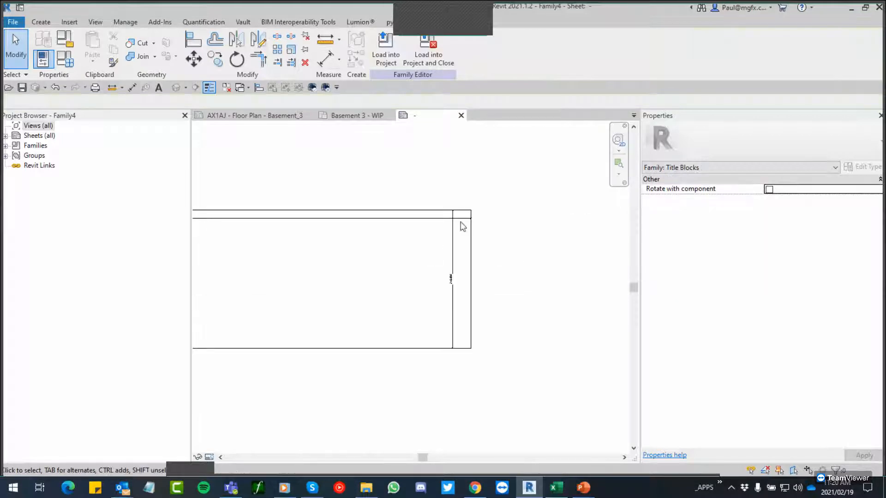
# Set the sheet outline's height to 840 mm through its top edge line, and close the family without saving
pyautogui.click(421, 210)
pyautogui.click(449, 279)
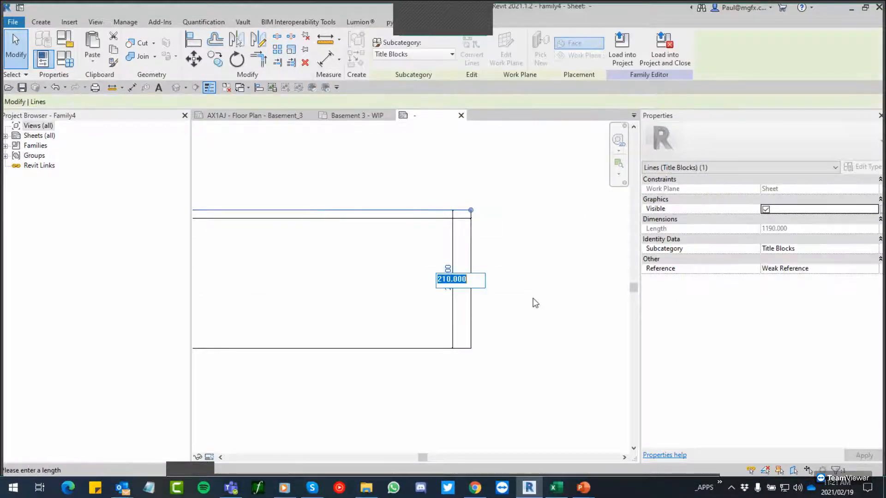
pyautogui.write('840')
pyautogui.press('Return')
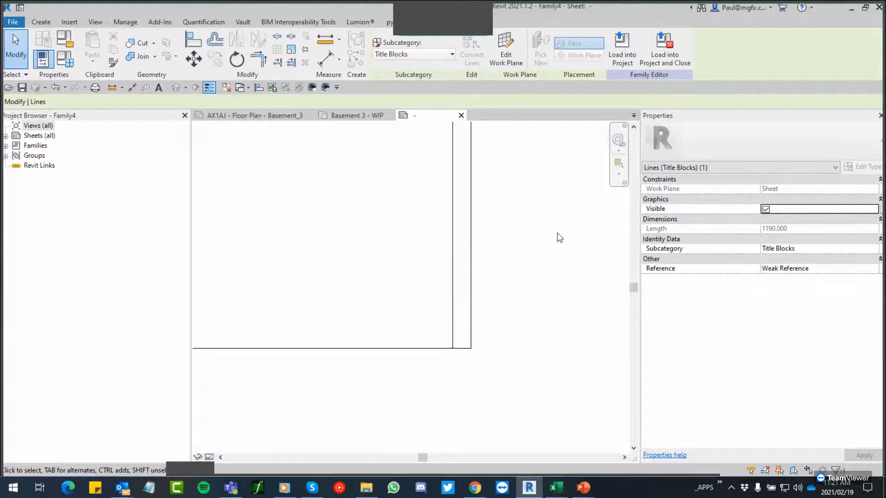
pyautogui.click(544, 254)
pyautogui.scroll(-3, 520, 291)
pyautogui.moveTo(520, 290); pyautogui.dragTo(571, 335, button='middle')
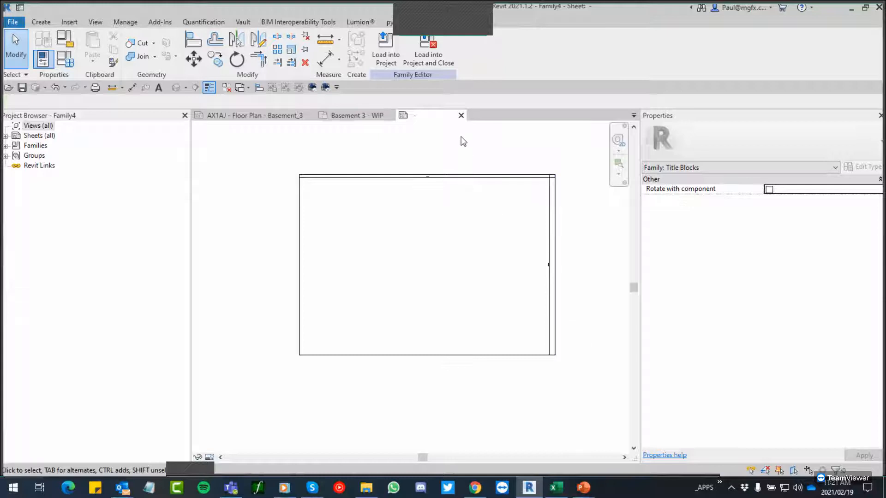
pyautogui.click(461, 116)
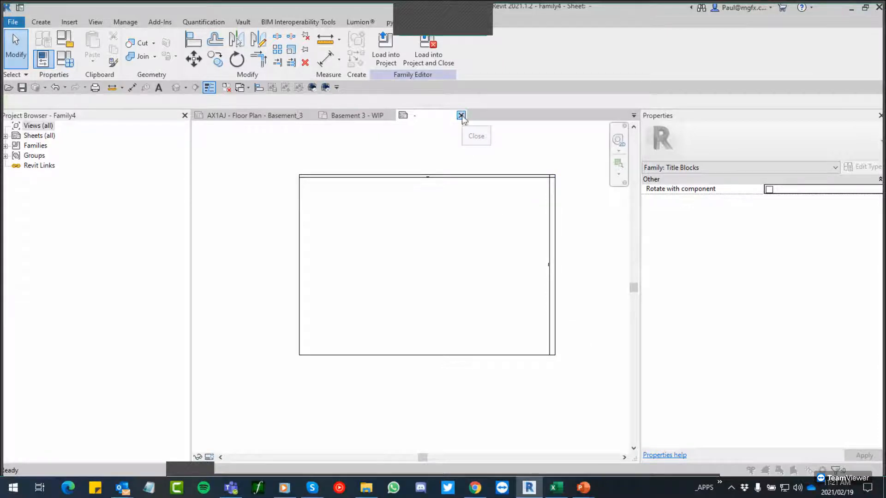
pyautogui.click(467, 245)
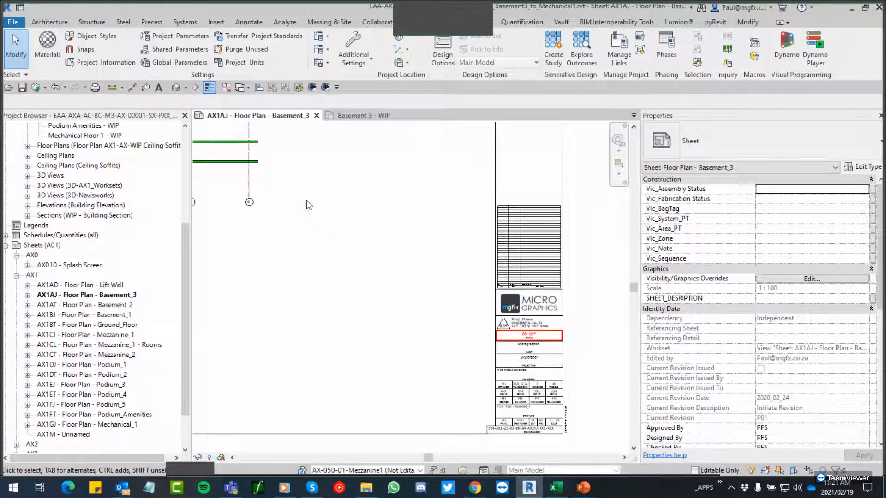
# Load the A0 metric.rfa family from the library's Titleblocks folder into the project
pyautogui.moveTo(187, 270); pyautogui.dragTo(184, 176)
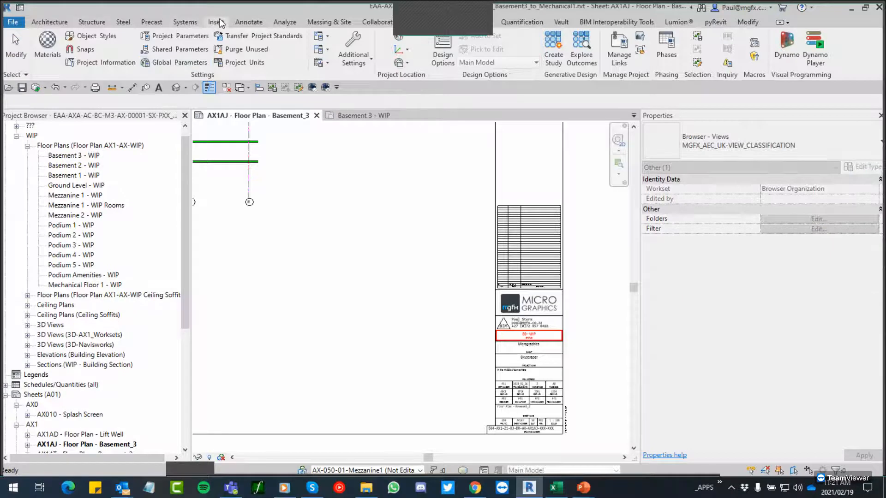
pyautogui.click(215, 22)
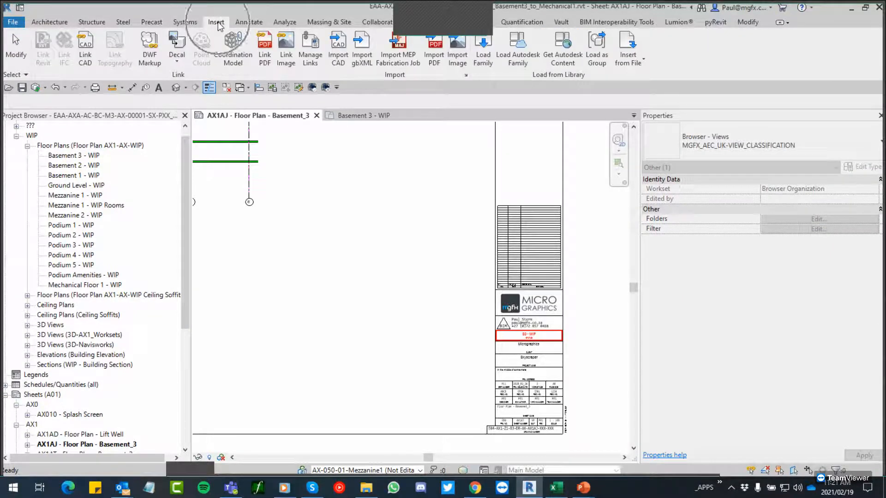
pyautogui.click(488, 61)
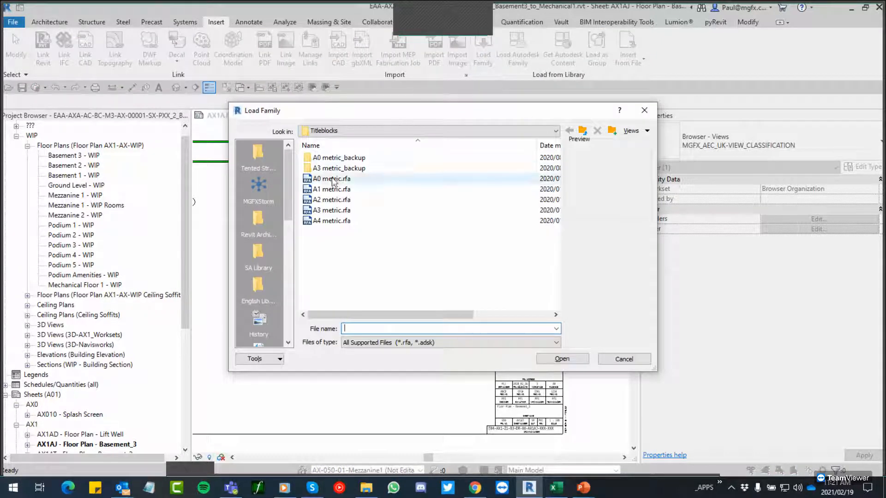
pyautogui.click(346, 132)
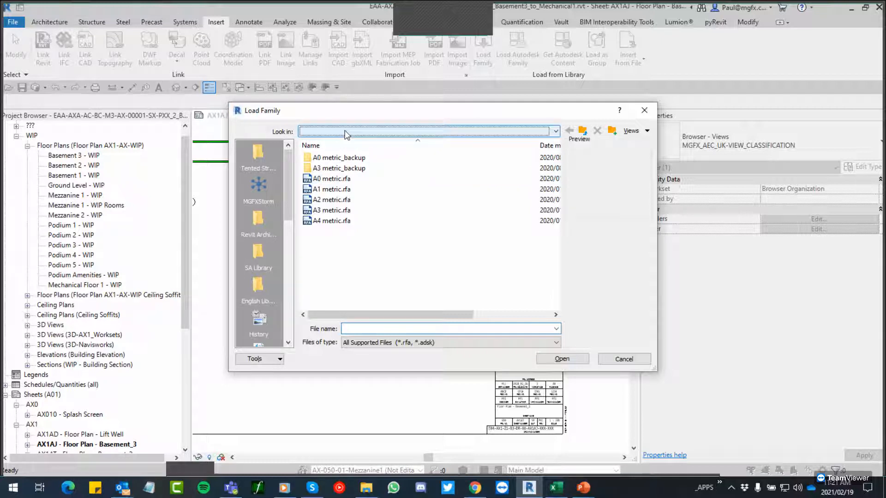
pyautogui.scroll(3, 367, 152)
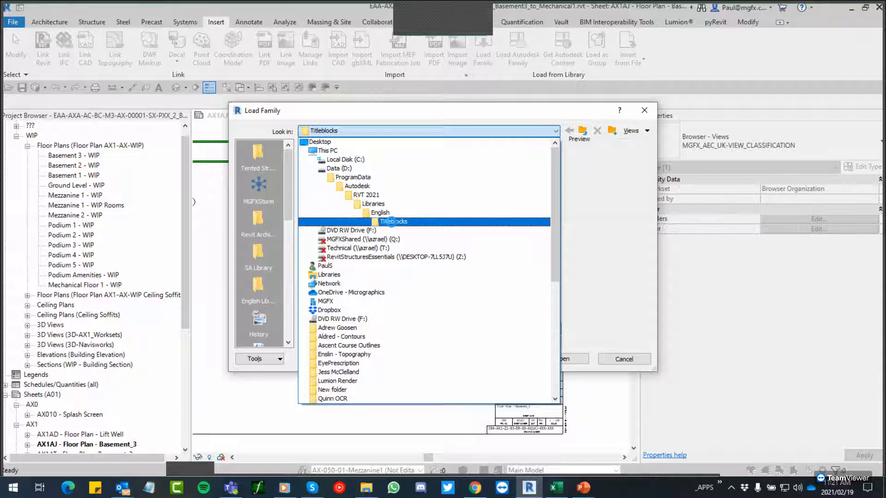
pyautogui.click(392, 221)
pyautogui.click(340, 180)
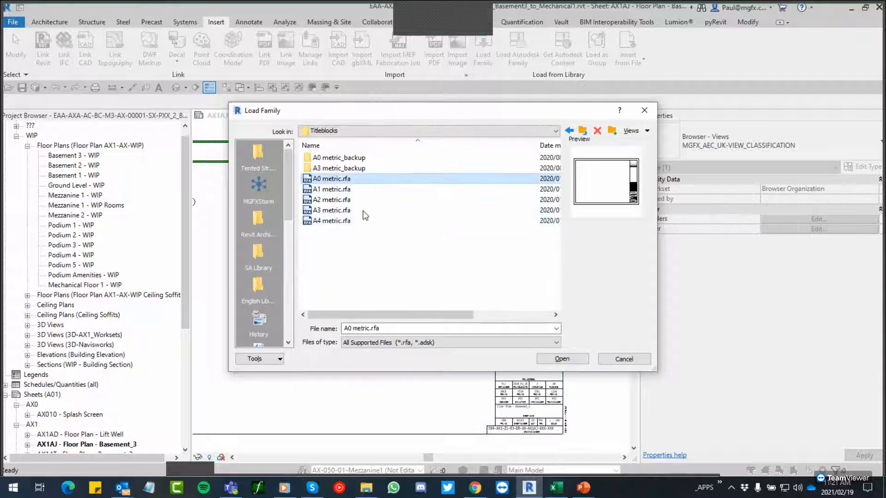
pyautogui.click(548, 359)
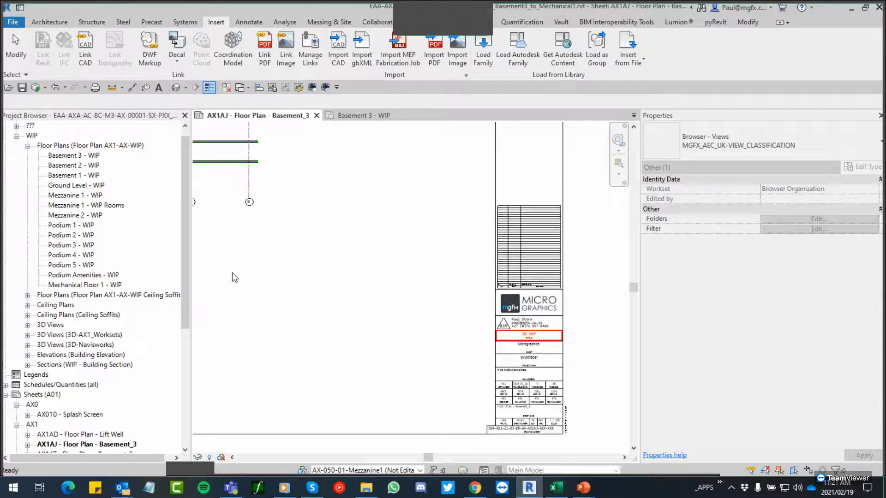
# Create a new sheet in the project using the A0 metric title block
pyautogui.scroll(-2, 154, 302)
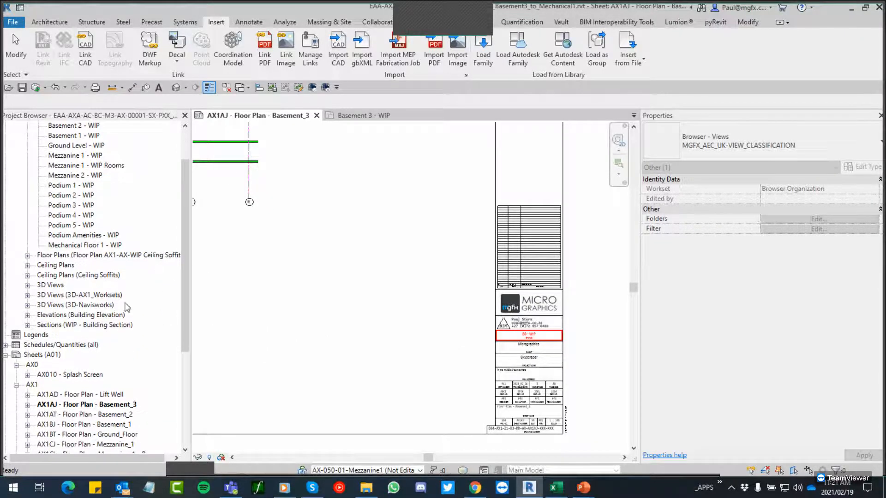
pyautogui.rightClick(53, 355)
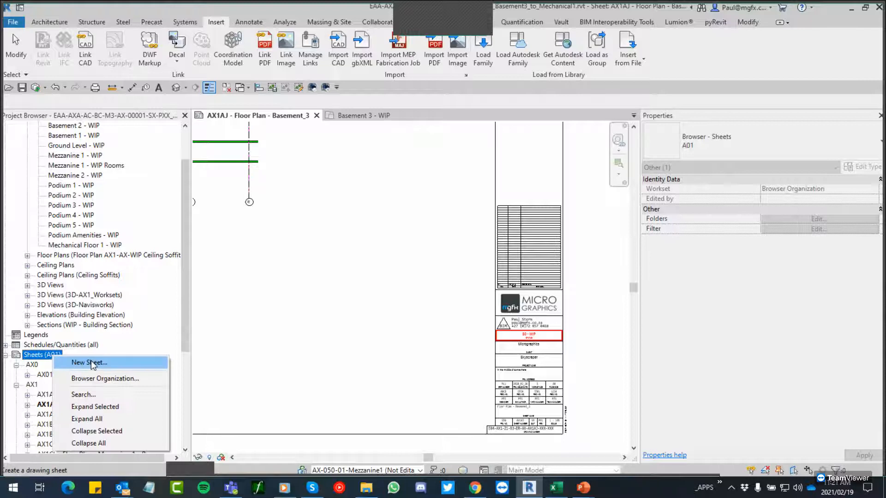
pyautogui.click(93, 364)
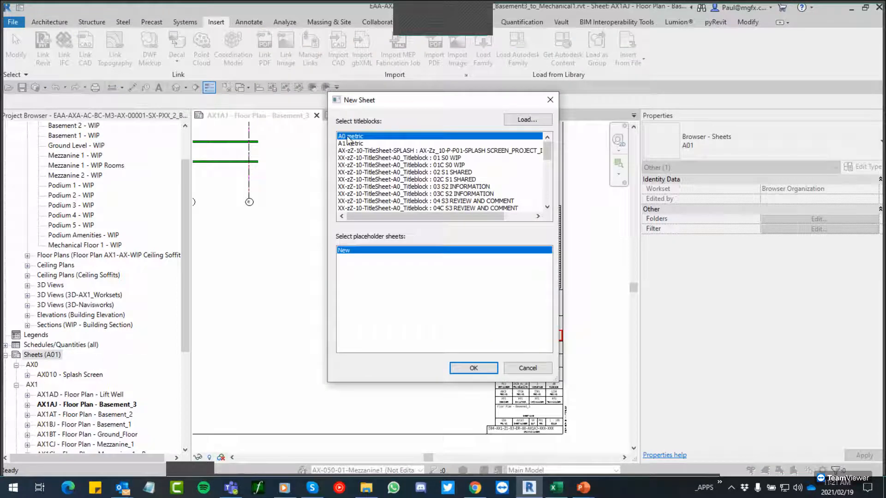
pyautogui.click(466, 368)
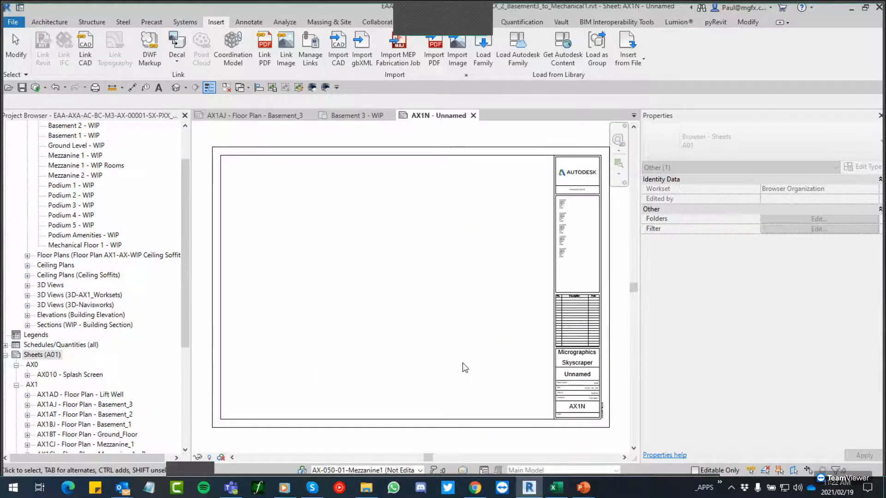
pyautogui.scroll(-2, 431, 296)
pyautogui.moveTo(413, 305); pyautogui.dragTo(467, 292, button='middle')
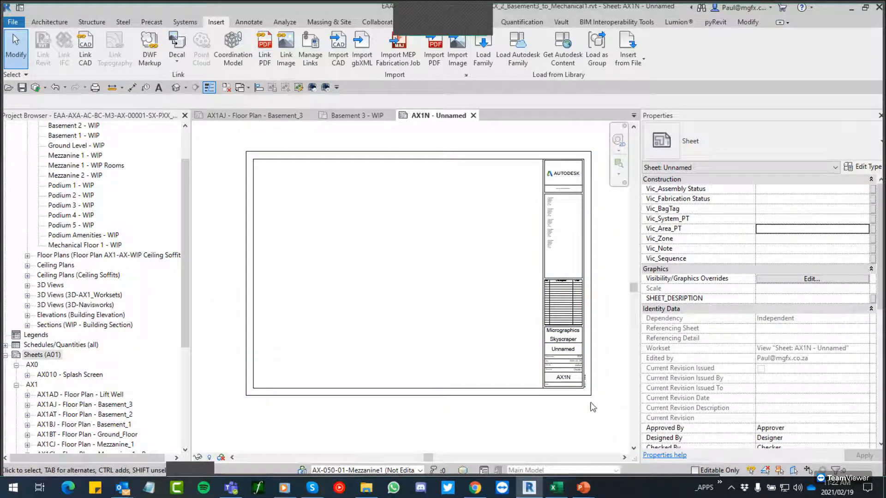
# Edit the client name directly in the sheet's title block to read Micrographics CPT
pyautogui.scroll(6, 593, 407)
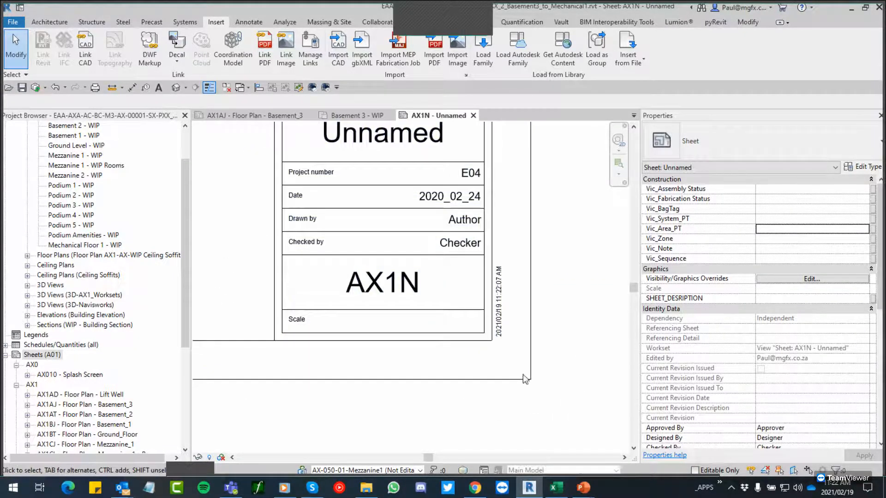
pyautogui.scroll(-4, 525, 380)
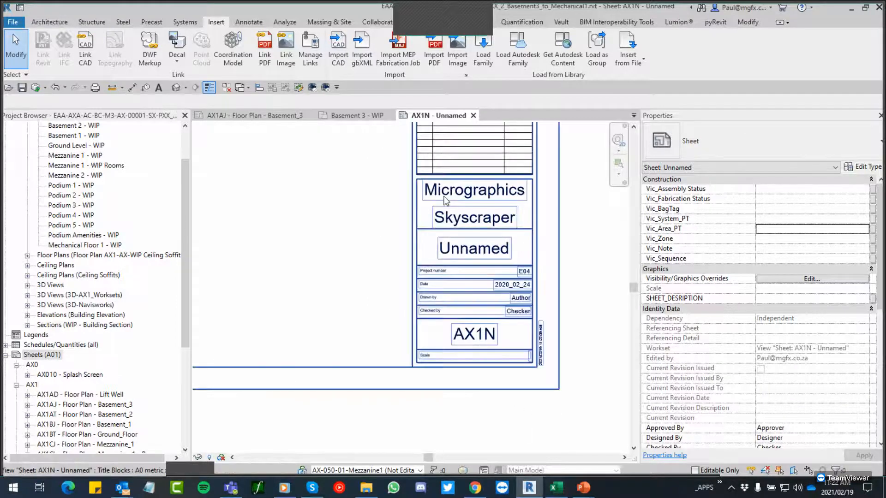
pyautogui.scroll(3, 444, 197)
pyautogui.moveTo(450, 238); pyautogui.dragTo(456, 311, button='middle')
pyautogui.scroll(-4, 423, 258)
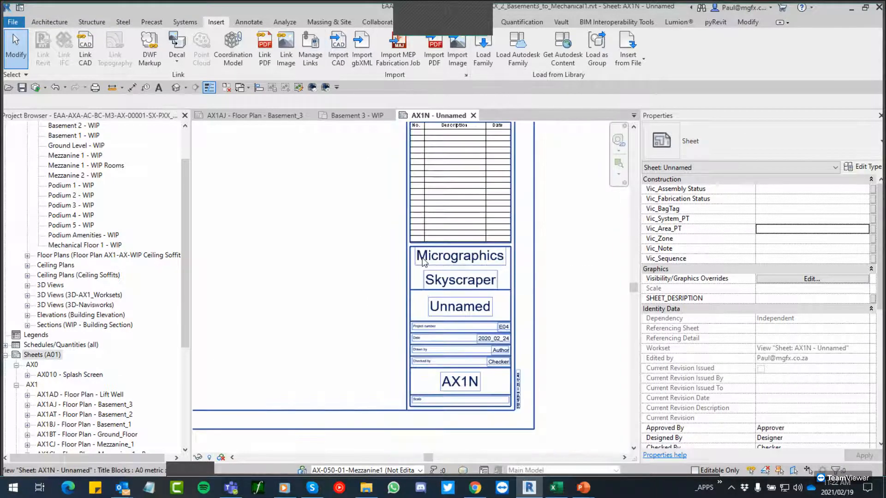
pyautogui.scroll(1, 454, 267)
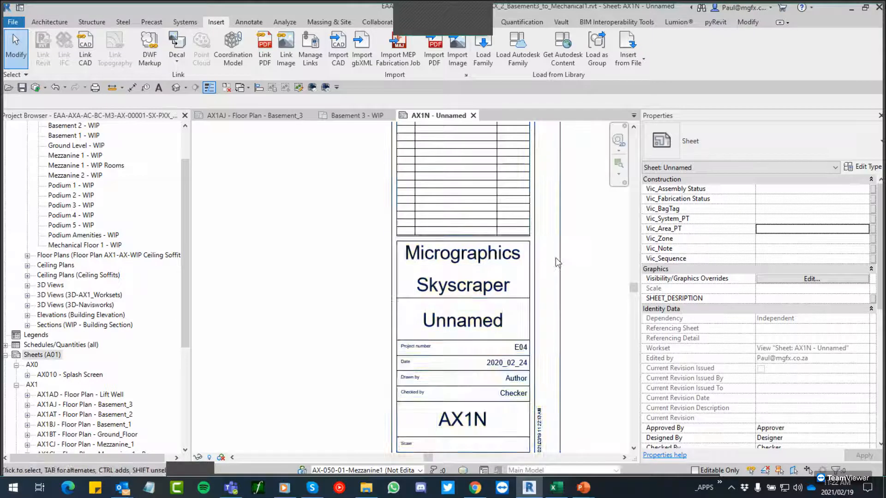
pyautogui.click(468, 262)
pyautogui.click(468, 261)
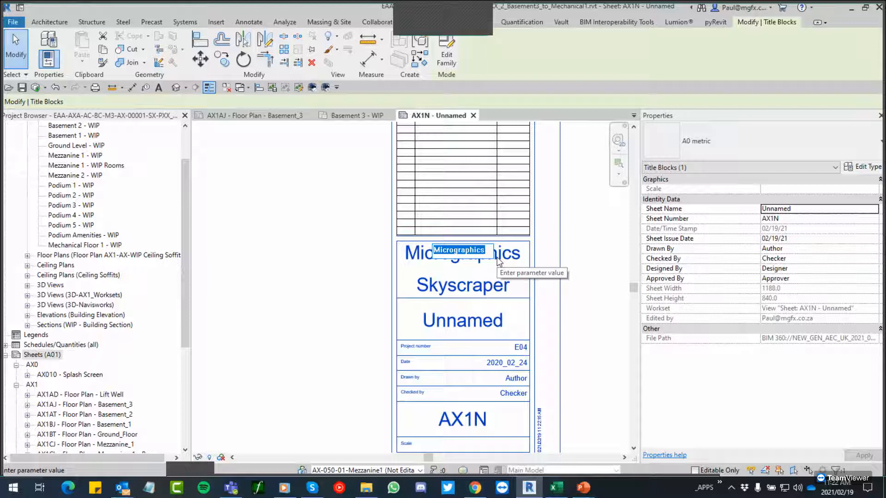
pyautogui.click(491, 251)
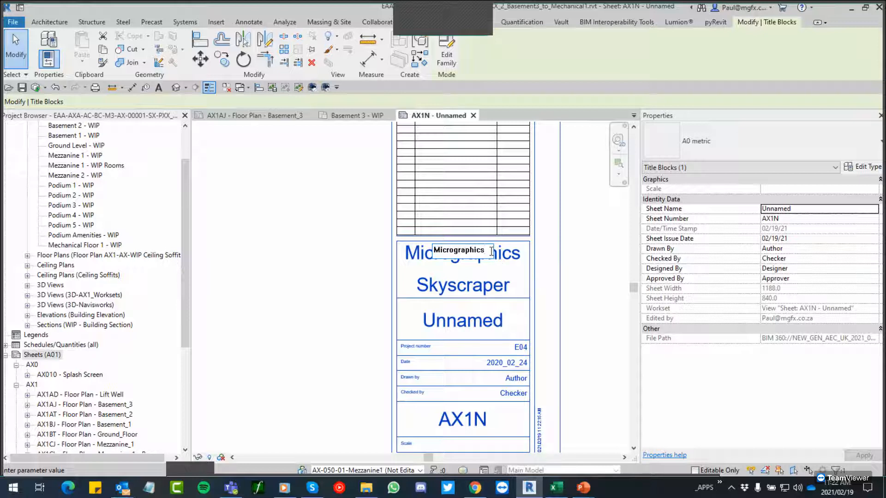
pyautogui.write('CPT')
pyautogui.click(350, 268)
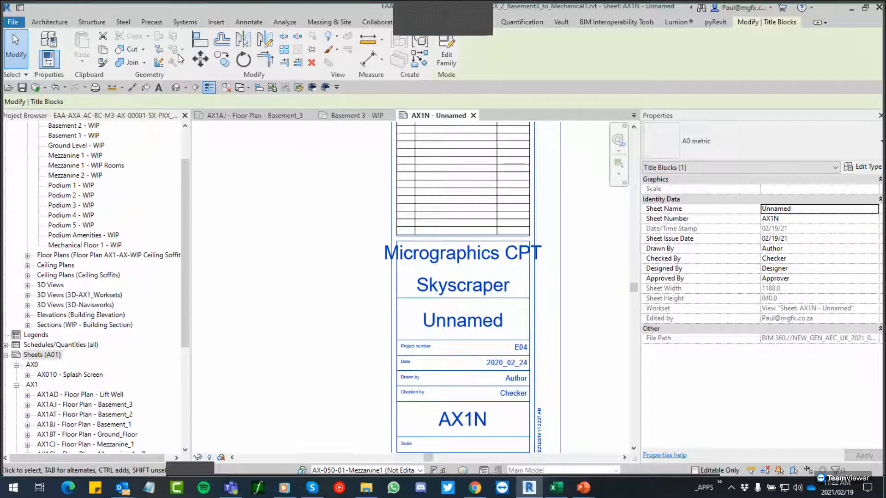
pyautogui.press('Escape')
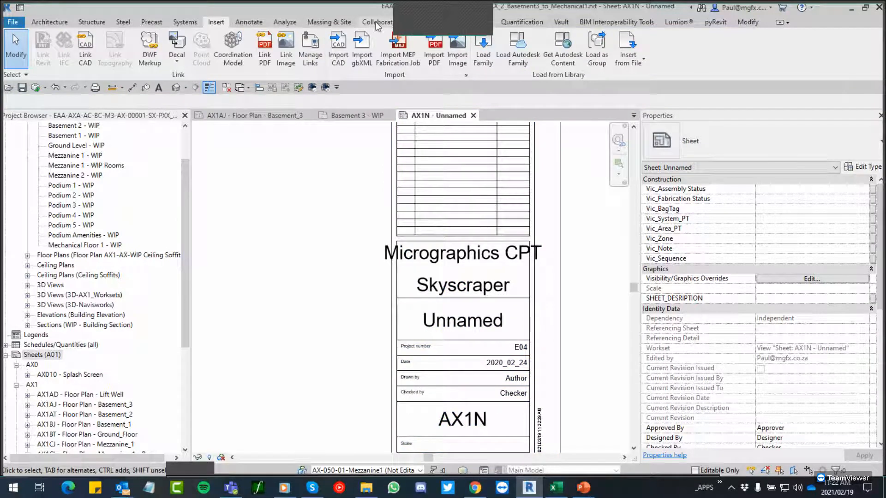
# Set the Client Name in the Project Information to Micrographics
pyautogui.click(452, 23)
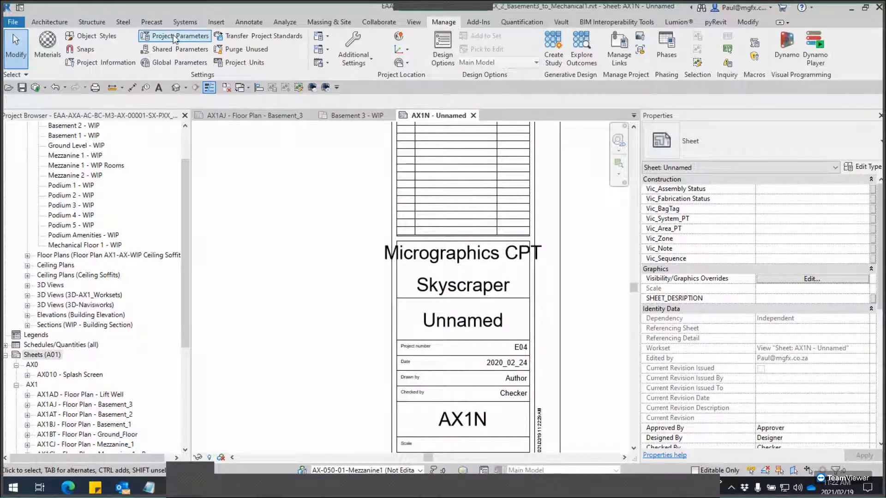
pyautogui.click(106, 63)
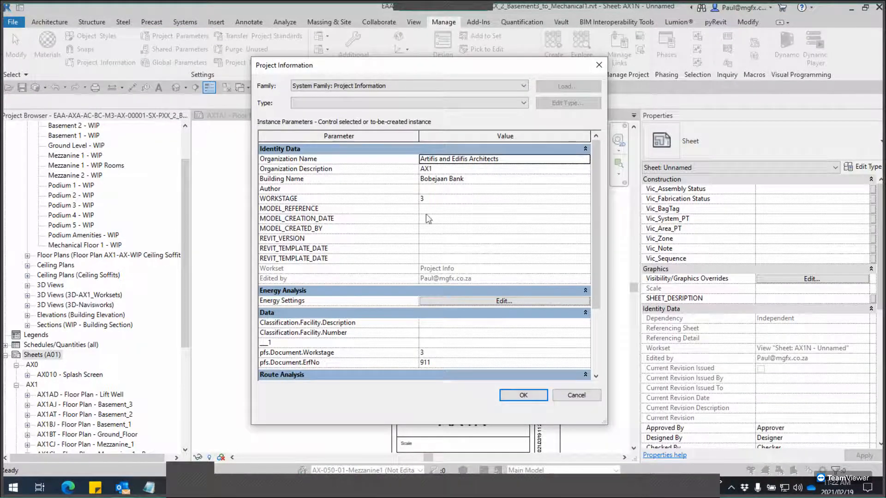
pyautogui.scroll(-3, 437, 214)
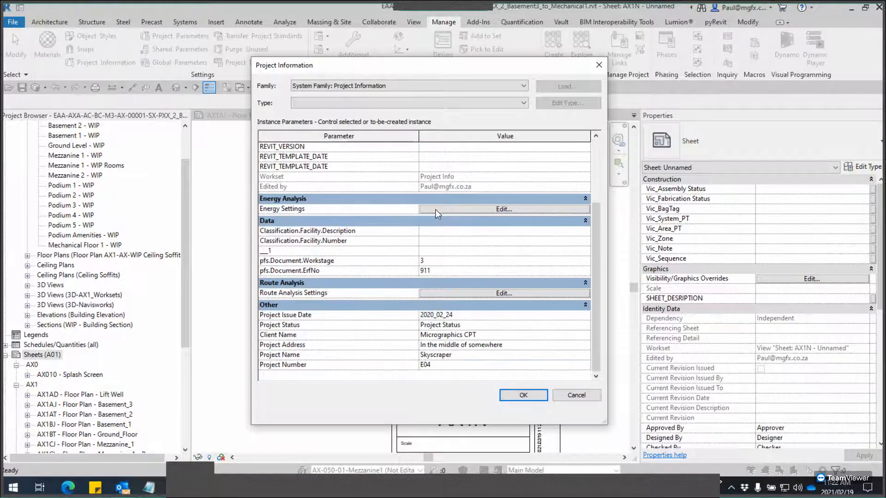
pyautogui.click(470, 336)
pyautogui.click(516, 396)
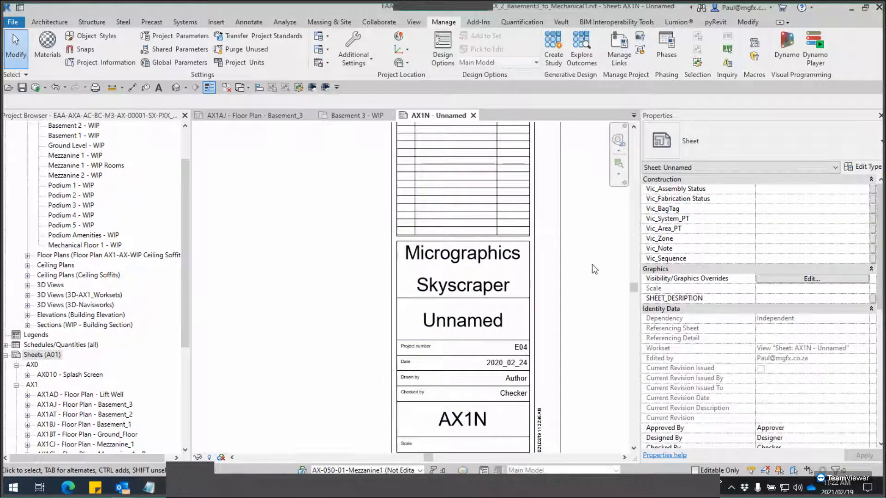
# Examine the consultant text notes and the revision schedule in the sheet's title block
pyautogui.scroll(-2, 592, 269)
pyautogui.moveTo(588, 277); pyautogui.dragTo(558, 271, button='middle')
pyautogui.moveTo(525, 244); pyautogui.dragTo(531, 329, button='middle')
pyautogui.scroll(5, 459, 147)
pyautogui.click(453, 179)
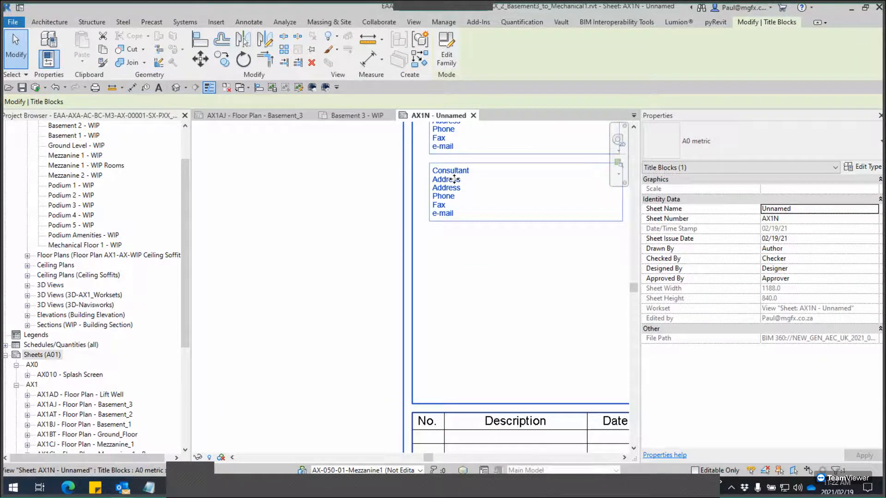
pyautogui.press('Escape')
pyautogui.scroll(-5, 376, 233)
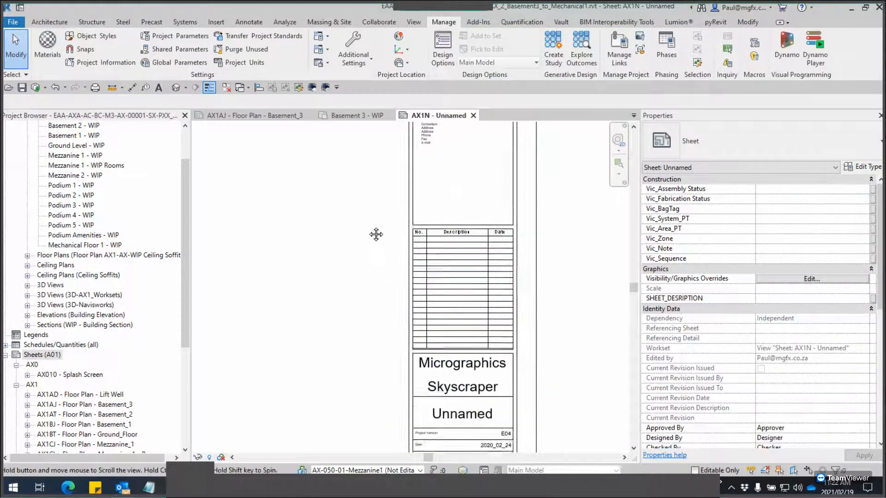
pyautogui.click(441, 233)
pyautogui.click(439, 229)
pyautogui.scroll(-3, 440, 229)
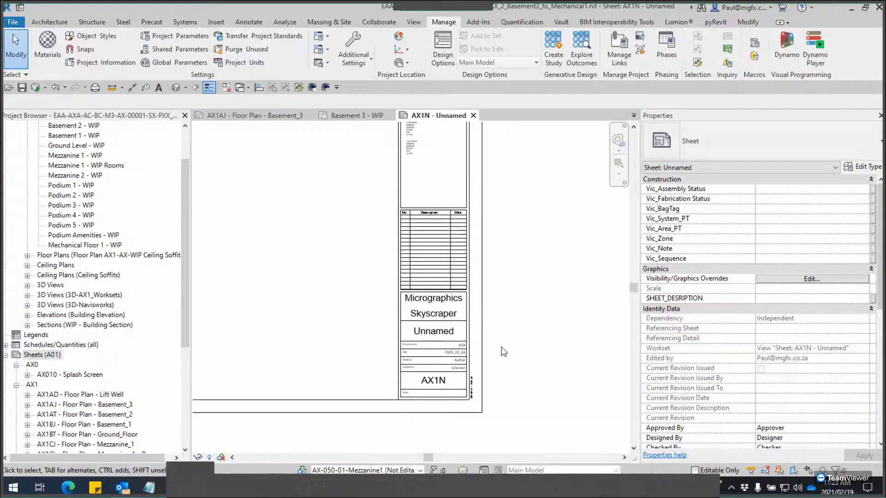
# Open the sheet's A0 metric title block family for editing
pyautogui.moveTo(502, 350); pyautogui.dragTo(508, 298, button='middle')
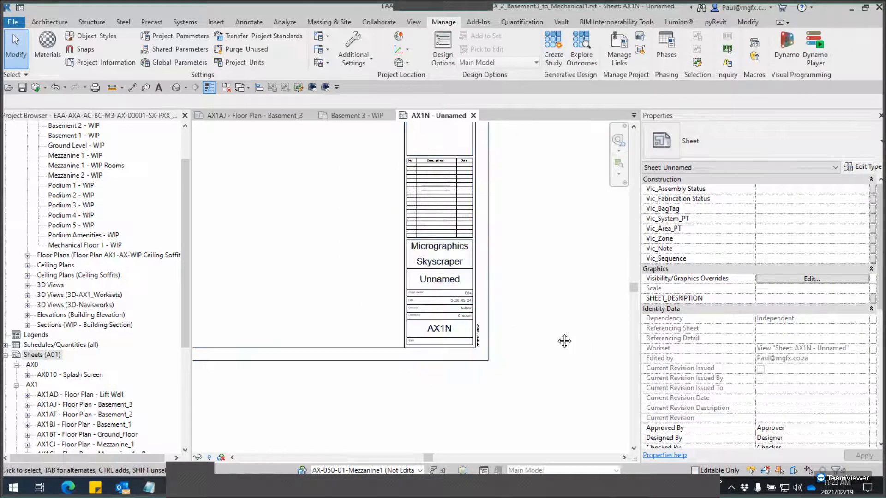
pyautogui.moveTo(564, 340); pyautogui.dragTo(574, 341, button='middle')
pyautogui.click(480, 298)
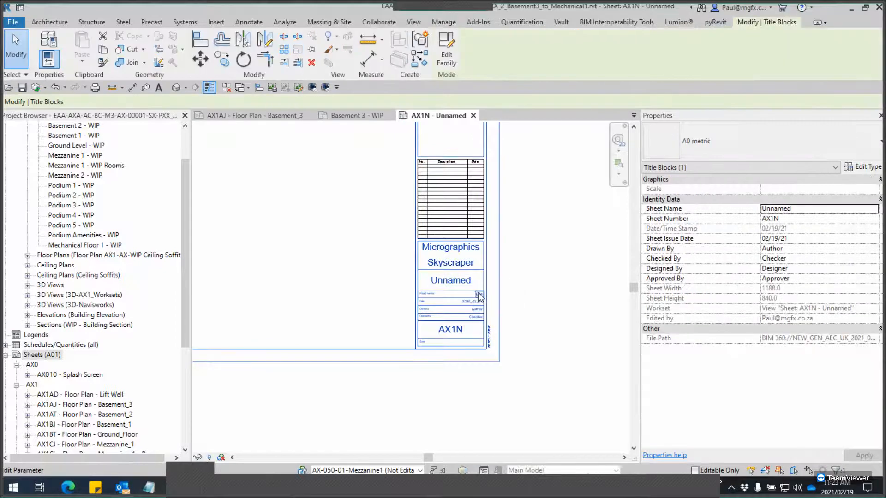
pyautogui.click(478, 295)
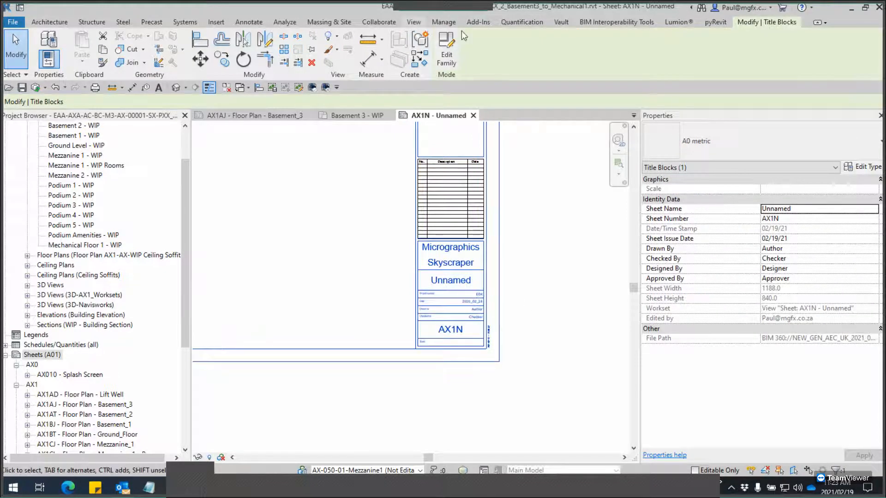
pyautogui.click(446, 60)
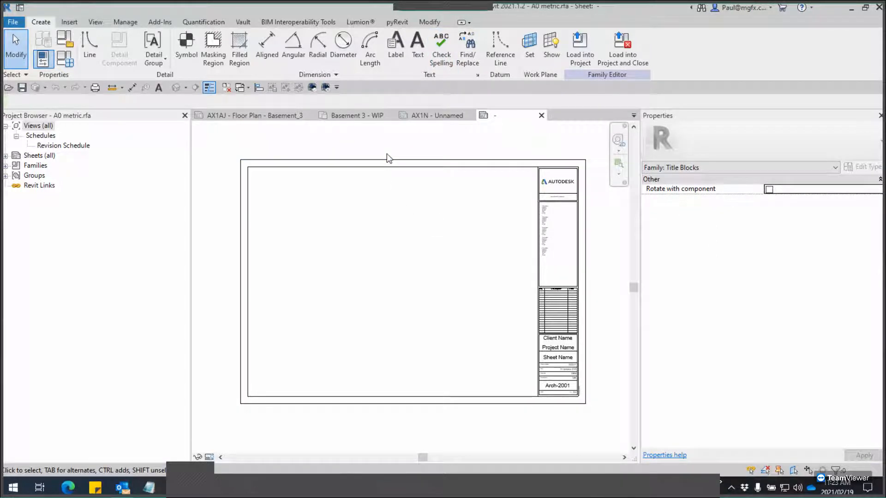
# Assign the <Invisible lines> subcategory to all four lines of the title block's outer sheet outline
pyautogui.press('Tab')
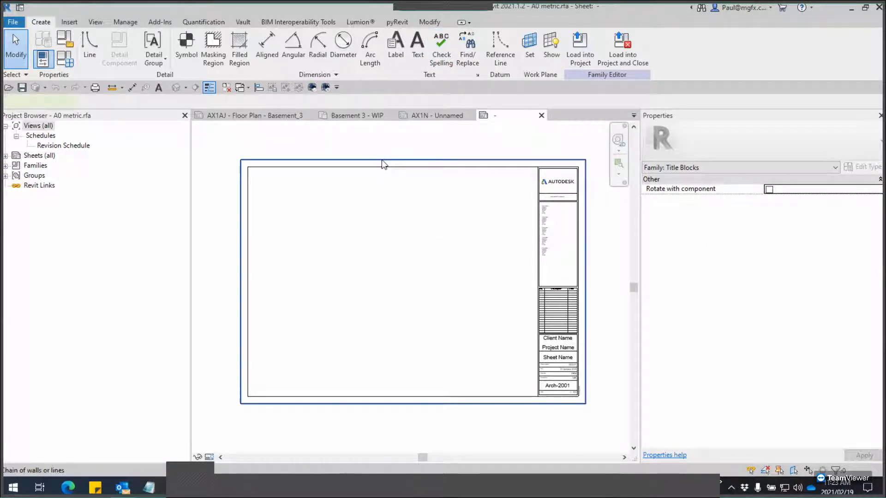
pyautogui.click(381, 161)
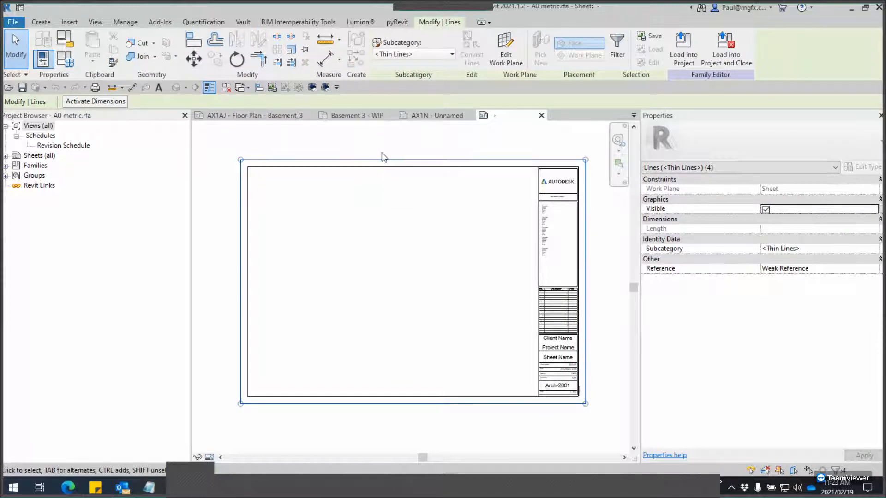
pyautogui.click(411, 55)
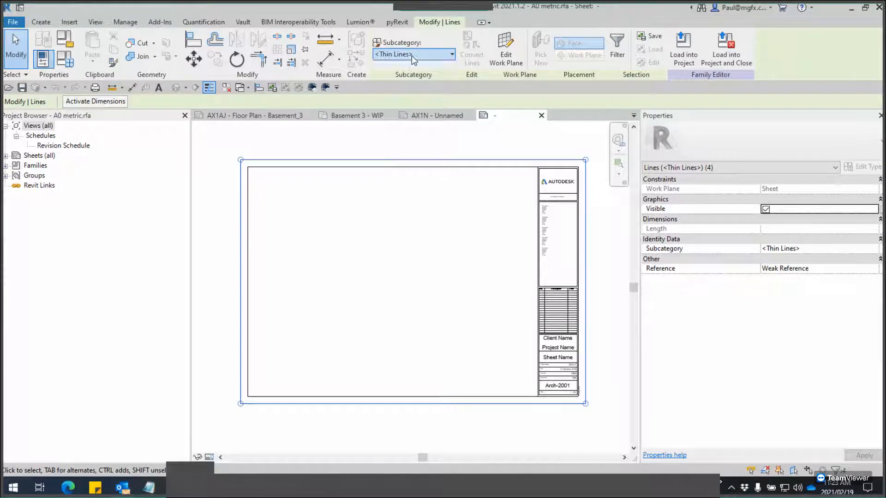
pyautogui.click(400, 79)
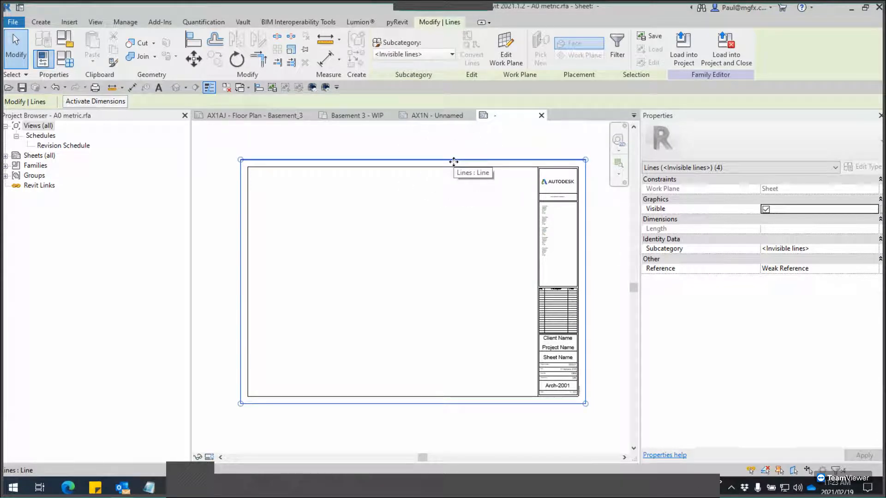
pyautogui.click(597, 295)
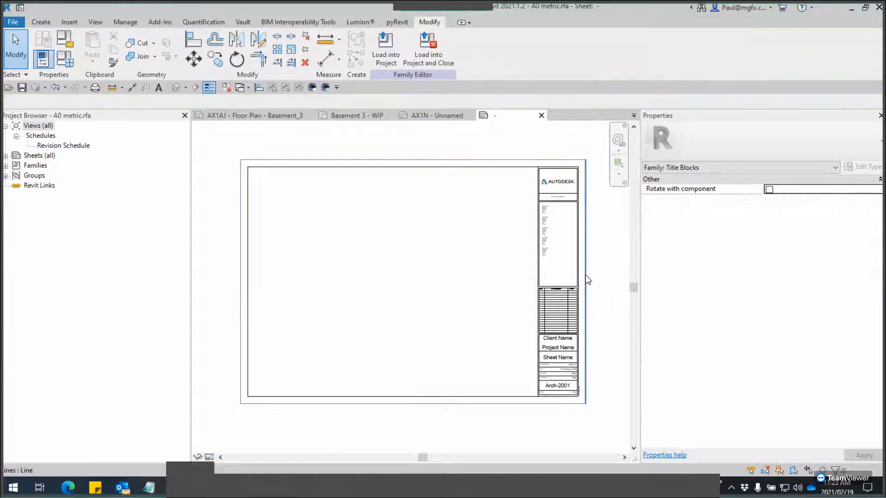
pyautogui.click(586, 279)
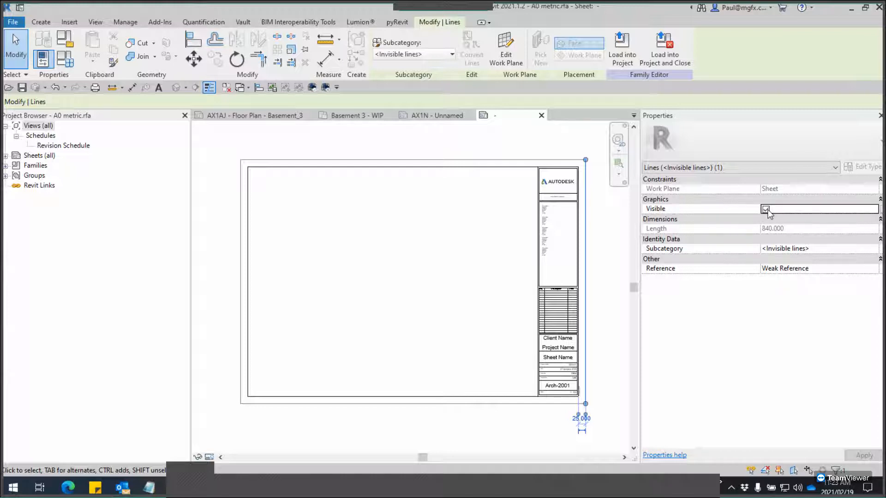
pyautogui.press('Escape')
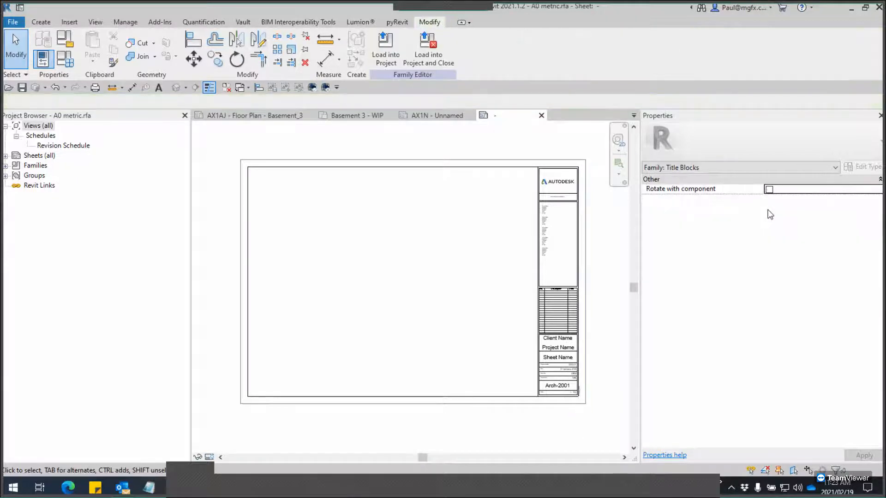
# Check the outer outline's invisible lines with Preview Visibility on, and switch the preview off again
pyautogui.click(210, 458)
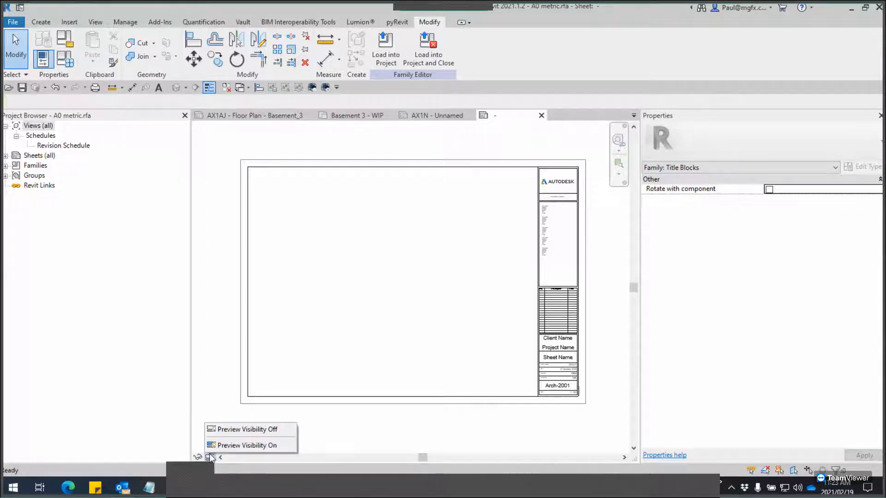
pyautogui.click(239, 446)
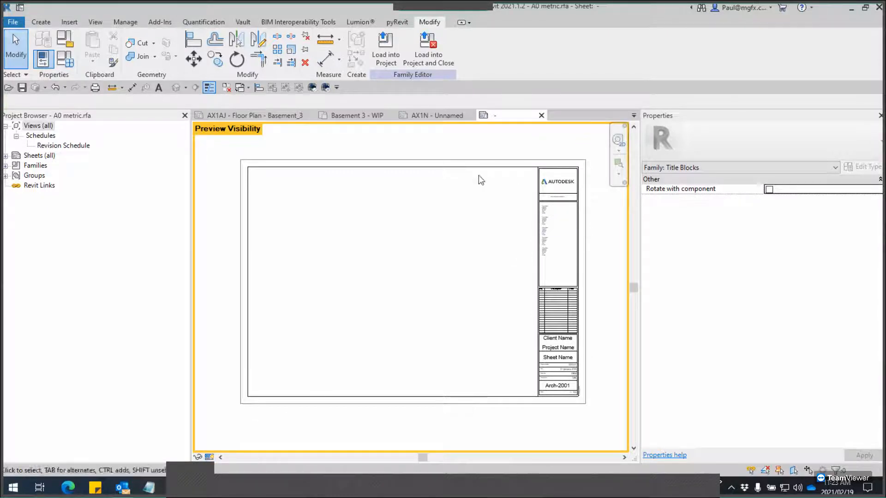
pyautogui.press('Tab')
pyautogui.click(462, 160)
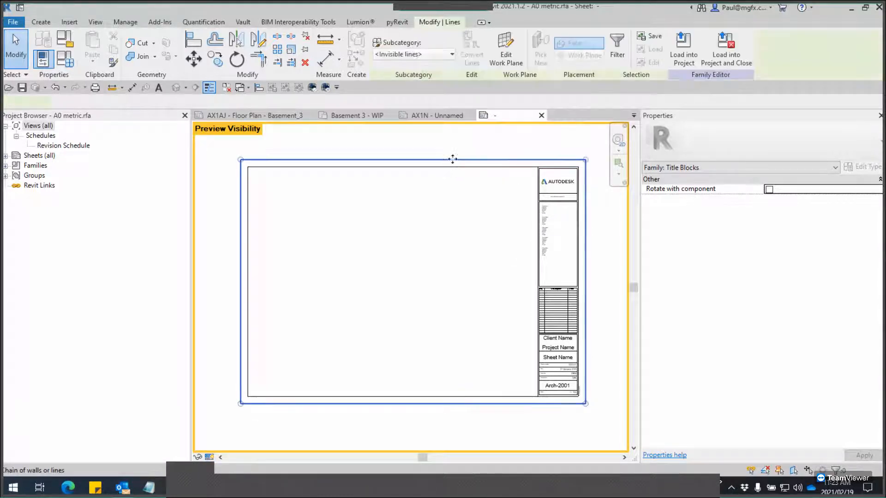
pyautogui.click(605, 255)
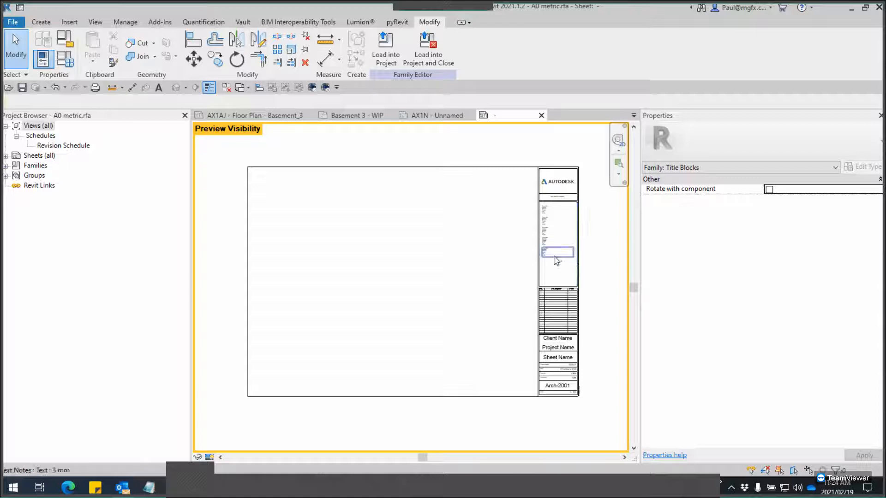
pyautogui.click(210, 457)
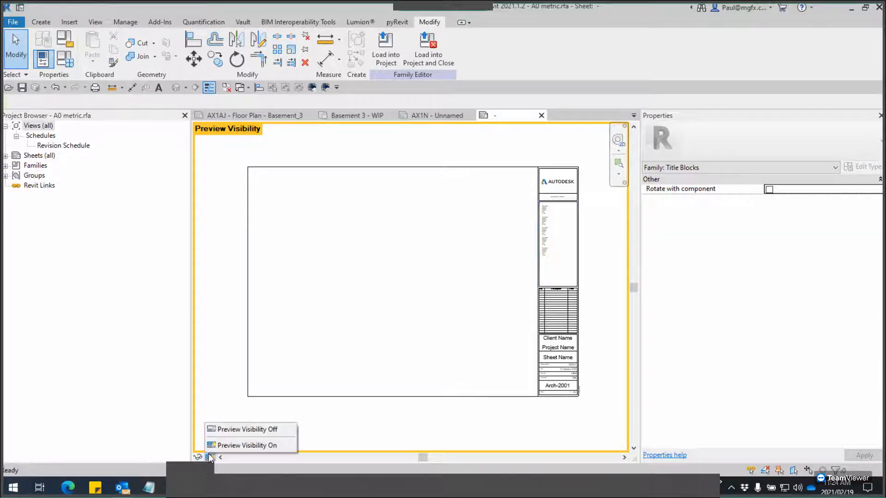
pyautogui.click(232, 431)
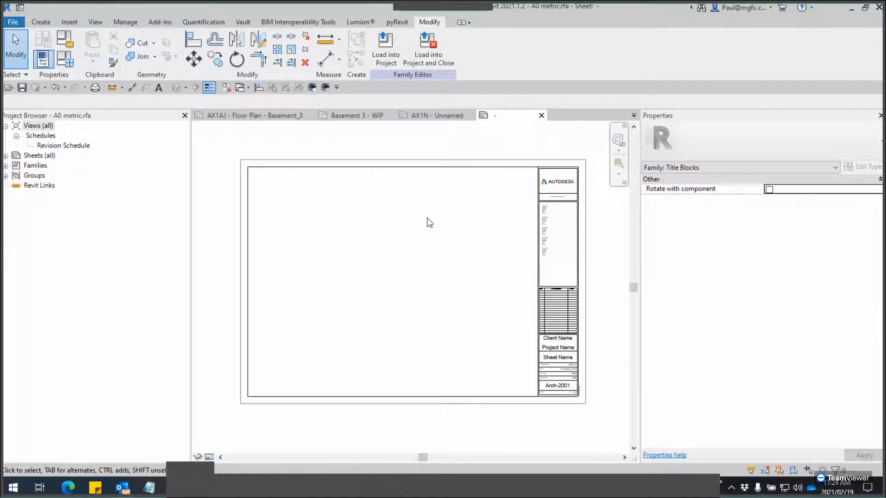
# Inspect the Autodesk logo raster image and its properties in the title block's uppermost cell
pyautogui.moveTo(435, 226); pyautogui.dragTo(334, 250, button='middle')
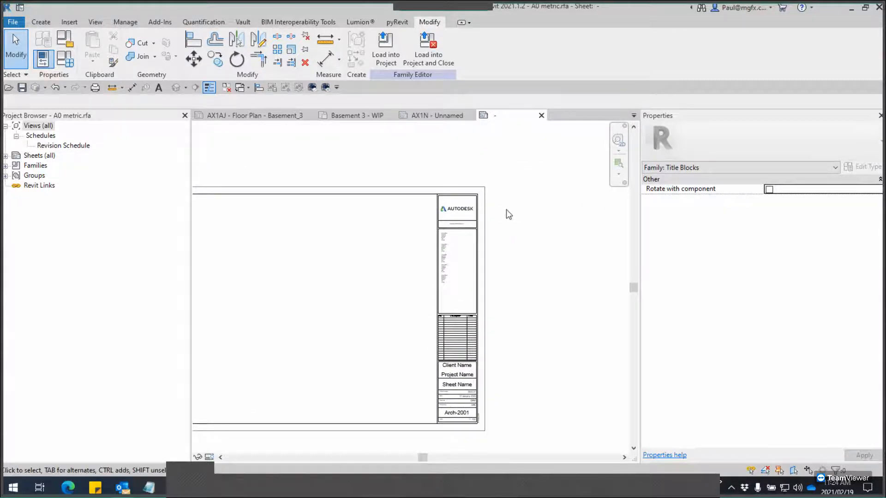
pyautogui.scroll(5, 474, 202)
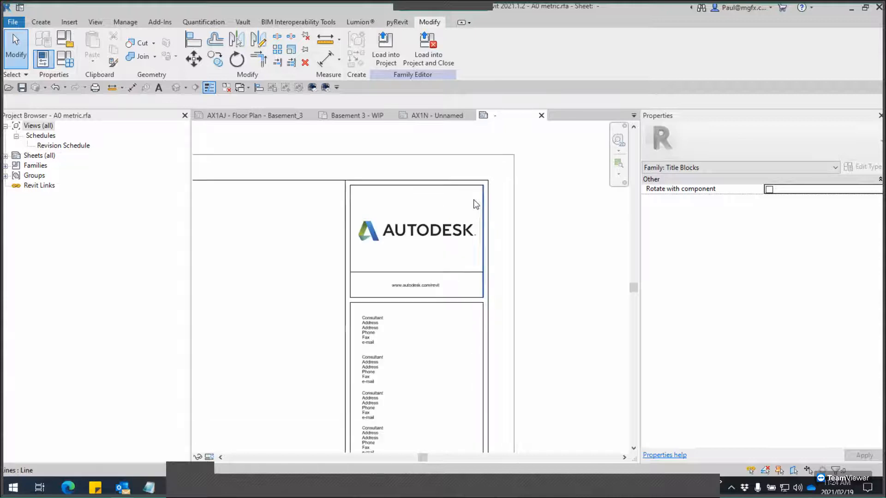
pyautogui.click(433, 231)
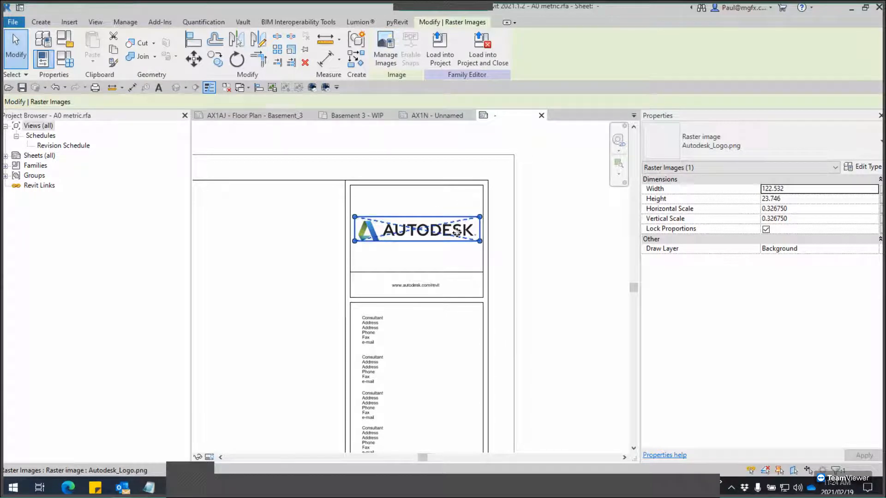
pyautogui.press('Escape')
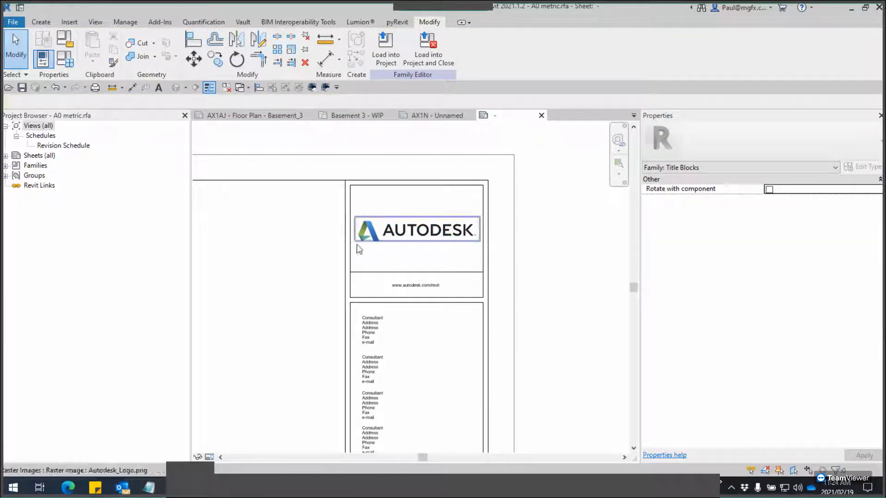
pyautogui.scroll(2, 360, 250)
pyautogui.moveTo(399, 254); pyautogui.dragTo(364, 265, button='middle')
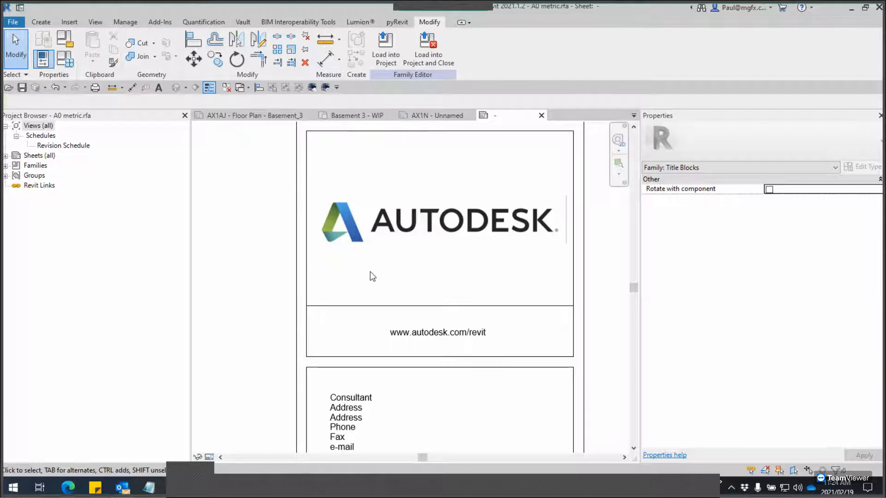
pyautogui.click(394, 218)
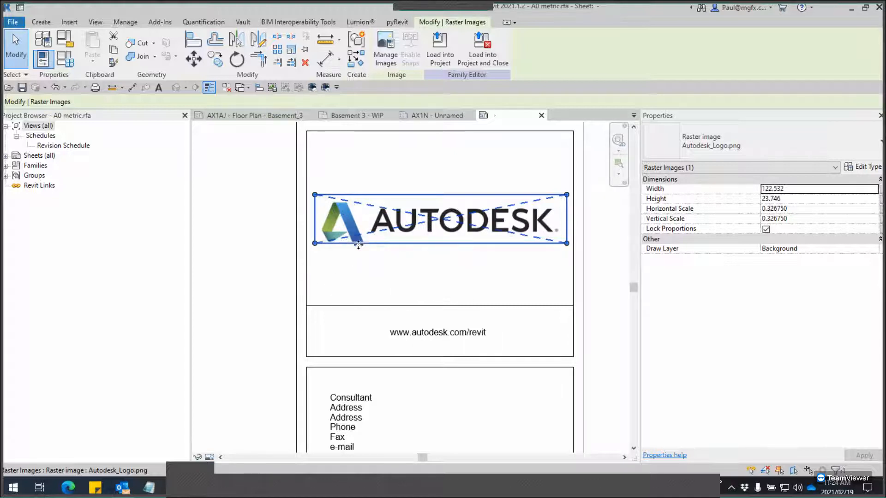
pyautogui.click(406, 267)
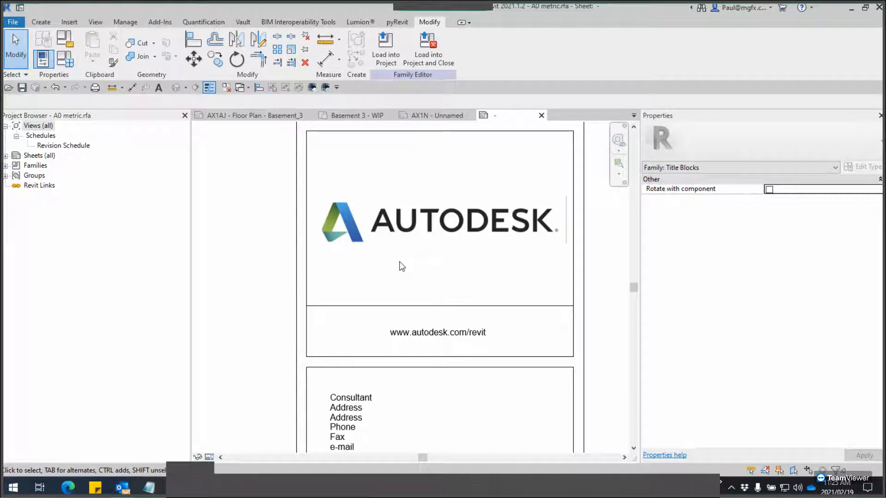
pyautogui.scroll(-2, 402, 267)
pyautogui.scroll(2, 387, 264)
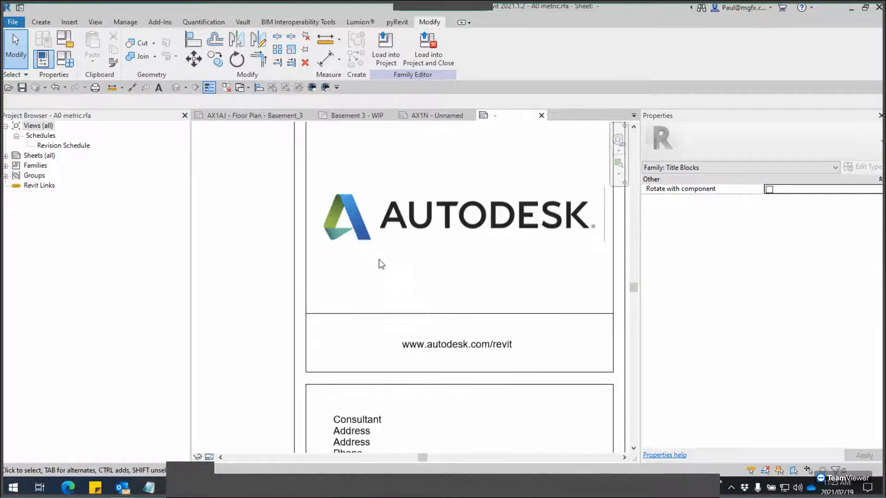
pyautogui.scroll(2, 371, 261)
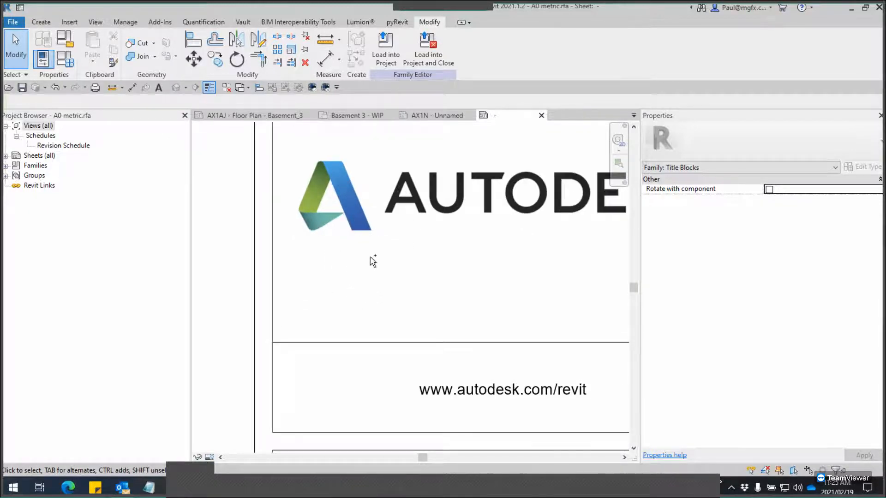
pyautogui.scroll(-1, 372, 261)
pyautogui.scroll(-1, 373, 263)
# Inspect the website text note and the first consultant text note below the logo
pyautogui.moveTo(428, 281); pyautogui.dragTo(428, 193, button='middle')
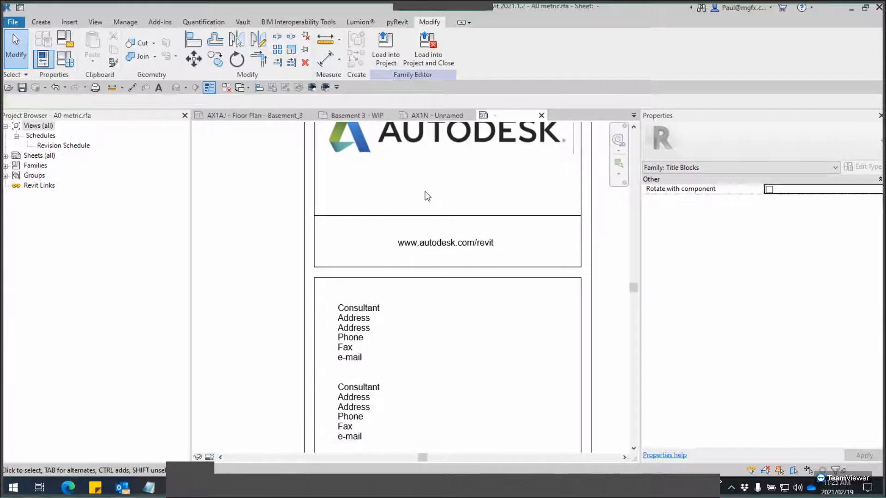
pyautogui.click(446, 247)
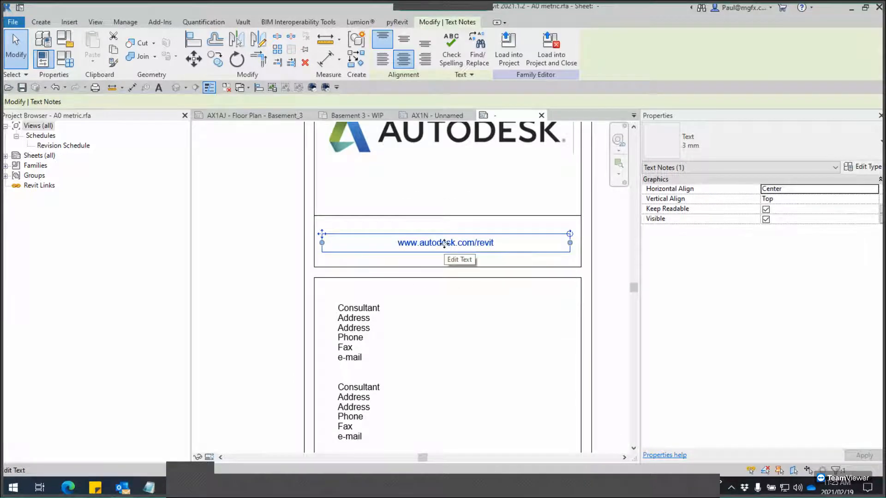
pyautogui.press('Escape')
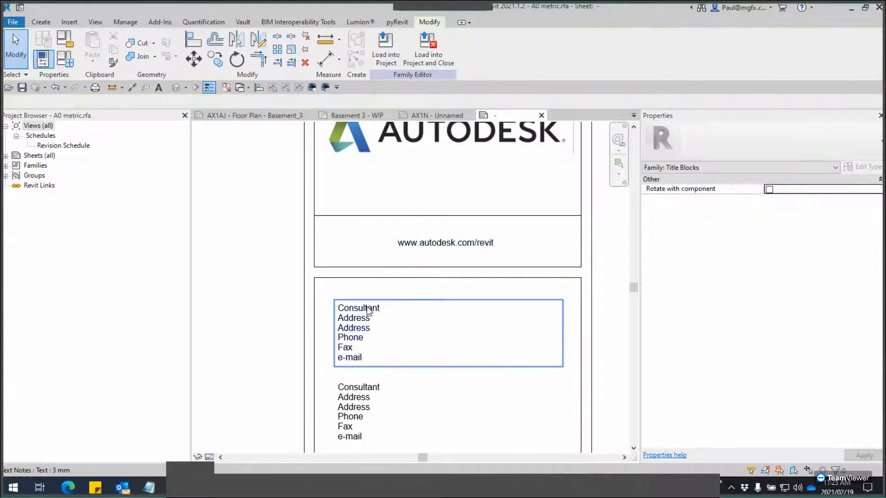
pyautogui.click(368, 310)
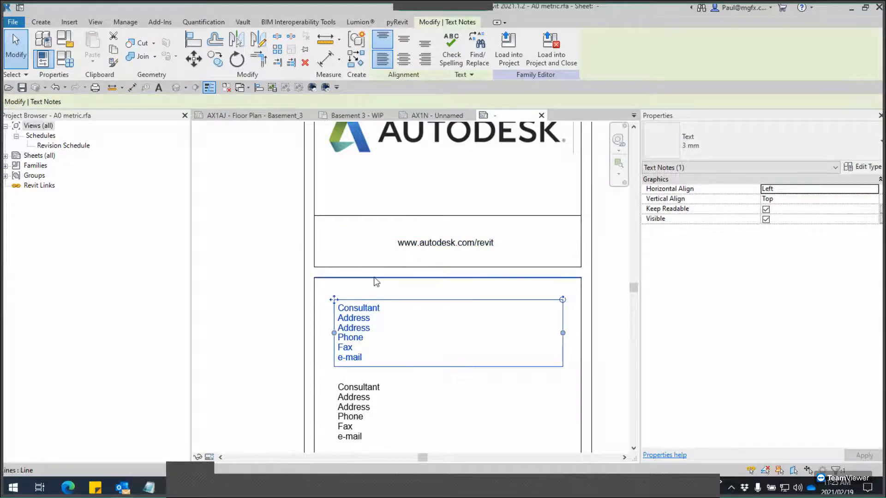
pyautogui.scroll(-4, 374, 284)
pyautogui.scroll(4, 373, 337)
pyautogui.click(371, 314)
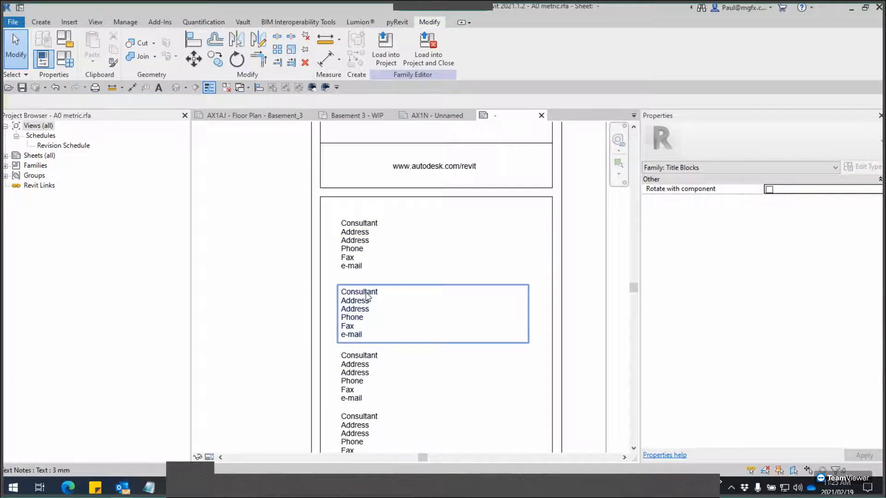
# Open the revision schedule placed in the title block and display the properties of Schedule: Revision Schedule
pyautogui.scroll(-2, 370, 316)
pyautogui.moveTo(391, 401); pyautogui.dragTo(402, 168, button='middle')
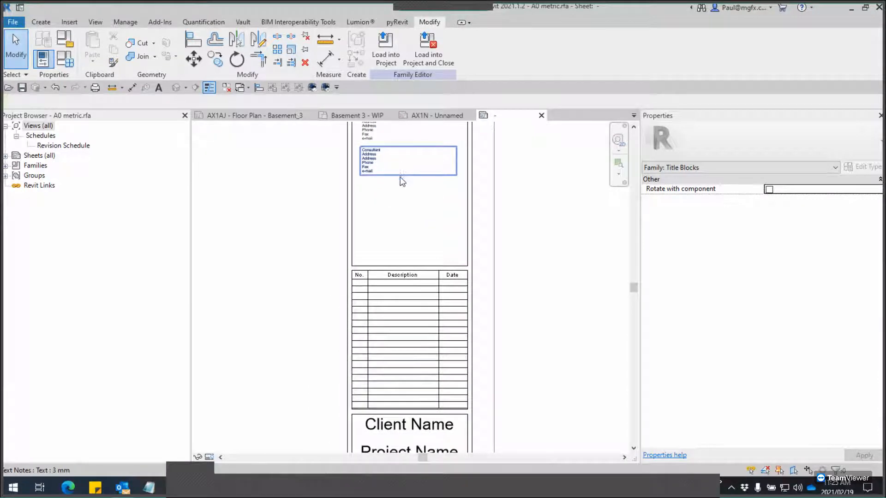
pyautogui.scroll(2, 416, 277)
pyautogui.click(405, 272)
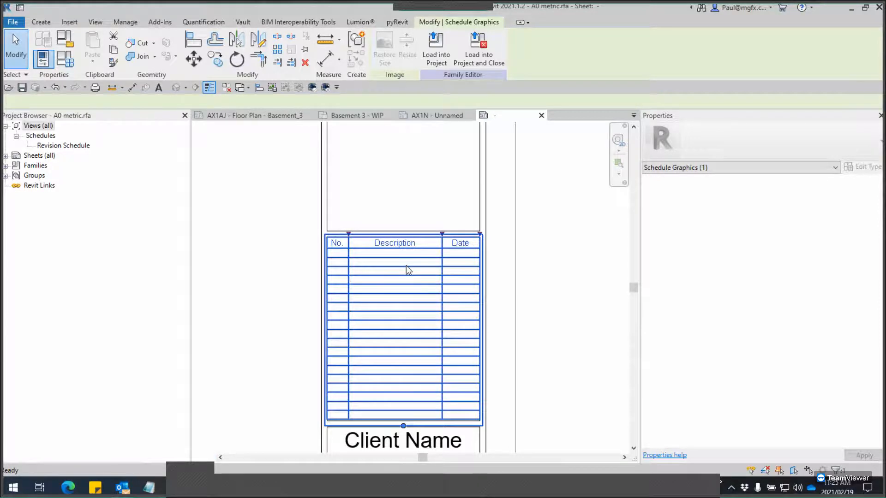
pyautogui.doubleClick(406, 265)
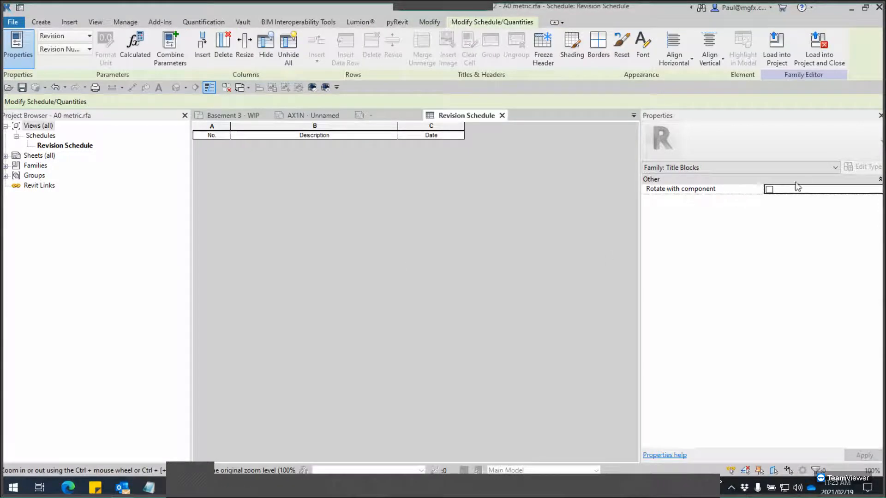
pyautogui.click(678, 169)
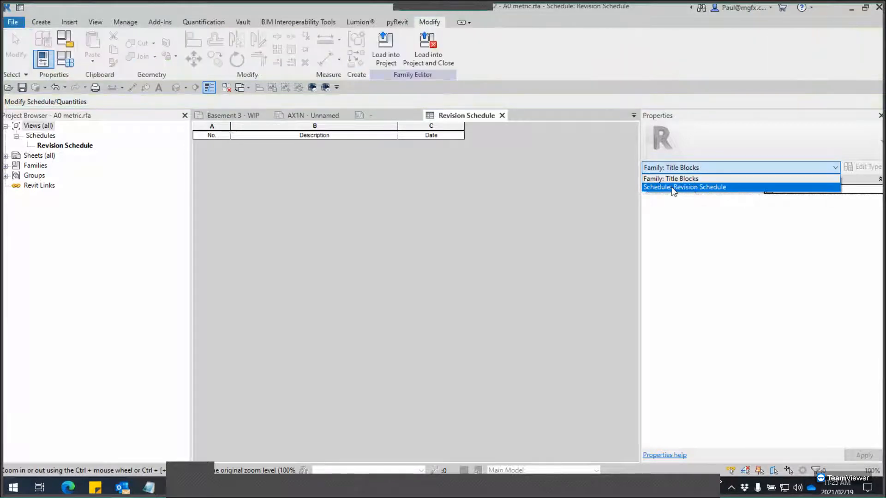
pyautogui.click(674, 188)
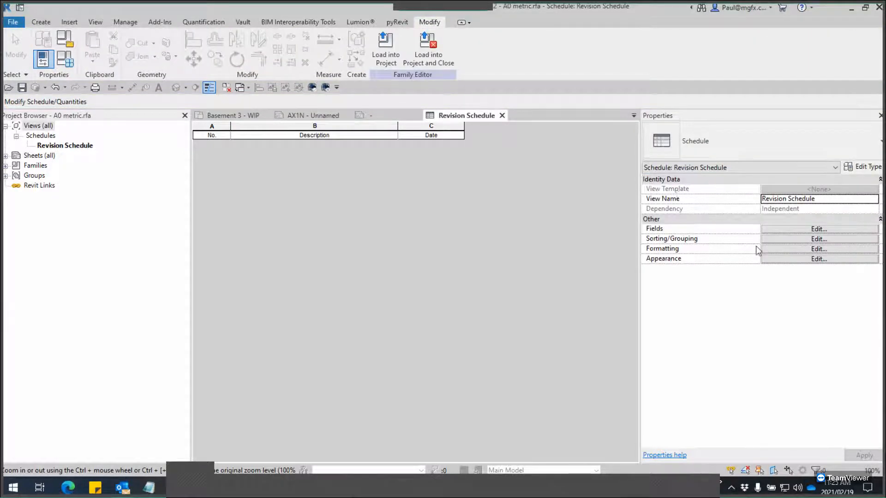
# Review the revision schedule's Appearance and Formatting settings, and close the schedule without changing them
pyautogui.click(789, 259)
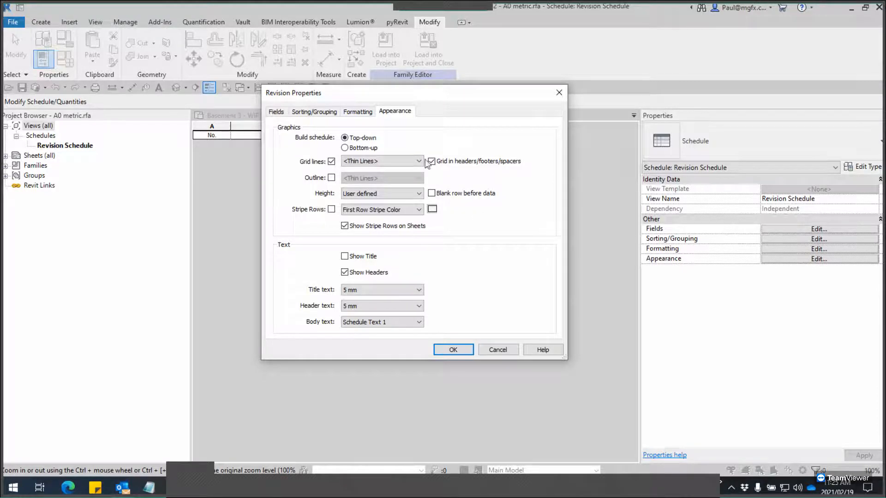
pyautogui.click(360, 113)
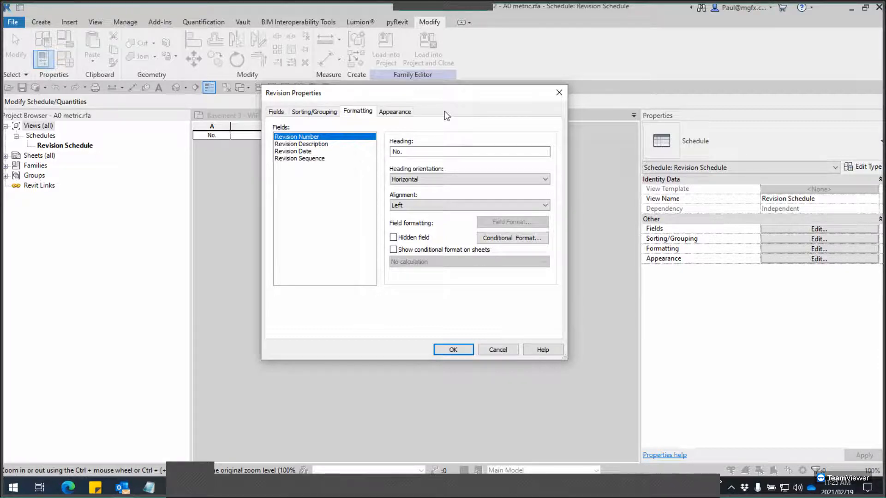
pyautogui.click(559, 91)
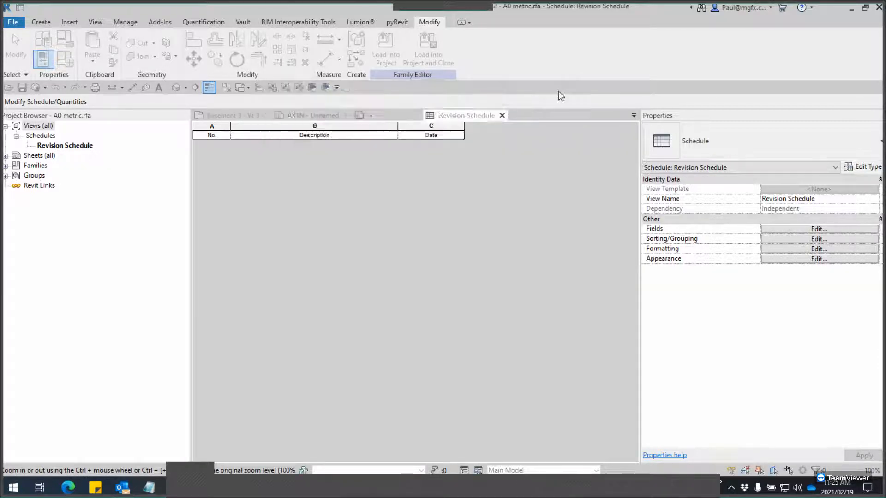
pyautogui.click(502, 115)
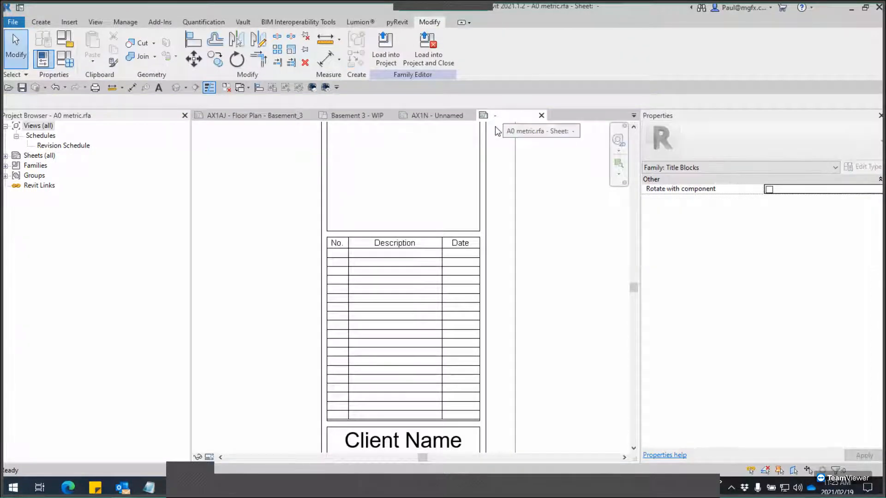
# Examine the Client Name label below the revision schedule and locate the Label tool used for such fields
pyautogui.press('ctrl')
pyautogui.press('ctrl')
pyautogui.press('ctrl')
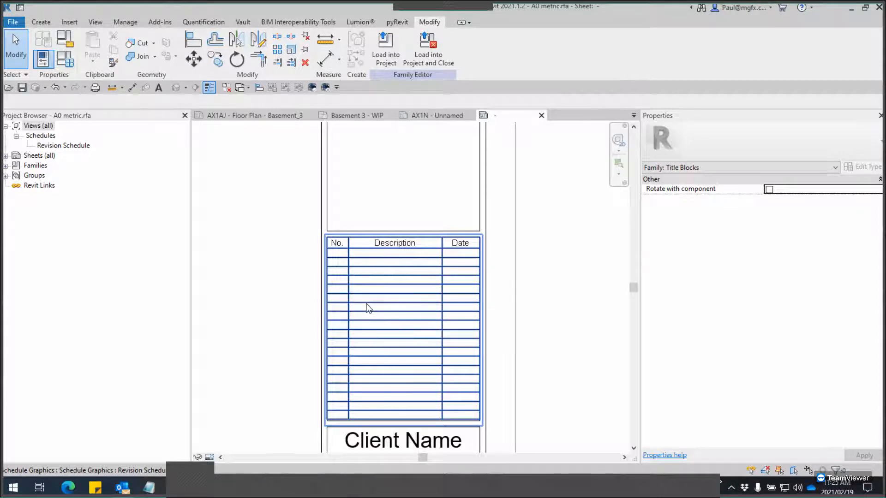
pyautogui.press('ctrl')
pyautogui.scroll(-3, 368, 308)
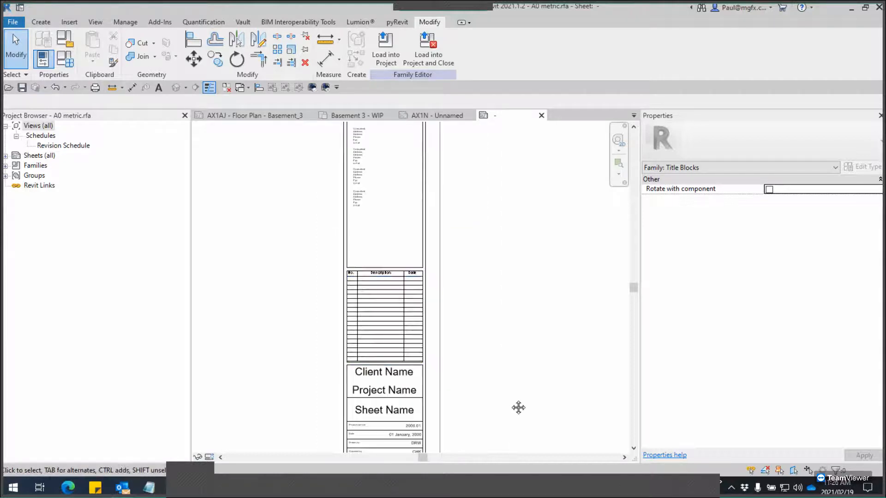
pyautogui.moveTo(518, 407); pyautogui.dragTo(534, 275, button='middle')
pyautogui.scroll(3, 363, 251)
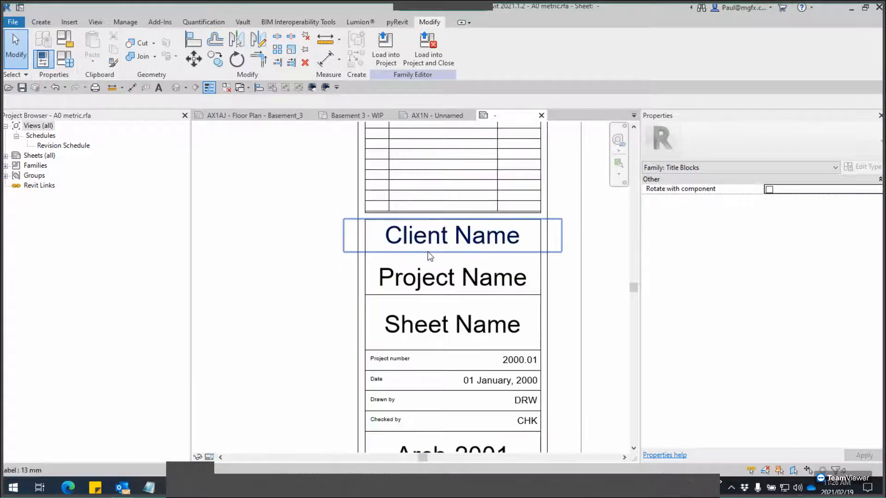
pyautogui.click(428, 250)
pyautogui.press('ctrl')
pyautogui.press('Escape')
pyautogui.click(48, 22)
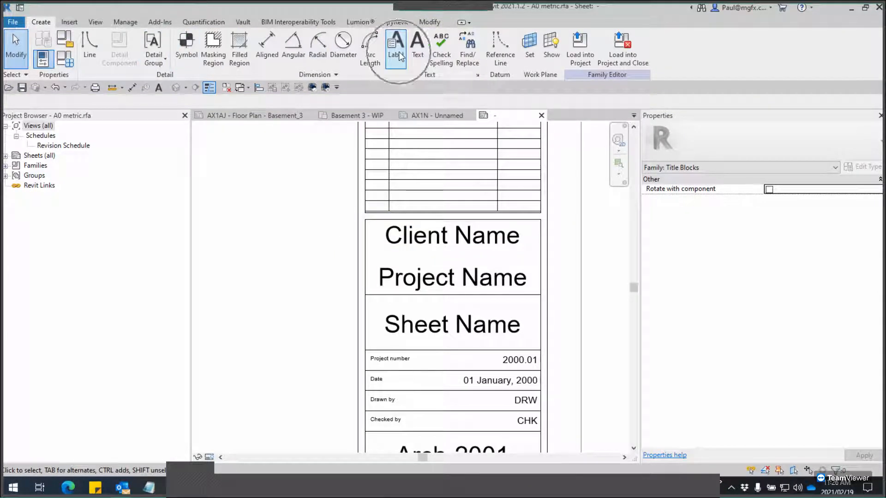
# Review the Client Name label's definition and the available sheet parameters, leaving the label unchanged
pyautogui.click(425, 237)
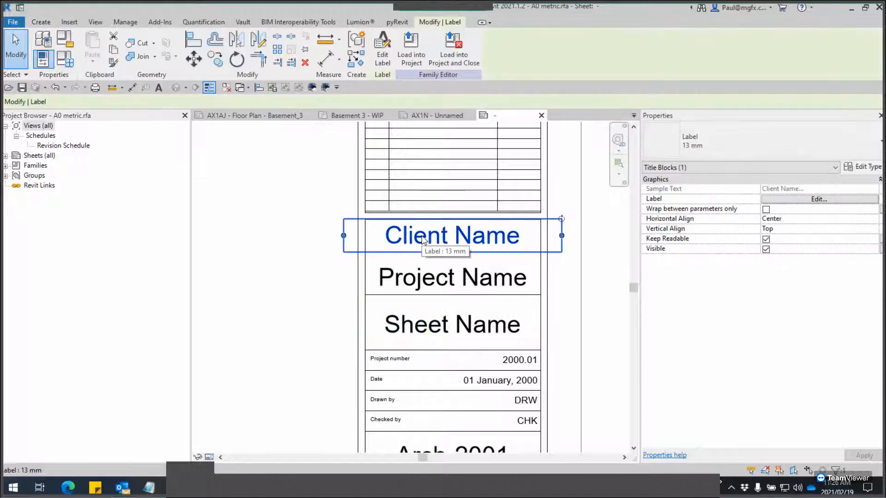
pyautogui.click(383, 53)
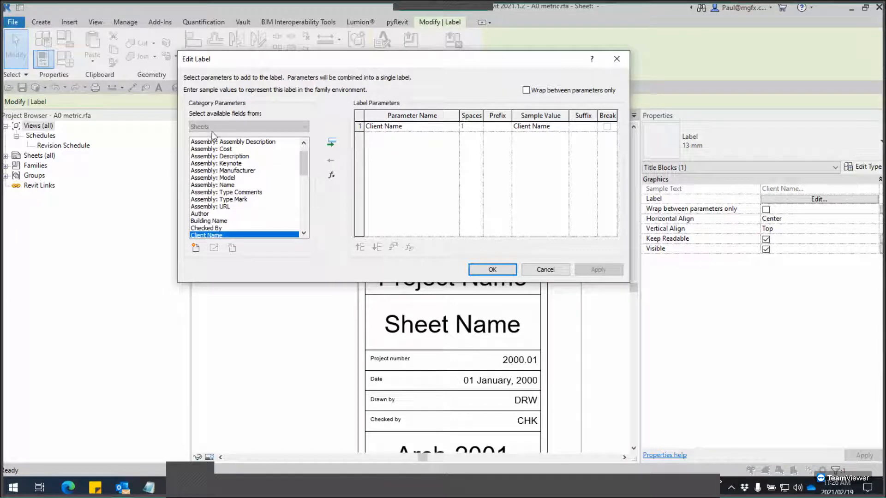
pyautogui.moveTo(301, 159); pyautogui.dragTo(303, 172)
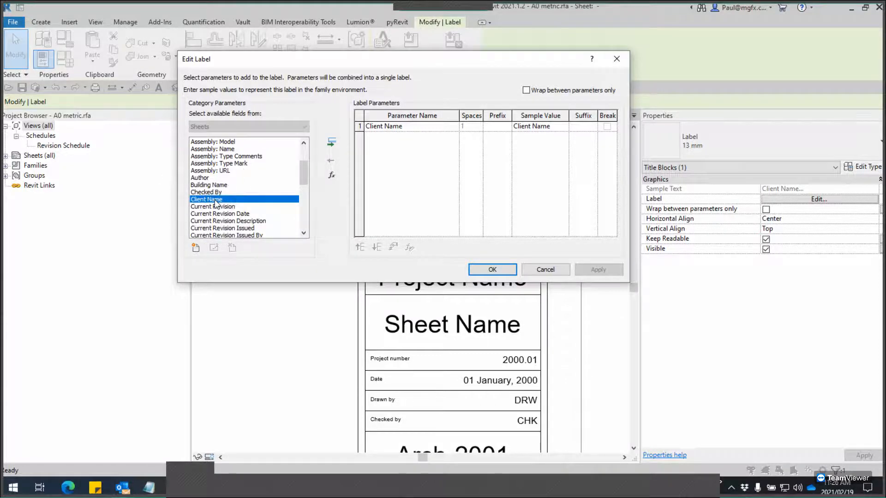
pyautogui.click(545, 270)
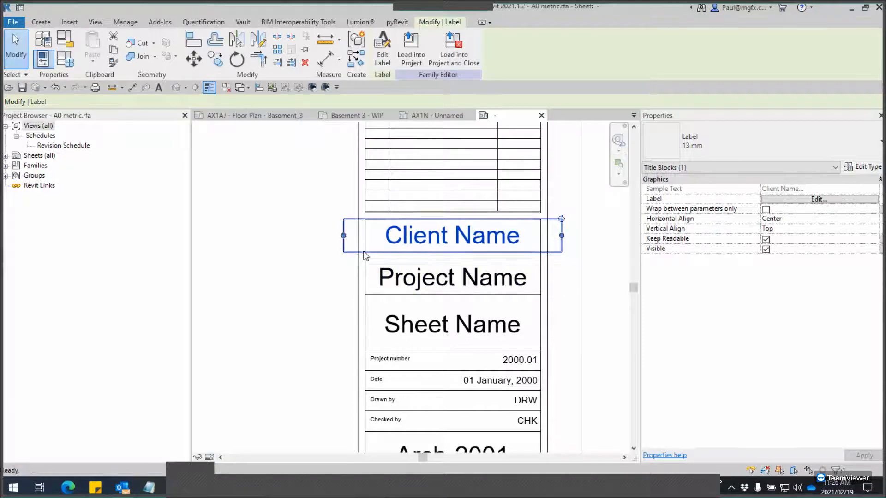
# Check the subcategory of the vertical line beside the title strip, and bring up the family's creation tools
pyautogui.press('Escape')
pyautogui.scroll(-4, 365, 255)
pyautogui.moveTo(488, 328); pyautogui.dragTo(538, 328, button='middle')
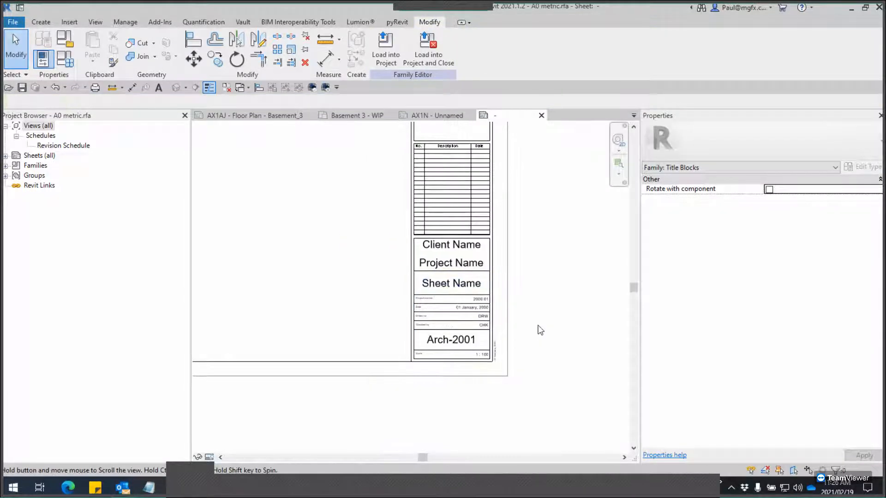
pyautogui.scroll(2, 481, 290)
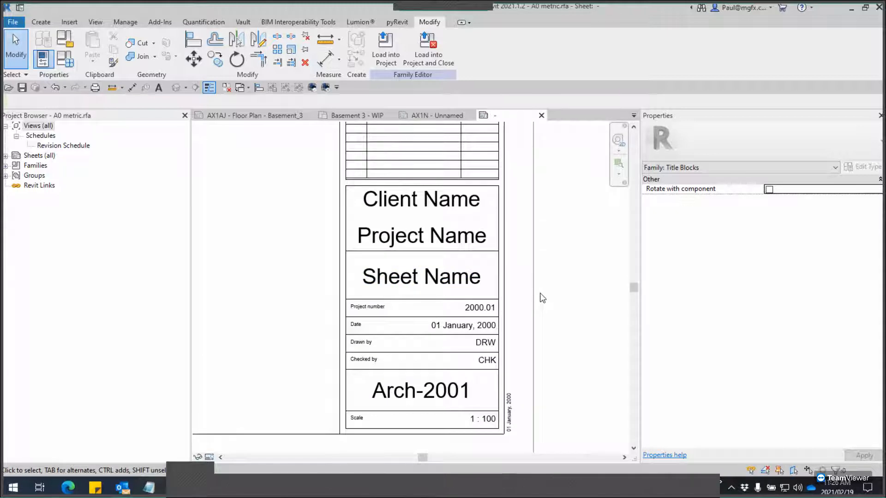
pyautogui.click(340, 277)
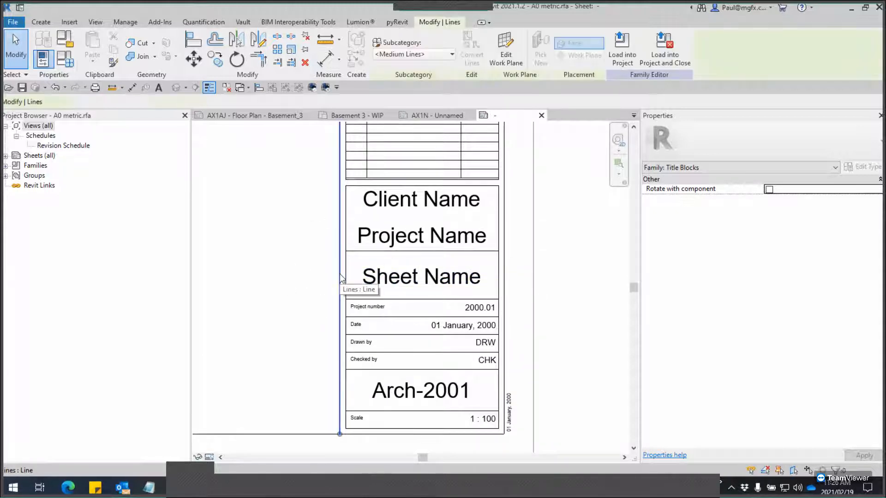
pyautogui.press('Escape')
pyautogui.click(40, 22)
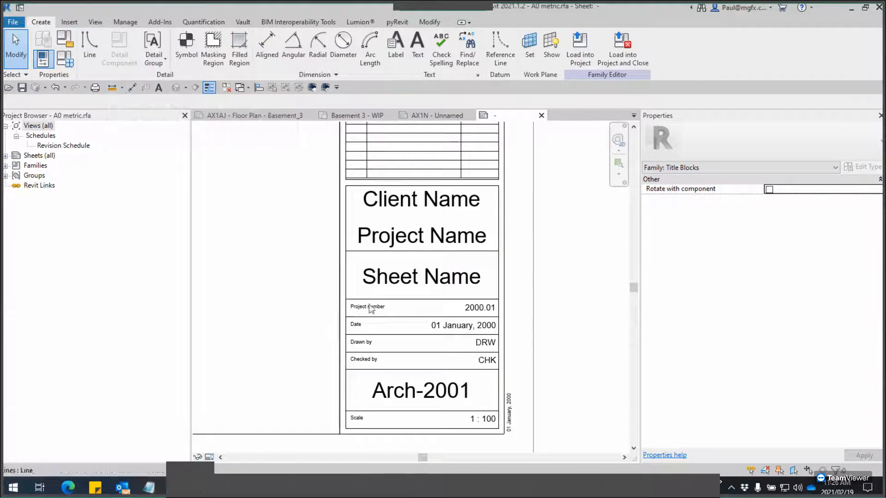
# Review the line subcategories available for the vertical line beside the title strip, and deselect the line
pyautogui.click(345, 259)
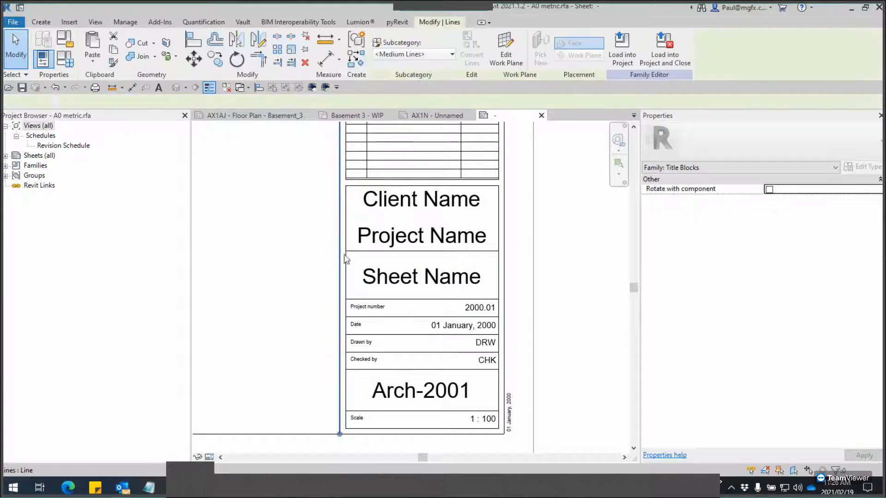
pyautogui.click(412, 55)
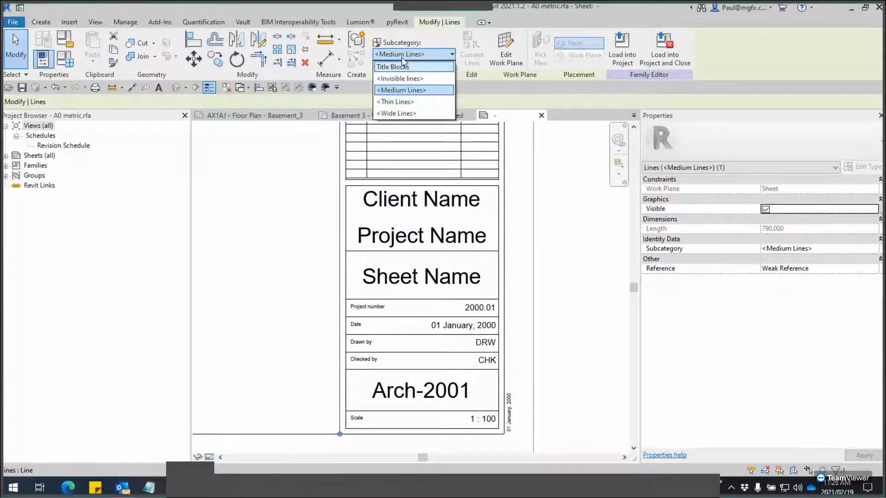
pyautogui.click(404, 66)
pyautogui.press('Escape')
# Review the line weights, colours and patterns of the Title Blocks subcategories in Object Styles, and close the dialog
pyautogui.click(128, 25)
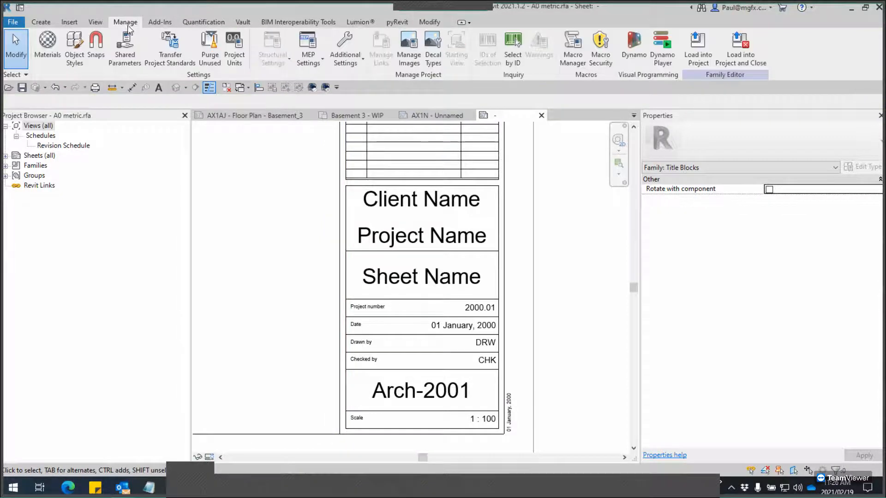
pyautogui.click(349, 66)
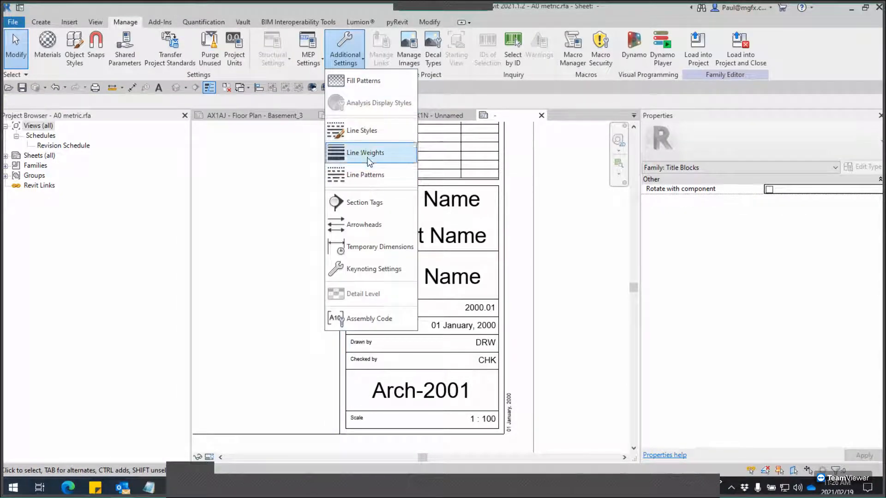
pyautogui.click(298, 143)
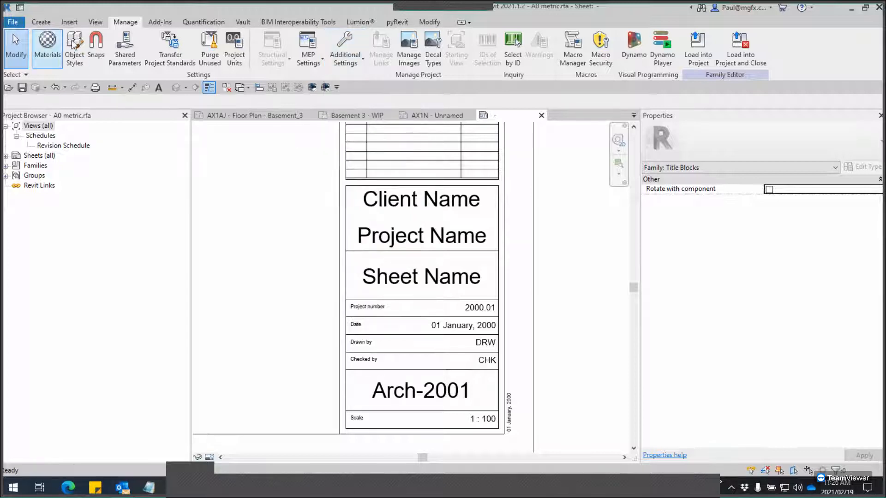
pyautogui.click(74, 47)
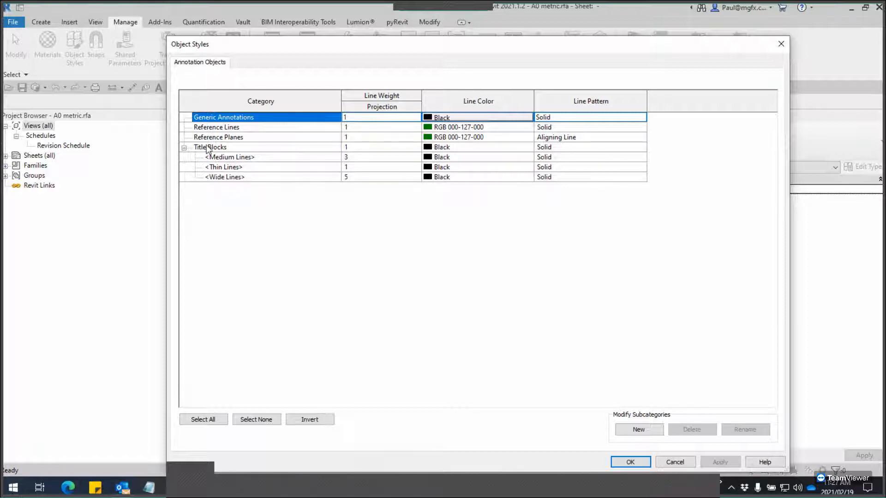
pyautogui.click(631, 463)
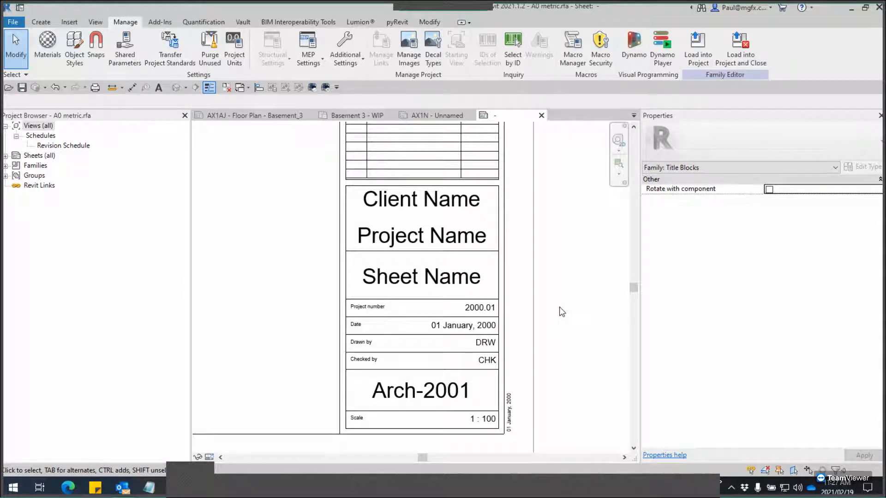
# Load the A0 metric family into the project and close it without saving, overwriting the existing version and its parameter values
pyautogui.scroll(-3, 561, 312)
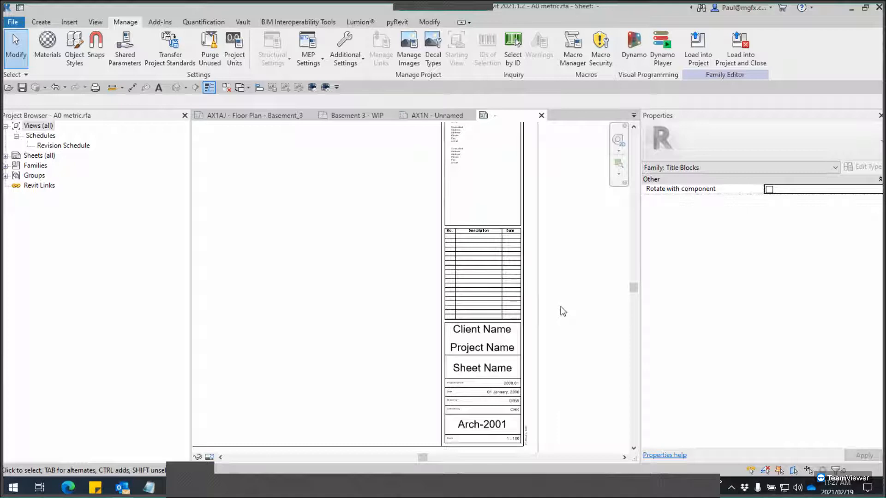
pyautogui.scroll(-2, 561, 312)
pyautogui.moveTo(568, 315); pyautogui.dragTo(616, 321, button='middle')
pyautogui.scroll(-2, 452, 281)
pyautogui.moveTo(452, 281); pyautogui.dragTo(439, 296, button='middle')
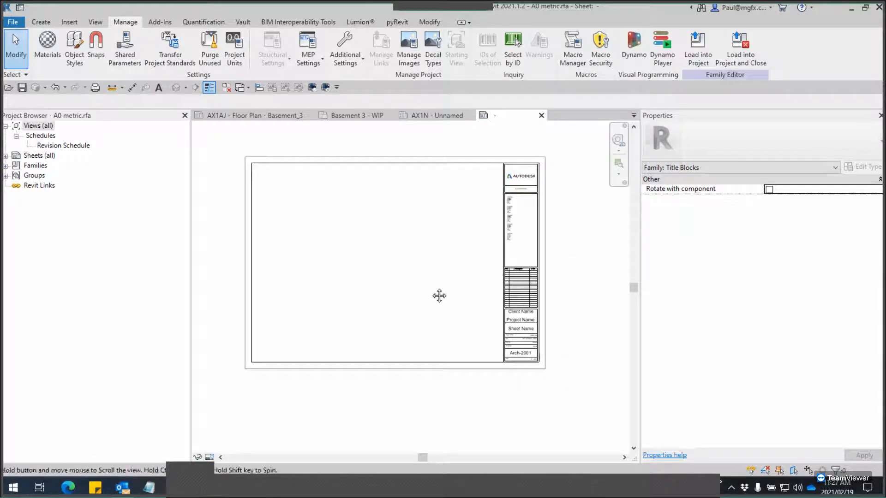
pyautogui.scroll(2, 431, 291)
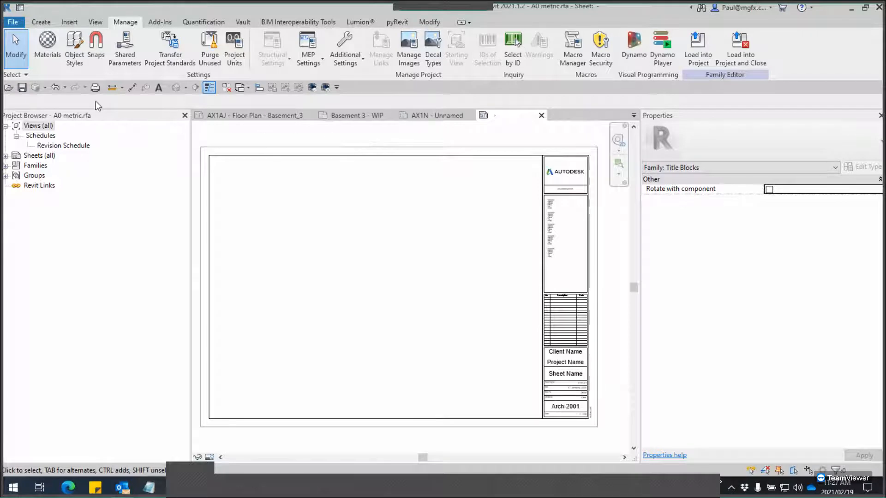
pyautogui.click(13, 22)
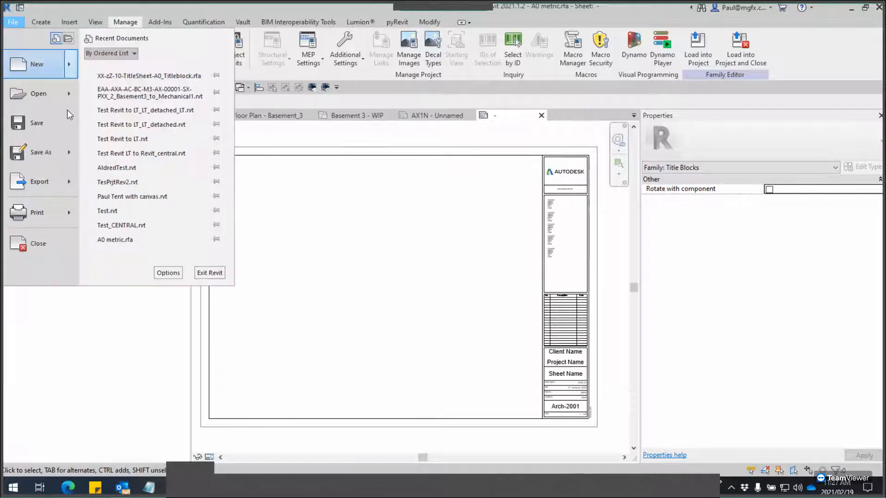
pyautogui.click(733, 56)
pyautogui.click(733, 54)
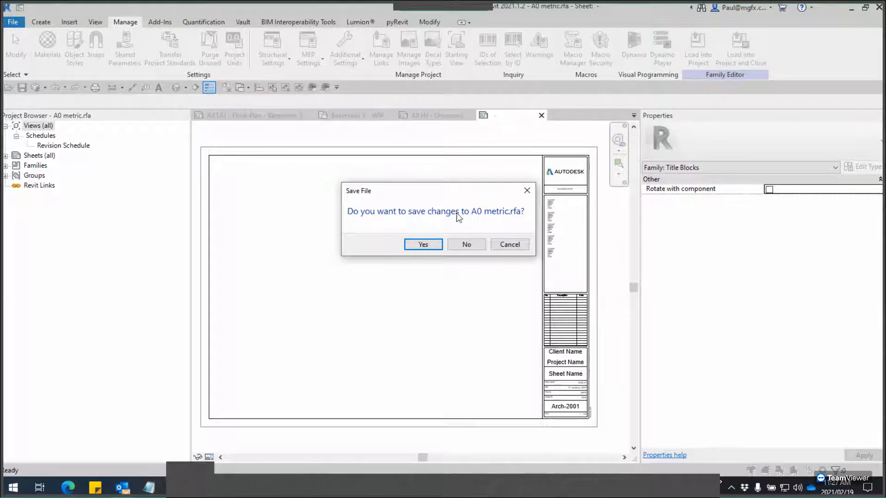
pyautogui.click(472, 245)
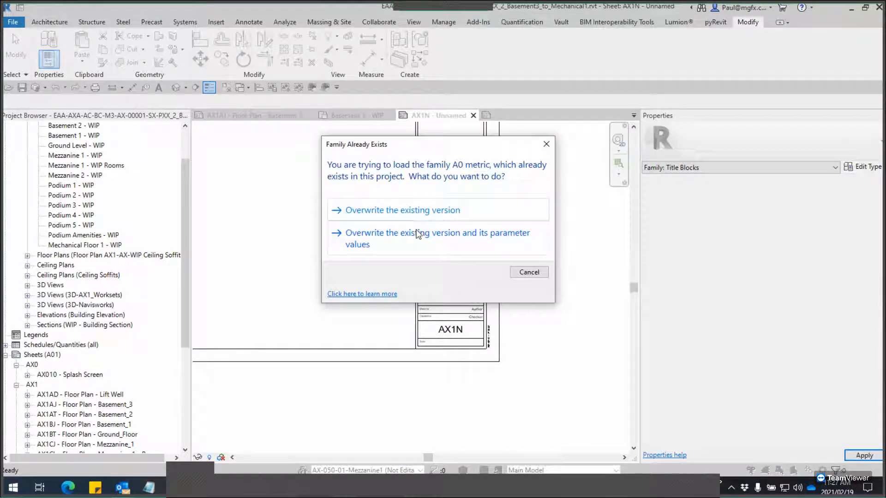
pyautogui.click(419, 233)
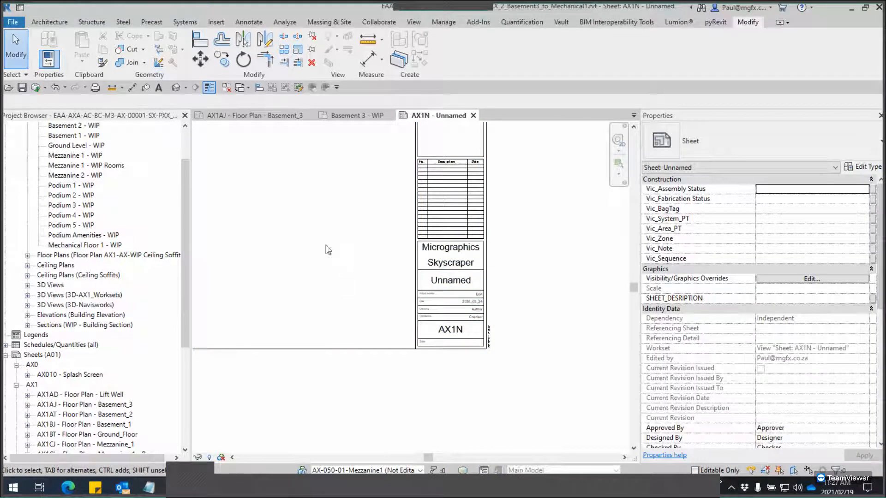
# Check the reloaded A0 title block on sheet AX1N as a whole, and close that sheet
pyautogui.moveTo(364, 292); pyautogui.dragTo(451, 347, button='middle')
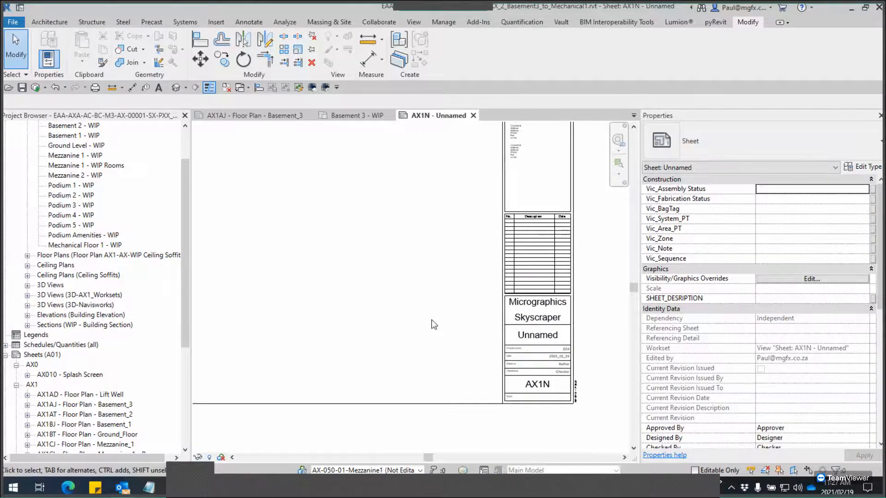
pyautogui.scroll(-3, 431, 320)
pyautogui.moveTo(373, 292); pyautogui.dragTo(451, 309, button='middle')
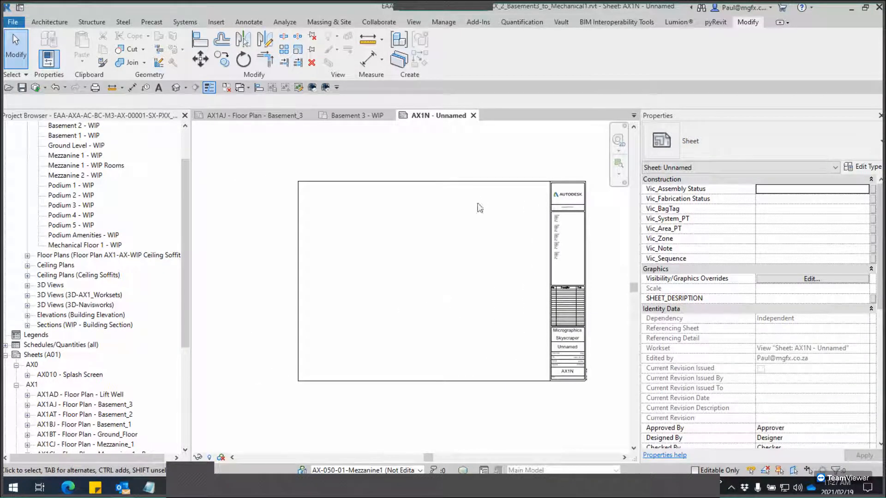
pyautogui.click(473, 115)
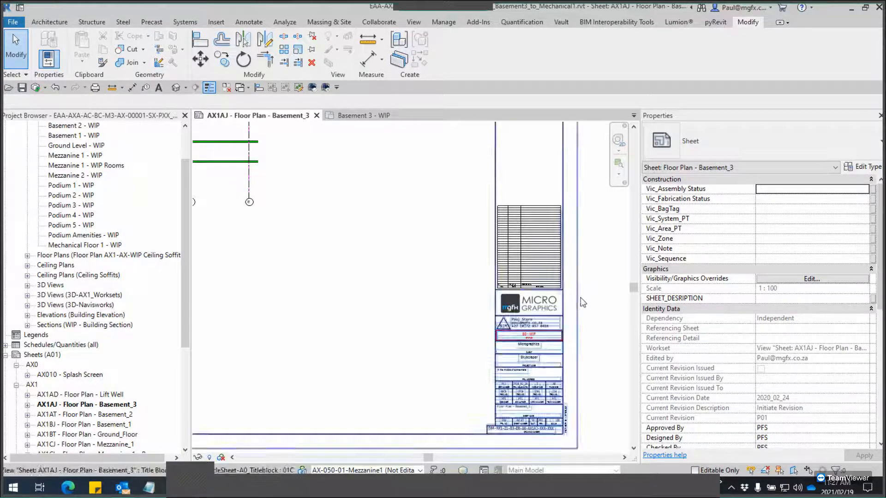
# Examine the overall layout of the custom title block on sheet AX1AJ and the entries at the bottom of its revision schedule
pyautogui.moveTo(585, 306); pyautogui.dragTo(506, 245, button='middle')
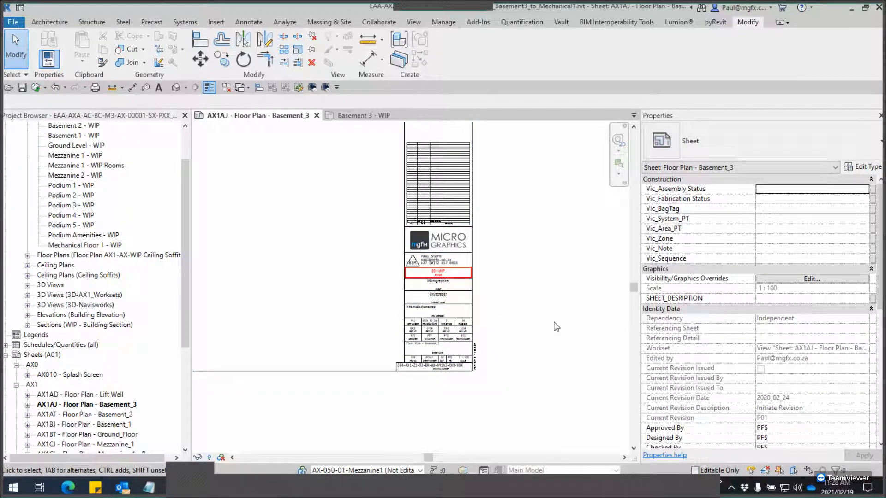
pyautogui.scroll(-2, 554, 323)
pyautogui.moveTo(545, 309); pyautogui.dragTo(582, 328, button='middle')
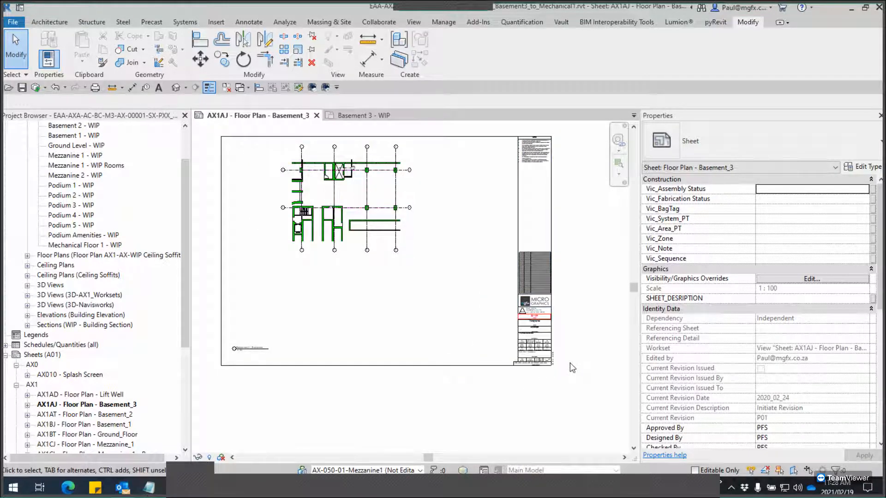
pyautogui.scroll(2, 569, 363)
pyautogui.moveTo(573, 308); pyautogui.dragTo(522, 390, button='middle')
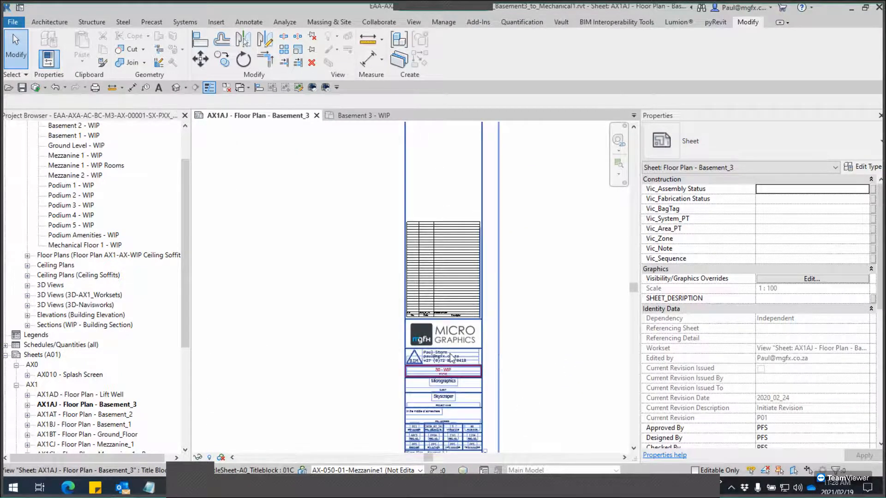
pyautogui.scroll(3, 449, 354)
pyautogui.moveTo(397, 234); pyautogui.dragTo(393, 279, button='middle')
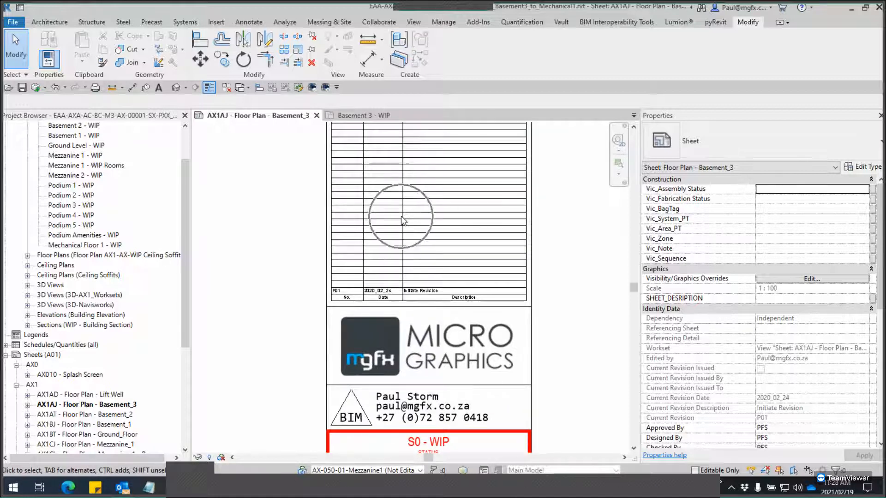
pyautogui.scroll(-2, 403, 220)
pyautogui.scroll(5, 328, 249)
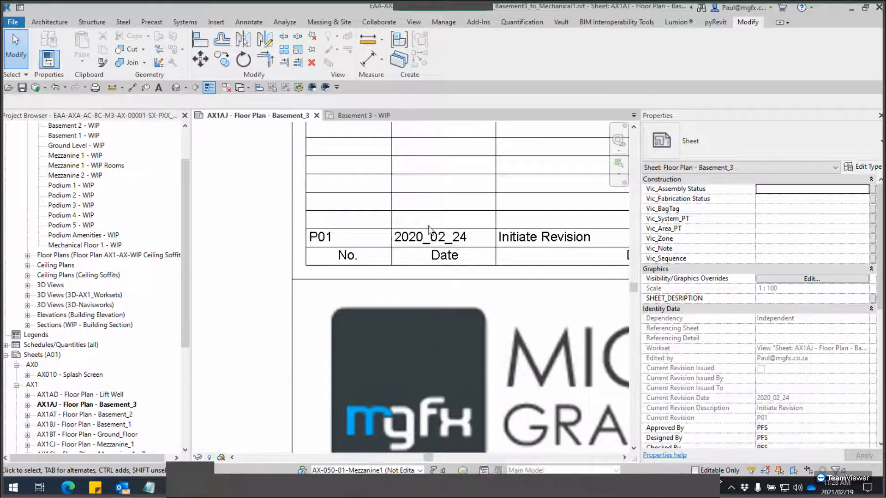
# Examine the logo, BIM contact details and red status box of the custom title block
pyautogui.scroll(-2, 504, 225)
pyautogui.moveTo(477, 263); pyautogui.dragTo(356, 141, button='middle')
pyautogui.scroll(-2, 401, 225)
pyautogui.moveTo(313, 276); pyautogui.dragTo(336, 215, button='middle')
pyautogui.scroll(4, 336, 215)
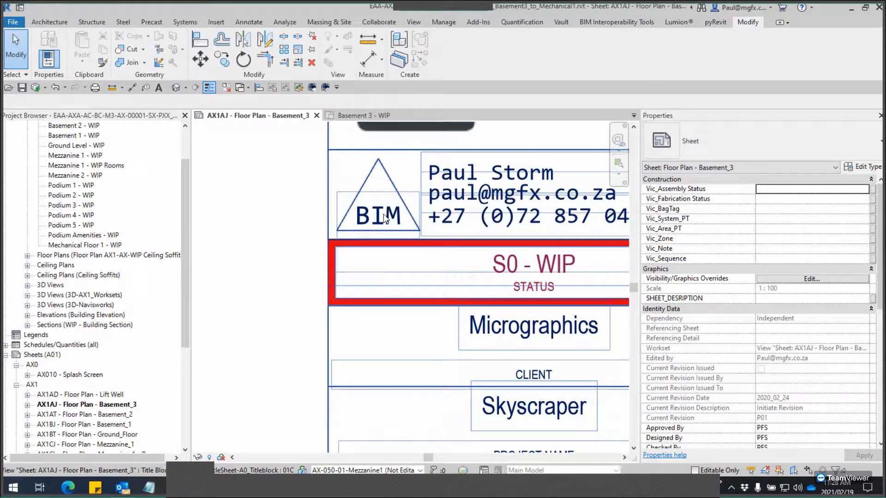
pyautogui.scroll(-2, 384, 217)
pyautogui.moveTo(307, 257); pyautogui.dragTo(271, 243, button='middle')
pyautogui.scroll(2, 307, 234)
pyautogui.moveTo(476, 226); pyautogui.dragTo(391, 230, button='middle')
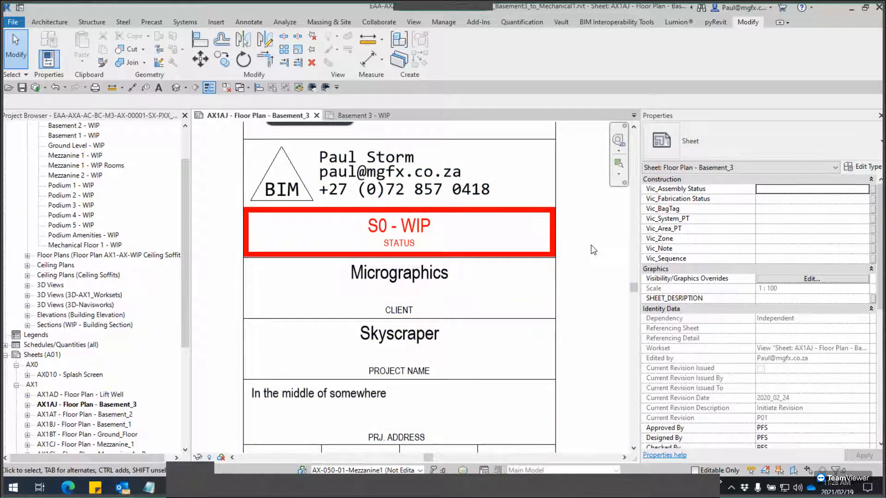
# Switch the title block on sheet AX1AJ to the type 02C S1 SHARED
pyautogui.click(459, 215)
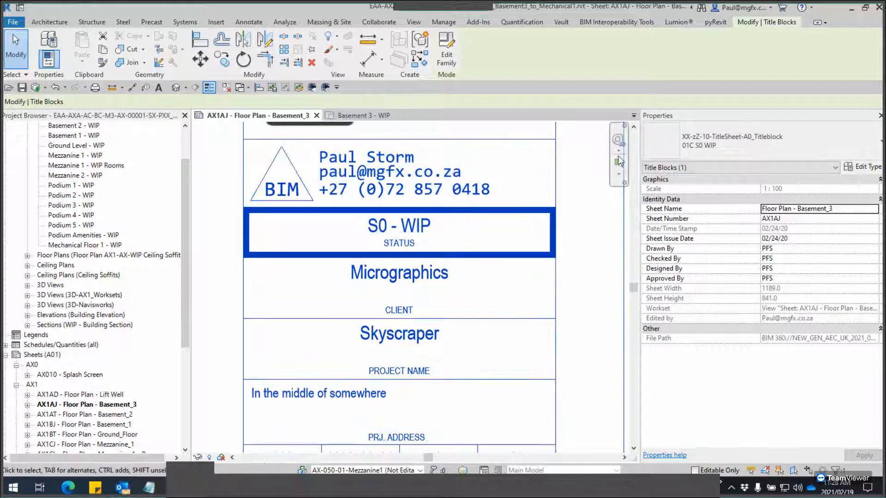
pyautogui.click(702, 143)
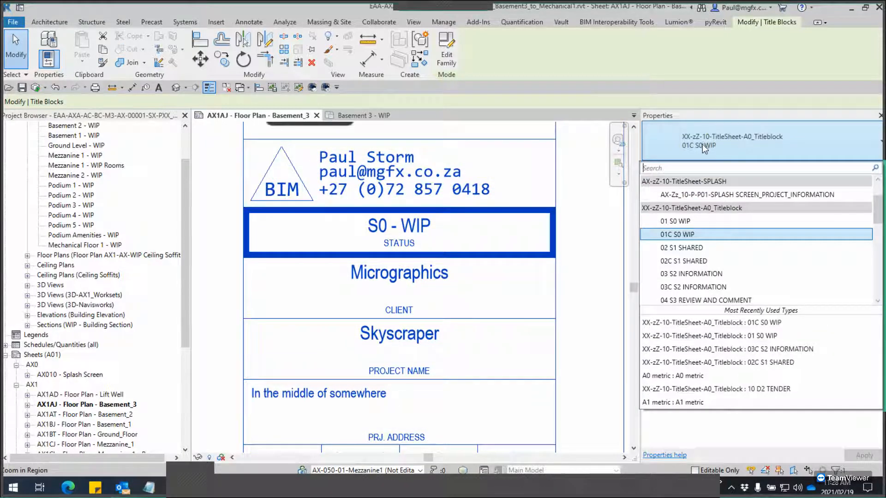
pyautogui.click(687, 261)
pyautogui.click(572, 268)
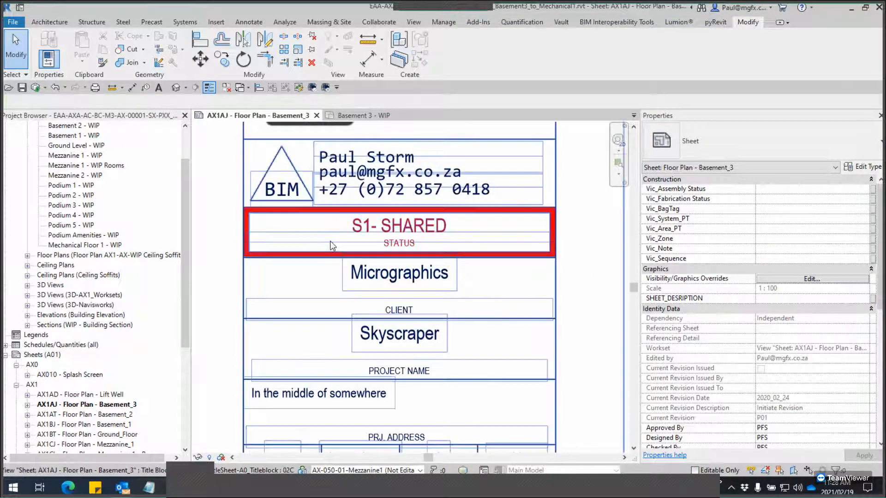
# Switch the title block on sheet AX1AJ back to the type 01C S0 WIP
pyautogui.click(514, 232)
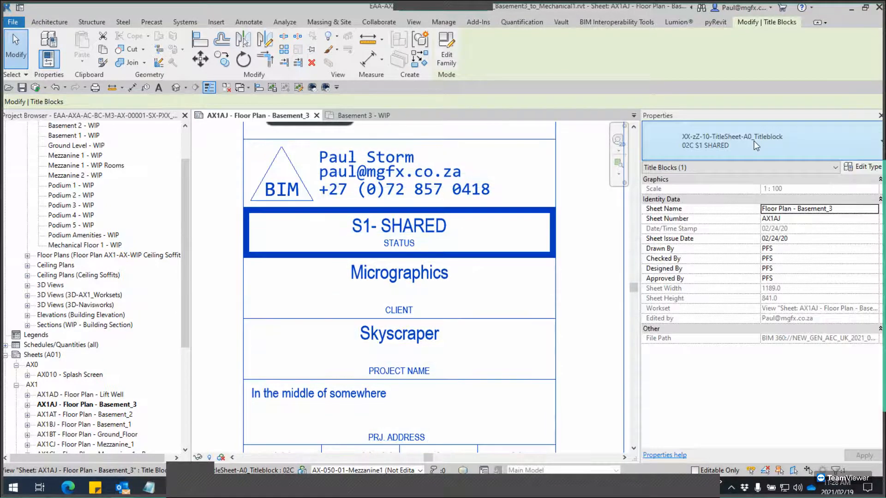
pyautogui.click(754, 141)
pyautogui.click(689, 233)
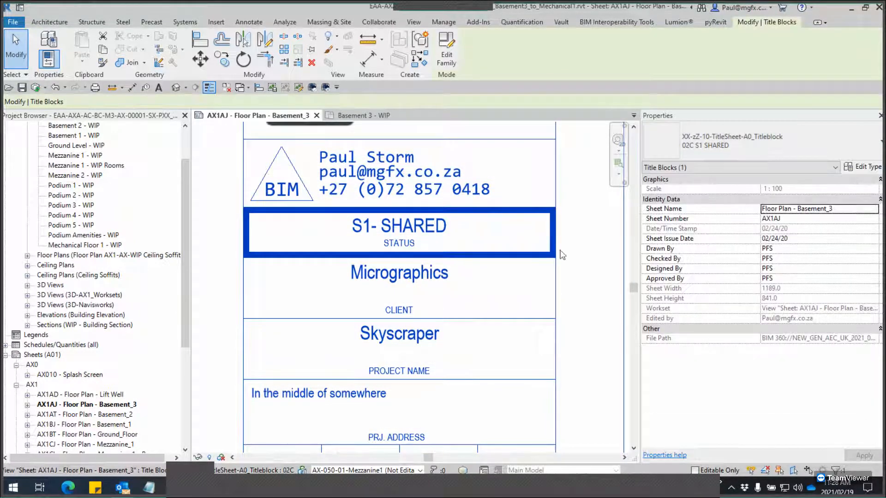
pyautogui.click(581, 256)
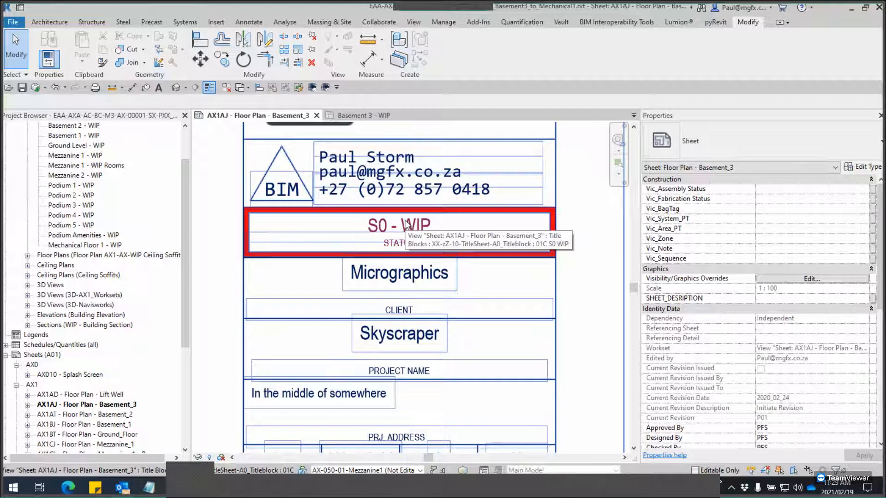
# Examine the client, project address, registration, team, sheet and drawing number fields in the lower part of the custom title block
pyautogui.scroll(-1, 405, 221)
pyautogui.moveTo(397, 275); pyautogui.dragTo(409, 184, button='middle')
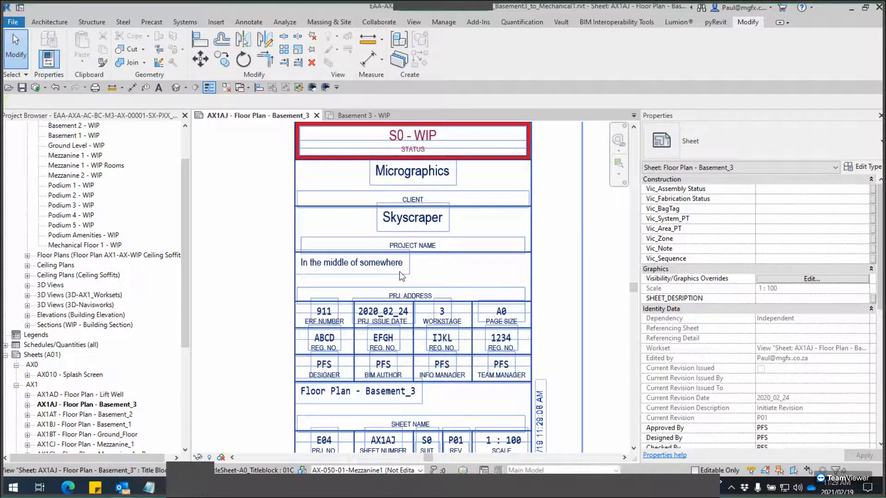
pyautogui.moveTo(400, 276); pyautogui.dragTo(399, 187, button='middle')
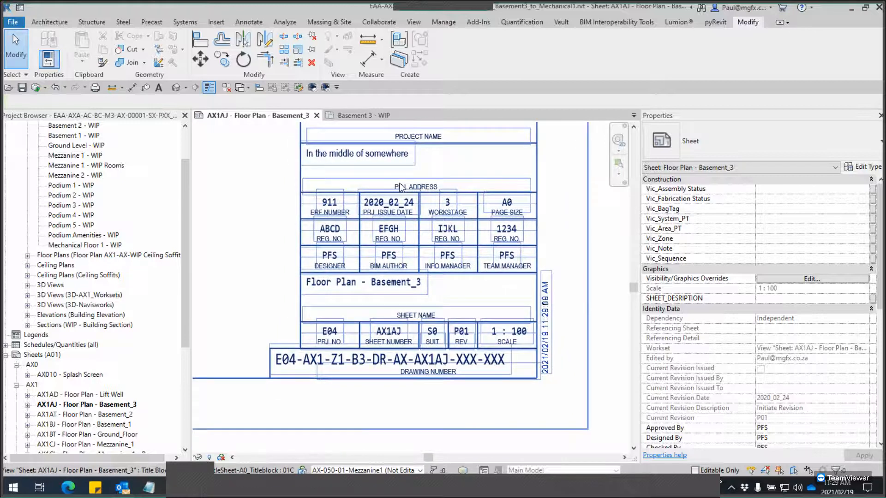
pyautogui.scroll(1, 400, 187)
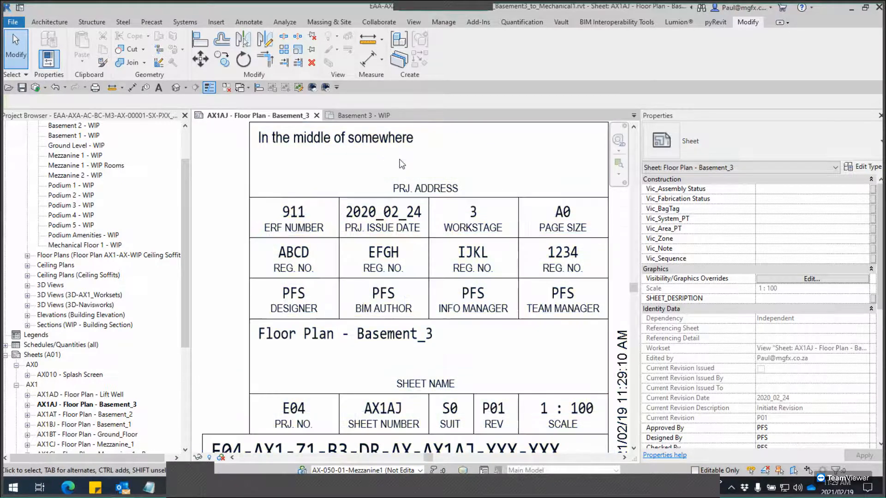
pyautogui.scroll(-1, 399, 159)
pyautogui.moveTo(420, 280)
pyautogui.mouseDown(button='middle')
pyautogui.moveTo(423, 264)
pyautogui.moveTo(431, 281)
pyautogui.mouseUp(button='middle')
pyautogui.scroll(1, 421, 230)
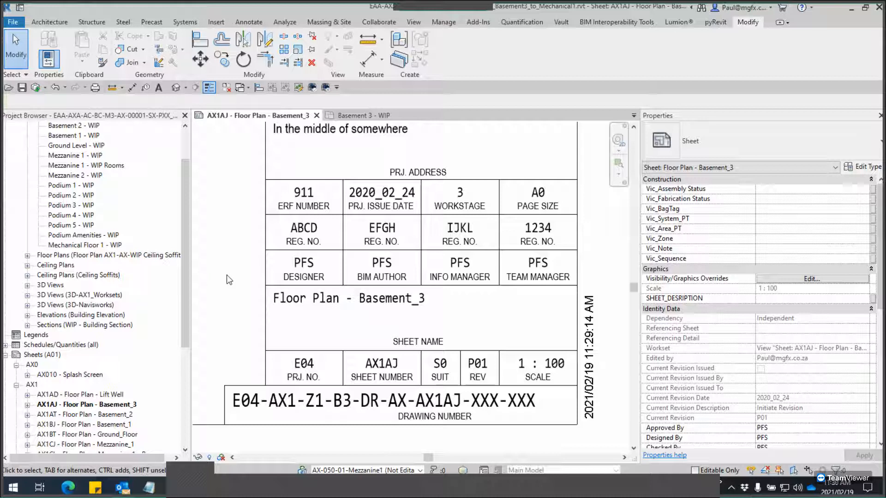
pyautogui.moveTo(269, 289); pyautogui.dragTo(322, 297, button='middle')
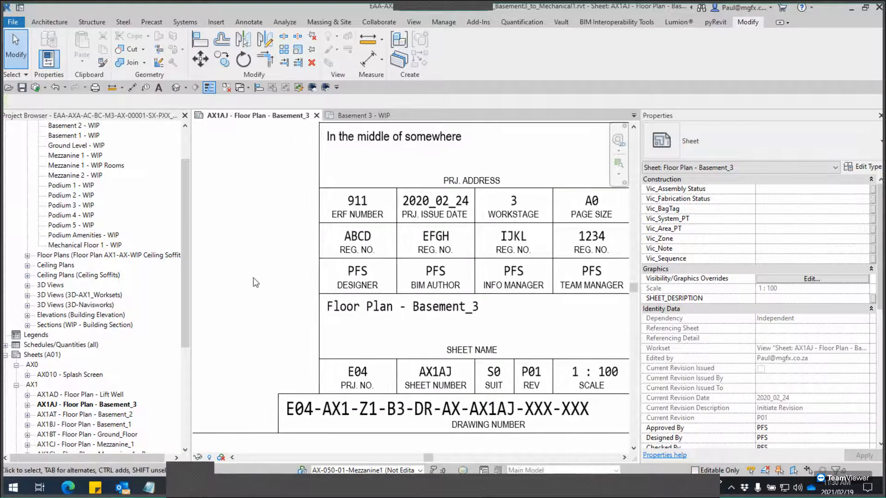
# Examine the project and shared parameter options and categories for adding a project parameter, and close the parameter dialogs without adding one
pyautogui.scroll(-2, 256, 284)
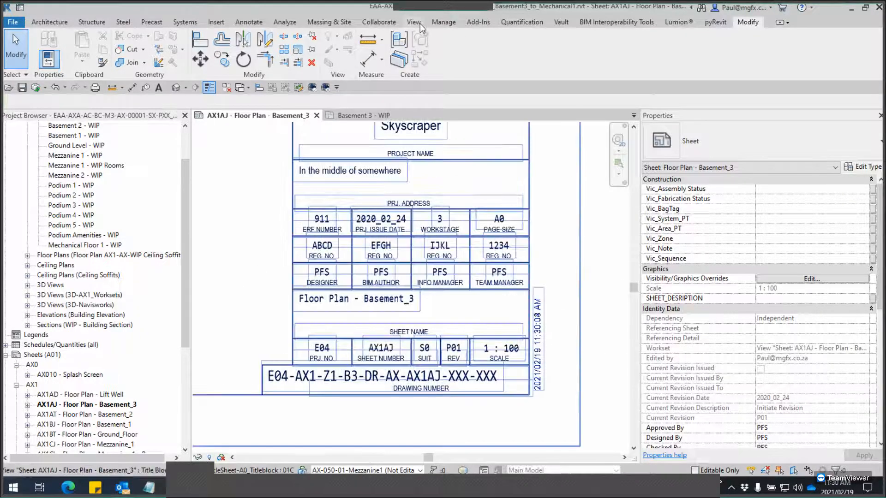
pyautogui.click(443, 22)
pyautogui.click(167, 37)
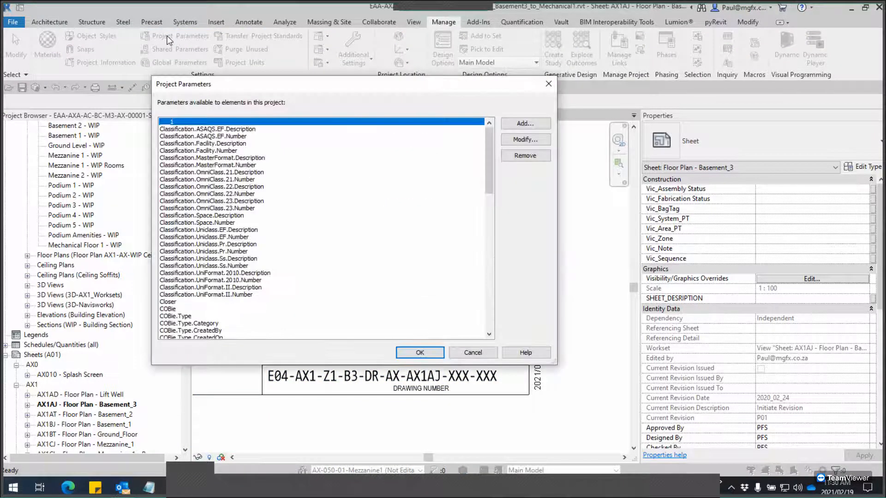
pyautogui.click(531, 124)
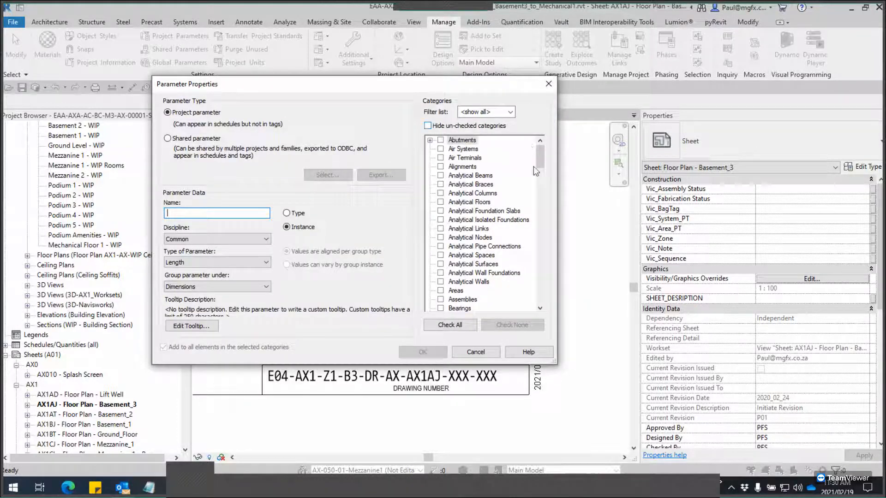
pyautogui.moveTo(542, 158)
pyautogui.mouseDown()
pyautogui.moveTo(533, 310)
pyautogui.moveTo(537, 168)
pyautogui.mouseUp()
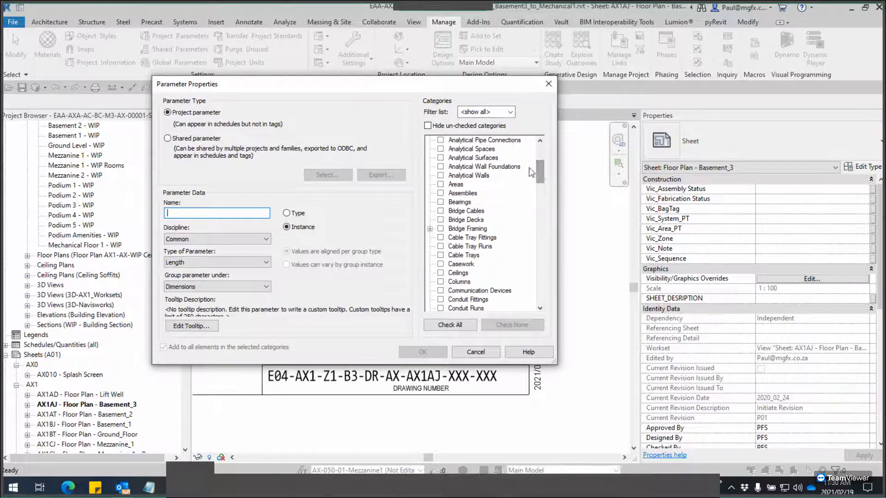
pyautogui.click(168, 139)
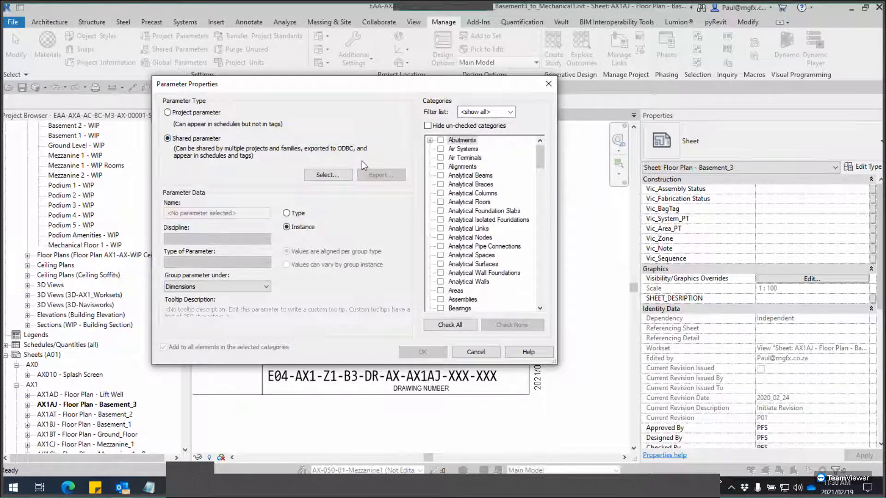
pyautogui.click(168, 113)
pyautogui.click(549, 85)
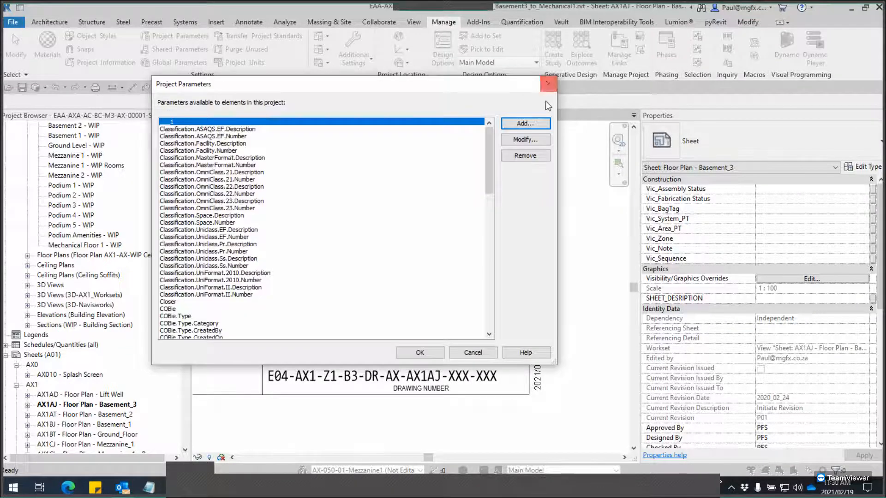
pyautogui.click(550, 82)
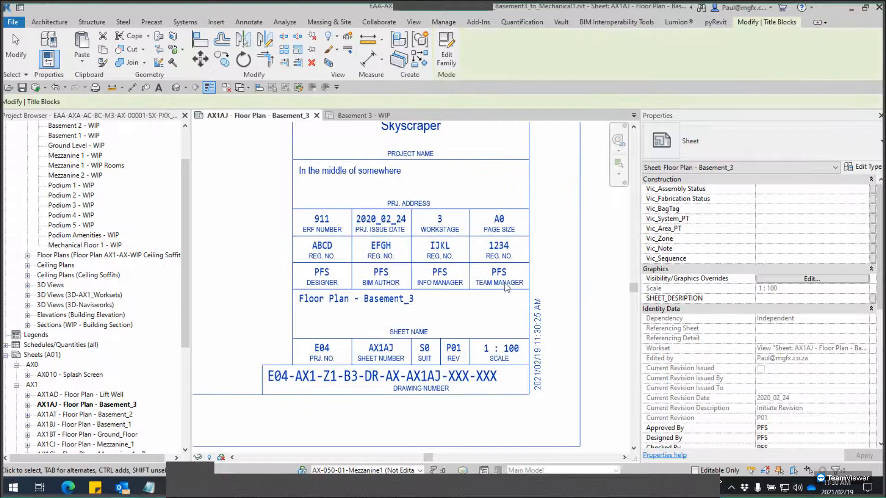
# Open the title block family of sheet AX1AJ for editing in the family editor
pyautogui.click(508, 286)
pyautogui.press('Escape')
pyautogui.scroll(-2, 360, 284)
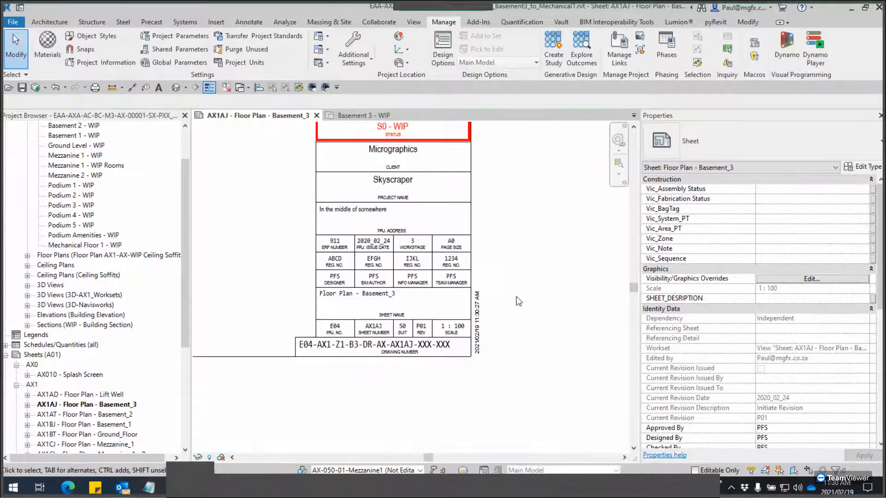
pyautogui.moveTo(519, 299); pyautogui.dragTo(538, 301, button='middle')
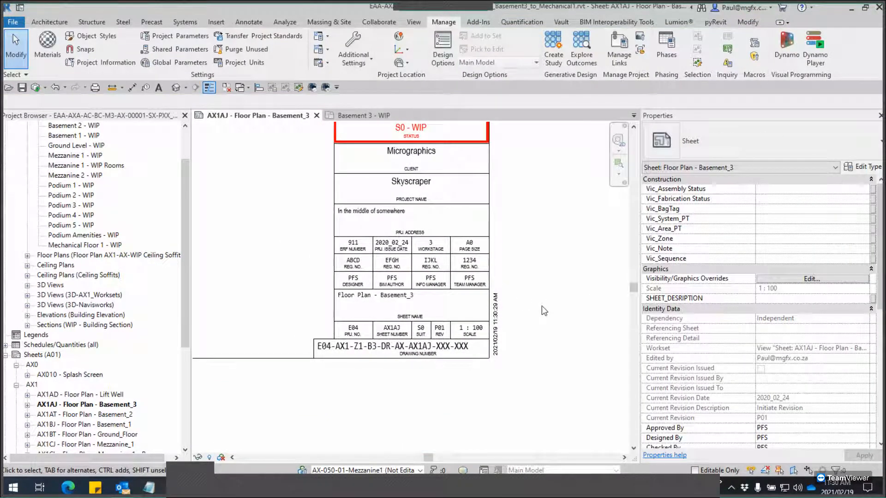
pyautogui.click(410, 273)
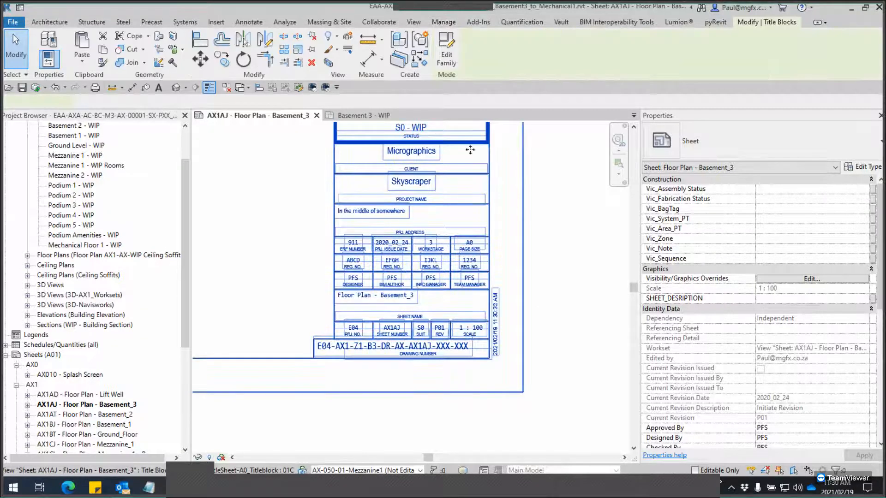
pyautogui.click(446, 55)
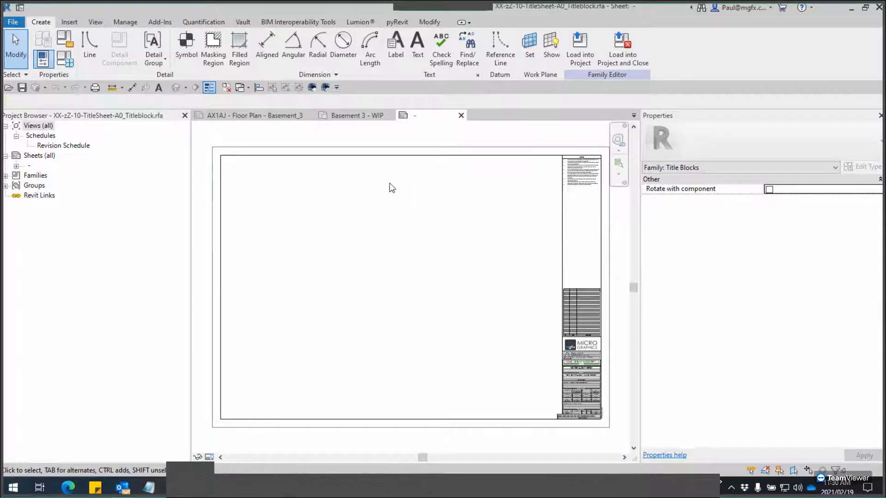
# Check the visibility and subcategory properties of the title block's outer boundary lines
pyautogui.scroll(-2, 390, 183)
pyautogui.press('Tab')
pyautogui.click(414, 159)
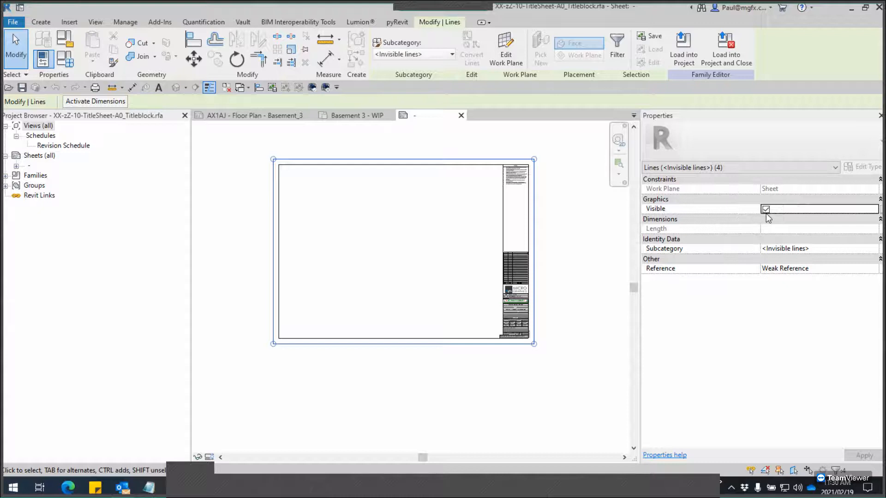
pyautogui.press('Escape')
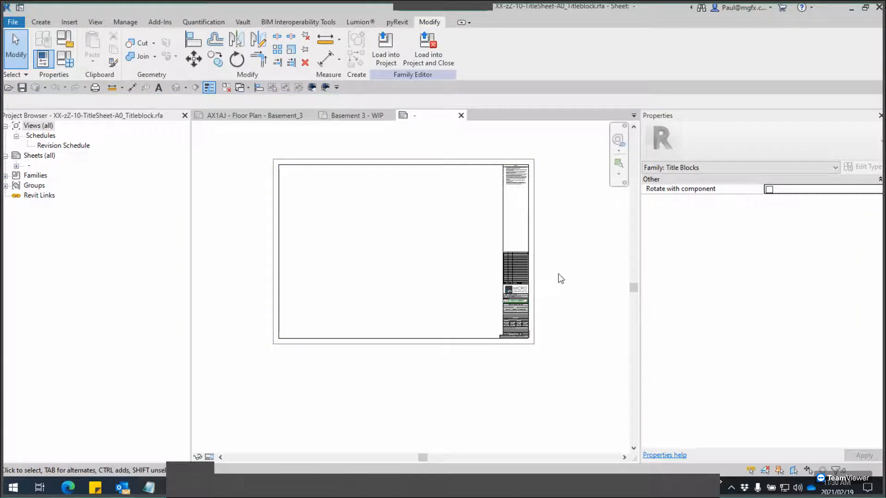
# Examine the overlapping texts in the title block's status box with preview visibility turned on, and turn the preview off again
pyautogui.scroll(8, 546, 300)
pyautogui.moveTo(532, 306); pyautogui.dragTo(594, 286, button='middle')
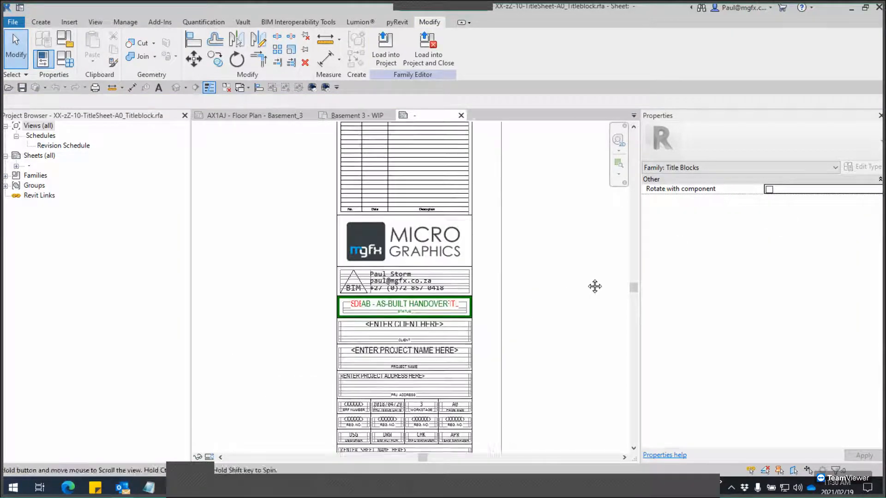
pyautogui.scroll(3, 425, 315)
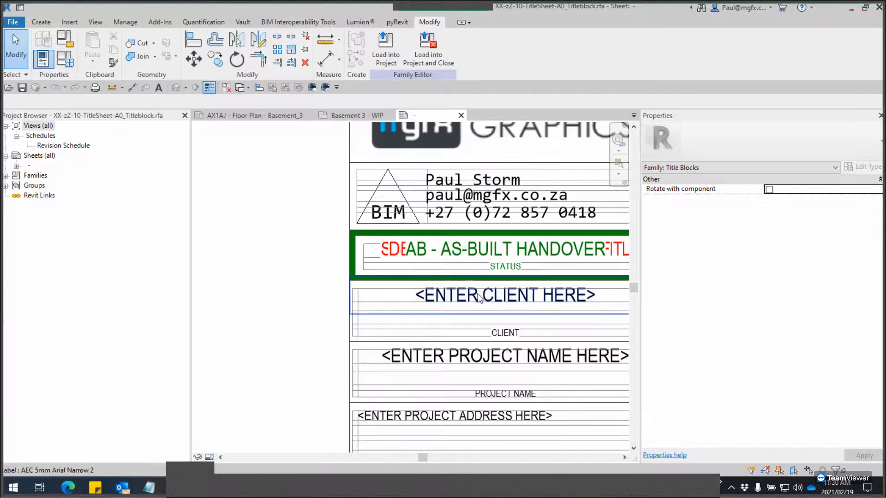
pyautogui.scroll(3, 478, 298)
pyautogui.moveTo(478, 298); pyautogui.dragTo(361, 308, button='middle')
pyautogui.scroll(-2, 362, 302)
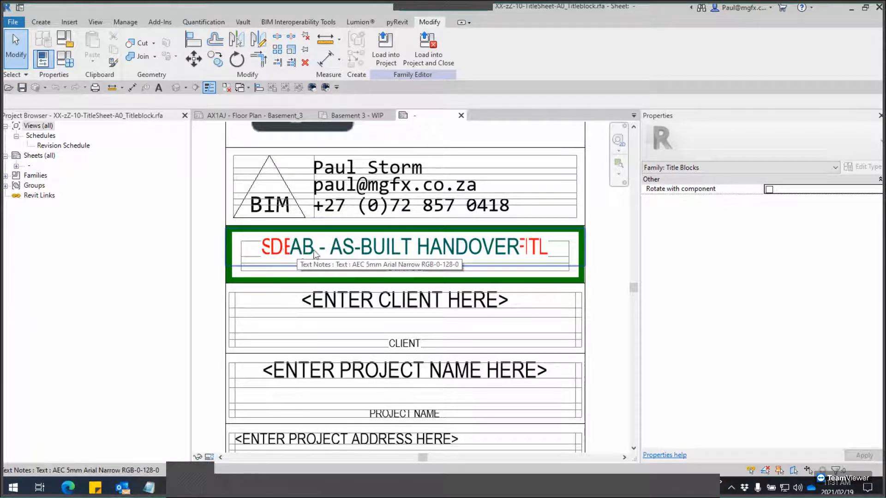
pyautogui.click(210, 458)
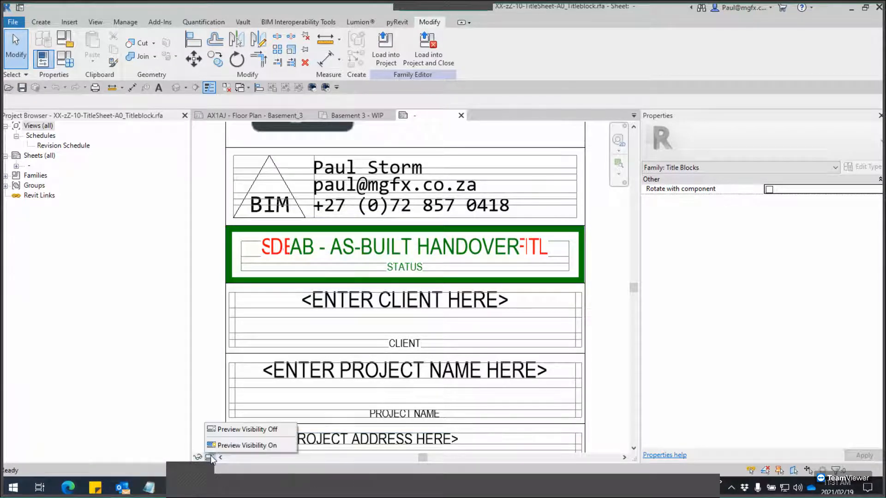
pyautogui.click(230, 446)
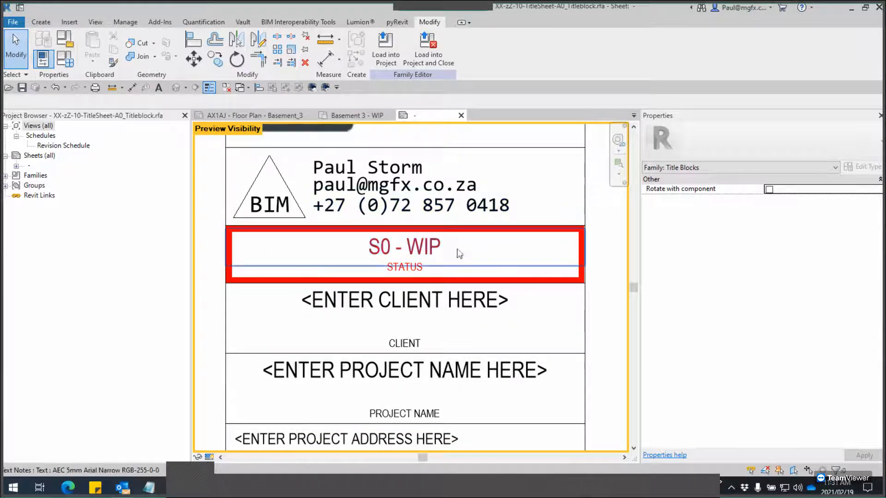
pyautogui.click(210, 458)
pyautogui.click(235, 430)
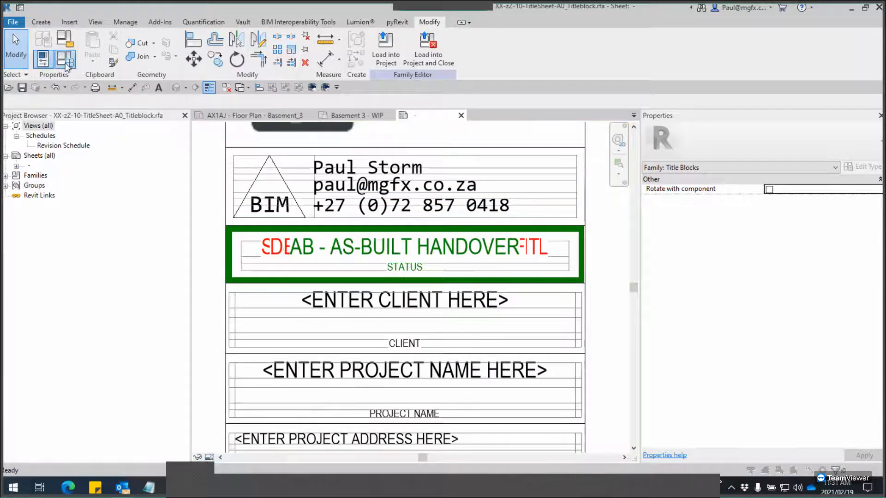
# Open the family types and examine the visibility parameters of the type 02C S1 SHARED
pyautogui.click(66, 62)
pyautogui.click(252, 69)
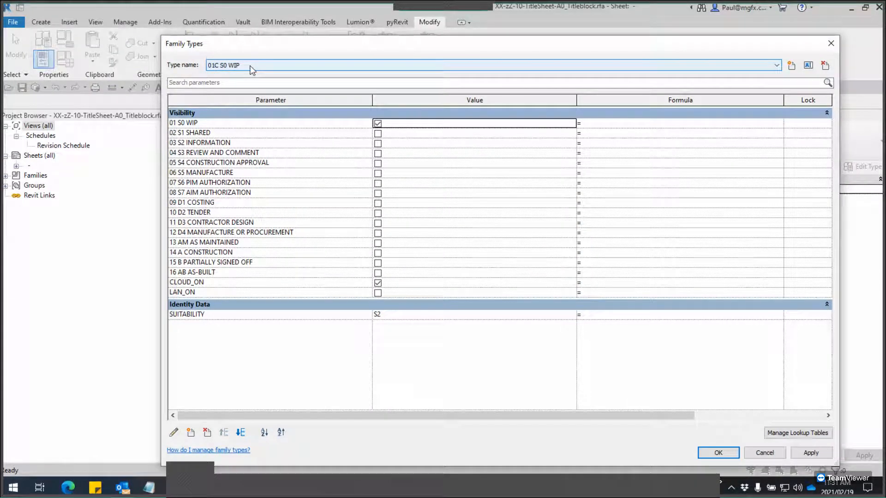
pyautogui.click(251, 67)
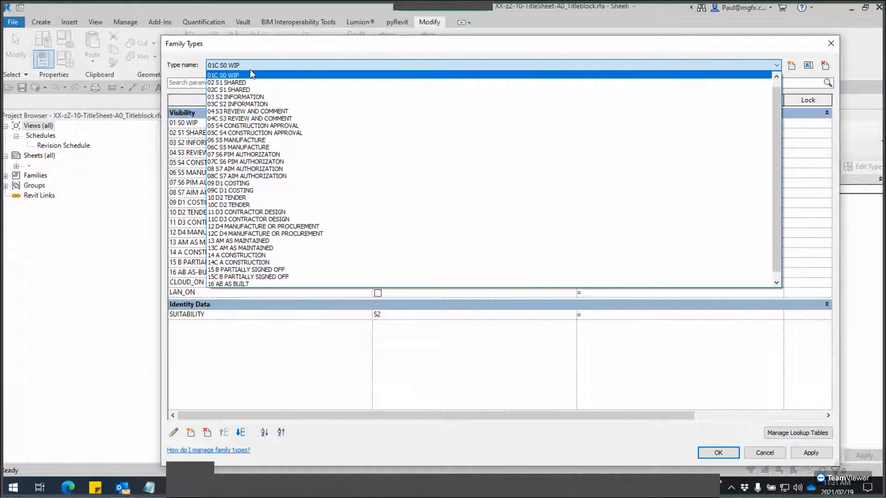
pyautogui.click(245, 89)
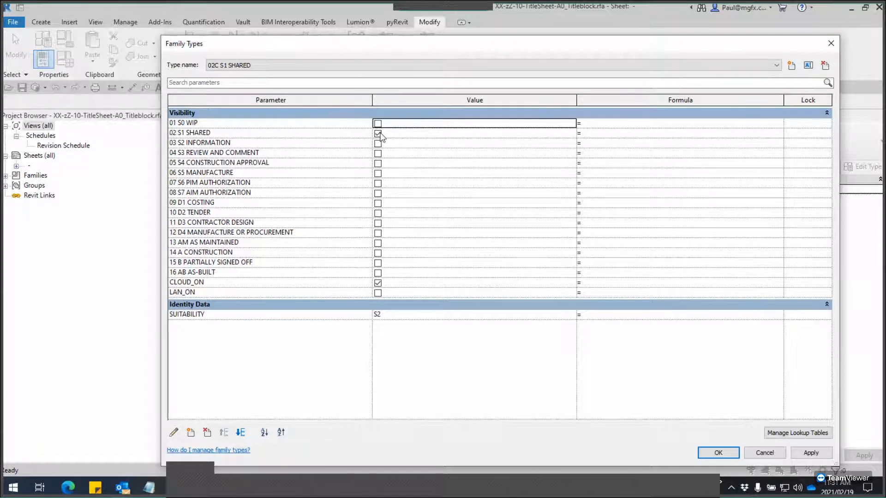
pyautogui.press('ctrl')
pyautogui.press('ctrl')
pyautogui.press('ctrl')
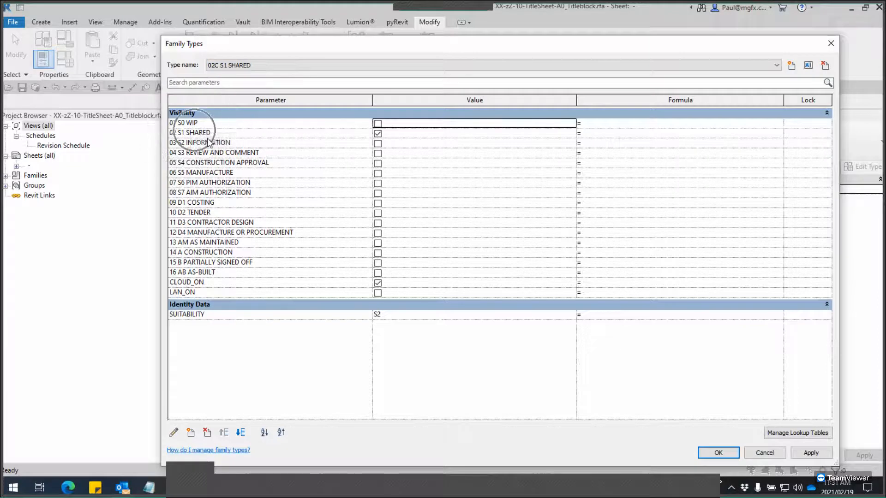
# Compare the CLOUD_ON and LAN_ON visibility parameters of the types 03C S2 INFORMATION and 03 S2 INFORMATION
pyautogui.click(253, 67)
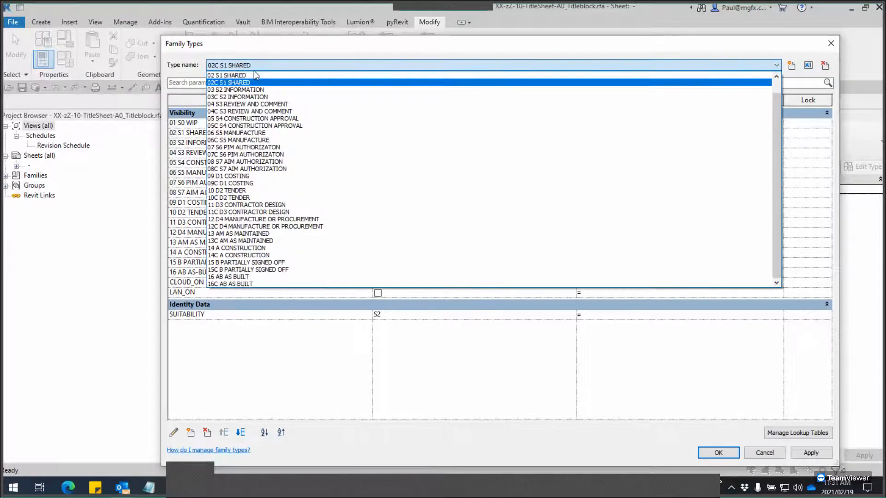
pyautogui.click(251, 97)
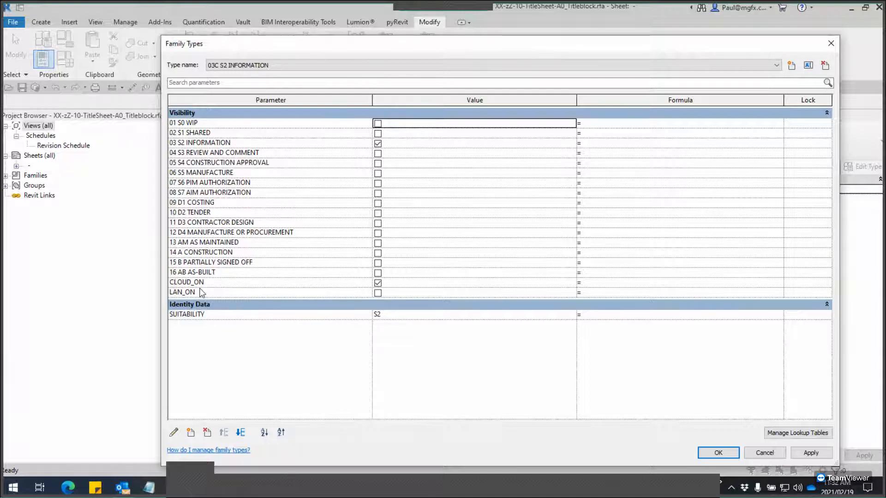
pyautogui.click(245, 65)
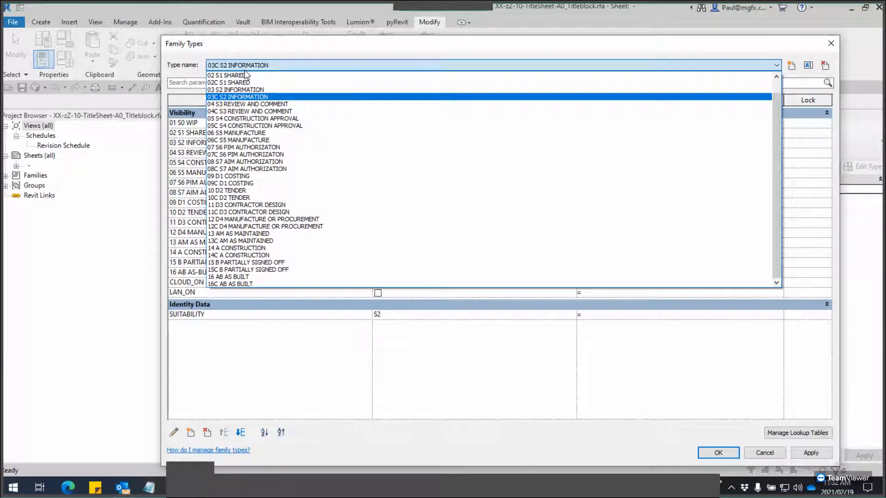
pyautogui.click(216, 90)
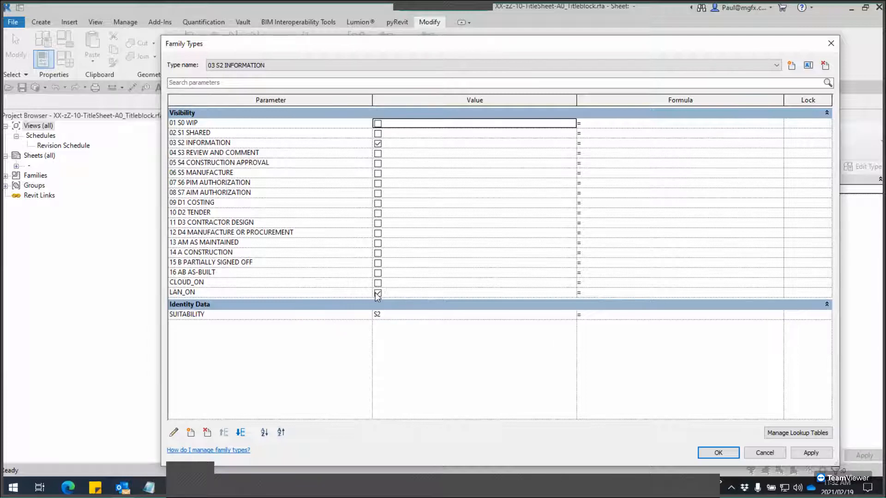
pyautogui.click(253, 66)
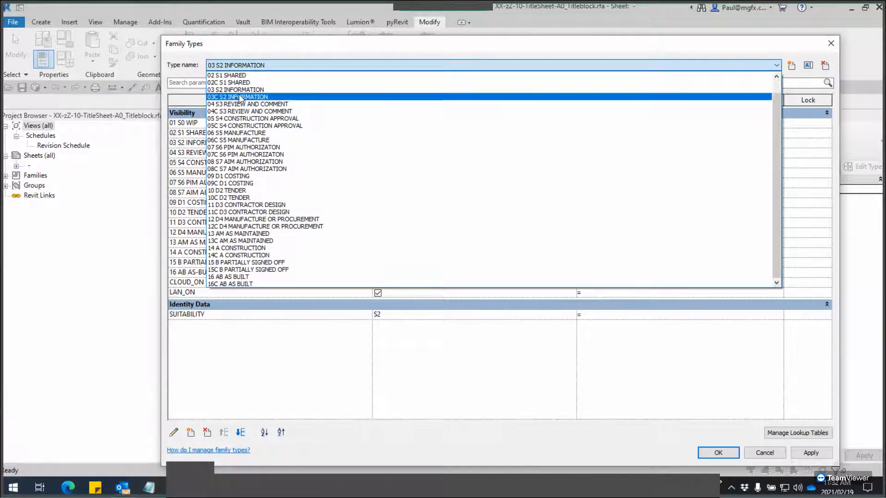
pyautogui.click(241, 97)
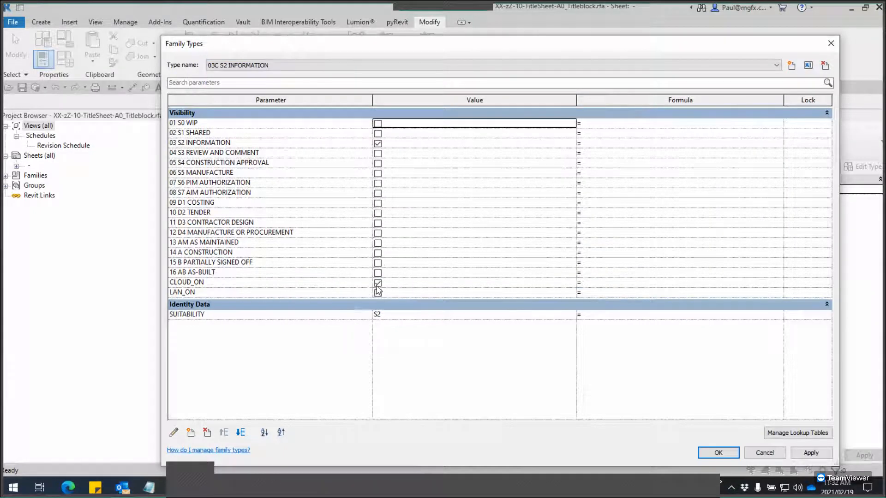
# Set the current family type to 01C S0 WIP and confirm the family types
pyautogui.click(284, 65)
pyautogui.scroll(1, 257, 92)
pyautogui.click(245, 82)
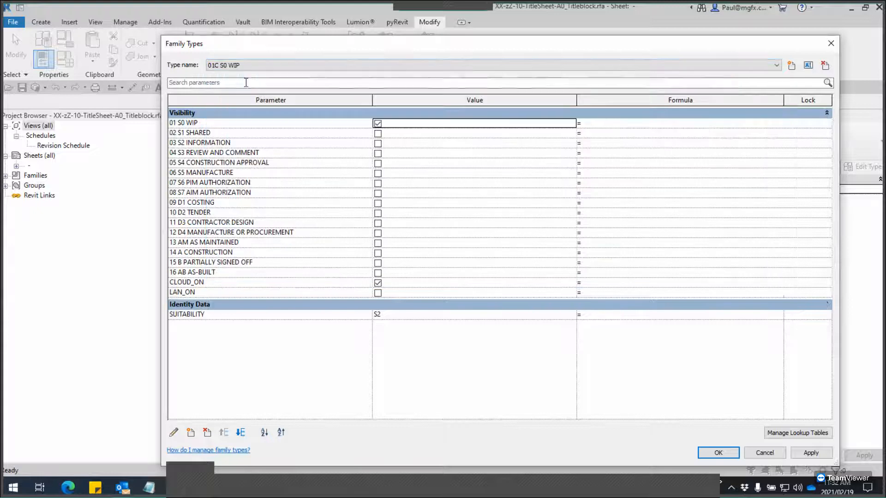
pyautogui.click(716, 454)
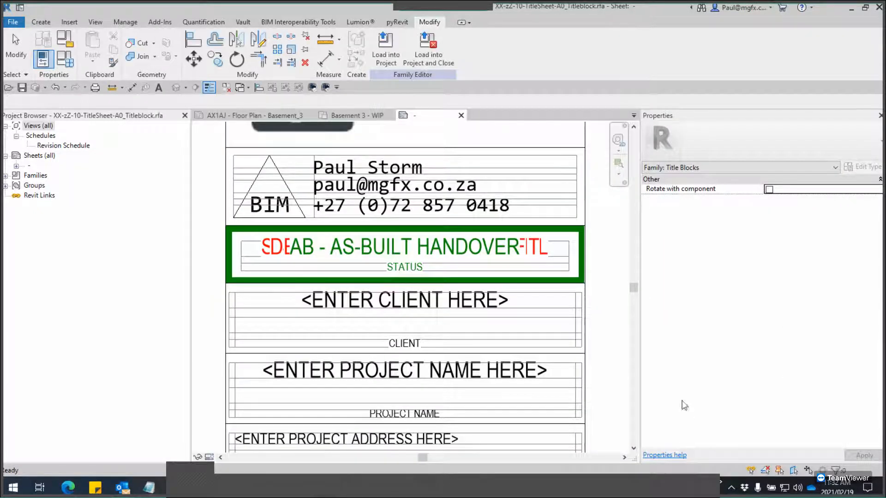
# Turn on preview visibility and select the S0 - WIP text note in the status box, leaving its wording unedited
pyautogui.click(210, 457)
pyautogui.click(237, 445)
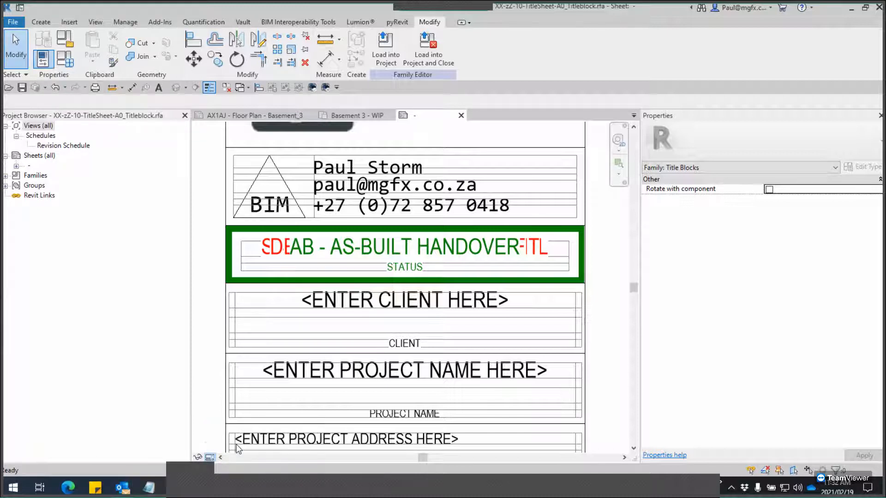
pyautogui.doubleClick(422, 248)
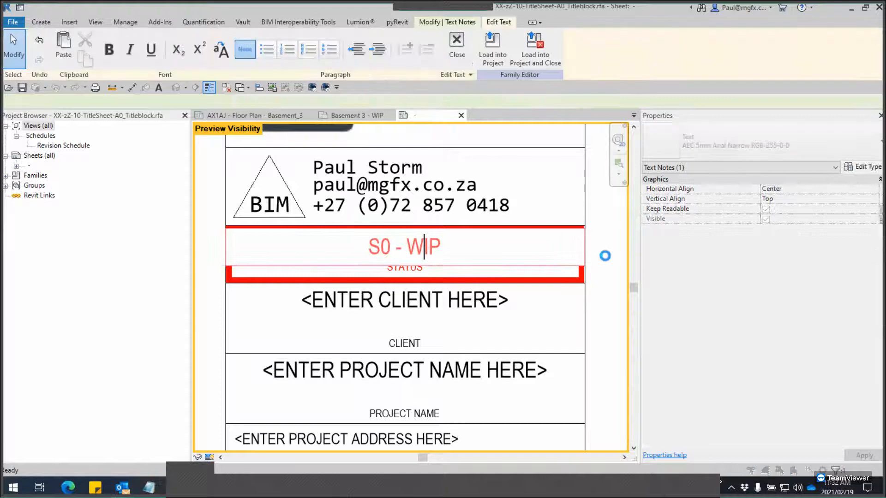
pyautogui.press('Escape')
pyautogui.click(509, 248)
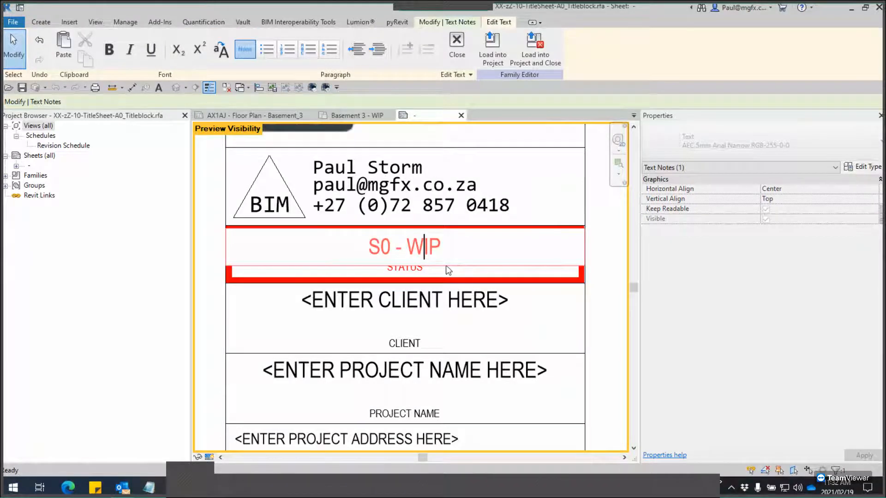
pyautogui.click(561, 289)
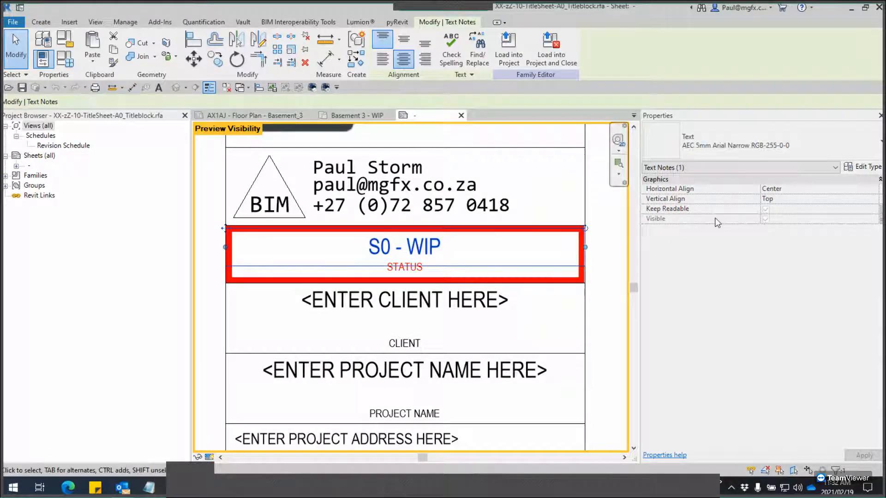
# Check which family parameter drives the visibility of the S0 - WIP status text note, leaving the association unchanged
pyautogui.press('Escape')
pyautogui.click(437, 251)
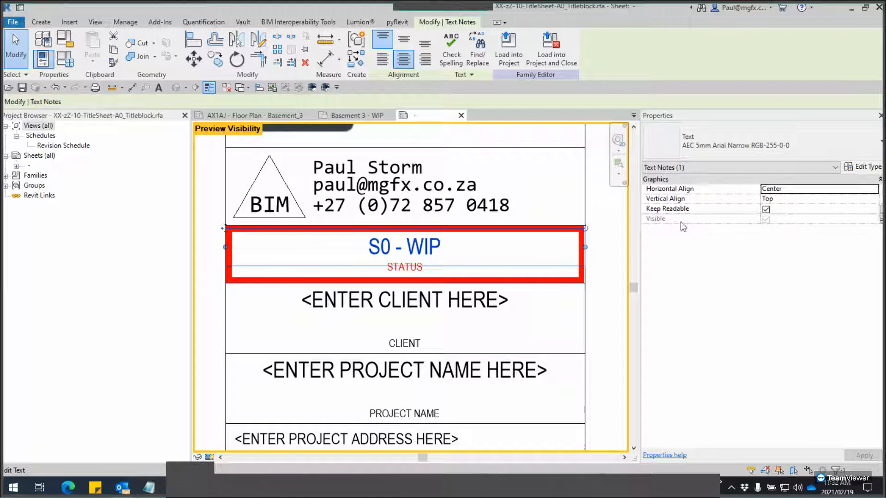
pyautogui.click(881, 220)
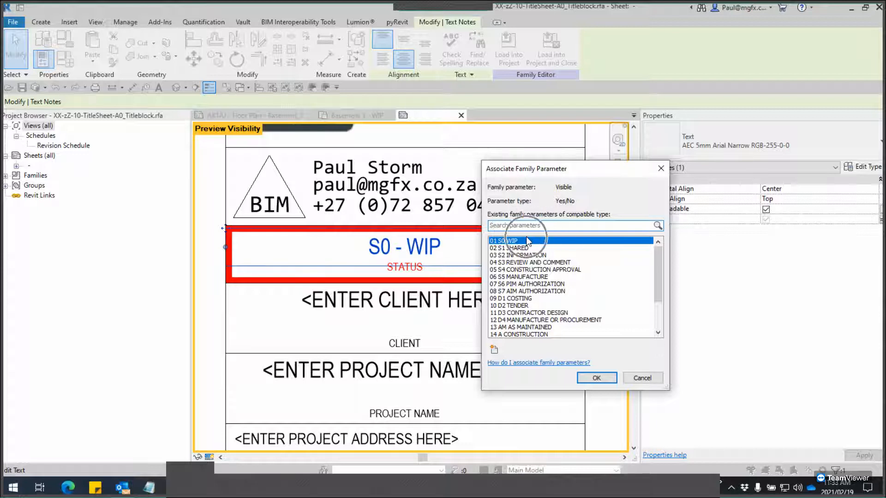
pyautogui.click(661, 167)
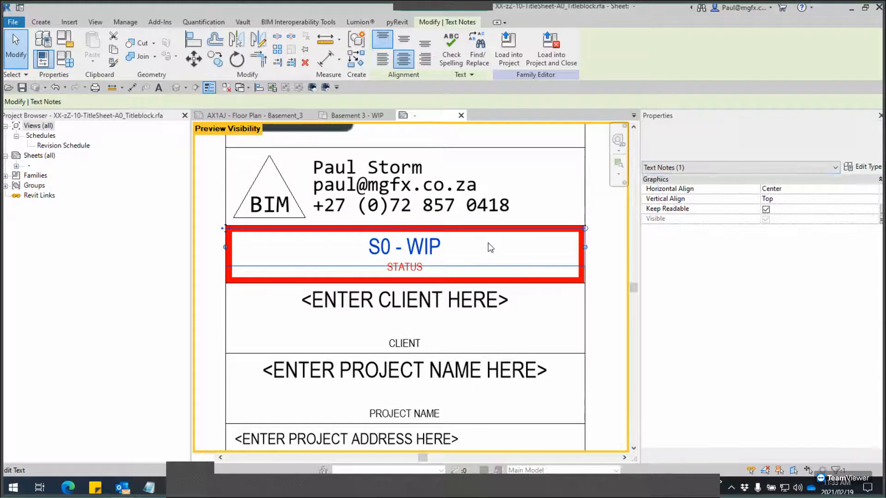
pyautogui.press('Escape')
# Check which family parameter drives the visibility of the drawing number label, and cancel without changing the association
pyautogui.scroll(-1, 383, 235)
pyautogui.scroll(-2, 383, 235)
pyautogui.moveTo(580, 322); pyautogui.dragTo(569, 176, button='middle')
pyautogui.scroll(3, 317, 356)
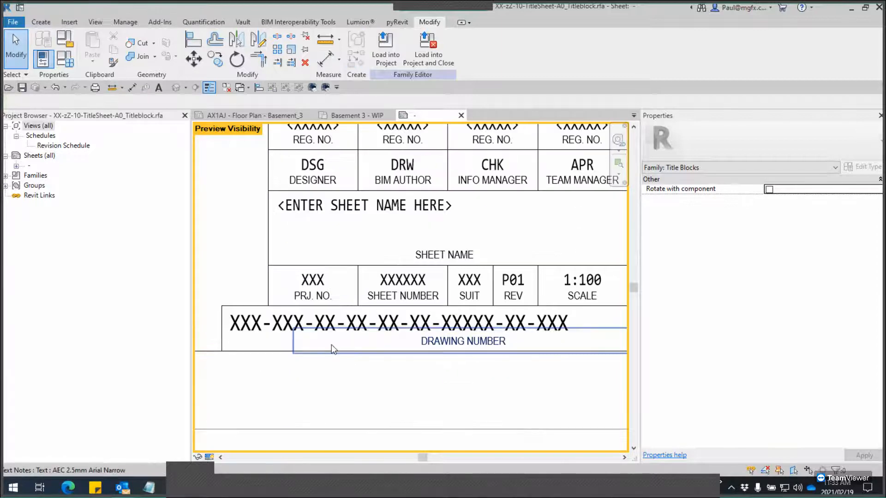
pyautogui.press('ctrl')
pyautogui.press('ctrl')
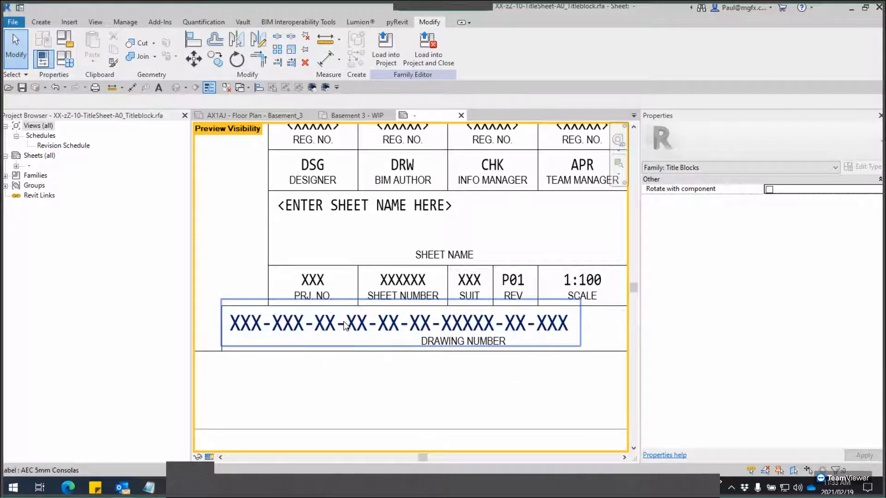
pyautogui.click(344, 326)
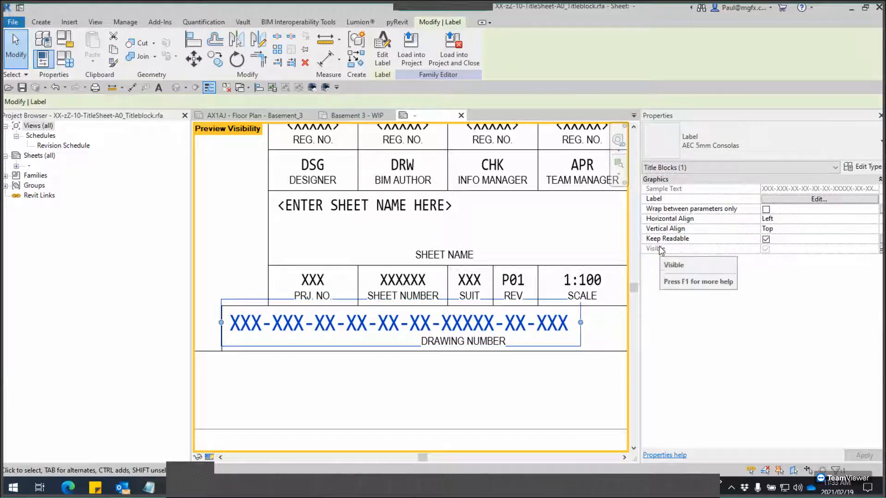
pyautogui.click(881, 251)
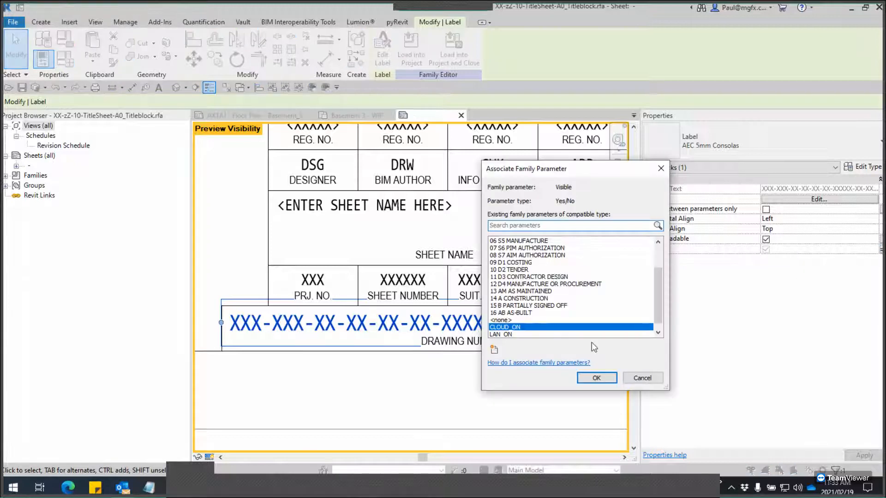
pyautogui.click(519, 327)
pyautogui.click(642, 378)
pyautogui.click(461, 377)
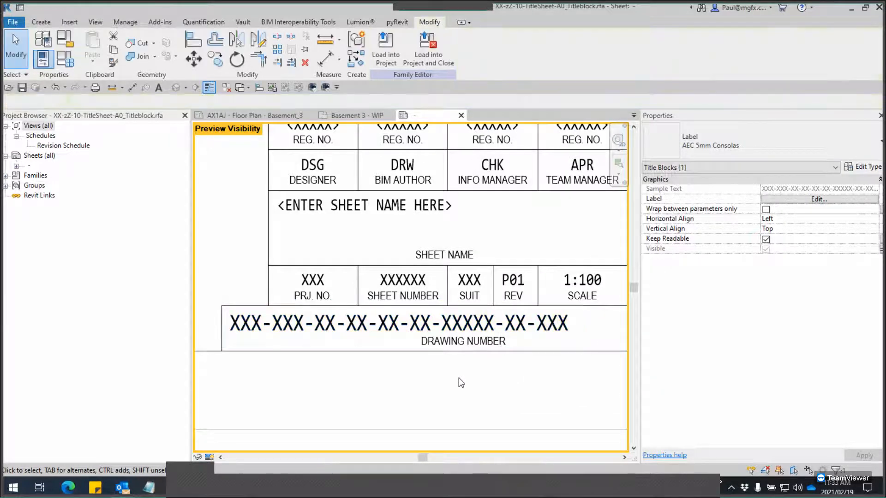
# Review the status box and lower title block, and turn off preview visibility
pyautogui.scroll(-3, 397, 369)
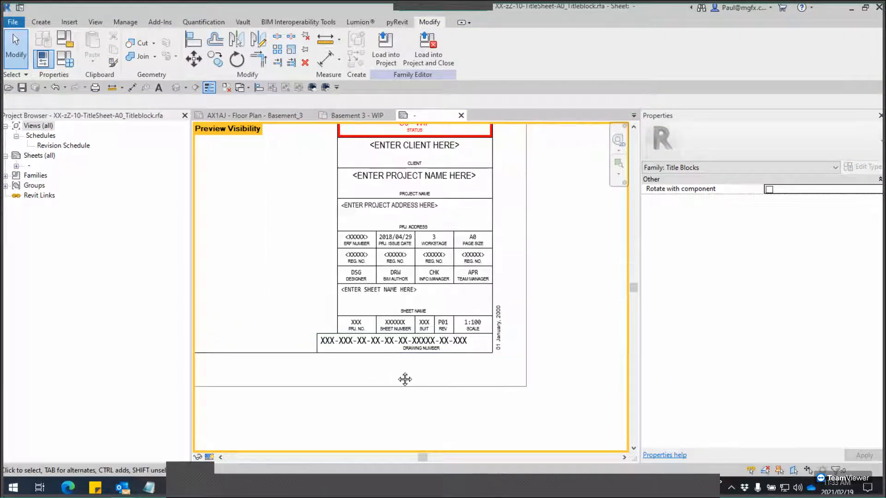
pyautogui.scroll(4, 397, 272)
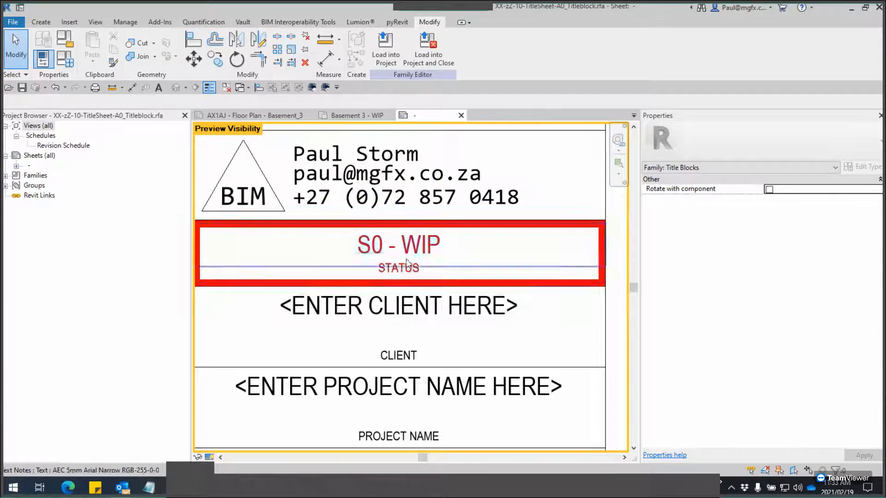
pyautogui.scroll(-2, 353, 247)
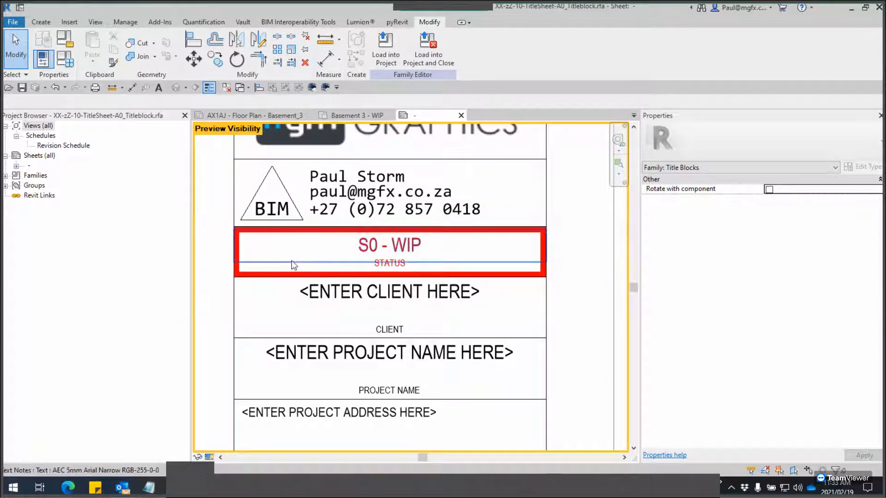
pyautogui.scroll(-2, 350, 256)
pyautogui.moveTo(492, 344); pyautogui.dragTo(574, 251, button='middle')
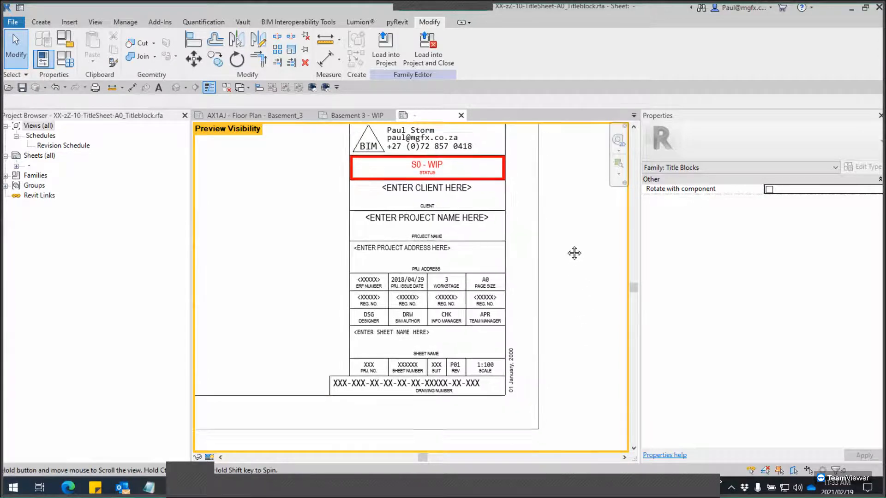
pyautogui.scroll(2, 530, 385)
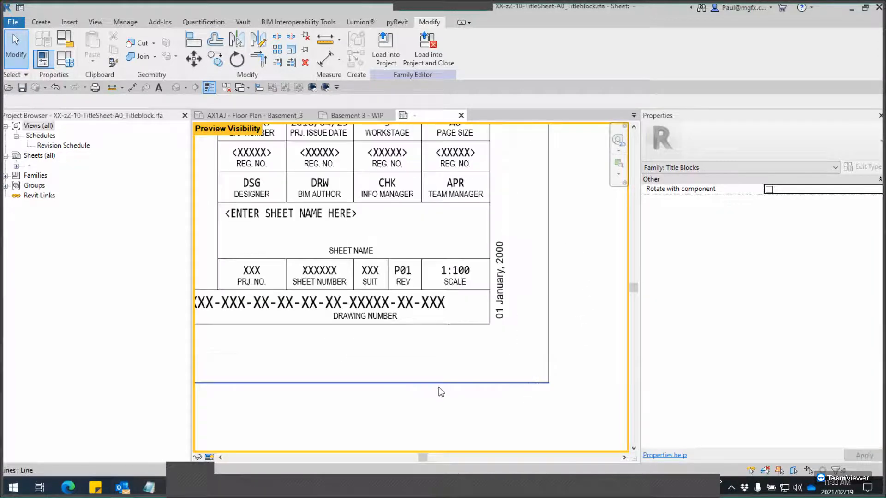
pyautogui.click(209, 458)
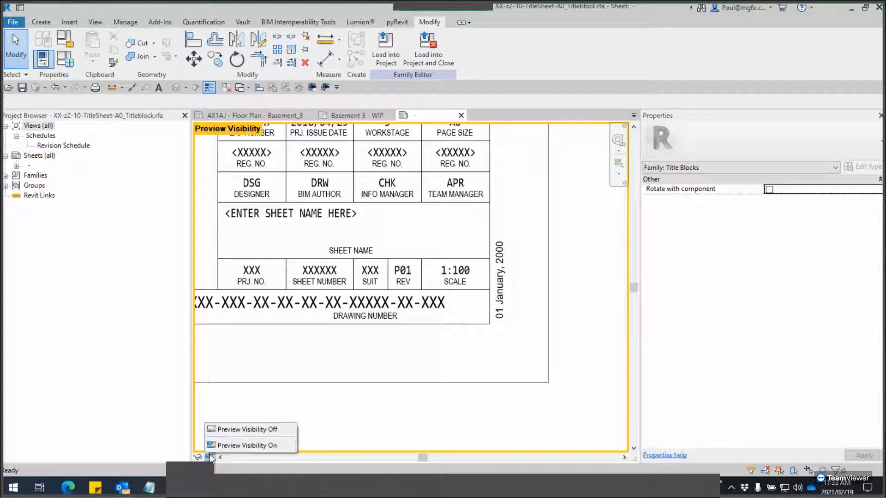
pyautogui.click(229, 430)
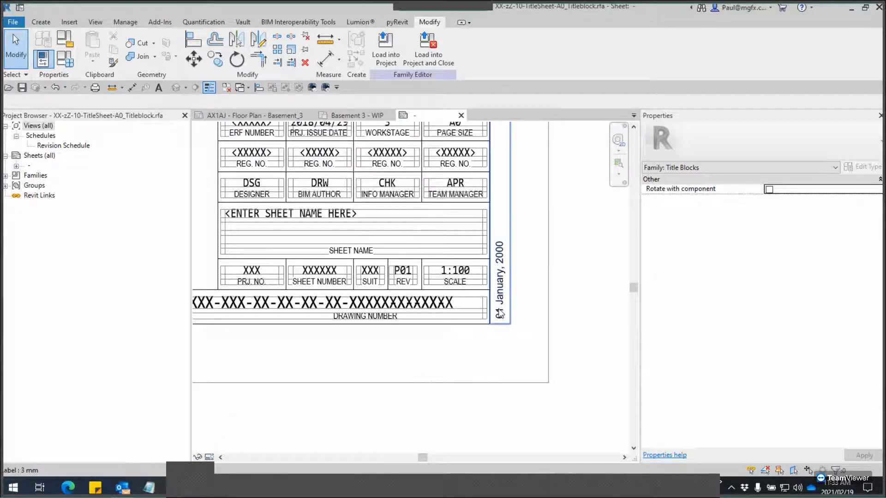
# Select the vertical outer sheet edge line beside the date label and examine its subcategory and visibility properties
pyautogui.scroll(5, 504, 319)
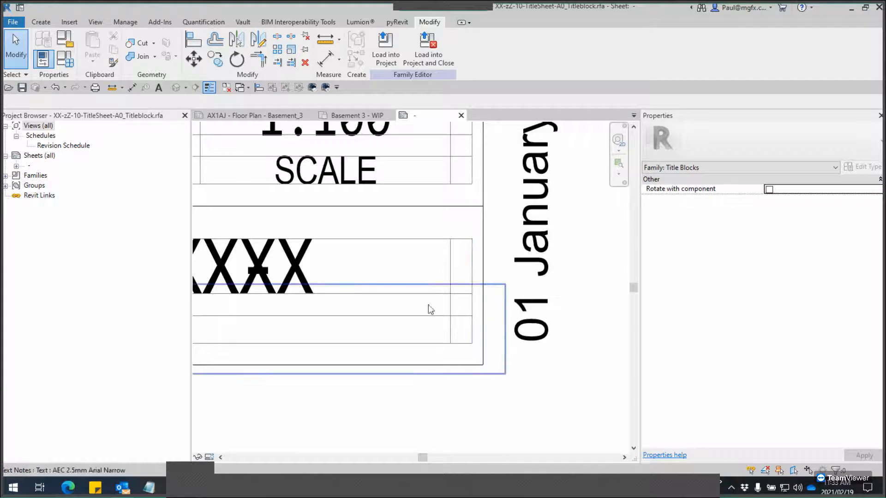
pyautogui.scroll(-4, 431, 310)
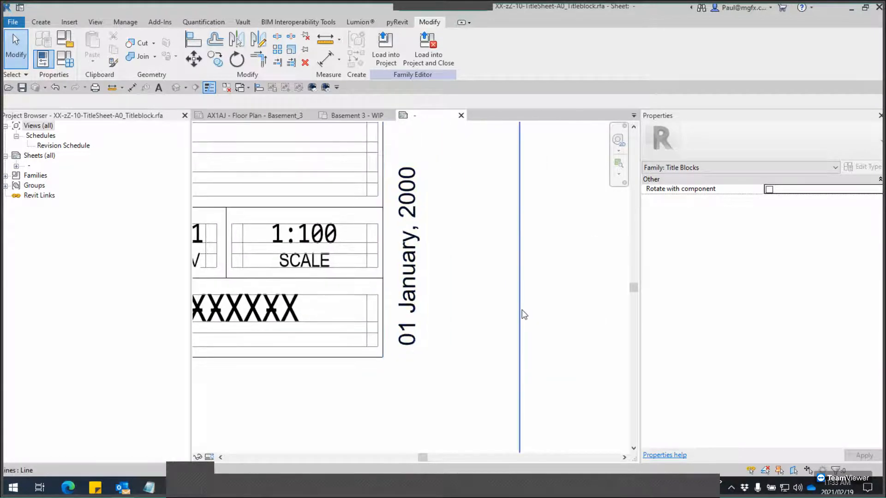
pyautogui.click(522, 312)
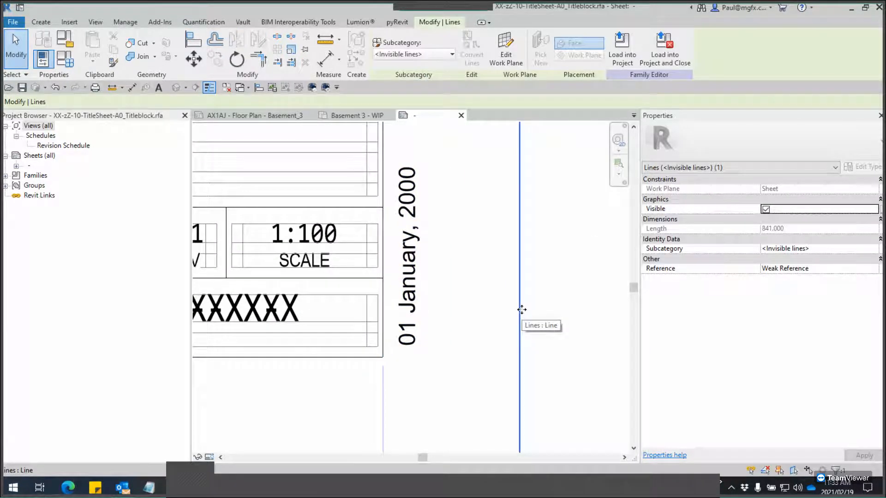
pyautogui.click(521, 310)
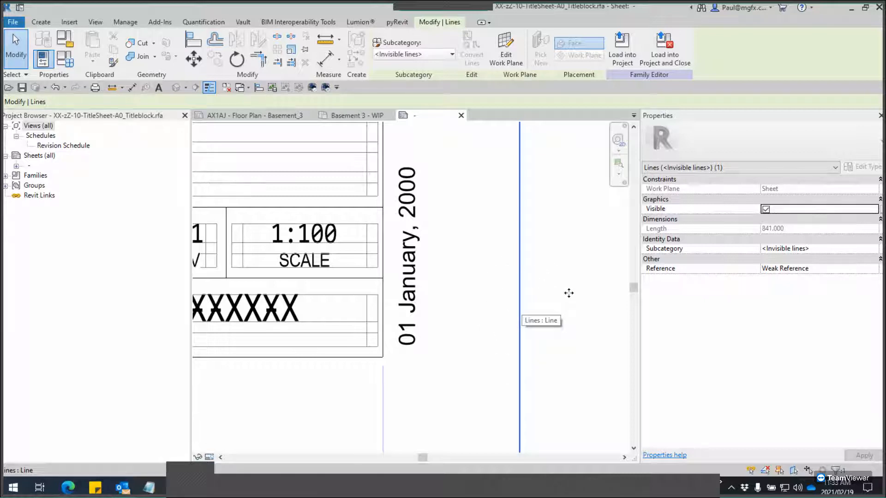
# Inspect the visibility and subcategory properties of the sheet-edge line and the short guide line in the drawing number block
pyautogui.click(765, 211)
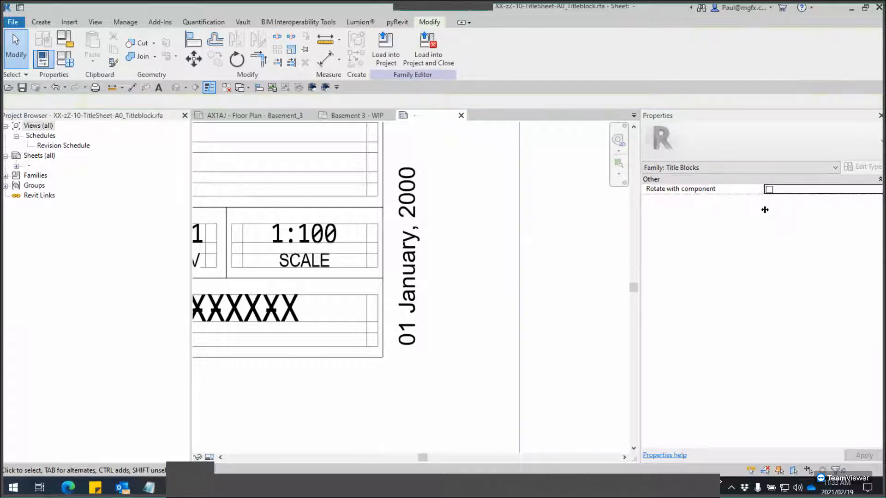
pyautogui.press('Escape')
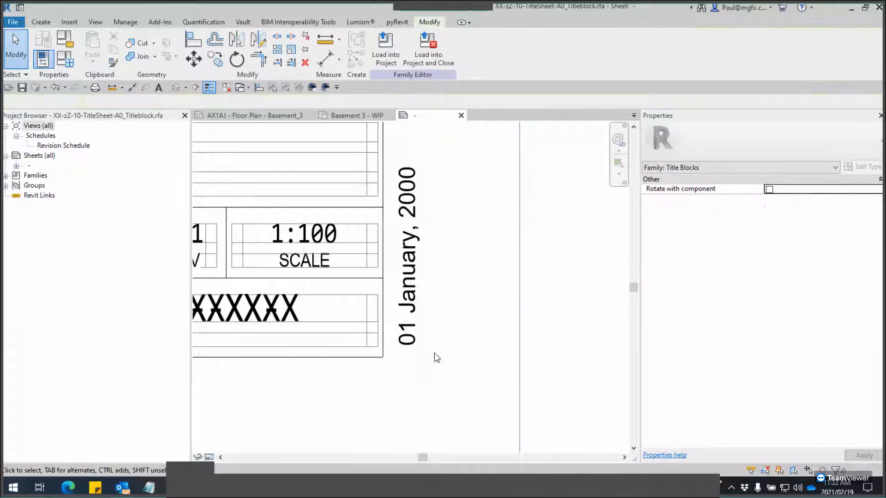
pyautogui.click(367, 314)
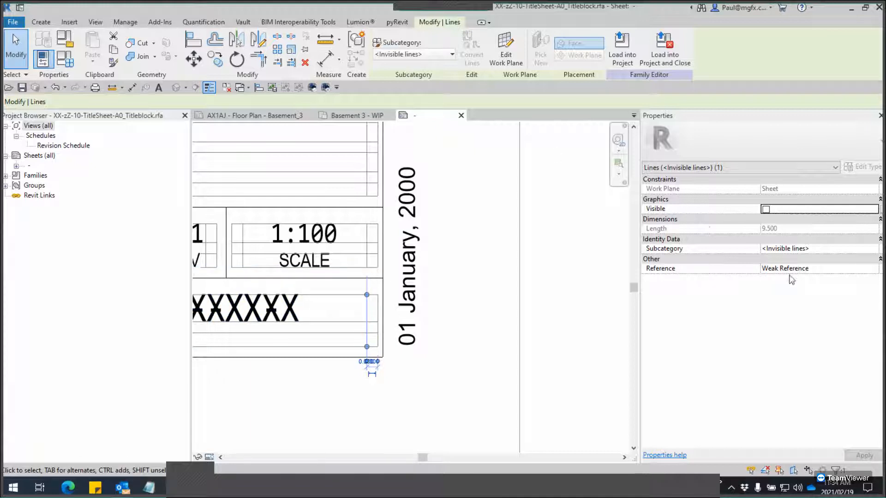
pyautogui.press('ctrl')
pyautogui.press('ctrl')
pyautogui.click(512, 310)
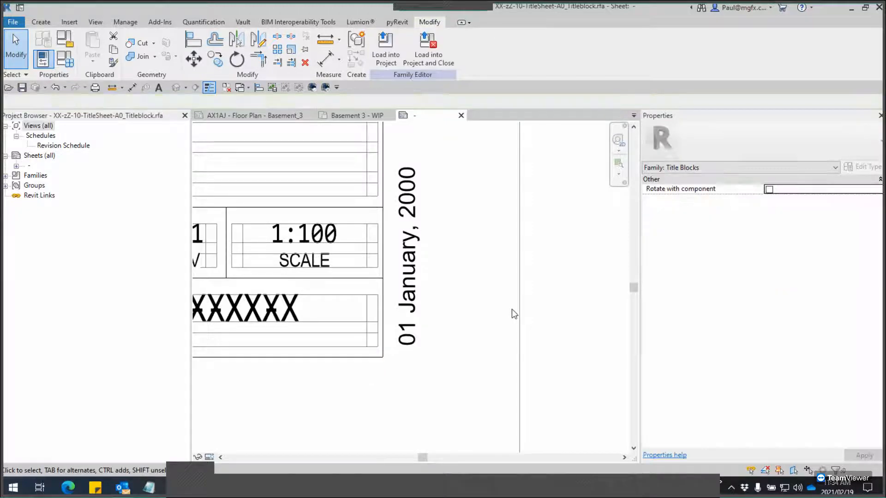
# Turn Preview Visibility on to check the lower title block cells without hidden guide lines, and turn it off again
pyautogui.scroll(-2, 512, 308)
pyautogui.moveTo(586, 346); pyautogui.dragTo(613, 346, button='middle')
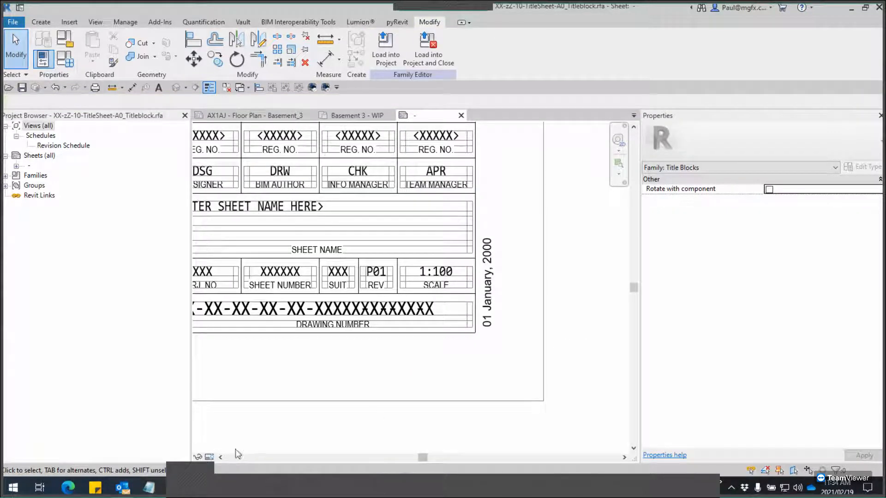
pyautogui.click(212, 458)
pyautogui.press('ctrl')
pyautogui.click(228, 445)
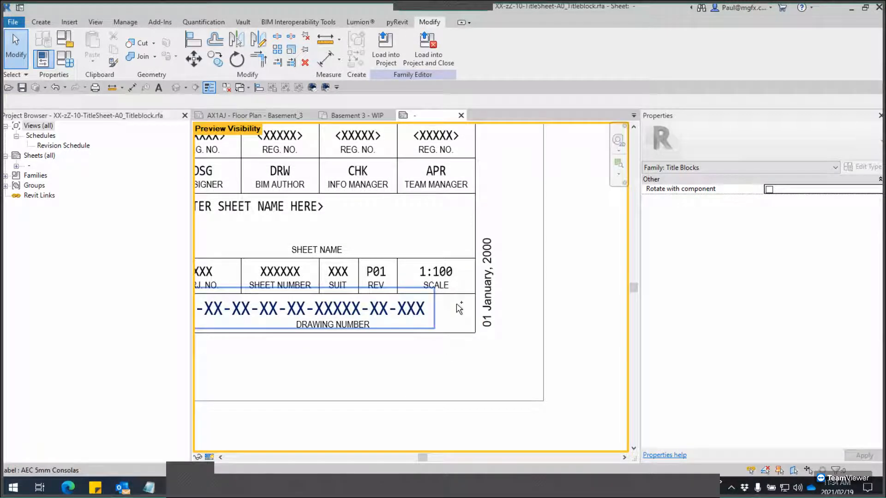
pyautogui.press('ctrl')
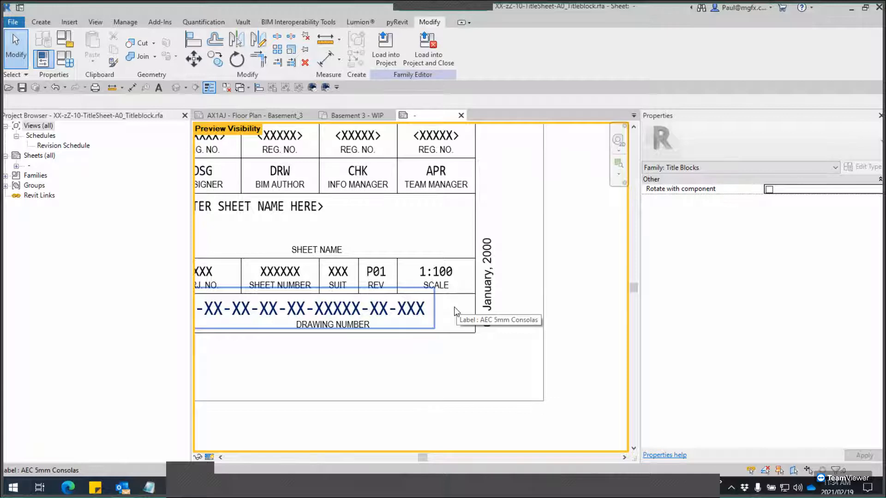
pyautogui.click(211, 458)
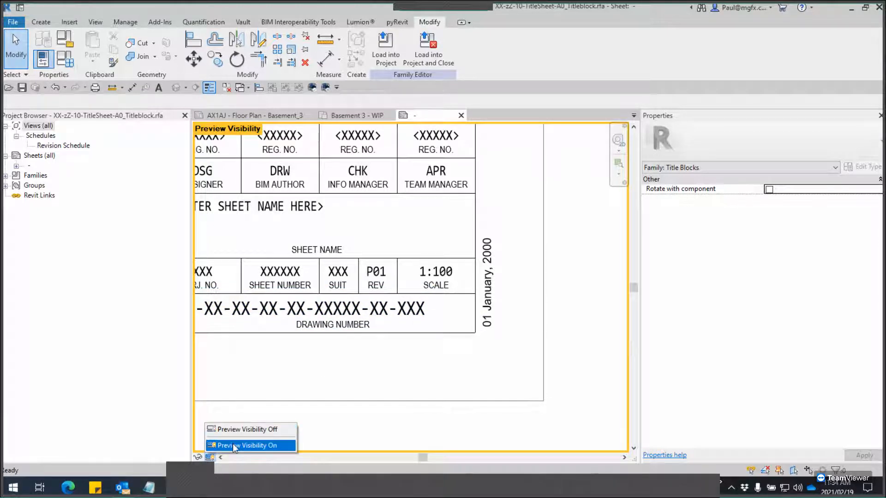
pyautogui.click(235, 429)
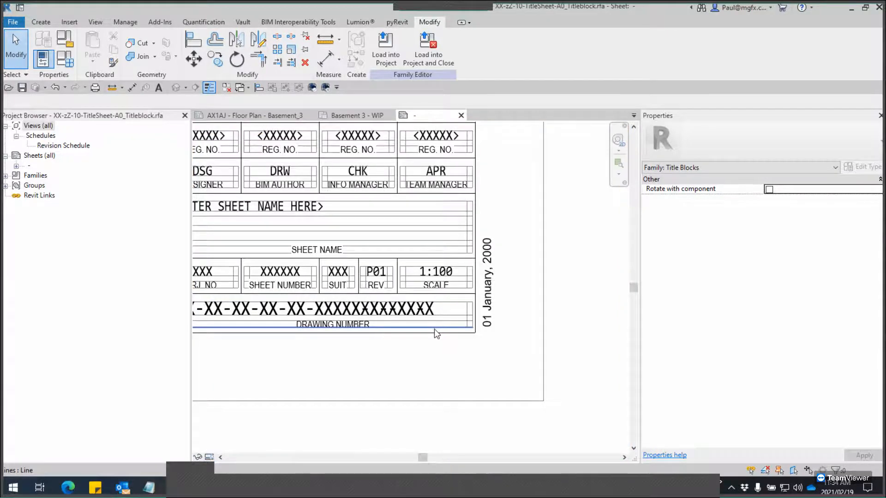
# Examine the Micrographics logo's raster image properties and locate the image import tools
pyautogui.scroll(-3, 433, 328)
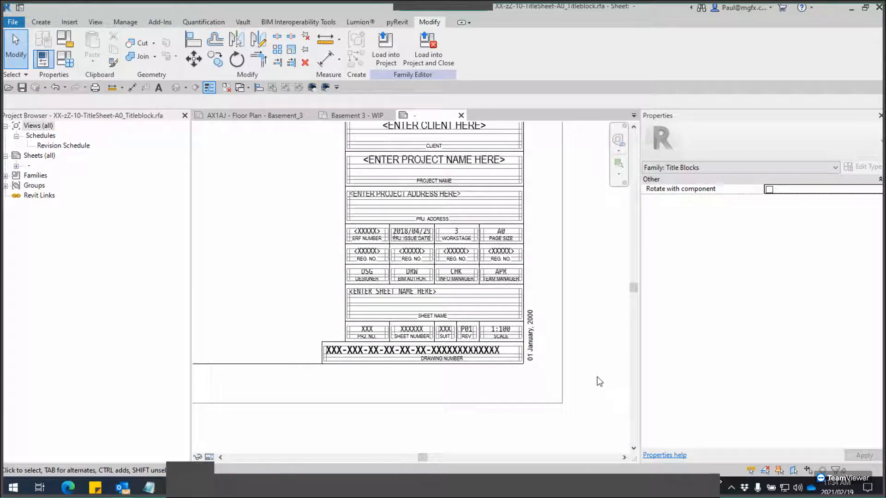
pyautogui.moveTo(602, 278)
pyautogui.mouseDown(button='middle')
pyautogui.moveTo(597, 354)
pyautogui.moveTo(583, 362)
pyautogui.moveTo(569, 395)
pyautogui.mouseUp(button='middle')
pyautogui.scroll(-2, 578, 342)
pyautogui.scroll(2, 515, 222)
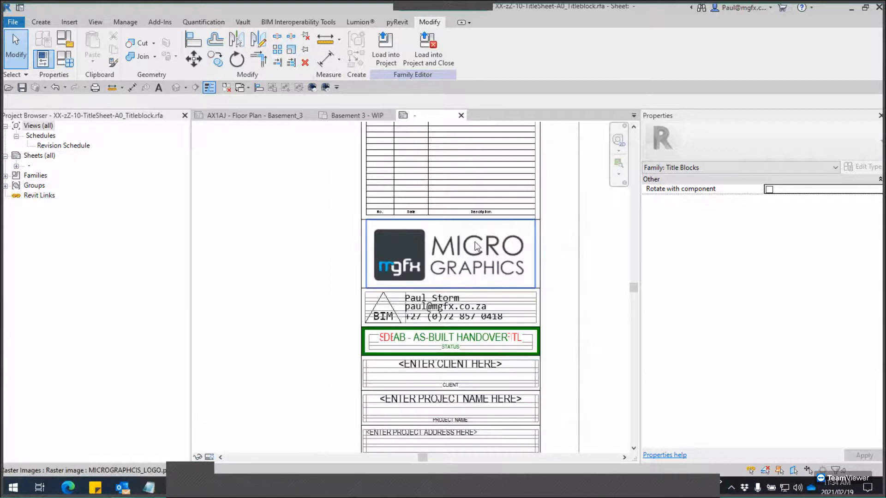
pyautogui.click(478, 243)
pyautogui.scroll(2, 541, 261)
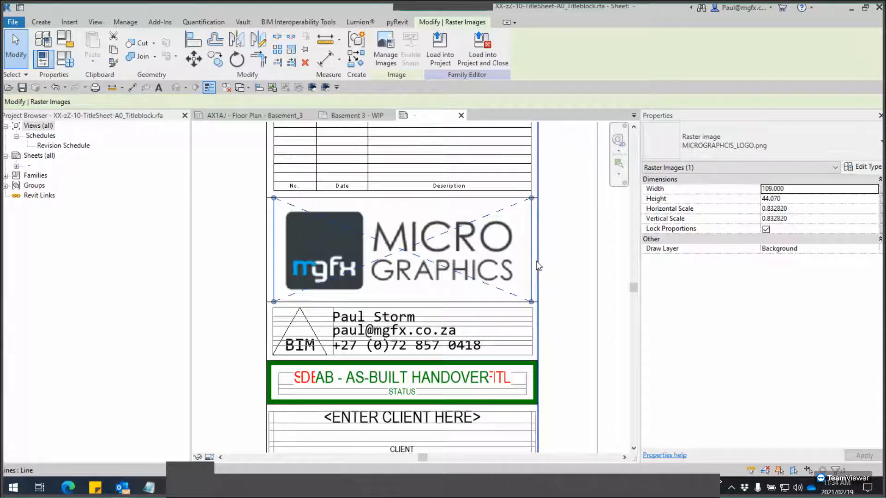
pyautogui.press('Escape')
pyautogui.click(78, 22)
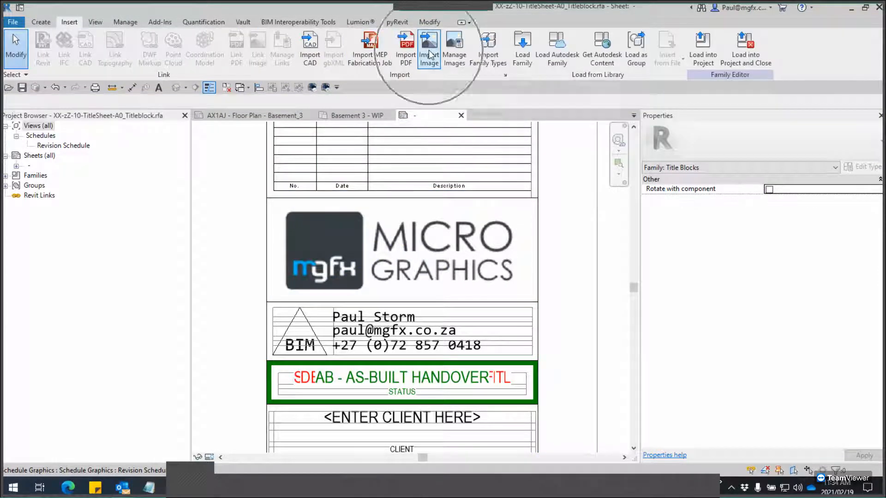
pyautogui.click(371, 247)
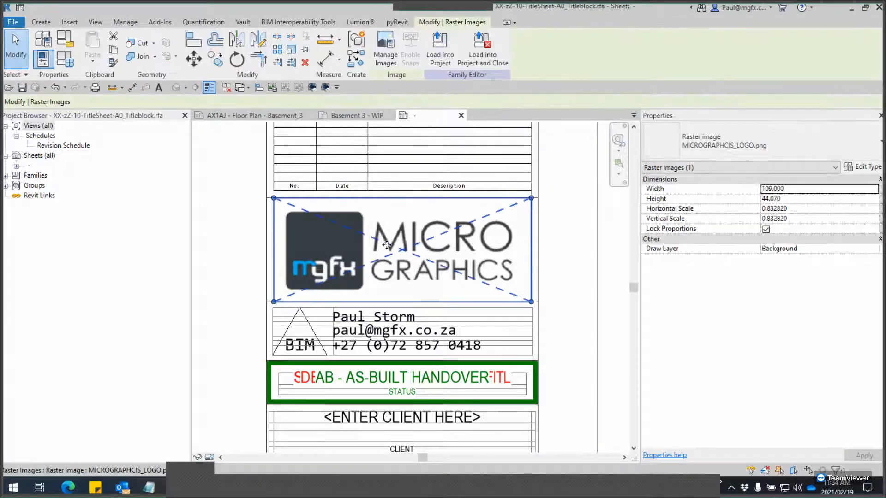
pyautogui.press('Escape')
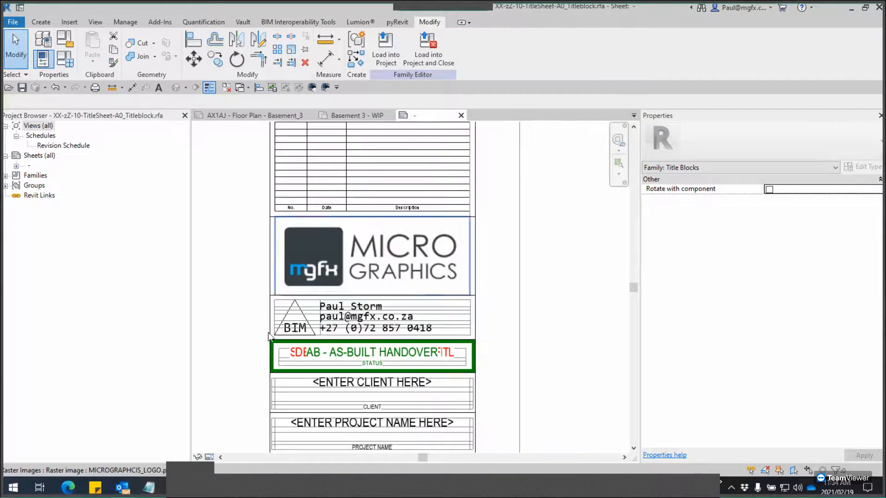
# Inspect the individual lines that form the triangle around the BIM text
pyautogui.scroll(5, 340, 265)
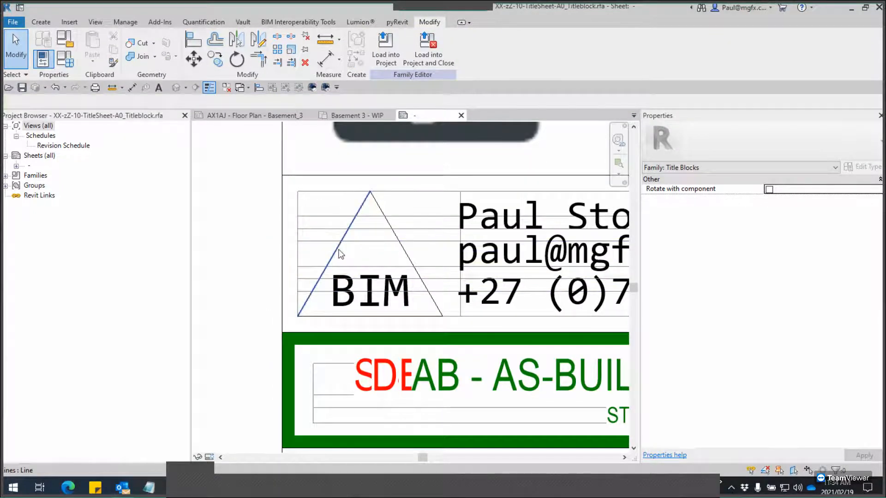
pyautogui.click(340, 255)
pyautogui.press('Escape')
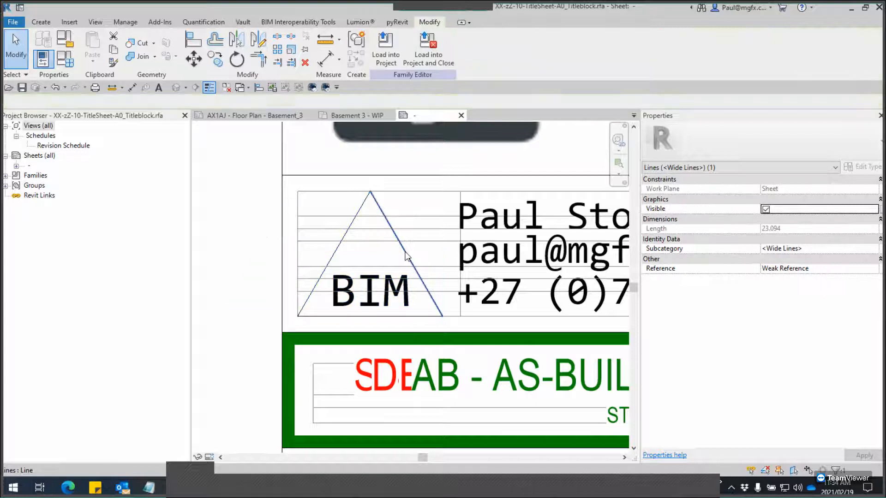
pyautogui.click(404, 314)
pyautogui.press('Escape')
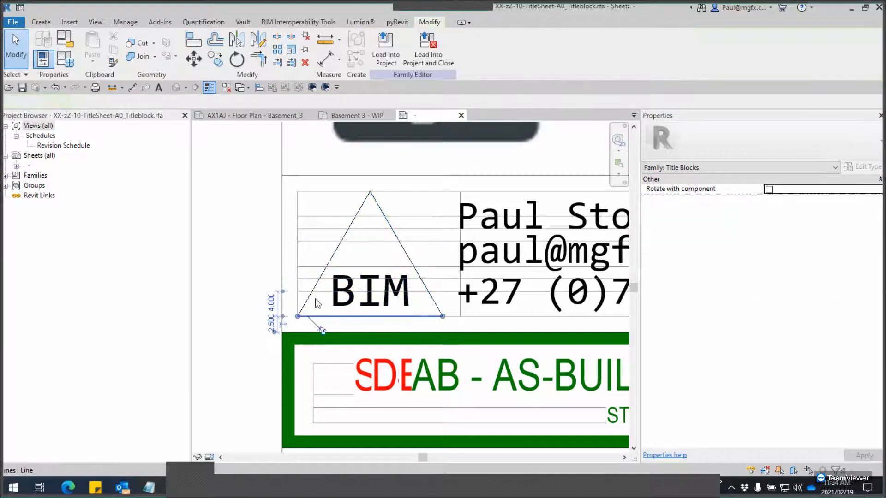
# Compare the raster logo with the line-drawn BIM triangle and review the available Line drawing tools without drawing anything
pyautogui.scroll(-2, 246, 277)
pyautogui.moveTo(234, 331); pyautogui.dragTo(219, 390, button='middle')
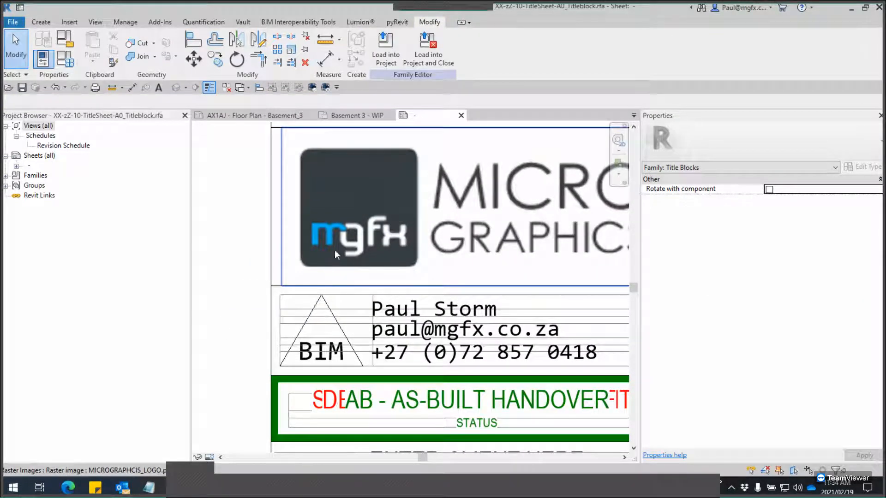
pyautogui.press('ctrl')
pyautogui.press('ctrl')
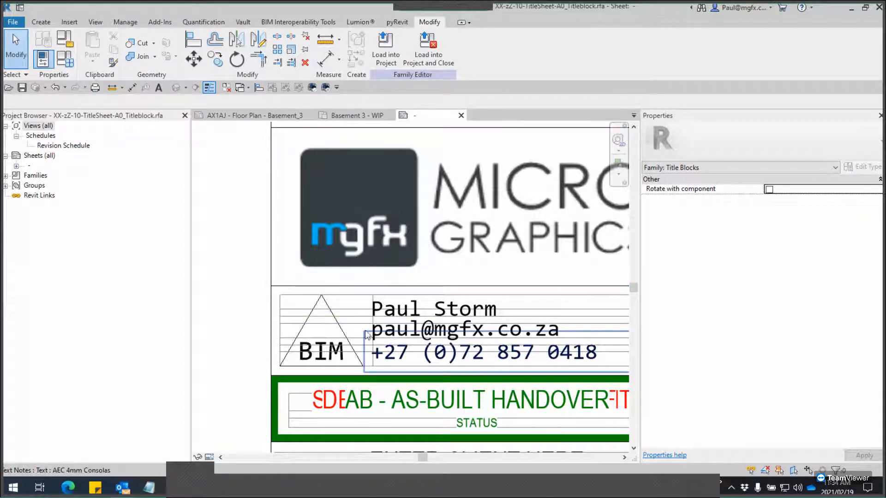
pyautogui.scroll(3, 300, 326)
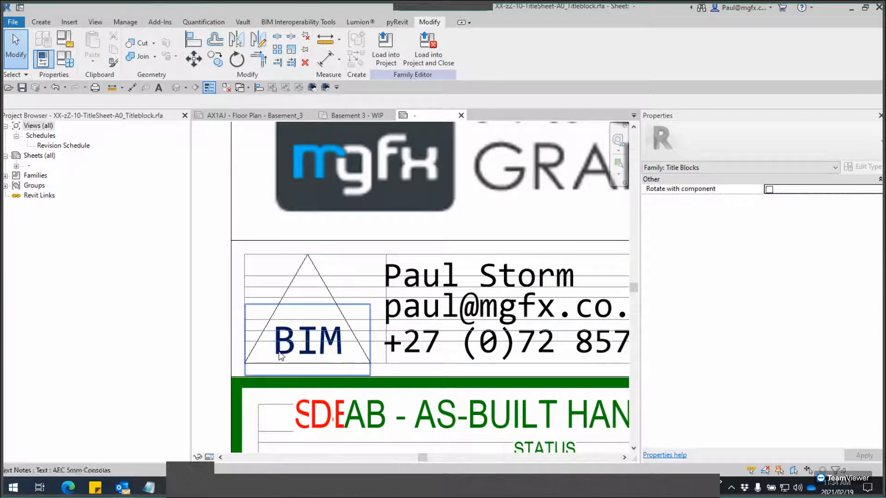
pyautogui.moveTo(346, 313); pyautogui.dragTo(362, 362, button='middle')
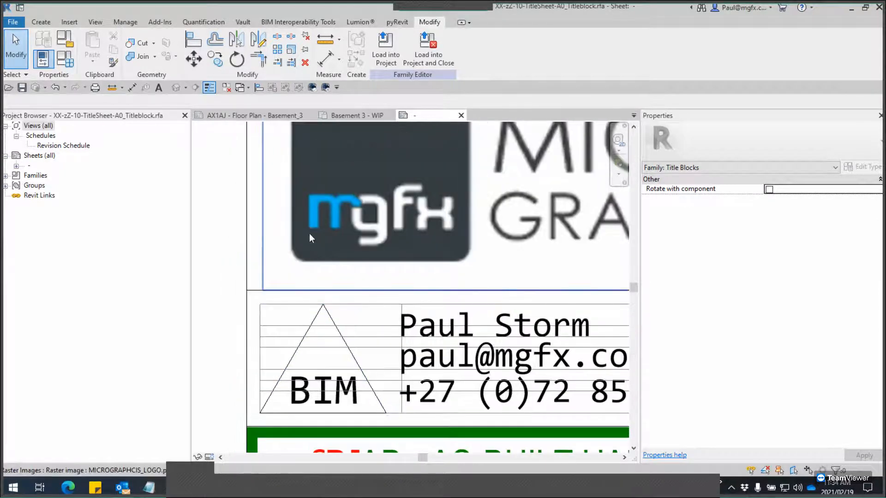
pyautogui.scroll(-1, 366, 213)
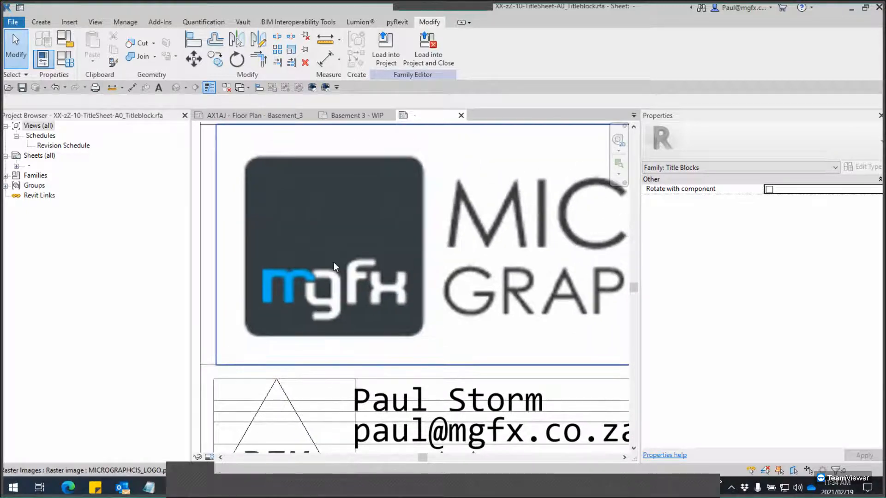
pyautogui.scroll(-3, 334, 262)
pyautogui.scroll(2, 381, 282)
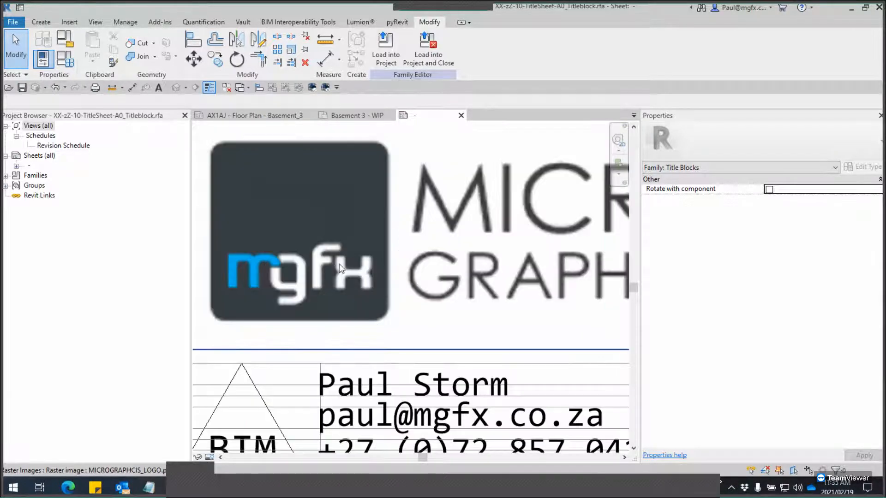
pyautogui.click(39, 22)
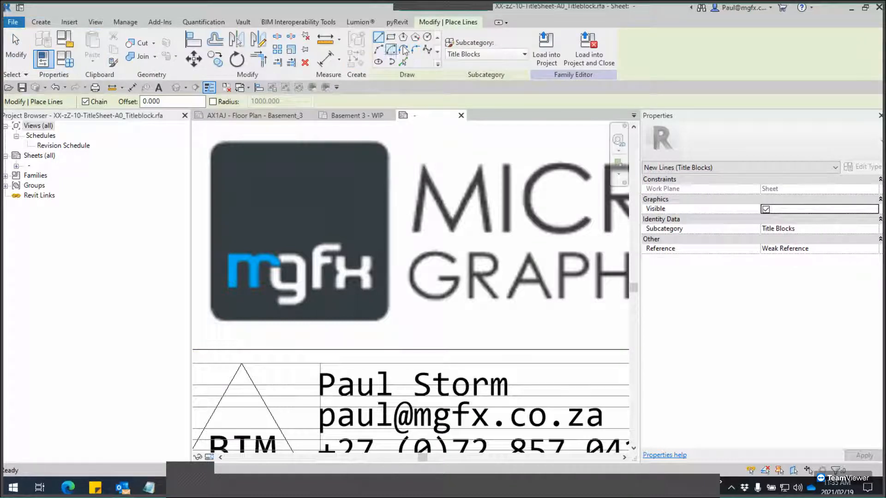
pyautogui.press('Escape')
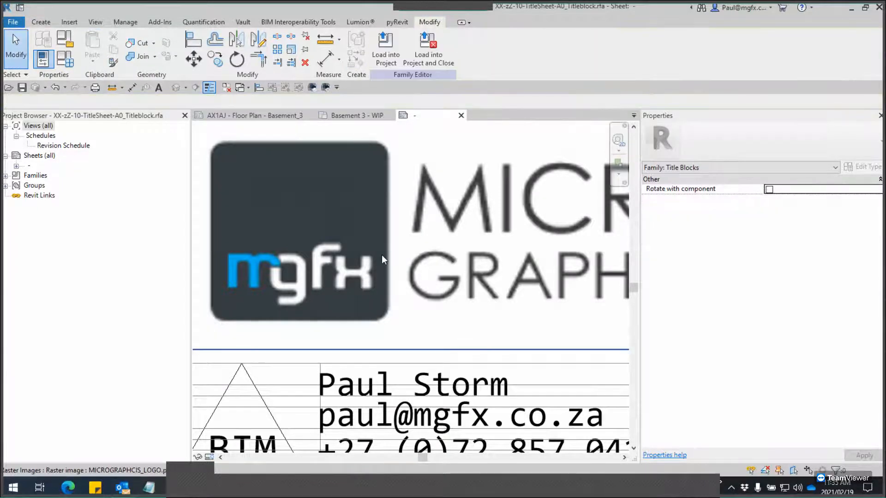
# Examine the layout of the logo, contact details and status cells in the title block
pyautogui.scroll(-3, 381, 254)
pyautogui.moveTo(245, 269); pyautogui.dragTo(283, 269, button='middle')
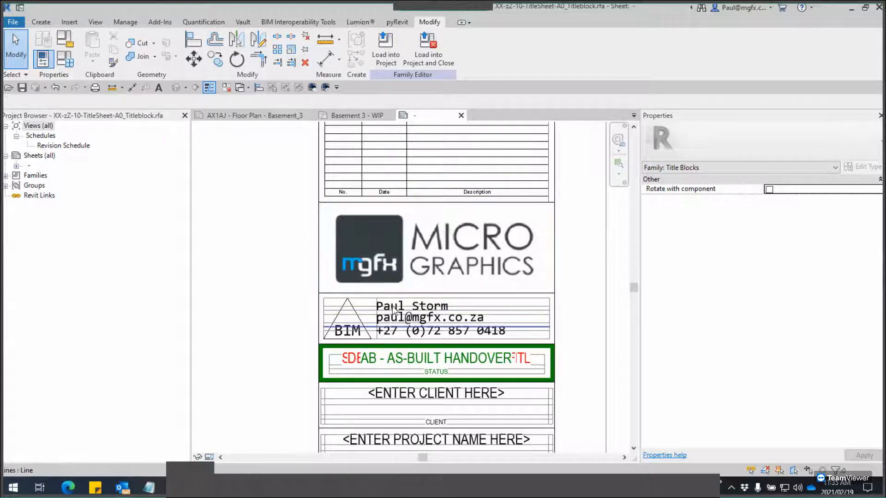
pyautogui.scroll(3, 416, 260)
pyautogui.moveTo(451, 252); pyautogui.dragTo(425, 255, button='middle')
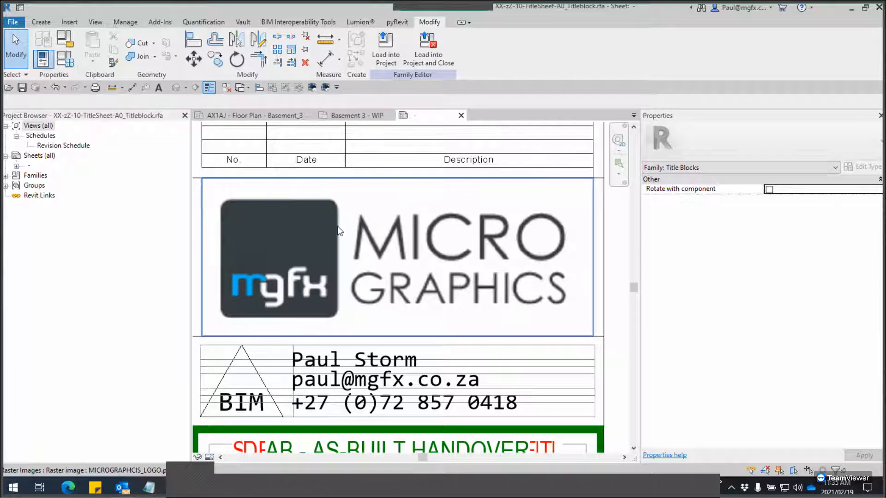
pyautogui.scroll(-2, 353, 257)
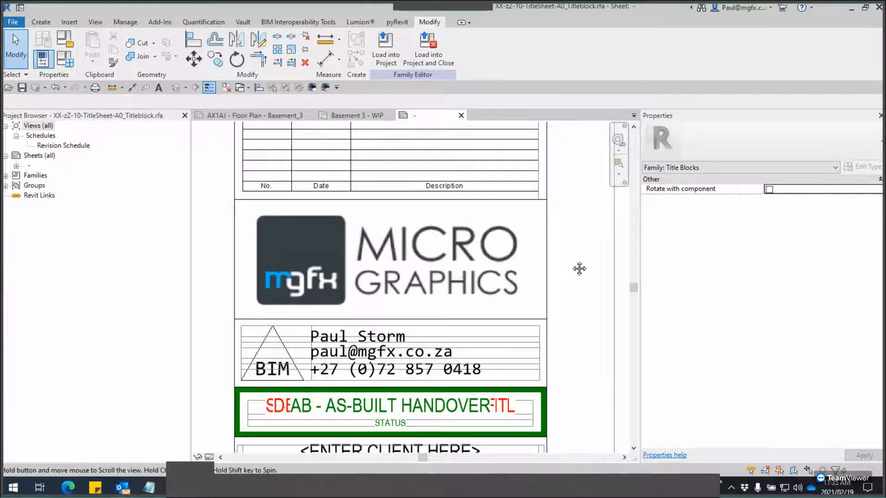
pyautogui.scroll(2, 580, 269)
pyautogui.scroll(-2, 590, 289)
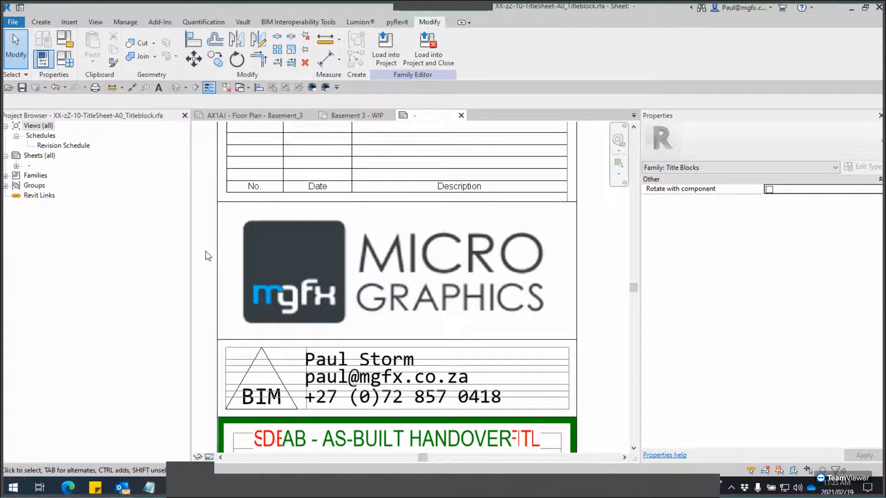
pyautogui.scroll(-2, 208, 257)
pyautogui.moveTo(208, 259); pyautogui.dragTo(259, 206, button='middle')
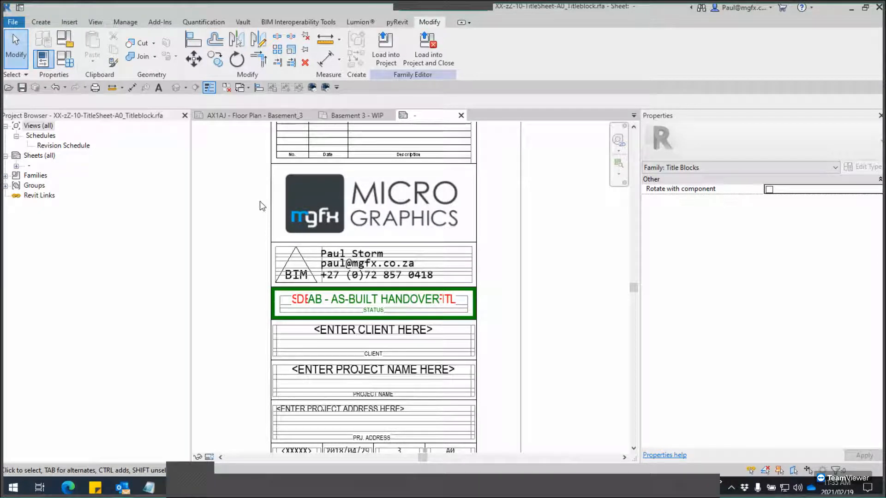
pyautogui.scroll(3, 254, 189)
pyautogui.moveTo(261, 202); pyautogui.dragTo(214, 245, button='middle')
pyautogui.scroll(-2, 214, 241)
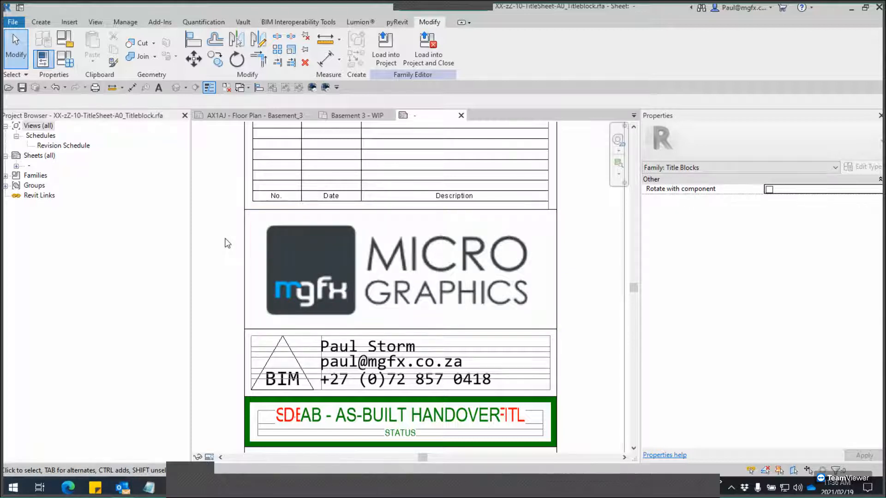
# Select the revision schedule above the logo and examine its extents within the title block column
pyautogui.scroll(-3, 227, 243)
pyautogui.moveTo(226, 343); pyautogui.dragTo(305, 350, button='middle')
pyautogui.scroll(-2, 232, 229)
pyautogui.scroll(-1, 372, 269)
pyautogui.scroll(-1, 372, 269)
pyautogui.scroll(4, 405, 242)
pyautogui.press('ctrl')
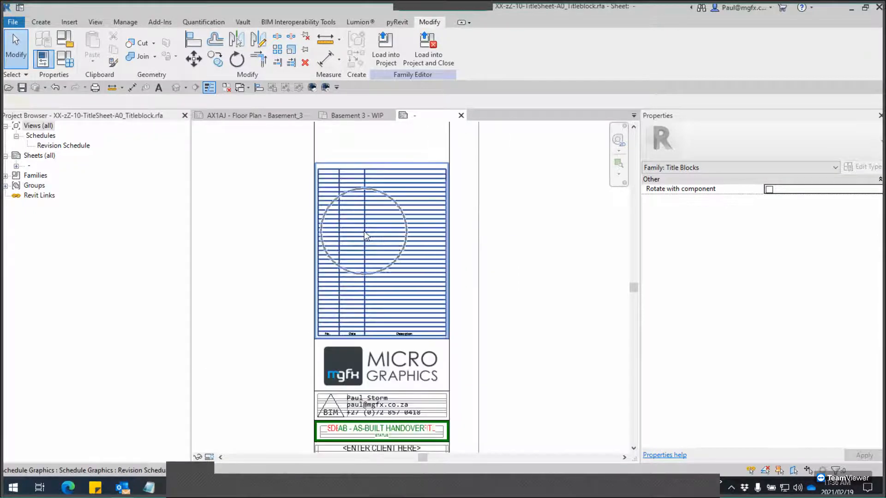
pyautogui.click(365, 236)
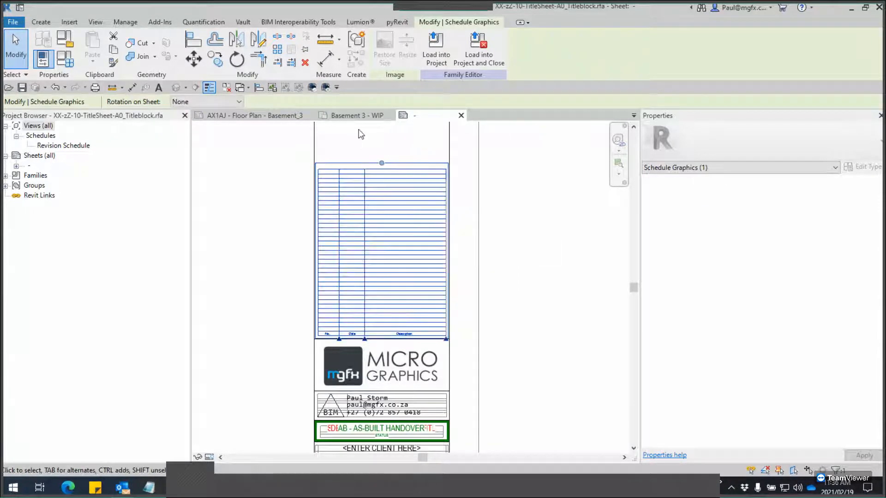
pyautogui.scroll(3, 366, 138)
pyautogui.moveTo(376, 223)
pyautogui.mouseDown()
pyautogui.moveTo(377, 170)
pyautogui.moveTo(378, 224)
pyautogui.mouseUp()
pyautogui.scroll(-3, 367, 191)
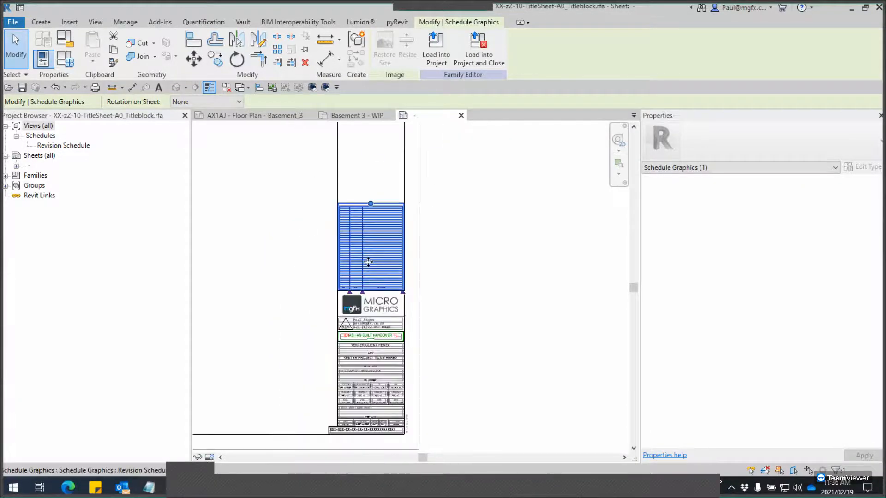
# Open the revision schedule placed above the logo for editing
pyautogui.scroll(3, 368, 261)
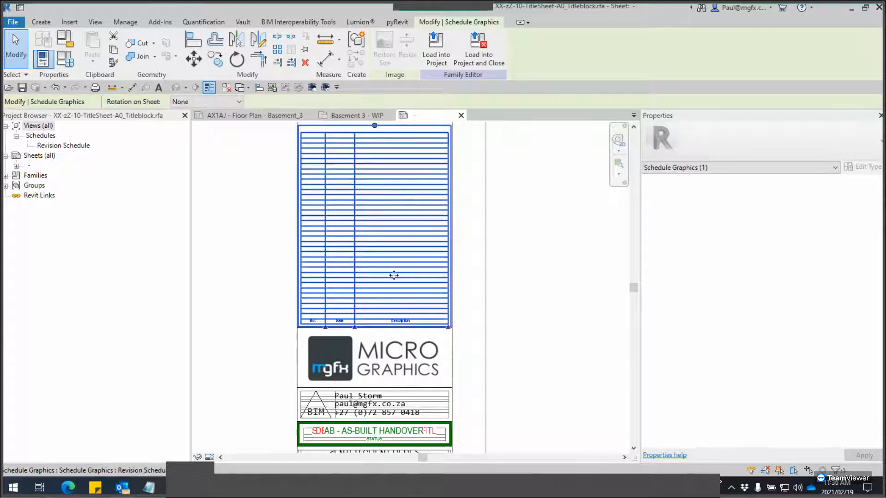
pyautogui.press('Escape')
pyautogui.scroll(3, 316, 331)
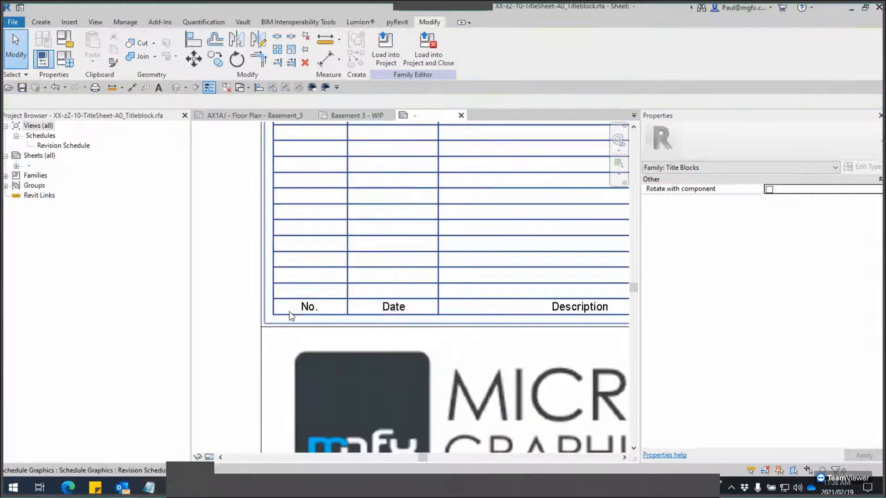
pyautogui.click(335, 283)
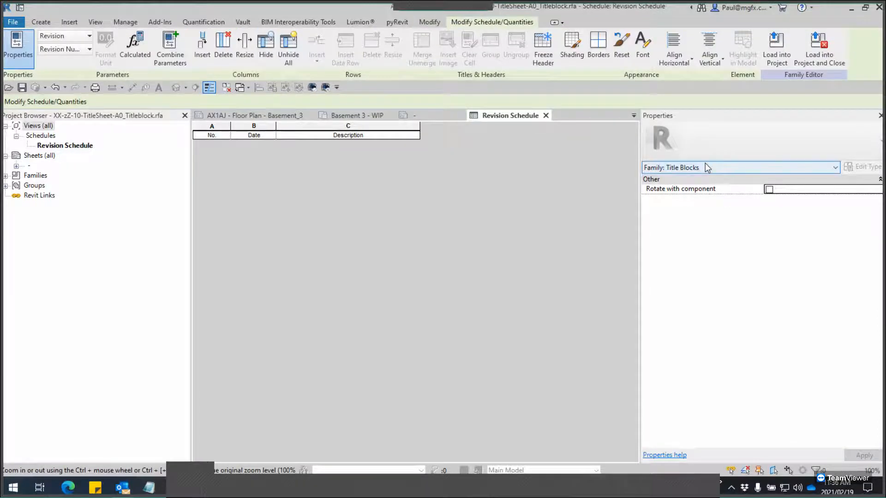
# Review the revision schedule's appearance settings, including its build direction, and close the schedule without changes
pyautogui.click(705, 167)
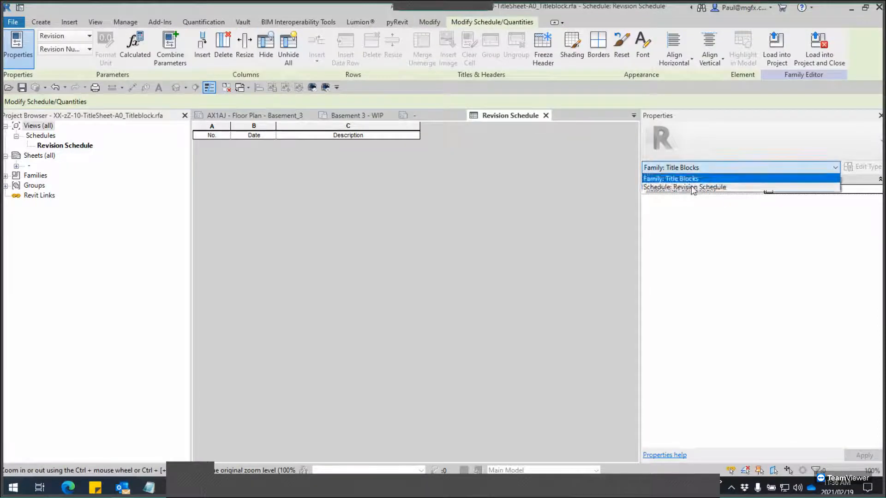
pyautogui.click(691, 187)
pyautogui.click(806, 259)
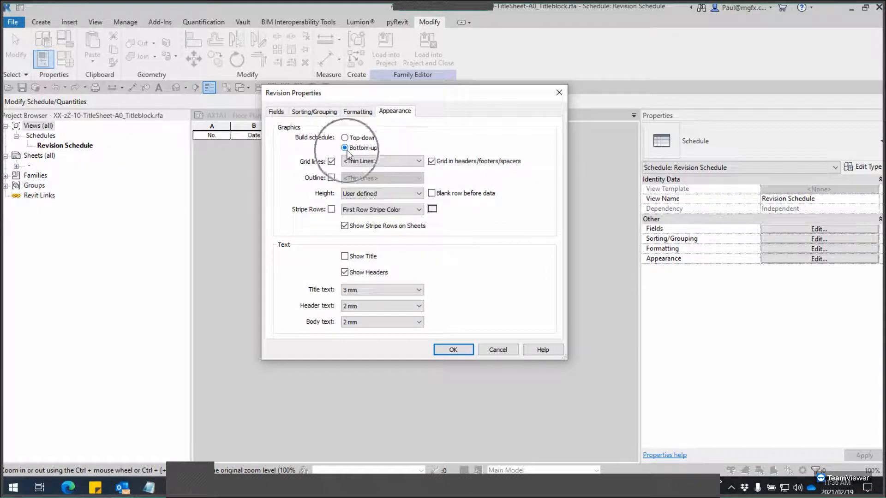
pyautogui.click(493, 349)
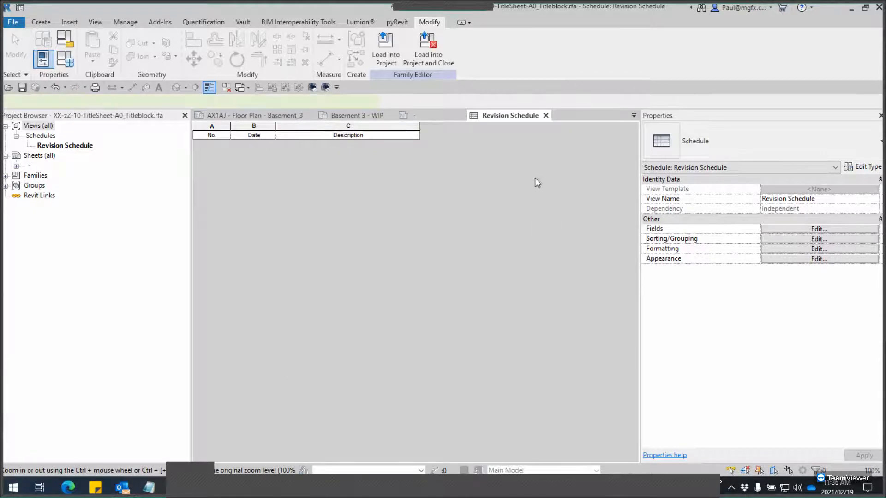
pyautogui.click(544, 115)
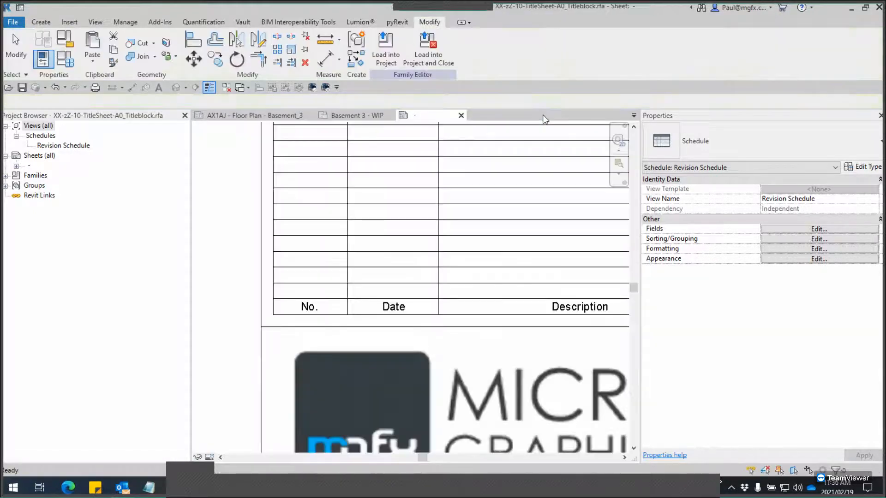
# Examine the client, project, registration and sheet information cells in the title block column
pyautogui.scroll(-6, 217, 238)
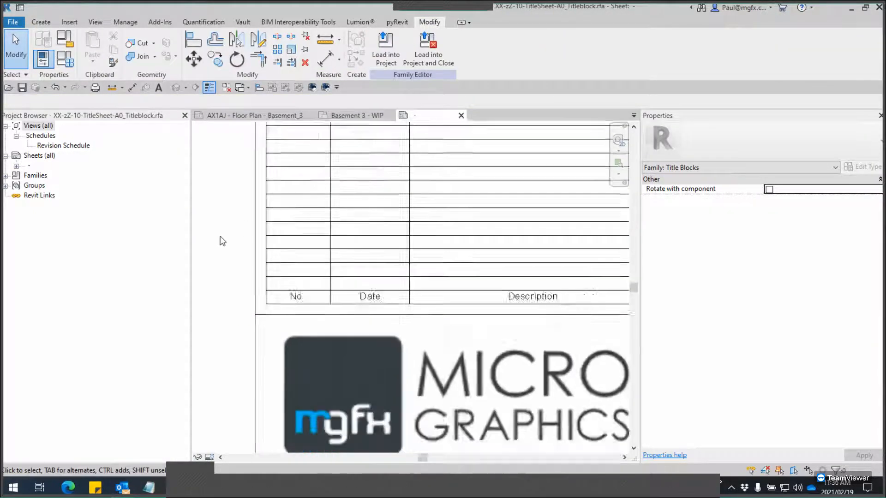
pyautogui.moveTo(480, 231); pyautogui.dragTo(501, 222, button='middle')
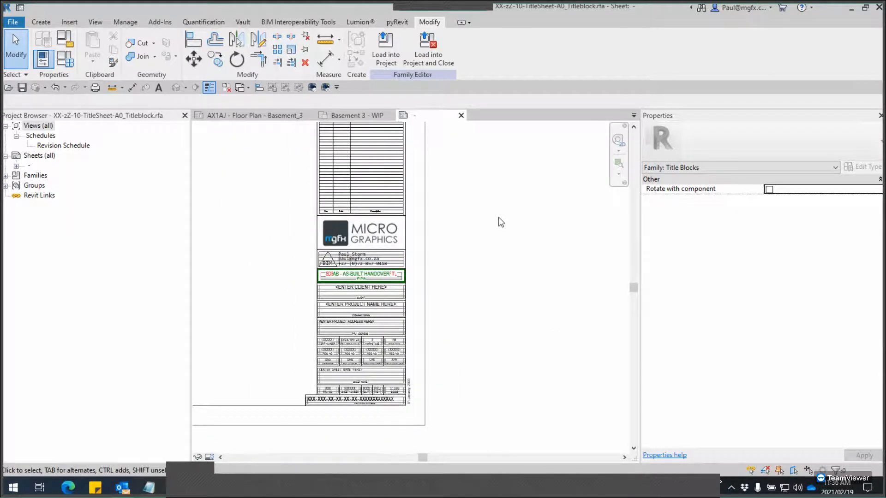
pyautogui.moveTo(479, 308); pyautogui.dragTo(561, 291, button='middle')
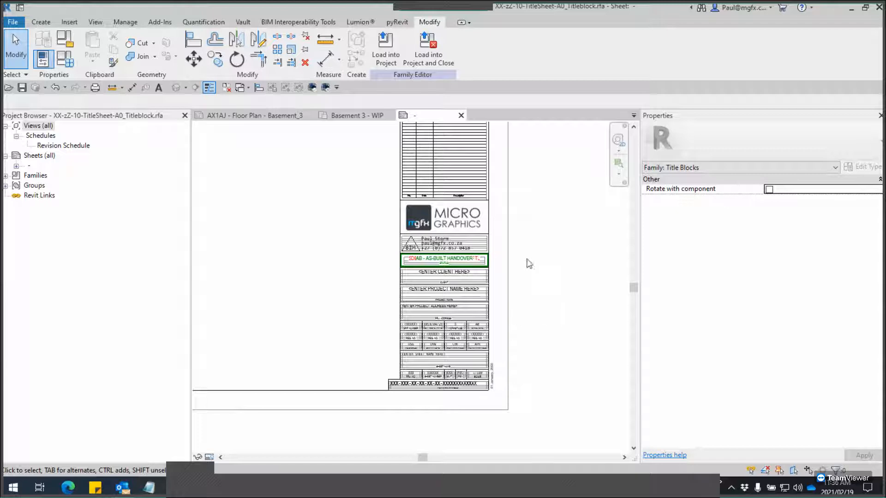
pyautogui.scroll(5, 417, 341)
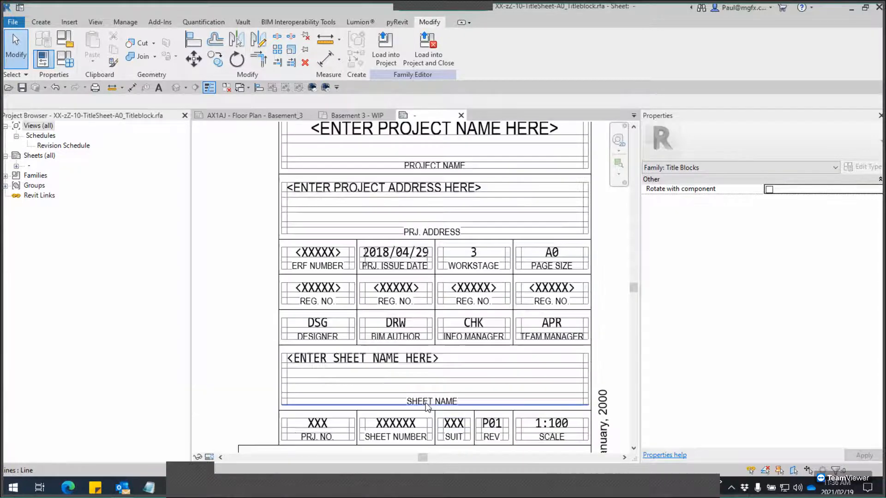
pyautogui.moveTo(408, 234); pyautogui.dragTo(412, 320, button='middle')
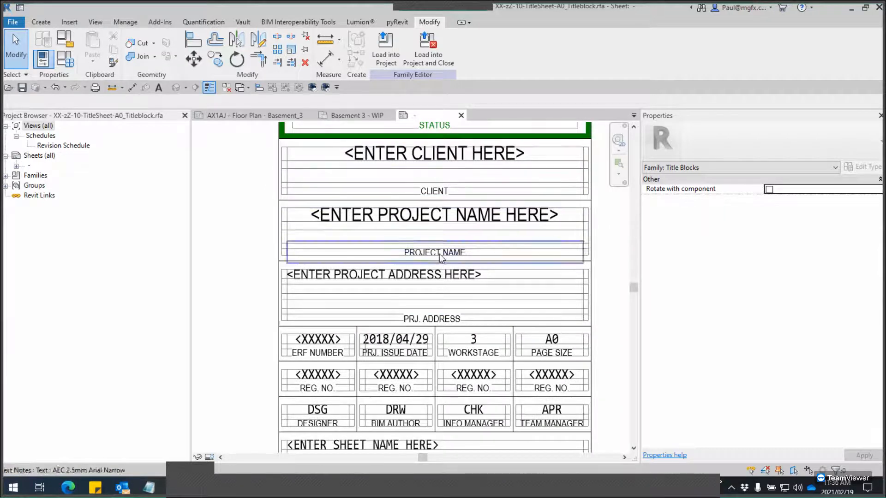
pyautogui.moveTo(434, 282); pyautogui.dragTo(443, 168, button='middle')
# Inspect the label above the ERF NUMBER text and check which parameter it uses without changing it
pyautogui.scroll(4, 356, 212)
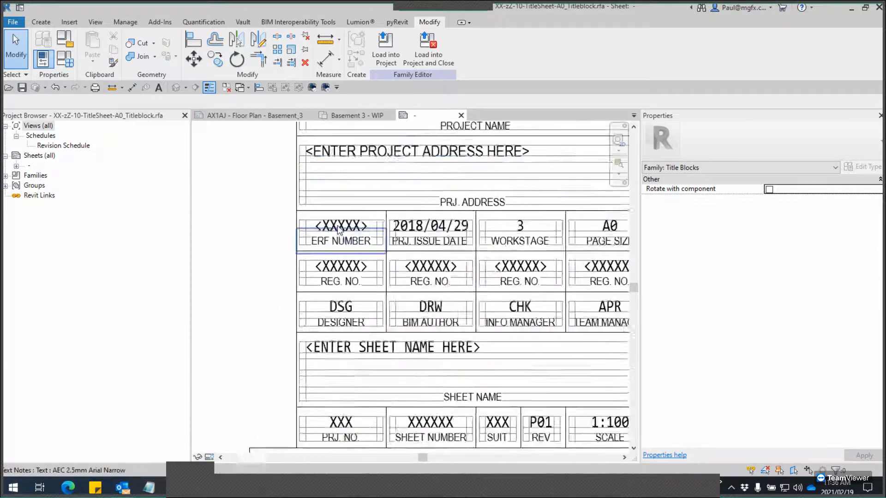
pyautogui.click(342, 213)
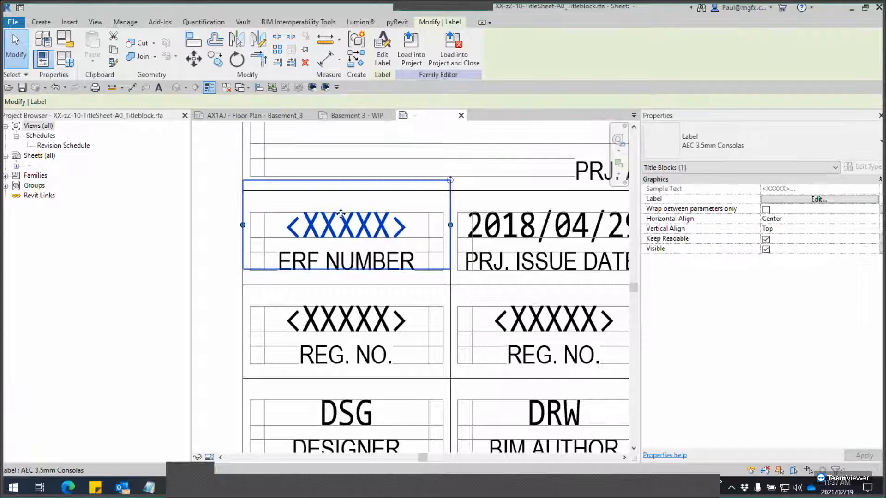
pyautogui.scroll(-2, 353, 224)
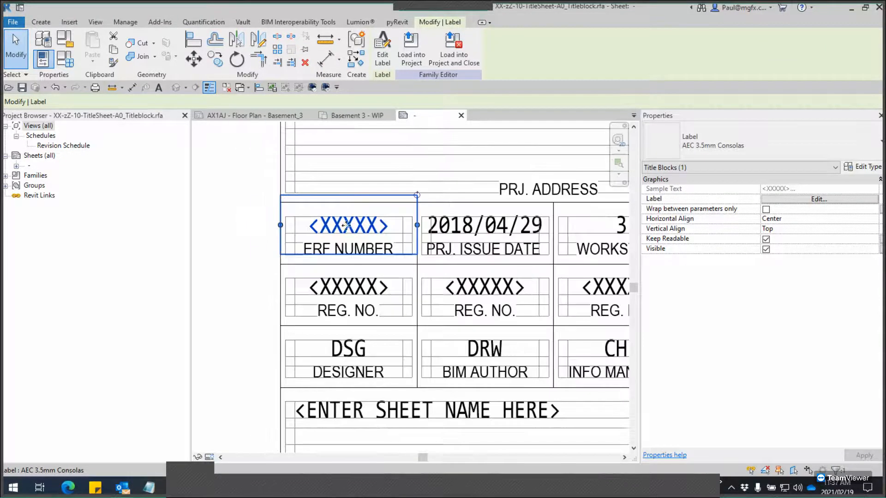
pyautogui.click(254, 221)
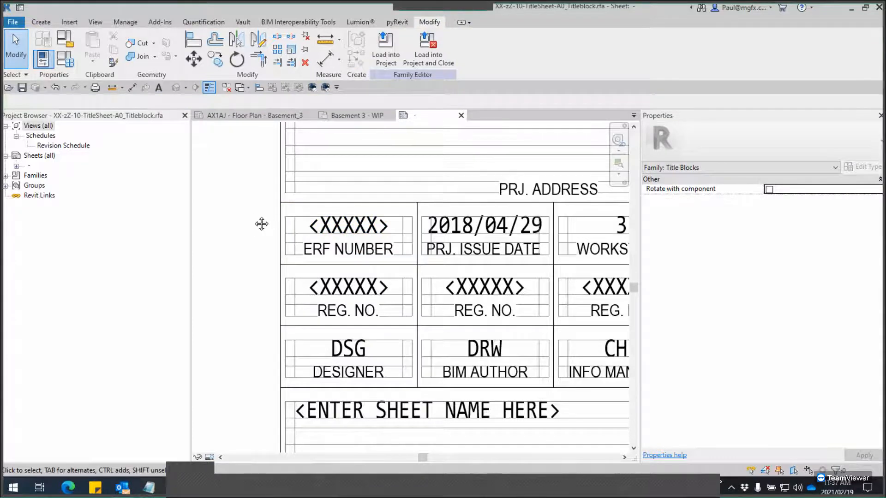
pyautogui.scroll(2, 267, 226)
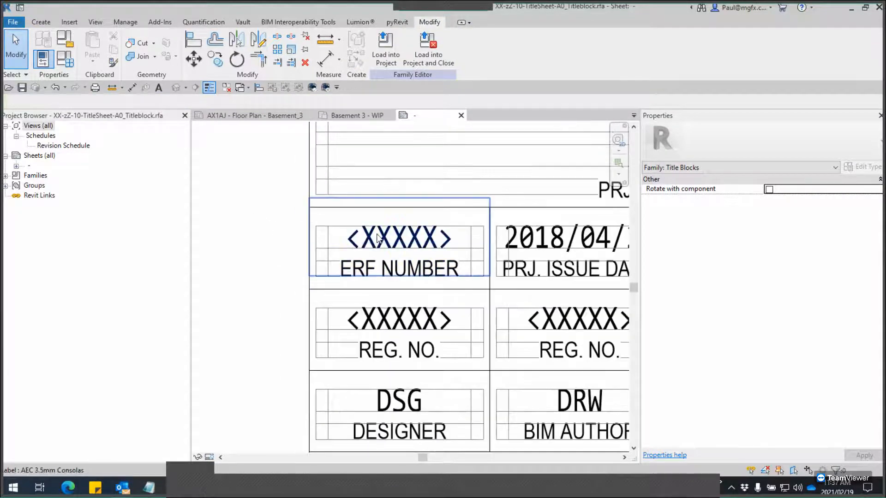
pyautogui.click(377, 239)
pyautogui.click(383, 61)
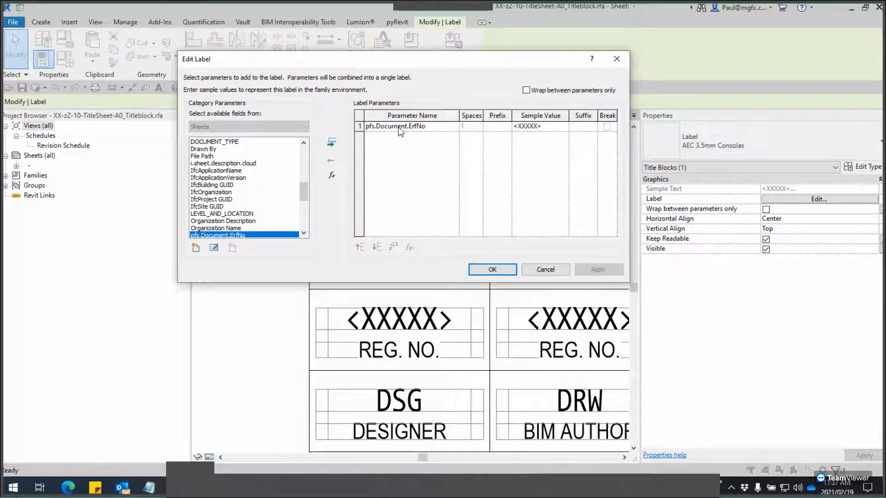
pyautogui.click(616, 58)
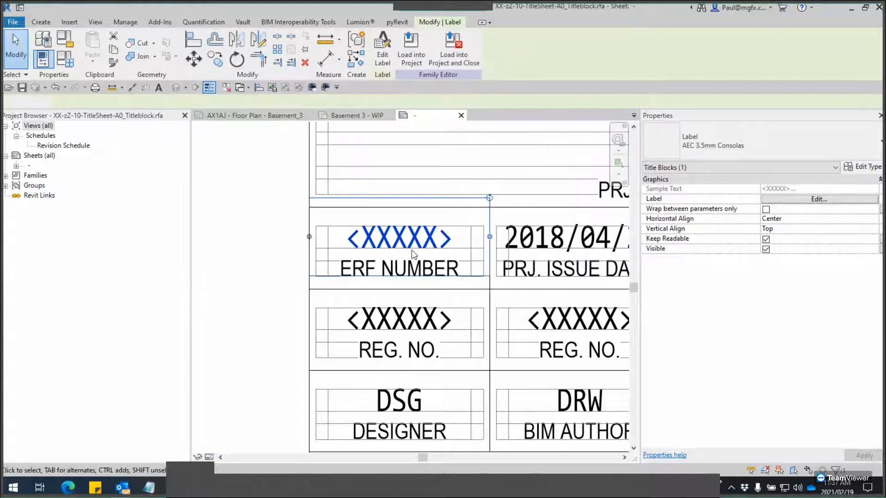
pyautogui.press('Escape')
# Open the parameters of the REG. NO. label above DESIGNER and widen the Parameter Name column to show the full name
pyautogui.scroll(-1, 329, 223)
pyautogui.moveTo(282, 279); pyautogui.dragTo(282, 212, button='middle')
pyautogui.scroll(2, 344, 295)
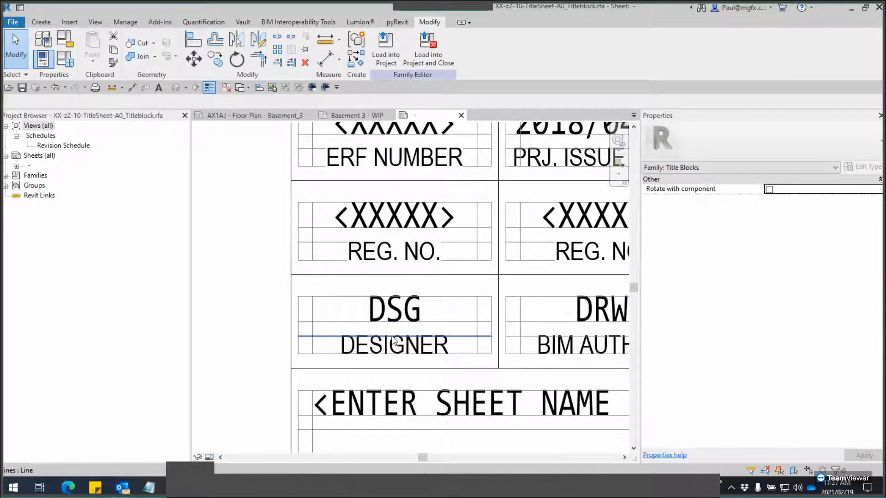
pyautogui.click(403, 221)
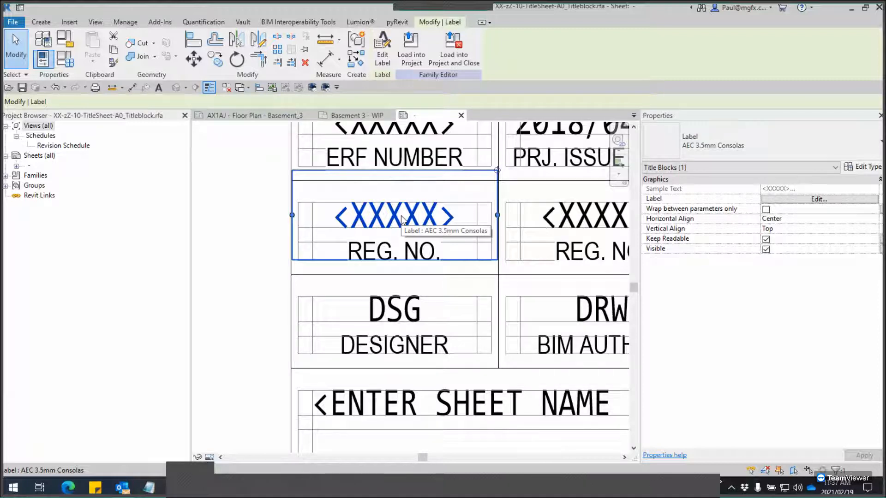
pyautogui.click(382, 52)
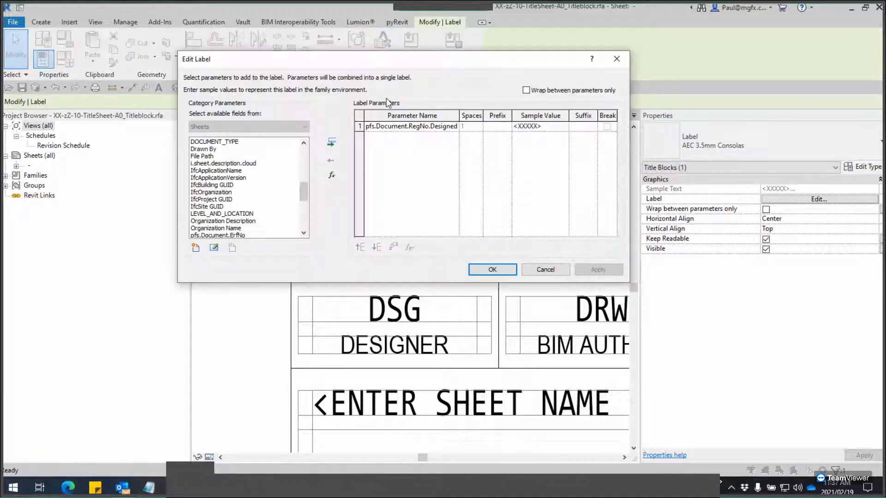
pyautogui.click(410, 127)
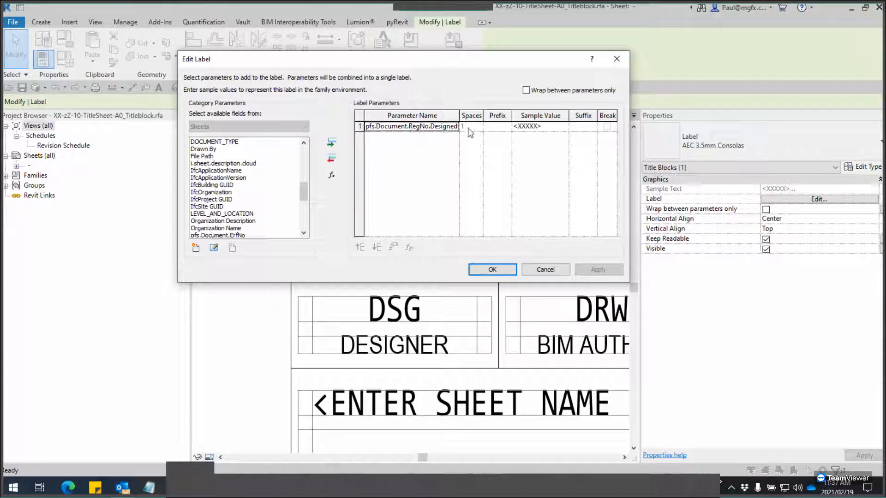
pyautogui.moveTo(465, 114); pyautogui.dragTo(488, 114)
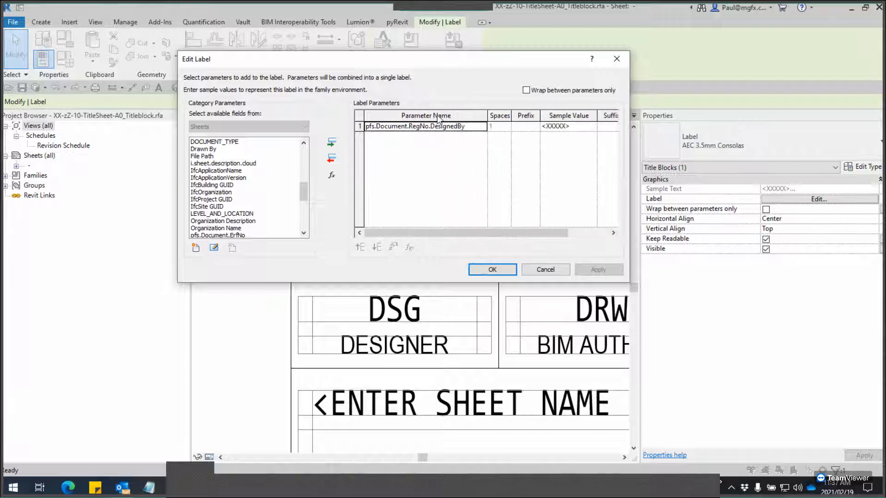
# Compare the REG. NO. label's assigned parameter with the pfs.Document parameters among the available fields
pyautogui.click(371, 129)
pyautogui.press('ctrl')
pyautogui.press('ctrl')
pyautogui.press('ctrl')
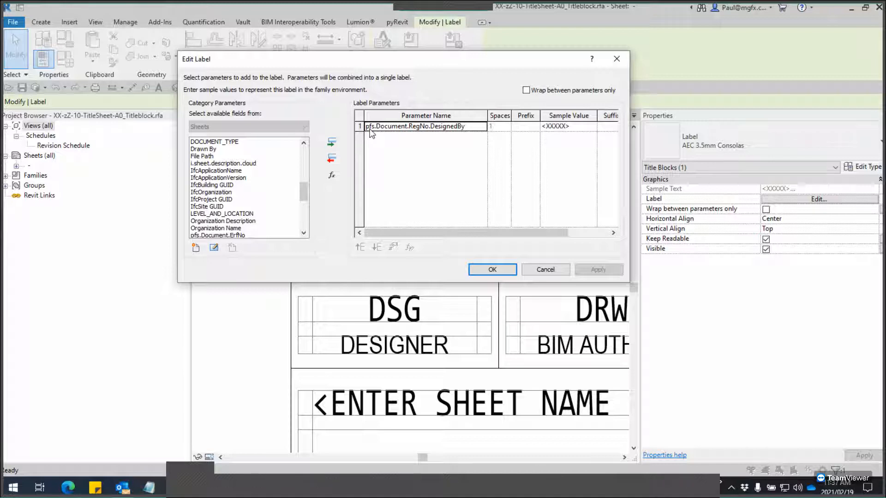
pyautogui.press('ctrl')
pyautogui.moveTo(300, 187); pyautogui.dragTo(298, 204)
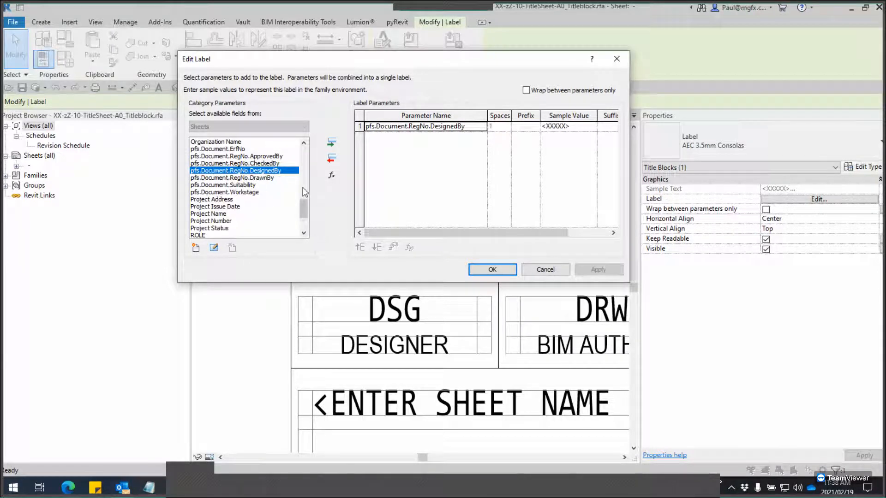
pyautogui.moveTo(305, 208)
pyautogui.mouseDown()
pyautogui.moveTo(307, 194)
pyautogui.moveTo(307, 201)
pyautogui.mouseUp()
pyautogui.click(391, 132)
pyautogui.click(391, 132)
pyautogui.click(391, 132)
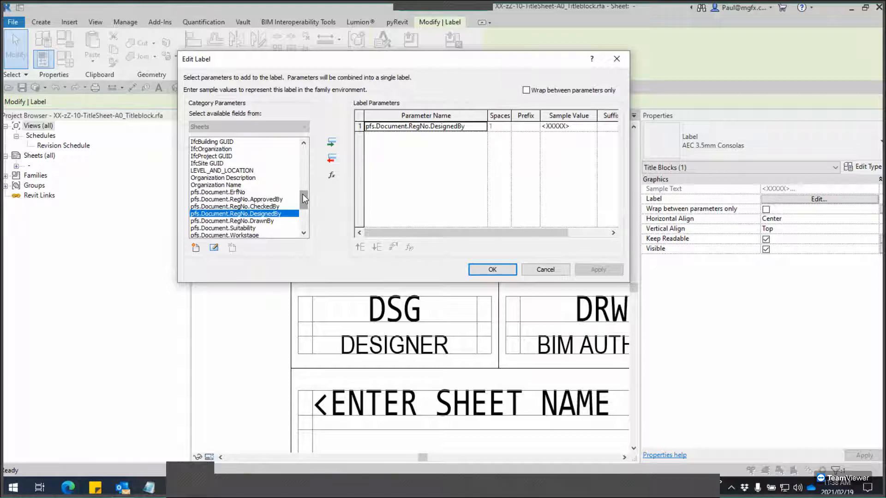
# Replace pfs.Document.RegNo.DesignedBy with the Designed By parameter in the REG. NO. label above DESIGNER
pyautogui.moveTo(304, 198); pyautogui.dragTo(304, 182)
pyautogui.click(215, 177)
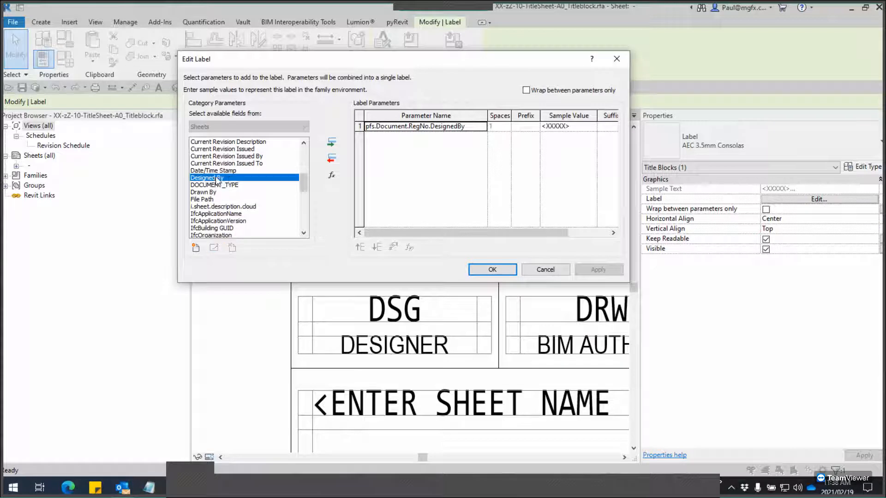
pyautogui.click(331, 142)
pyautogui.click(383, 129)
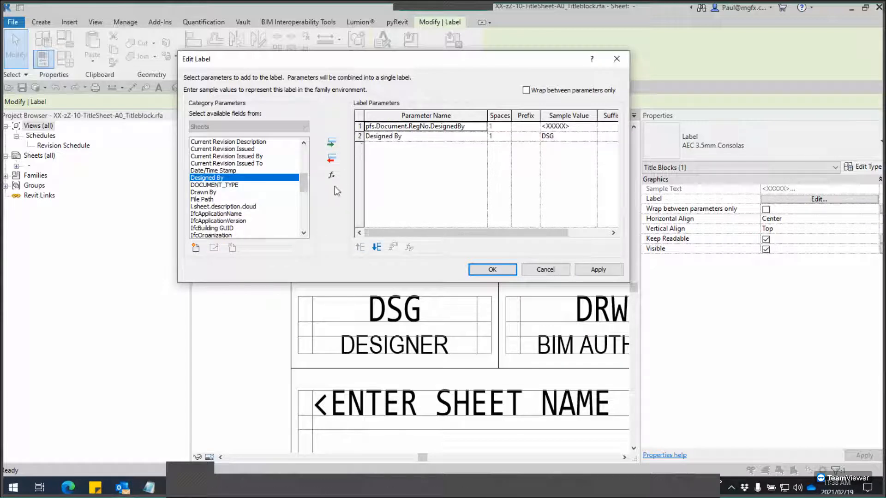
pyautogui.click(330, 159)
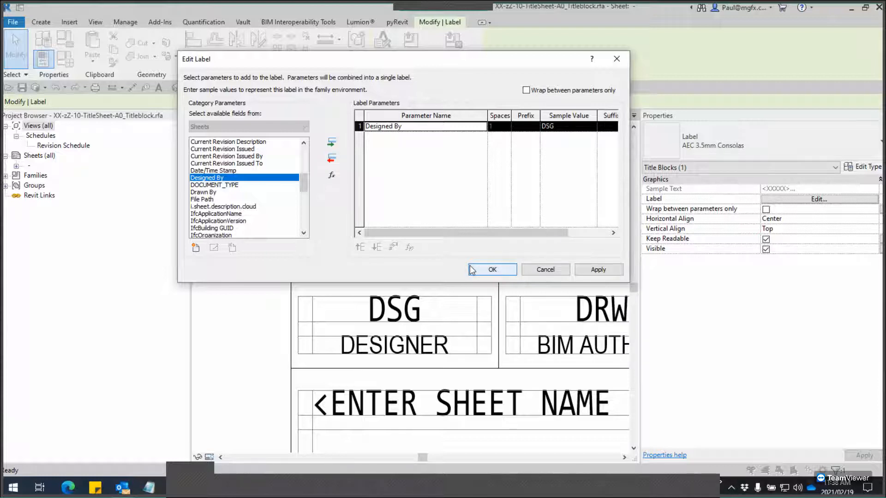
pyautogui.moveTo(303, 177); pyautogui.dragTo(313, 197)
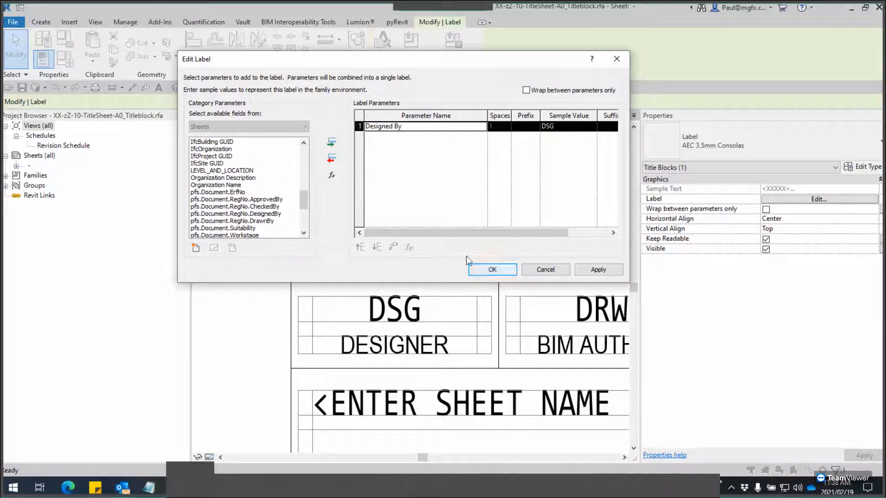
pyautogui.click(490, 270)
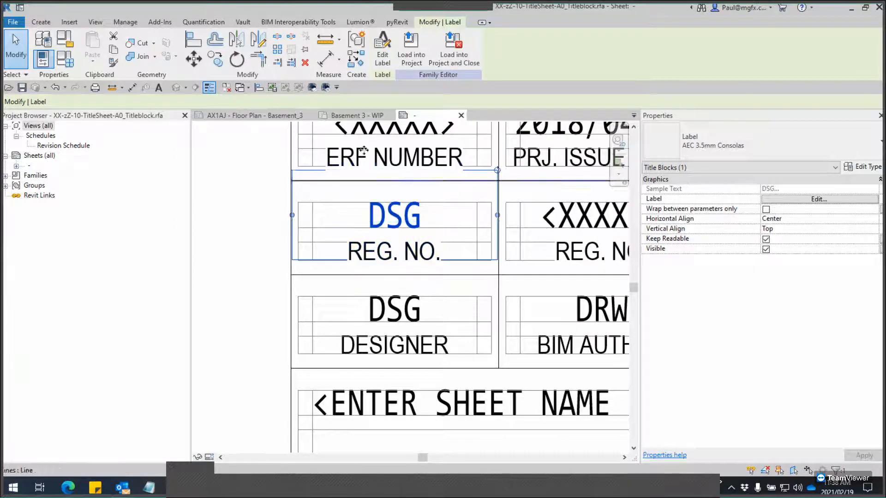
# Open the parameters of the REG. NO. label above DESIGNER and check which pfs.Document.RegNo parameters are among the available fields
pyautogui.click(385, 59)
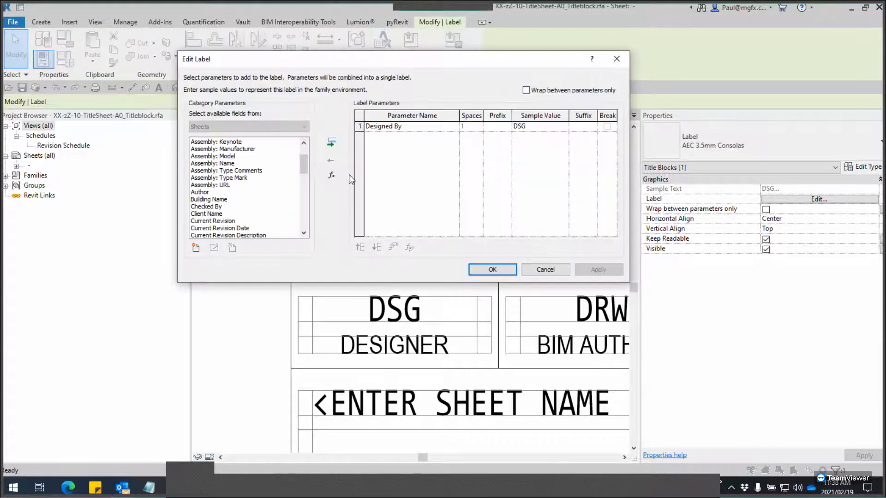
pyautogui.moveTo(302, 162); pyautogui.dragTo(303, 206)
pyautogui.press('ctrl')
pyautogui.press('ctrl')
pyautogui.press('ctrl')
pyautogui.press('ctrl')
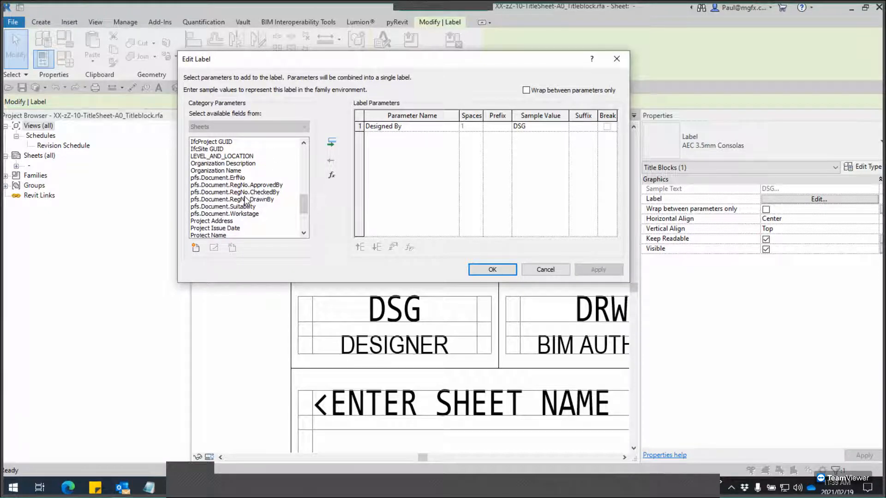
pyautogui.press('ctrl')
# Add the shared parameter pfs.Document.RegNo.DesignedBy from the pfs.Document group to the available fields
pyautogui.click(195, 248)
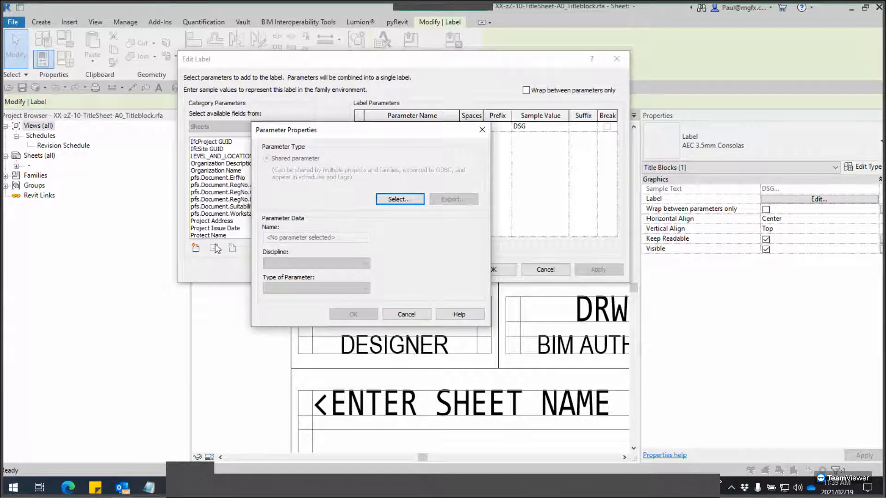
pyautogui.click(396, 200)
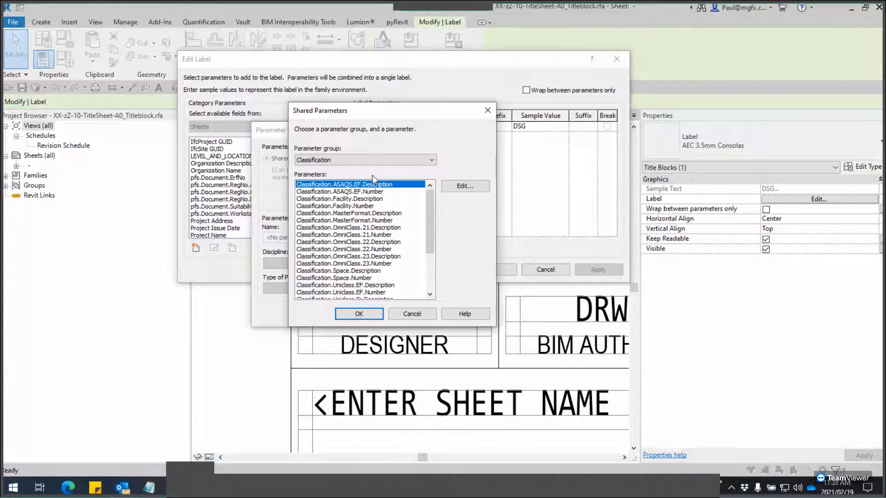
pyautogui.click(343, 160)
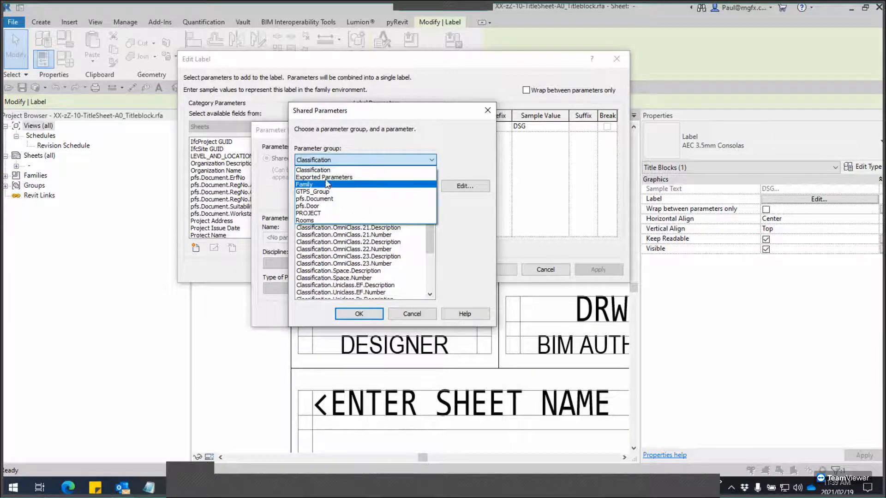
pyautogui.click(321, 199)
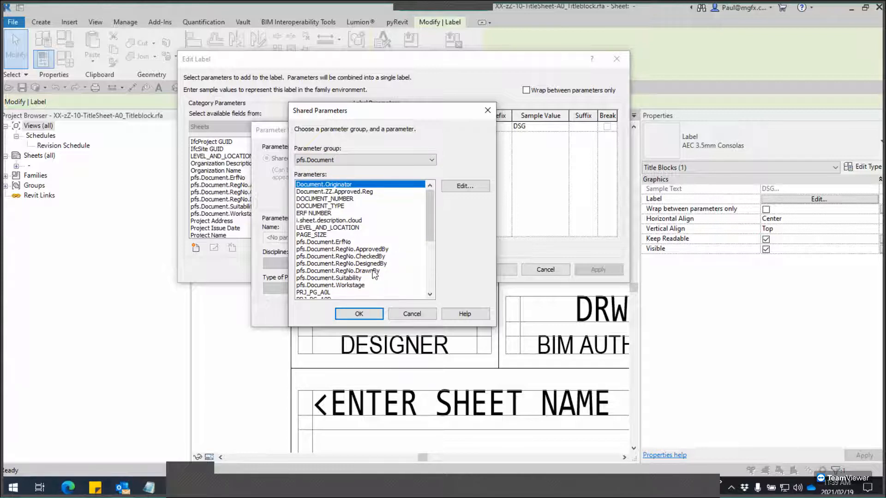
pyautogui.click(358, 264)
pyautogui.click(366, 315)
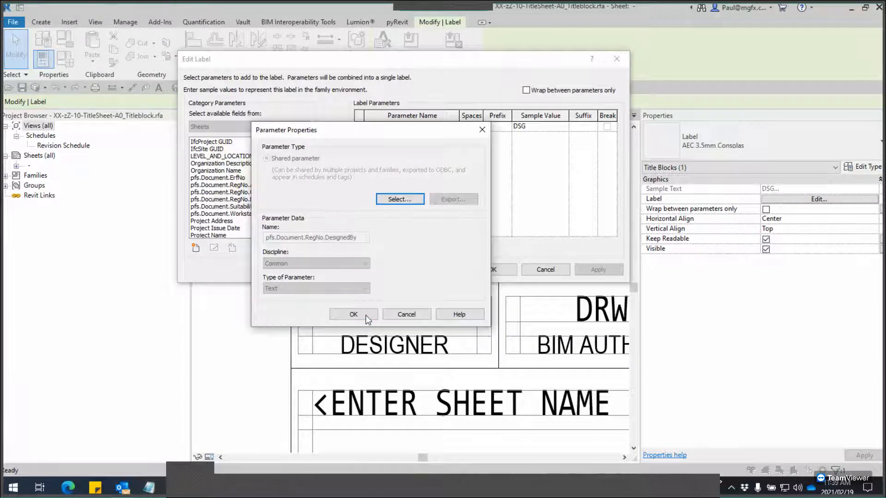
pyautogui.click(366, 315)
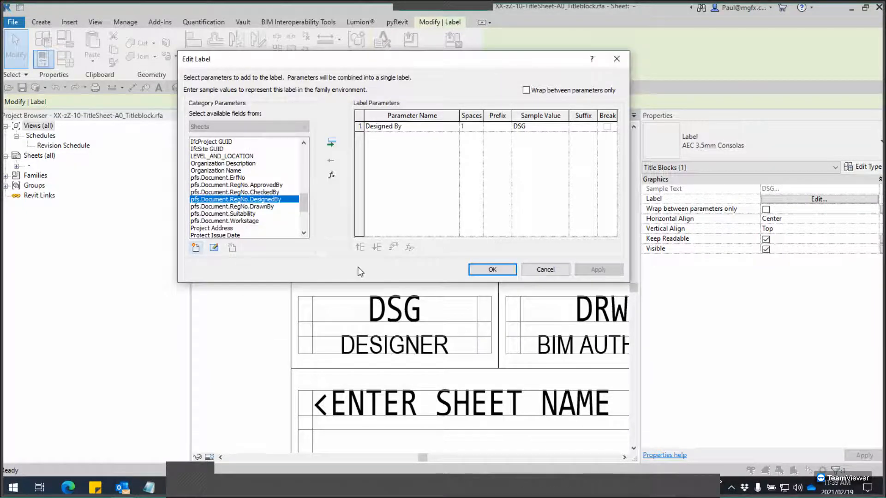
# Replace Designed By with pfs.Document.RegNo.DesignedBy as the label's only parameter
pyautogui.click(332, 142)
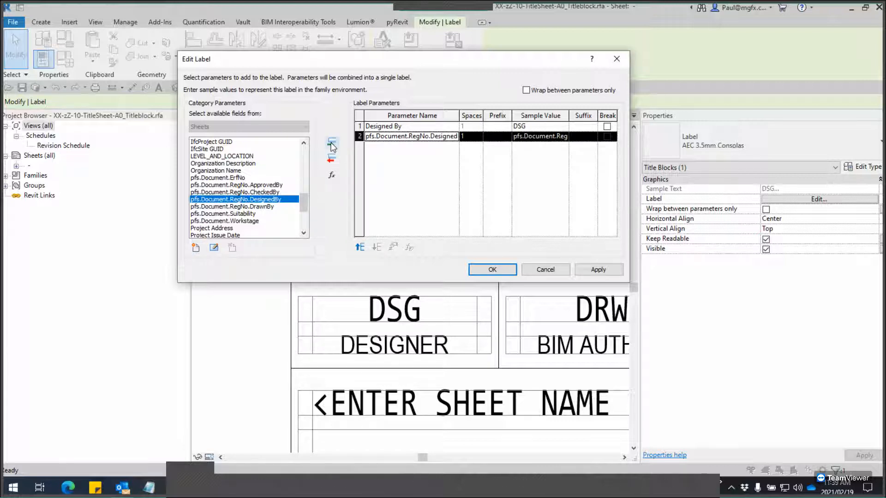
pyautogui.click(360, 247)
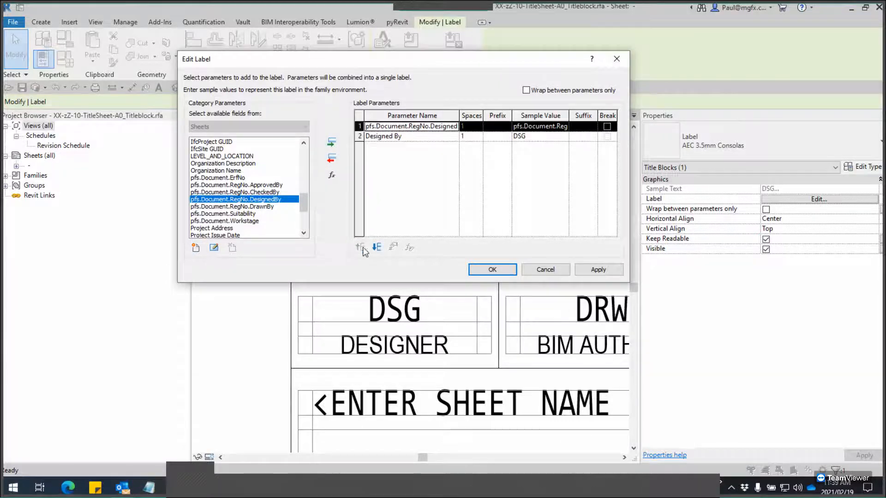
pyautogui.click(370, 137)
pyautogui.click(332, 159)
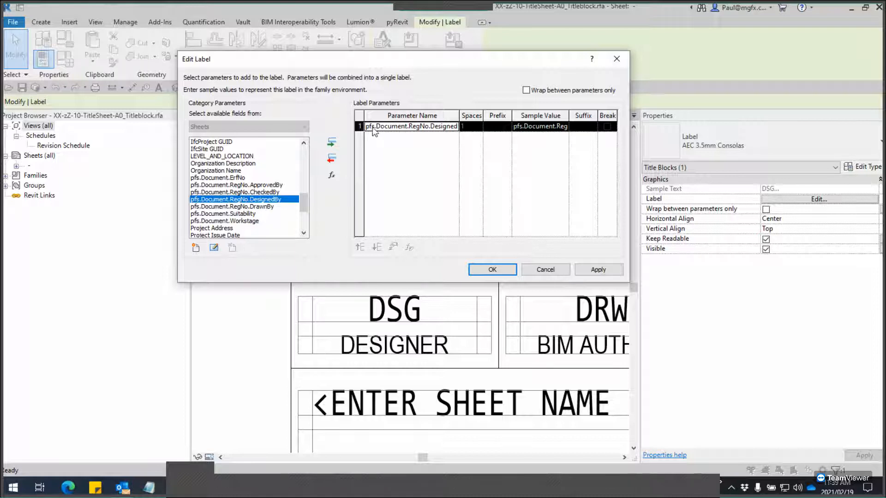
# Set the label's sample value to <XXXXX> and apply the label changes
pyautogui.click(539, 126)
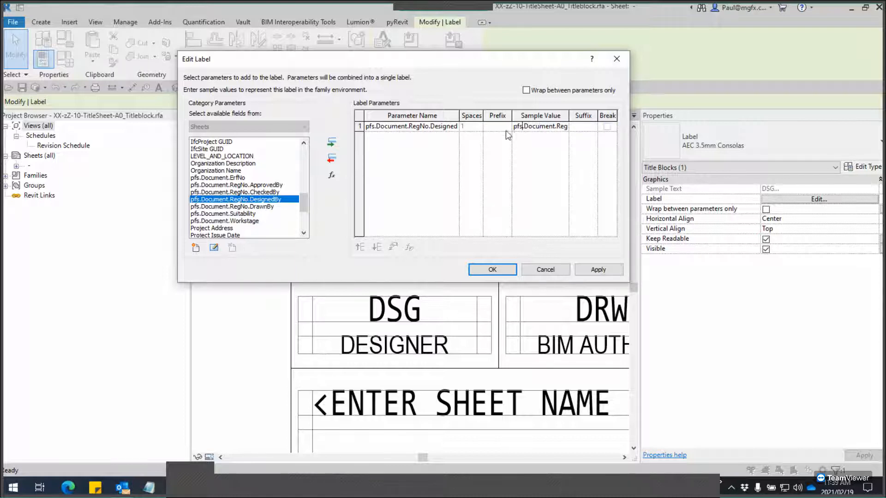
pyautogui.moveTo(549, 131); pyautogui.dragTo(586, 129)
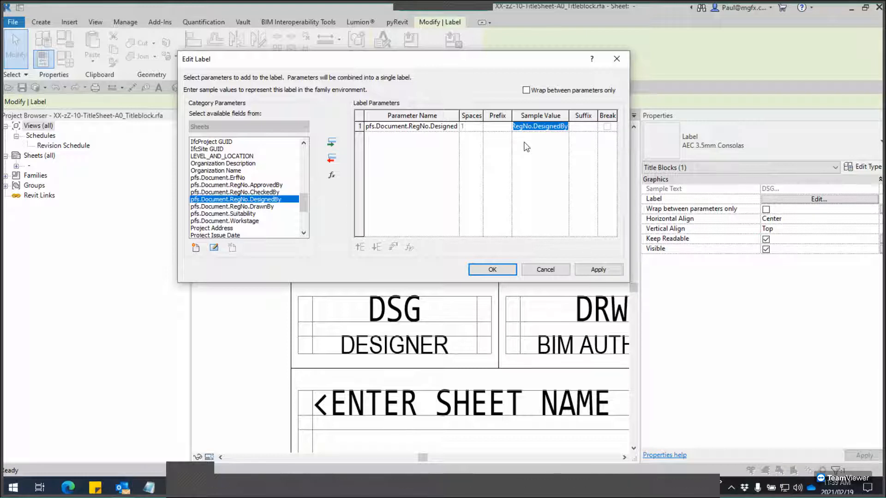
pyautogui.write('<XXXXX>')
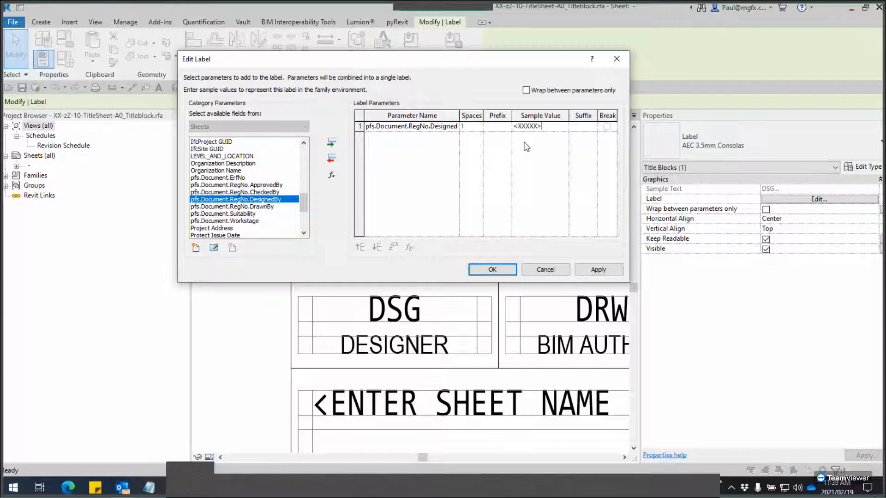
pyautogui.click(480, 274)
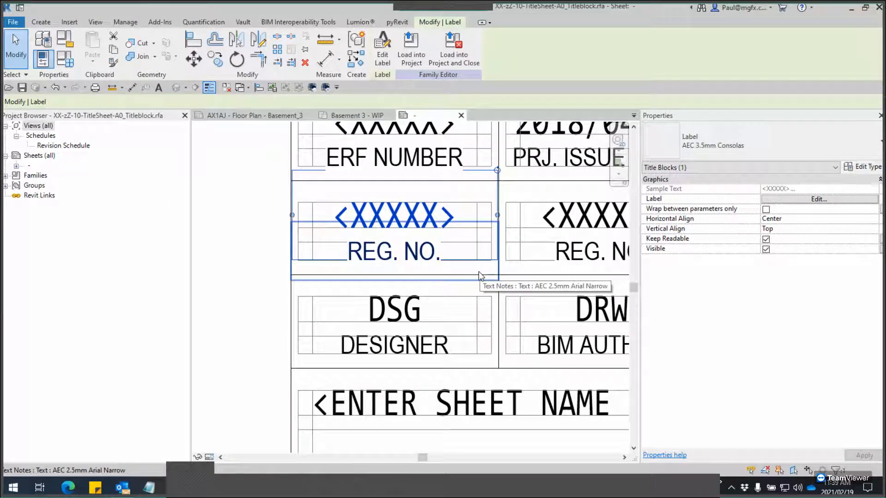
pyautogui.click(230, 228)
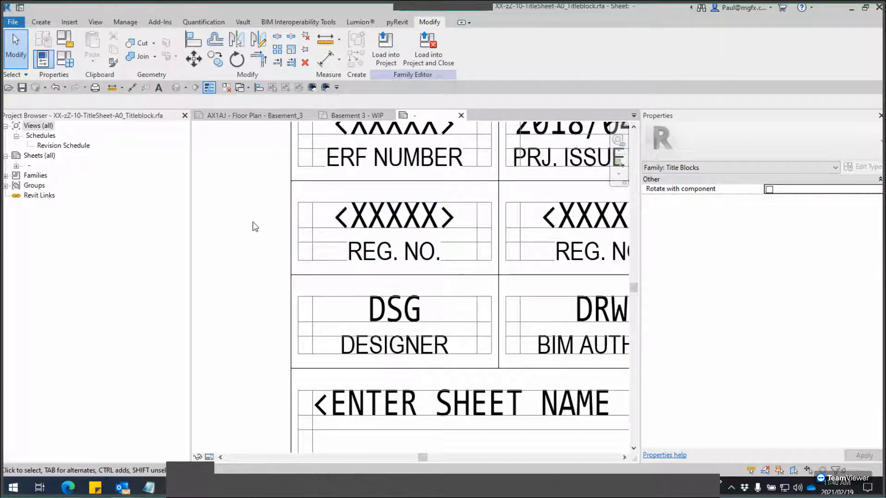
# Open the title block family's shared parameters settings and browse for the shared parameter file
pyautogui.scroll(-5, 266, 245)
pyautogui.moveTo(273, 238); pyautogui.dragTo(262, 211, button='middle')
pyautogui.scroll(-1, 240, 257)
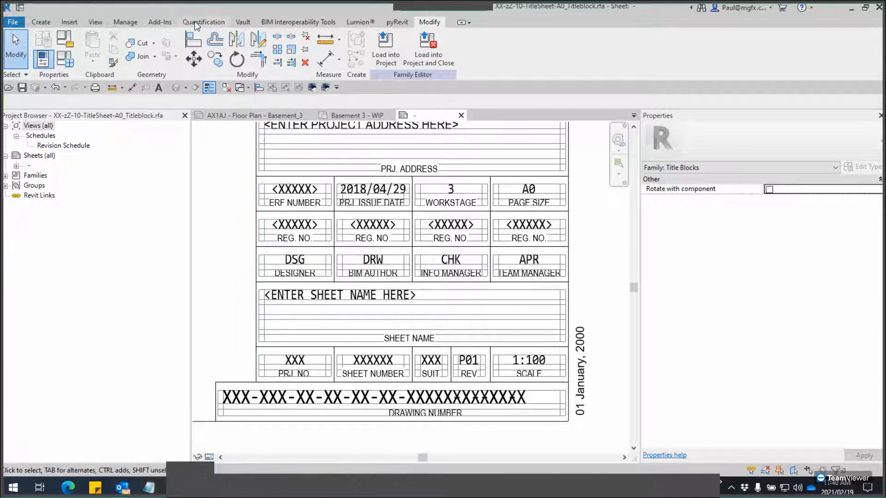
pyautogui.click(124, 23)
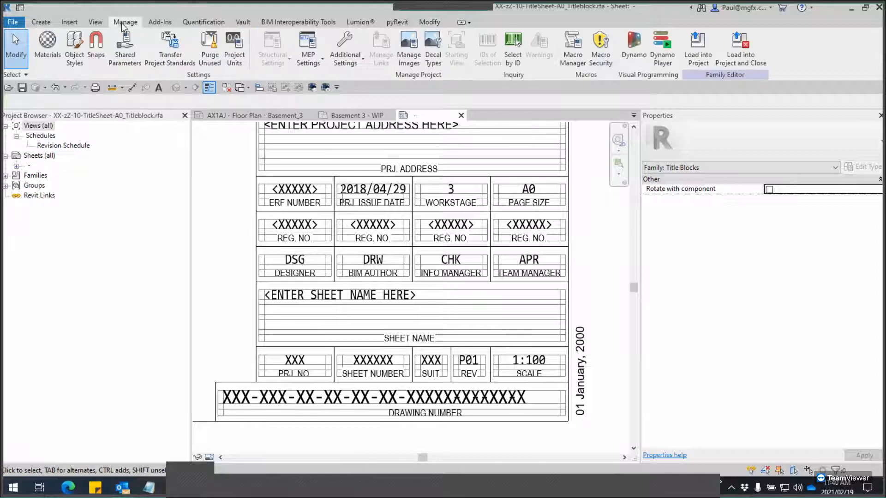
pyautogui.click(132, 54)
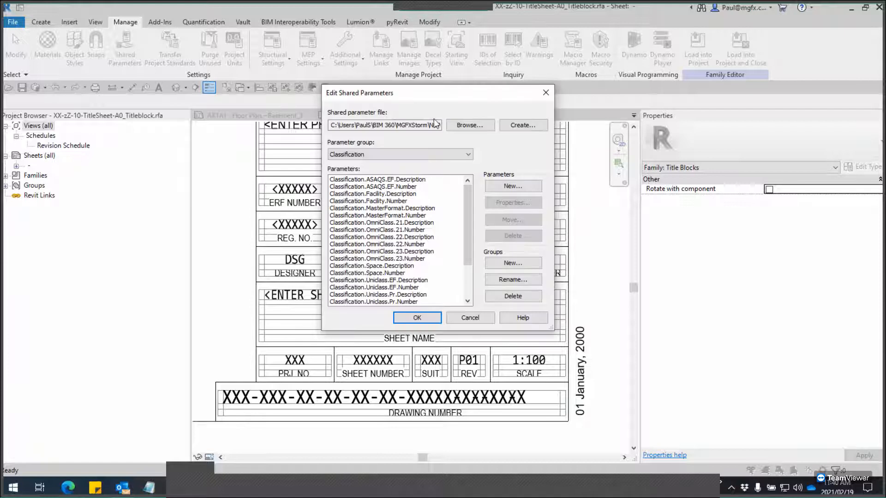
pyautogui.click(465, 129)
pyautogui.click(464, 129)
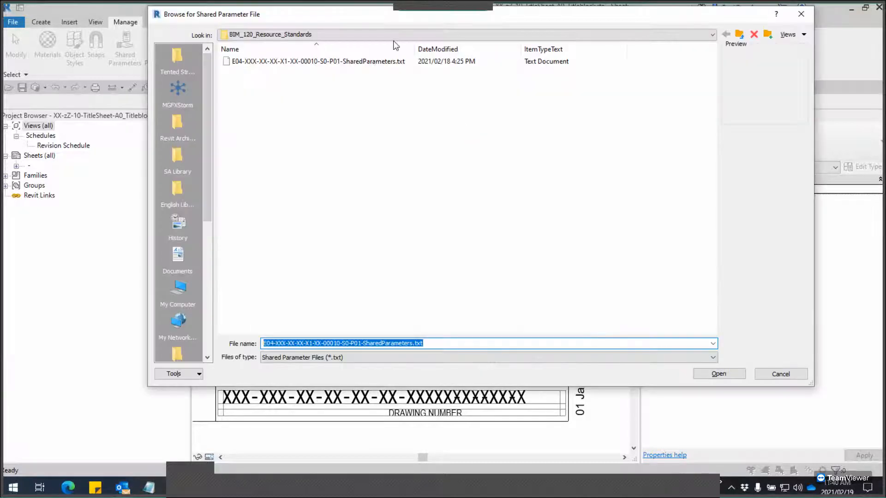
# Check the folder path leading to BIM_120_Resource_Standards and close the shared parameters settings without changing the file
pyautogui.click(448, 35)
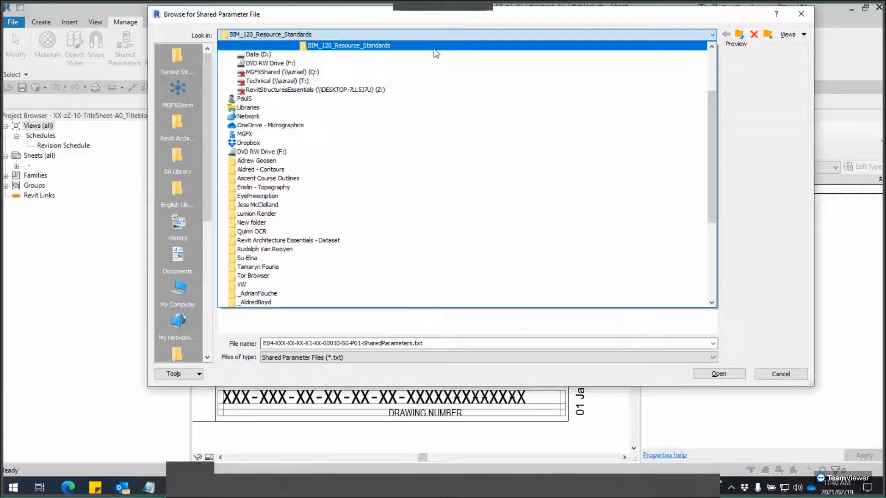
pyautogui.scroll(3, 410, 95)
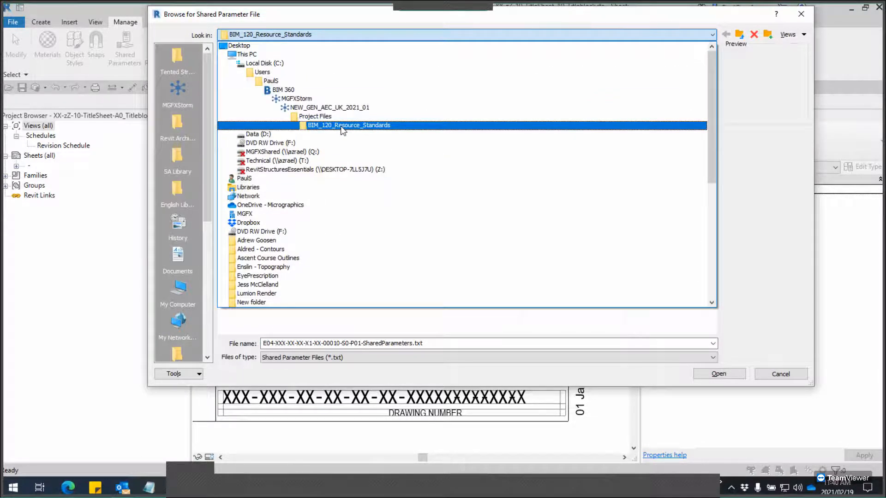
pyautogui.click(801, 15)
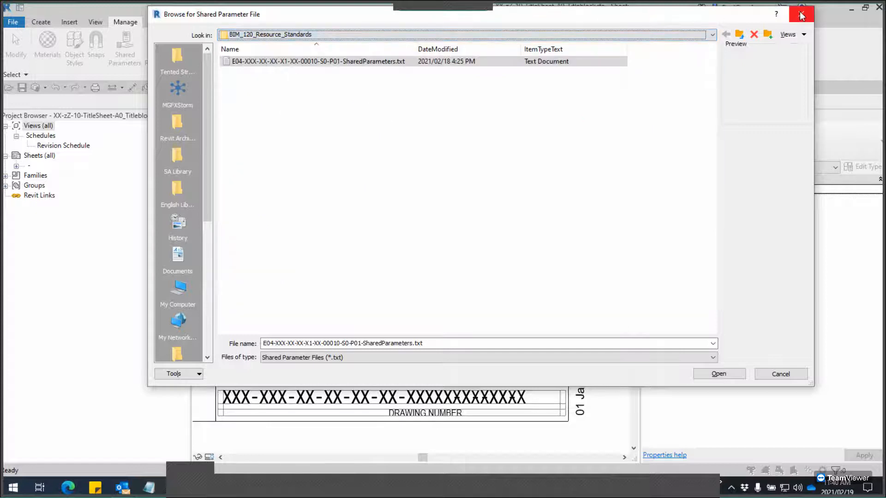
pyautogui.click(801, 16)
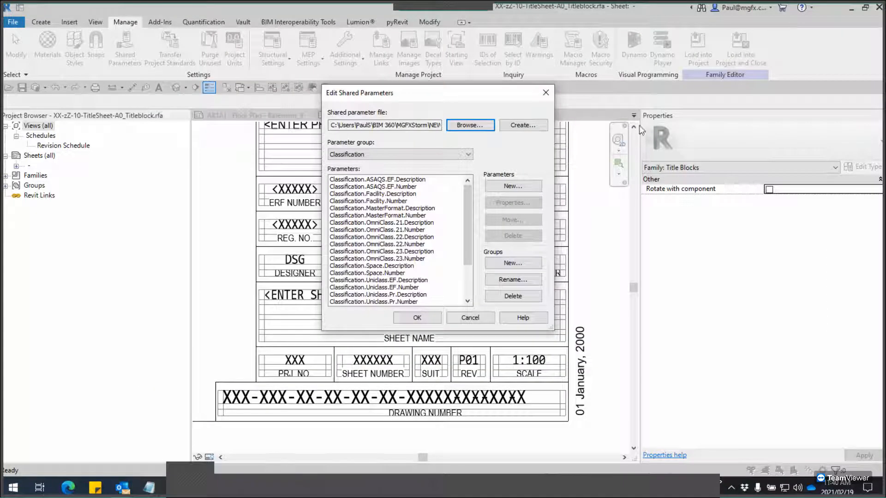
pyautogui.click(550, 91)
# Switch to the AX1AJ - Floor Plan - Basement_3 sheet, inspect the project's shared parameters settings and close them unchanged
pyautogui.click(273, 119)
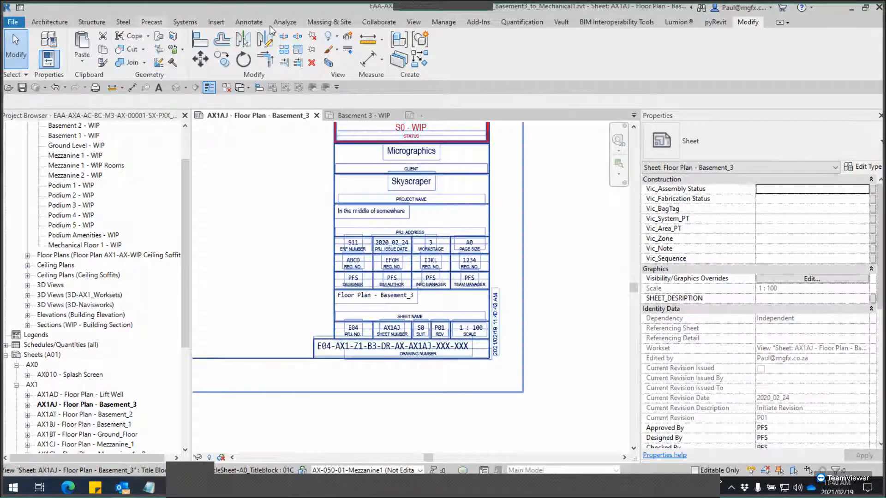
pyautogui.click(443, 21)
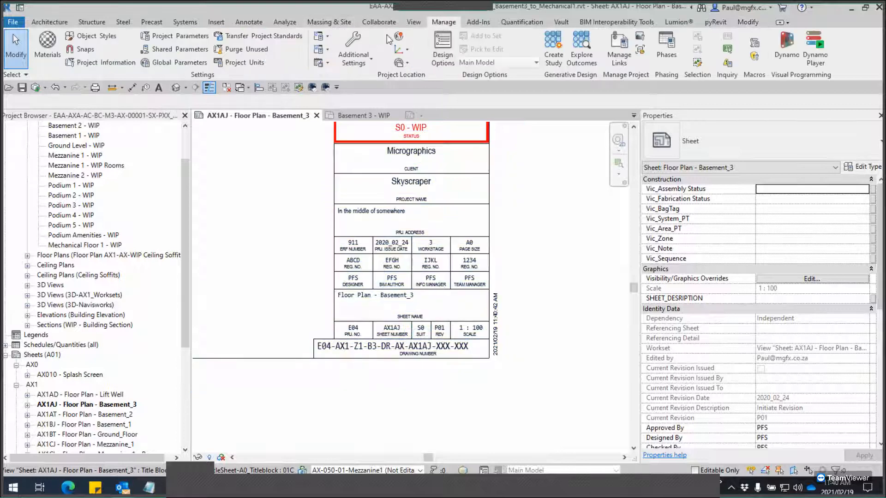
pyautogui.click(174, 49)
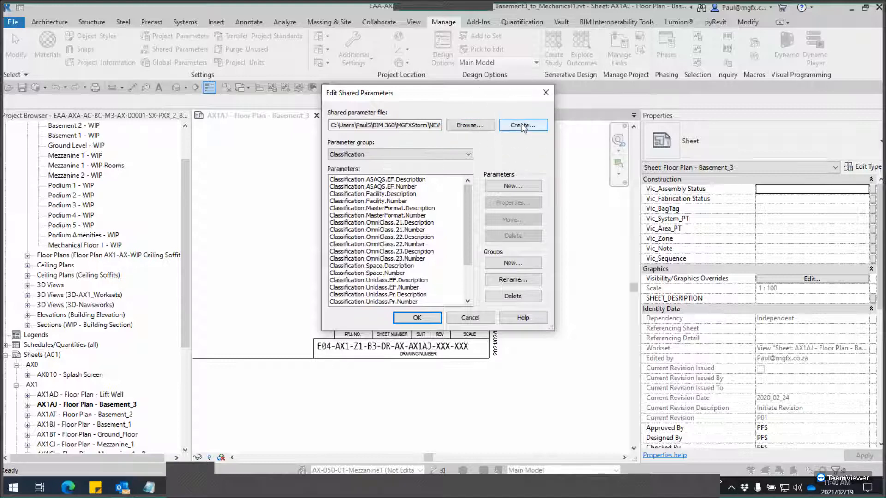
pyautogui.click(545, 93)
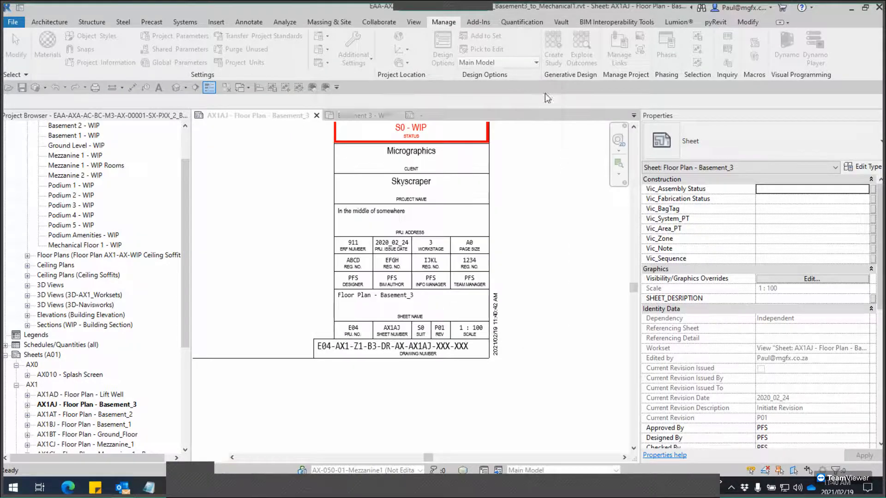
# Switch to File Explorer and browse BIM 360, MGFXStorm, NEW_GEN_AEC_UK_2021_01 to the Project Files folder
pyautogui.click(372, 490)
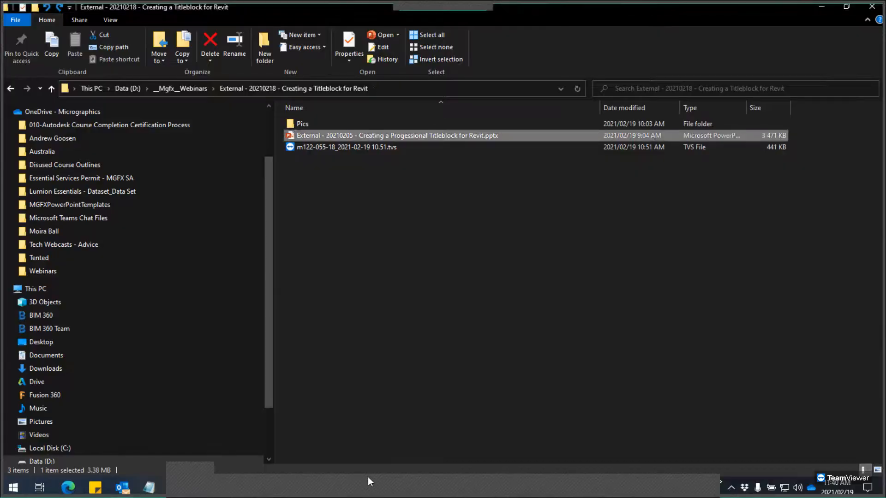
pyautogui.scroll(3, 69, 208)
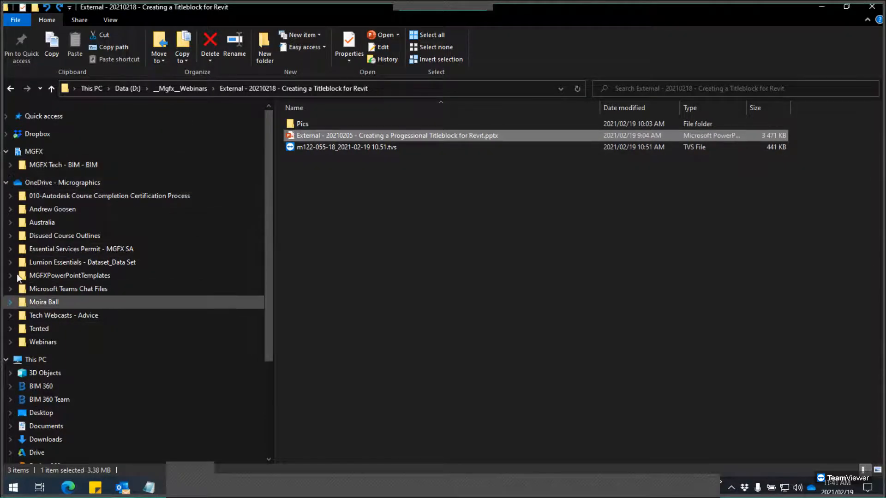
pyautogui.click(11, 183)
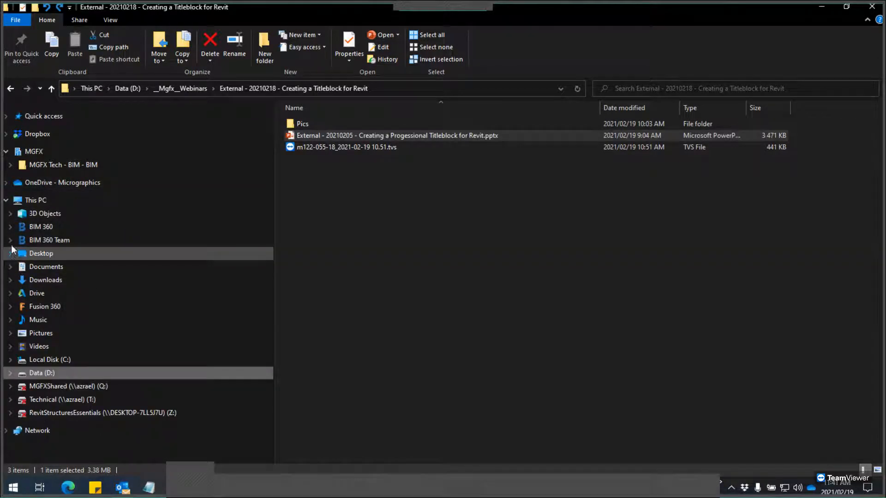
pyautogui.click(10, 165)
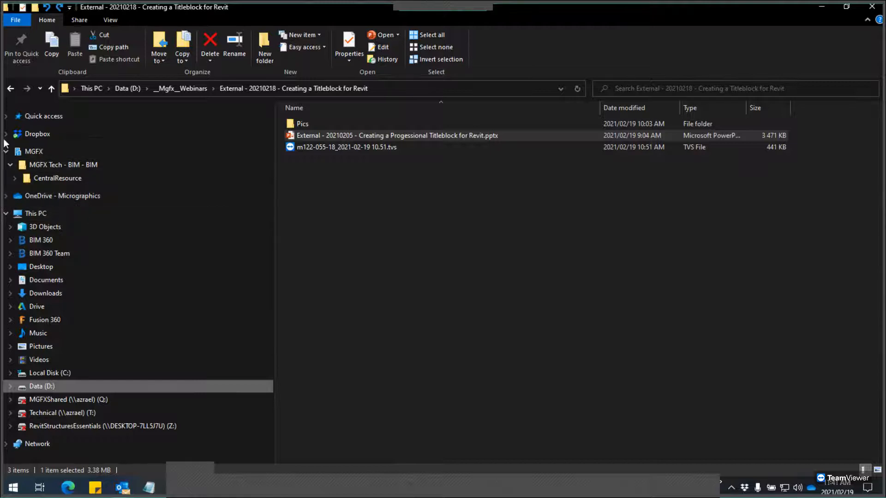
pyautogui.click(15, 178)
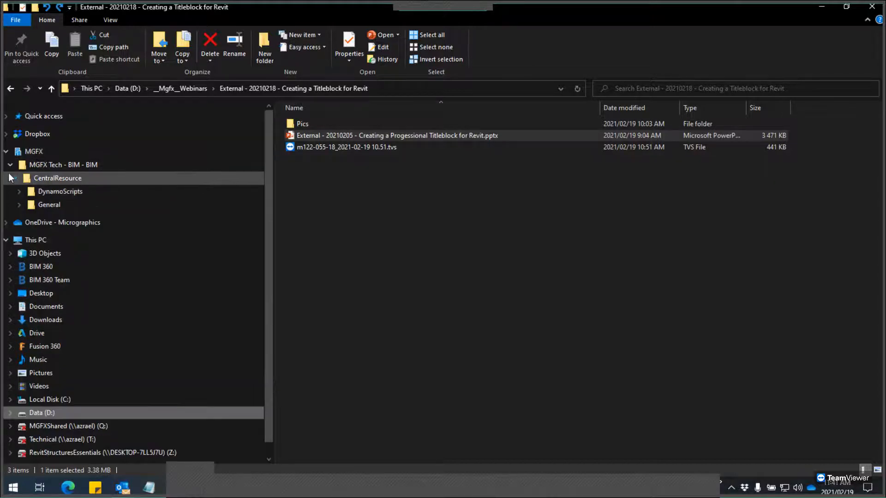
pyautogui.click(10, 267)
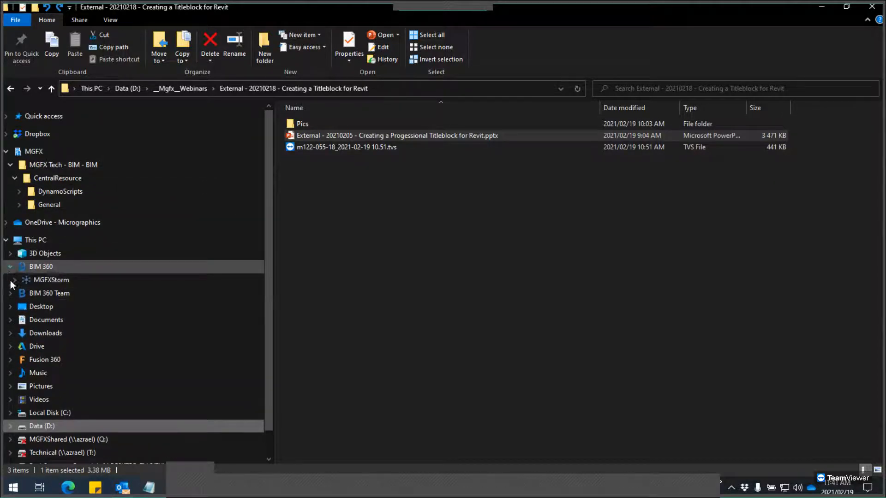
pyautogui.click(15, 280)
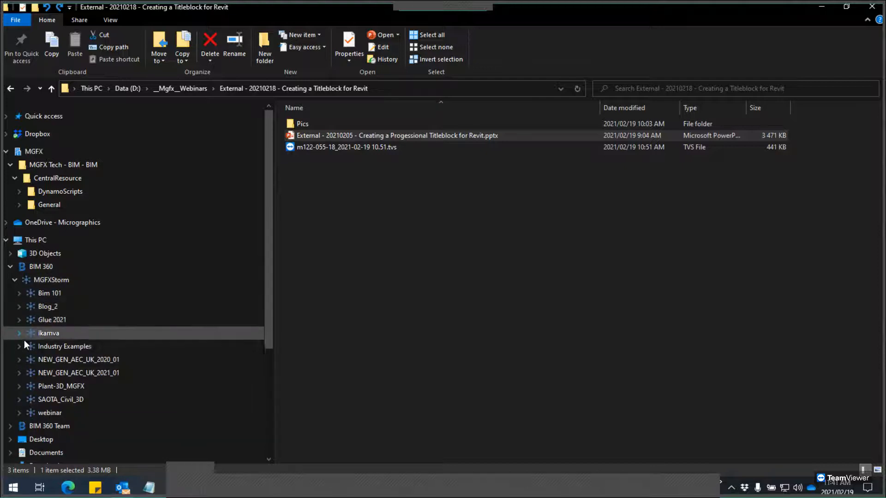
pyautogui.click(18, 373)
pyautogui.click(58, 386)
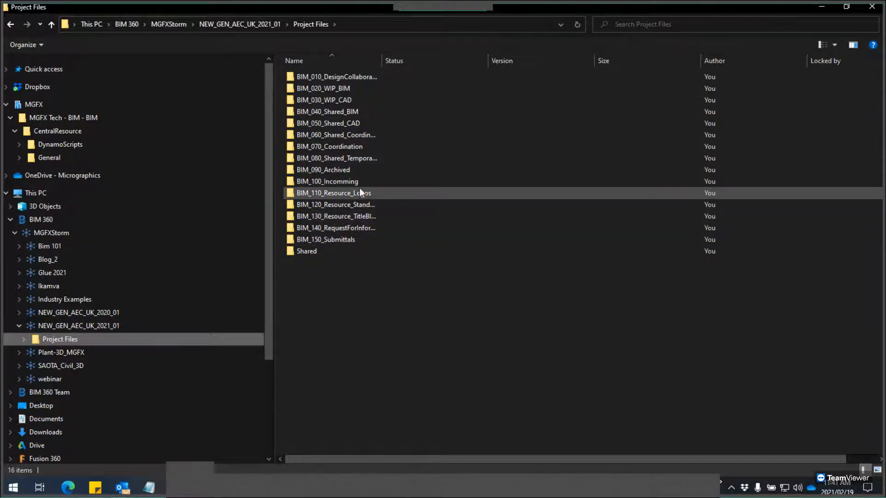
# Open E04-XXX-XX-XX-X1-XX-00010-S0-P01-SharedParameters.txt from the BIM_120_Resource_Standards folder and maximize its Notepad window
pyautogui.moveTo(383, 58); pyautogui.dragTo(552, 58)
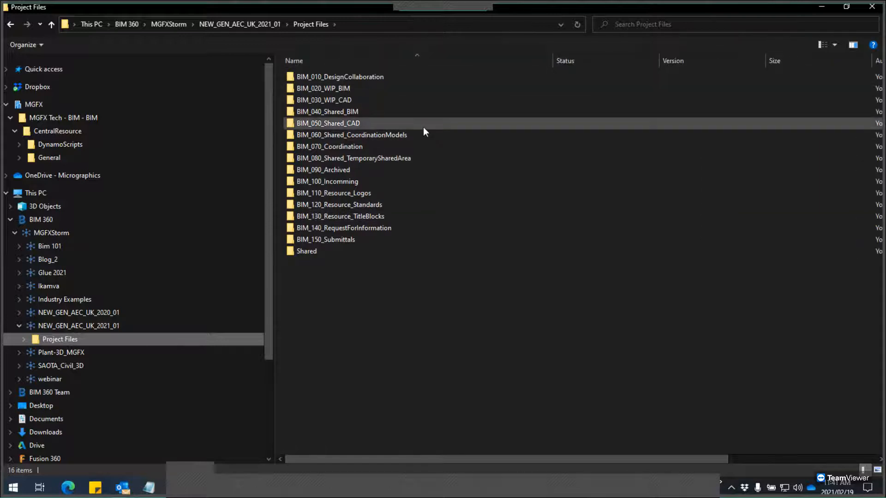
pyautogui.doubleClick(361, 203)
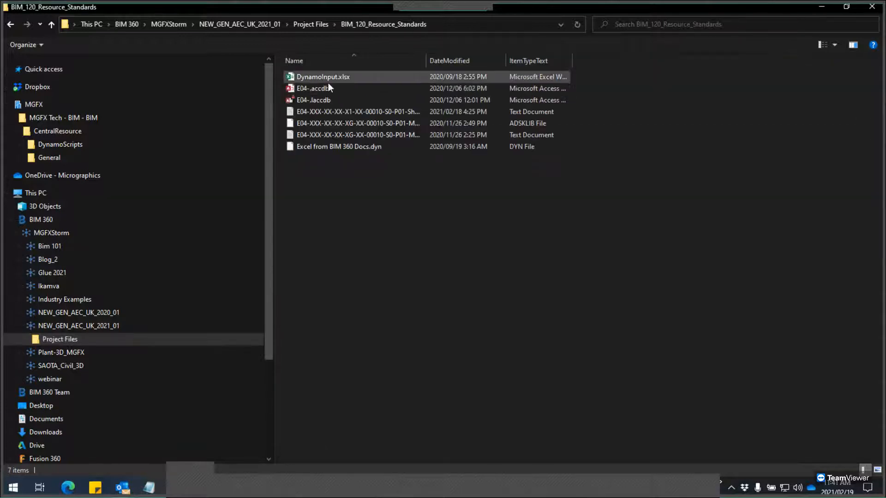
pyautogui.doubleClick(425, 61)
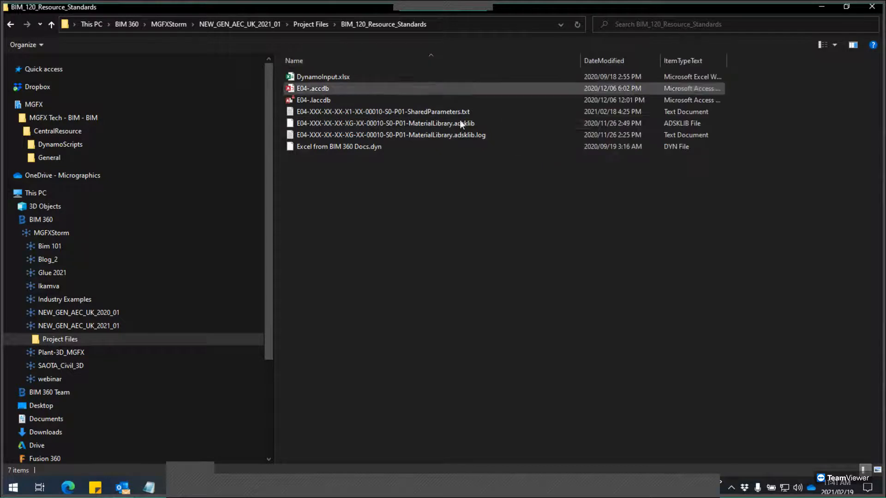
pyautogui.rightClick(420, 111)
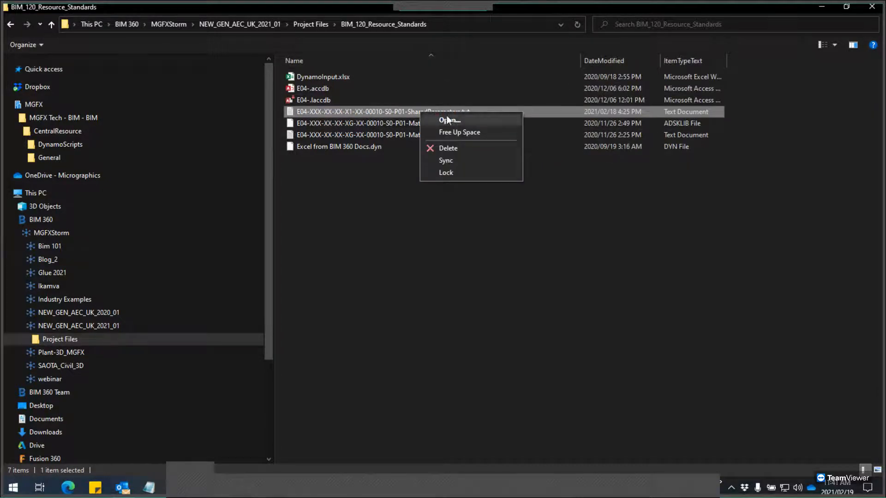
pyautogui.click(446, 118)
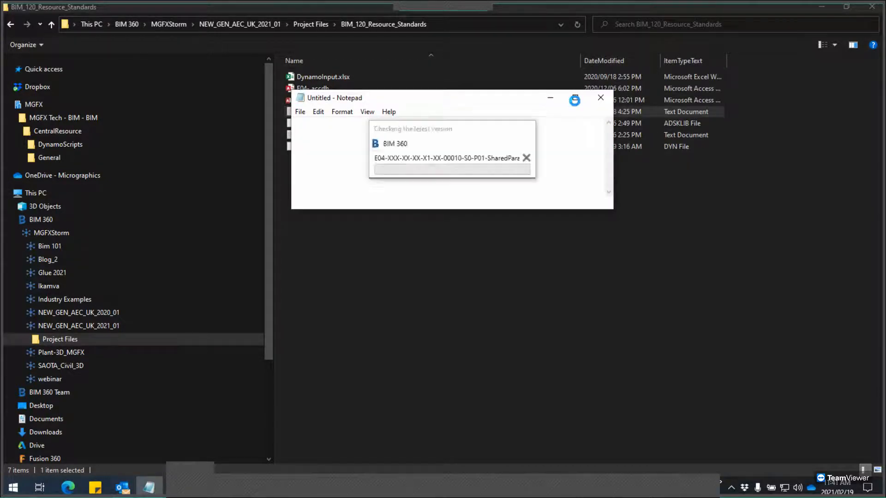
pyautogui.click(576, 97)
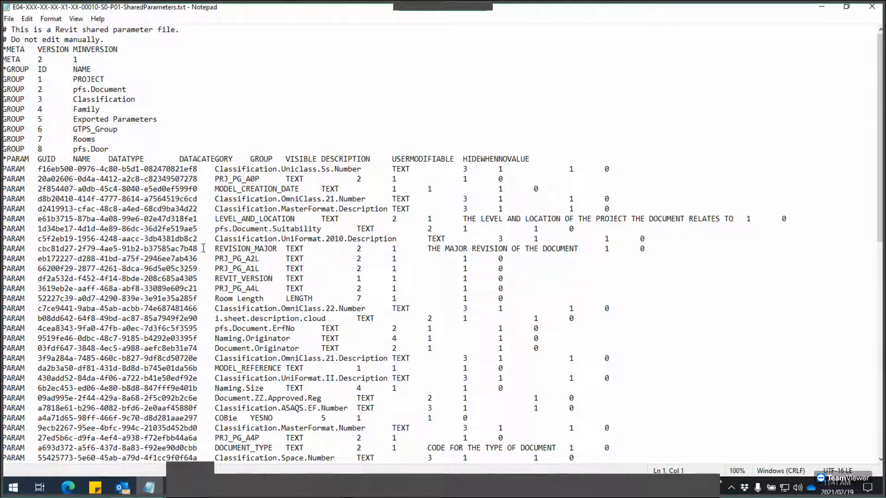
# Highlight the GUID and the name of the REVISION_MAJOR parameter in the shared parameter file
pyautogui.moveTo(199, 249); pyautogui.dragTo(37, 248)
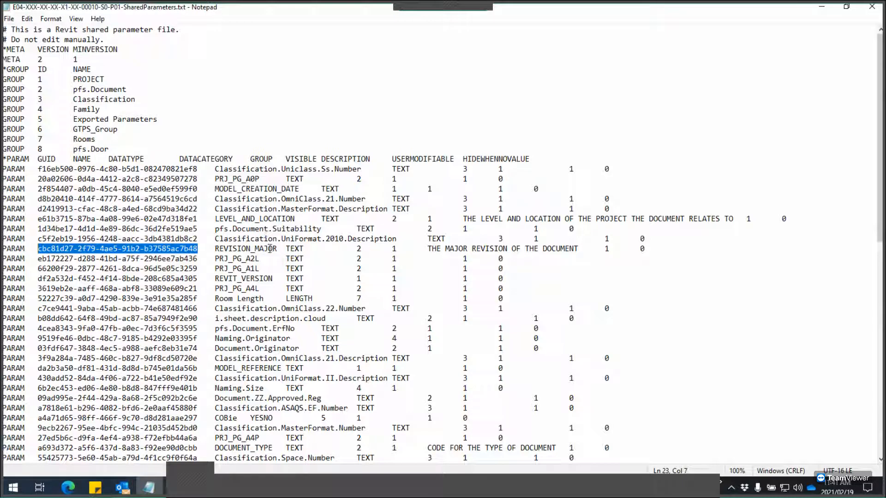
pyautogui.moveTo(277, 249); pyautogui.dragTo(216, 247)
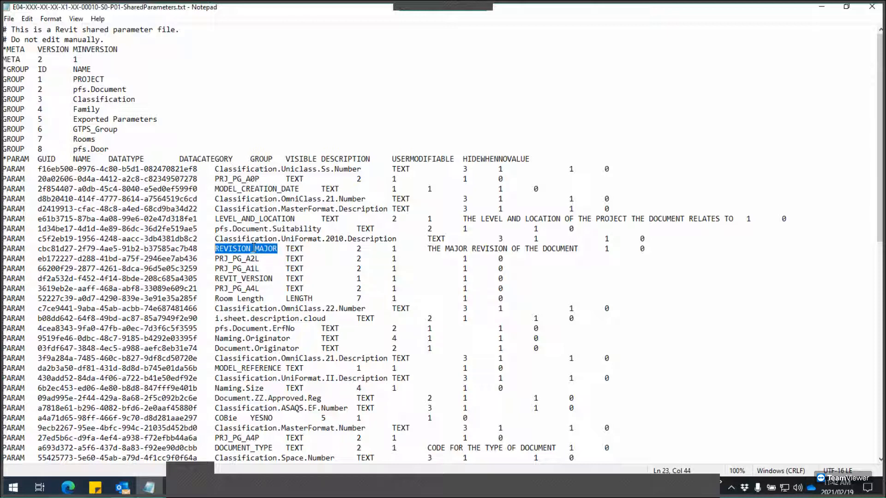
pyautogui.moveTo(199, 248); pyautogui.dragTo(41, 251)
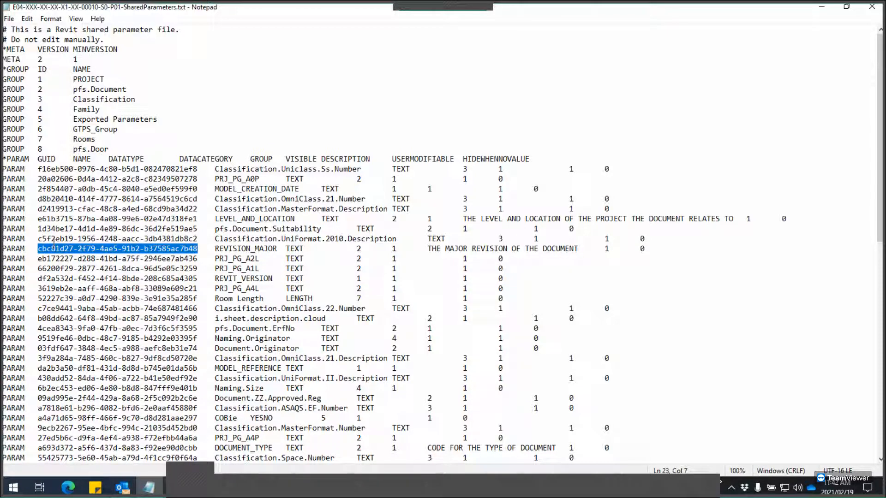
# Switch back to Revit and examine the title block fields and drawing number on the AX1AJ - Floor Plan - Basement_3 sheet
pyautogui.moveTo(443, 9)
pyautogui.click(529, 490)
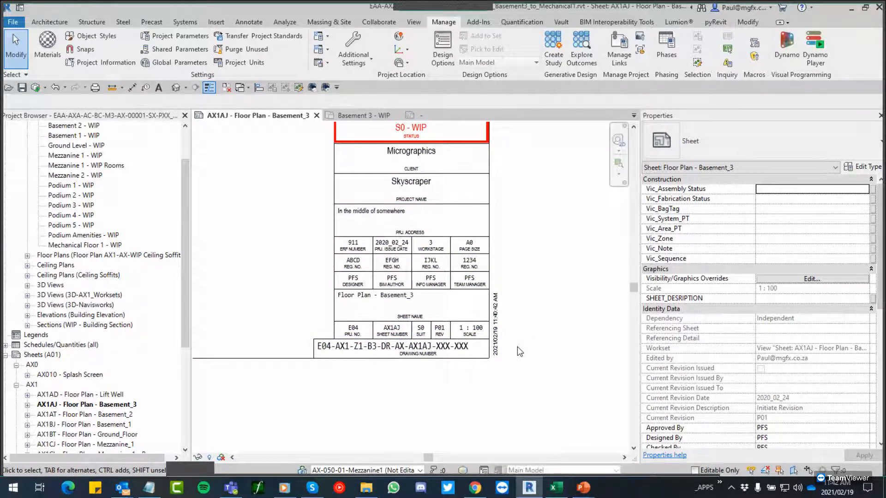
pyautogui.scroll(3, 515, 363)
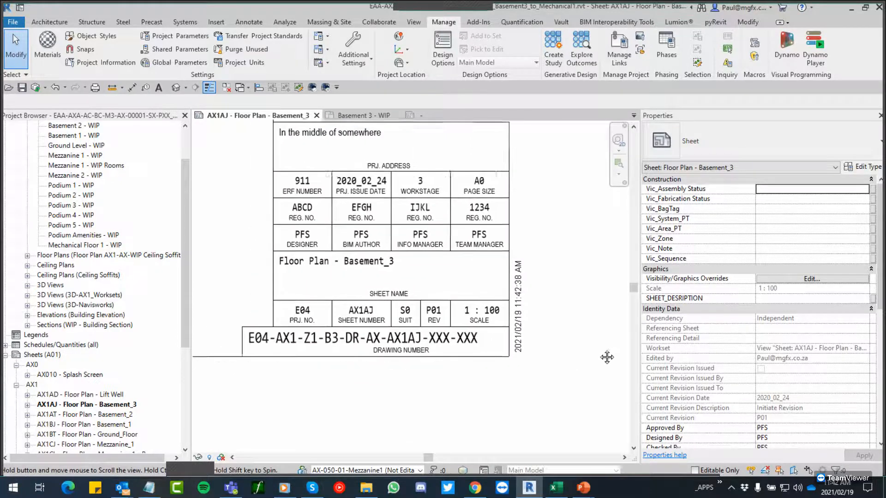
pyautogui.scroll(2, 607, 354)
pyautogui.scroll(-3, 525, 380)
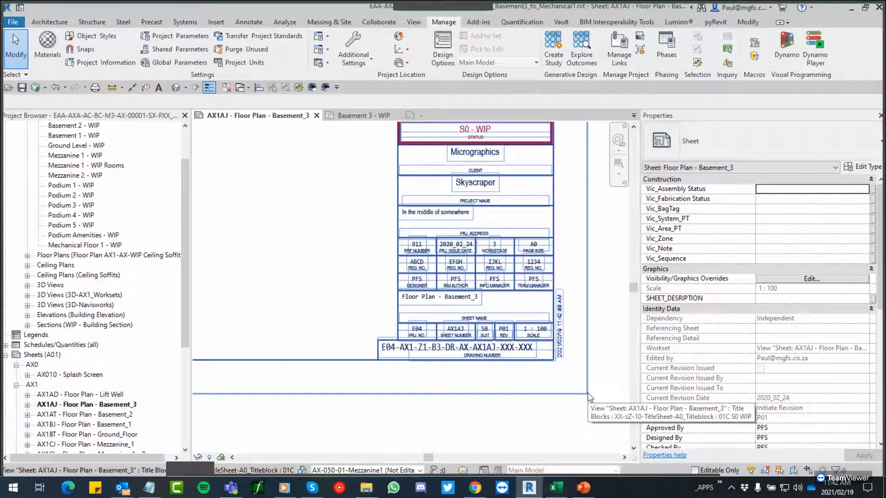
pyautogui.moveTo(614, 366); pyautogui.dragTo(560, 393, button='middle')
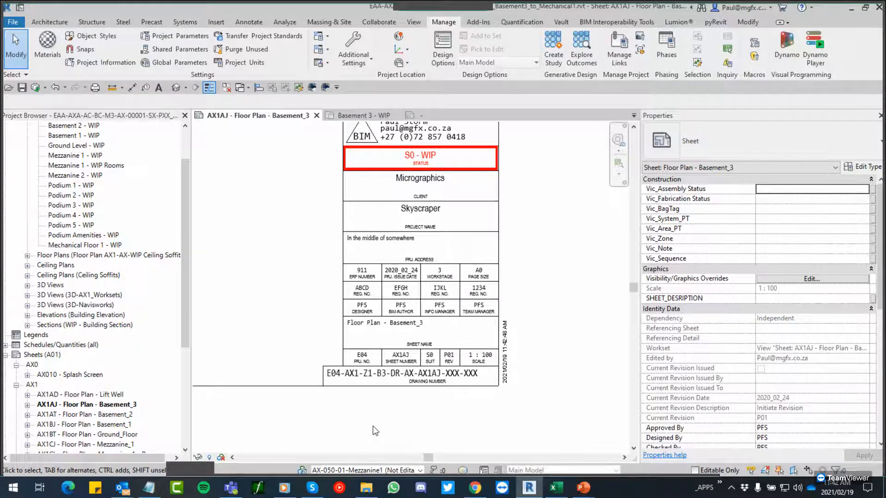
pyautogui.scroll(4, 373, 426)
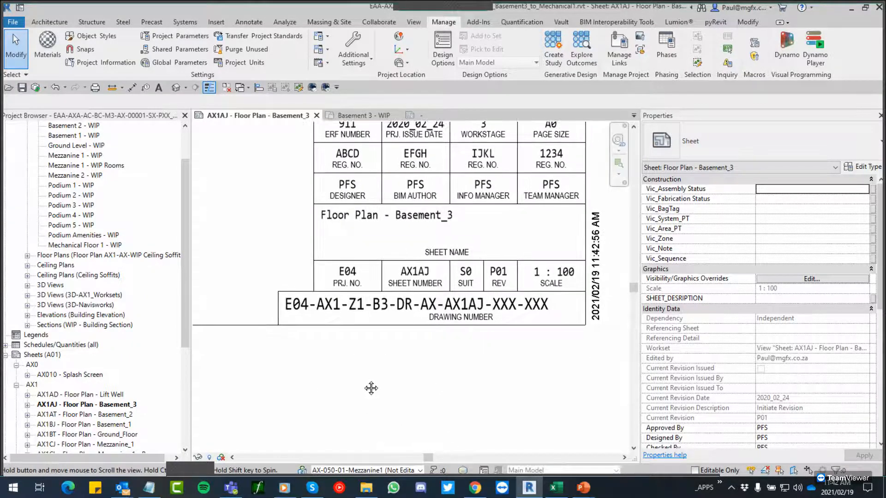
# Open the title block family for editing and add a "-" prefix to pfs.Document.Suitability in the drawing number label
pyautogui.doubleClick(395, 271)
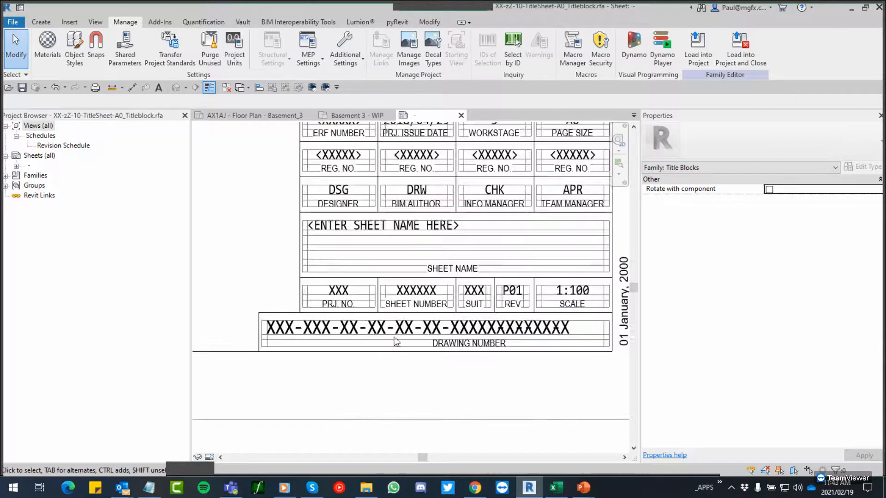
pyautogui.click(447, 329)
pyautogui.click(381, 46)
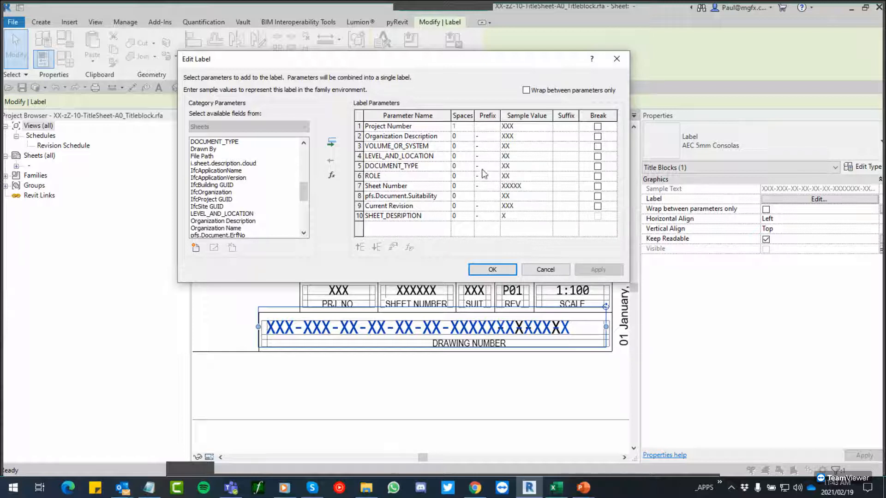
pyautogui.click(484, 196)
pyautogui.write('-')
pyautogui.click(494, 272)
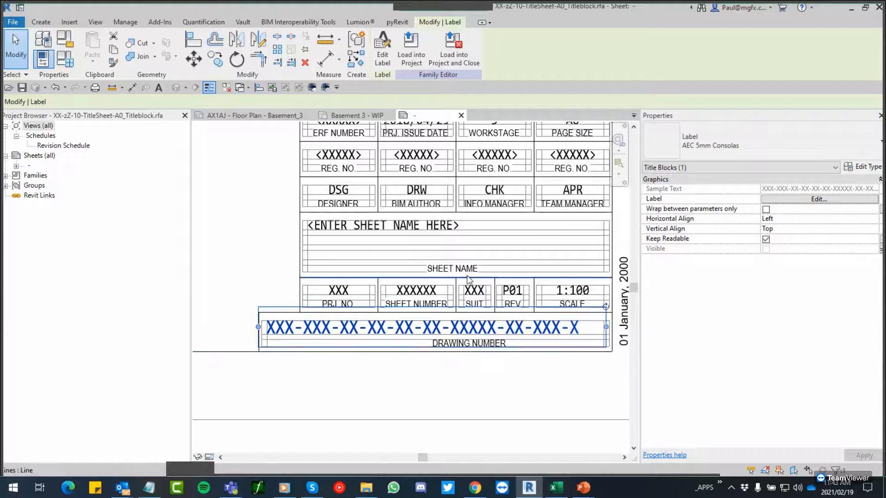
pyautogui.scroll(-2, 349, 277)
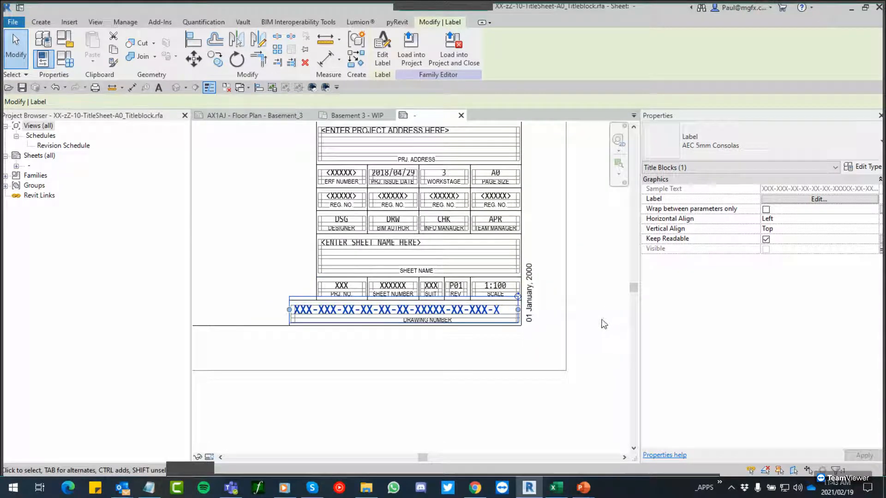
pyautogui.click(598, 297)
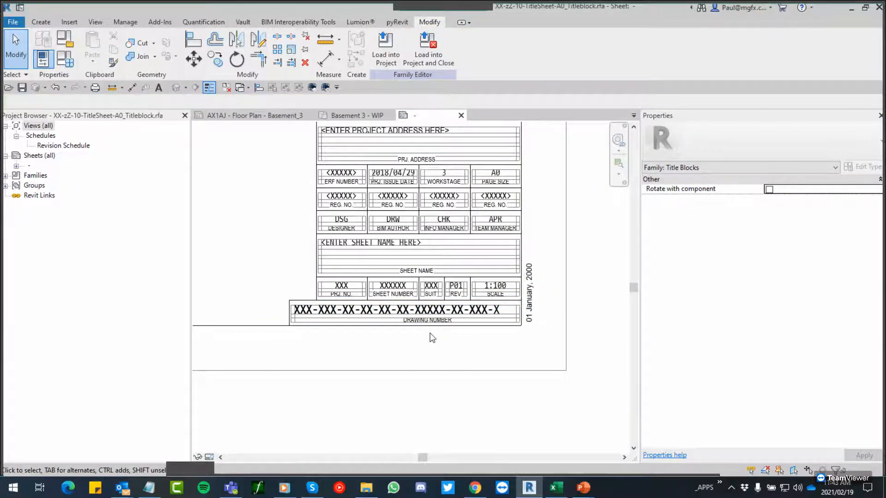
# Inspect which parameter drives the vertical date label beside the title block and close the label editor without changes
pyautogui.scroll(2, 436, 339)
pyautogui.moveTo(438, 341); pyautogui.dragTo(457, 339, button='middle')
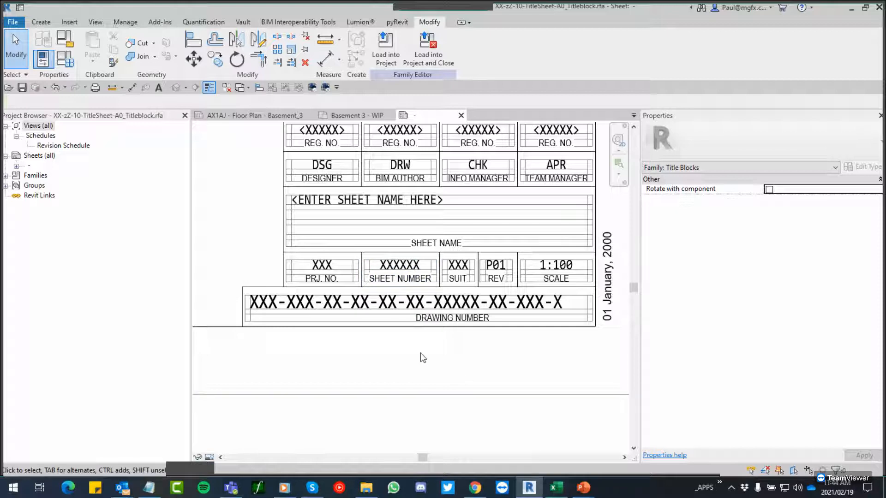
pyautogui.scroll(-2, 424, 358)
pyautogui.moveTo(411, 395); pyautogui.dragTo(464, 408, button='middle')
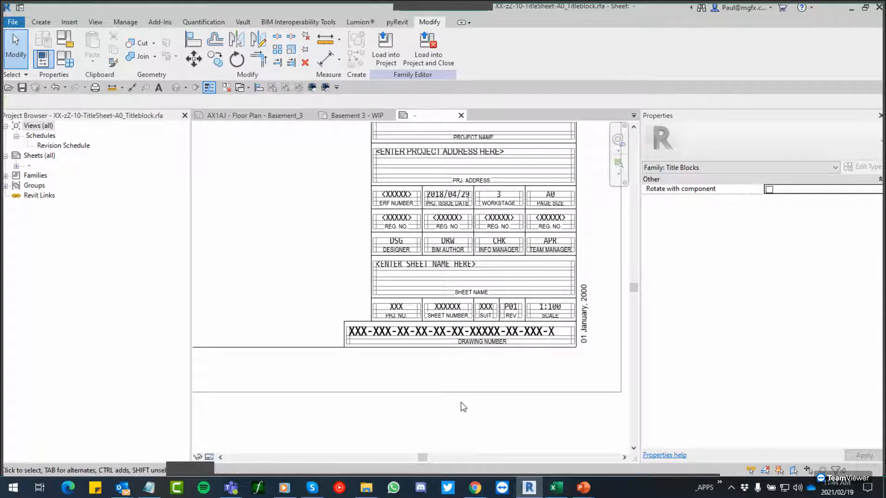
pyautogui.scroll(3, 605, 346)
pyautogui.moveTo(606, 349); pyautogui.dragTo(513, 351, button='middle')
pyautogui.click(471, 266)
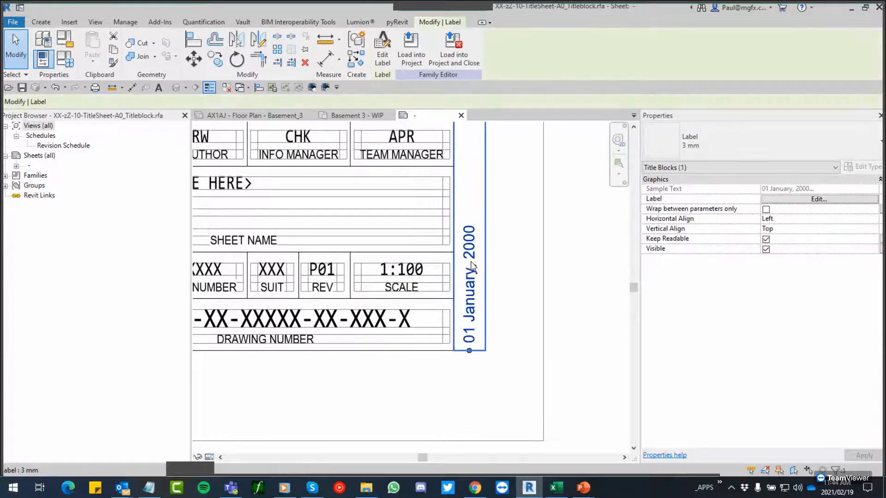
pyautogui.click(381, 51)
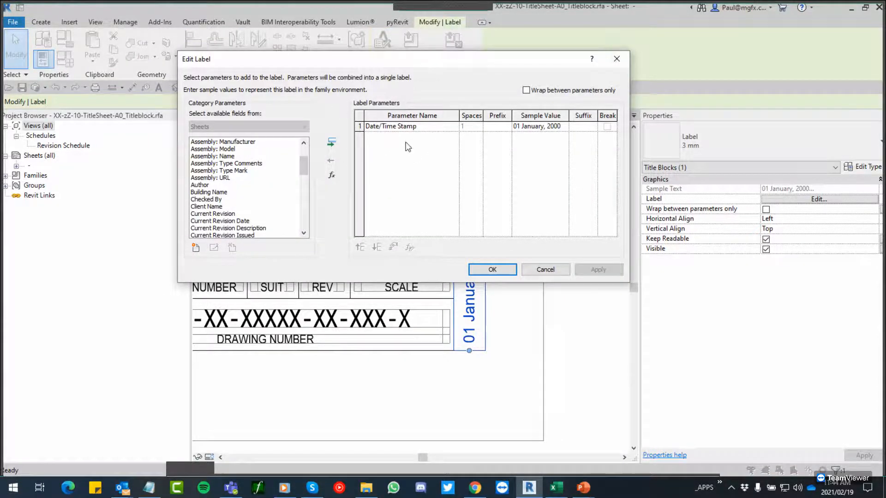
pyautogui.click(553, 269)
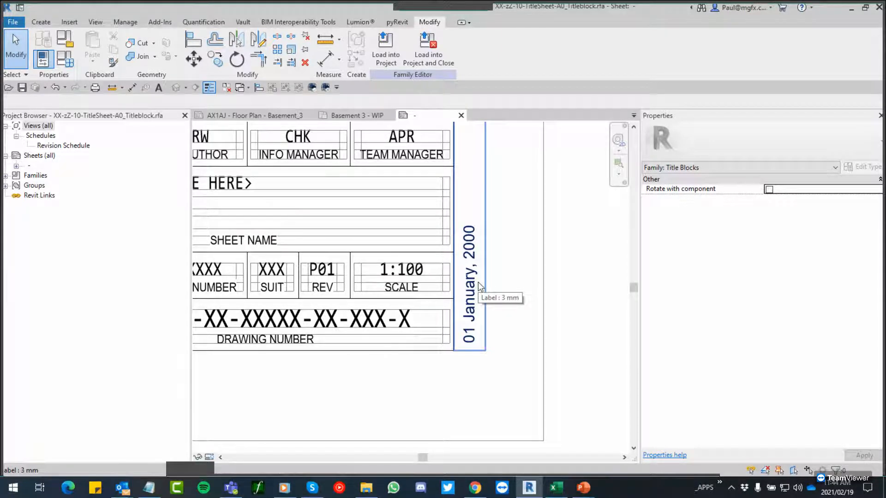
pyautogui.rightClick(479, 282)
pyautogui.click(513, 297)
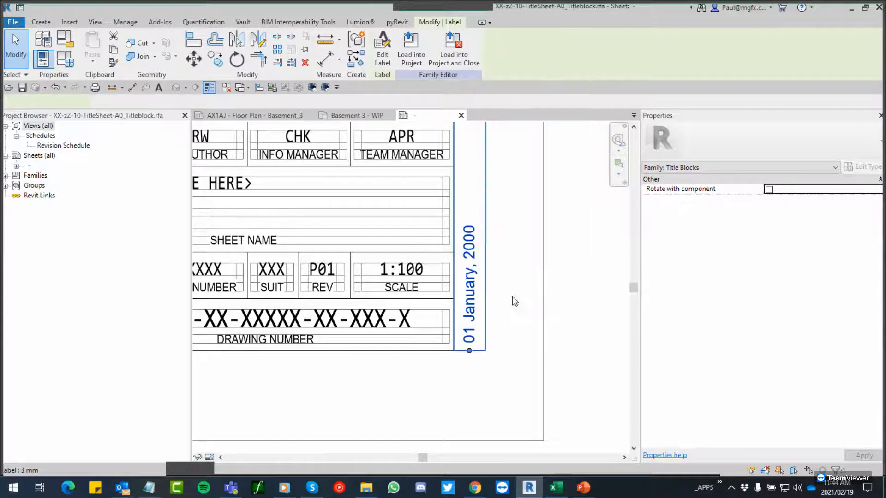
pyautogui.click(562, 308)
pyautogui.press('ctrl')
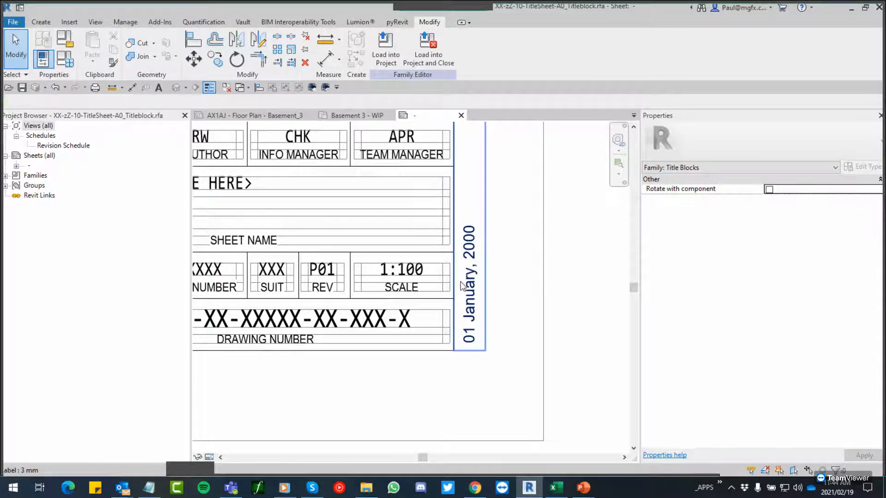
pyautogui.scroll(-1, 497, 291)
pyautogui.moveTo(539, 293); pyautogui.dragTo(599, 310, button='middle')
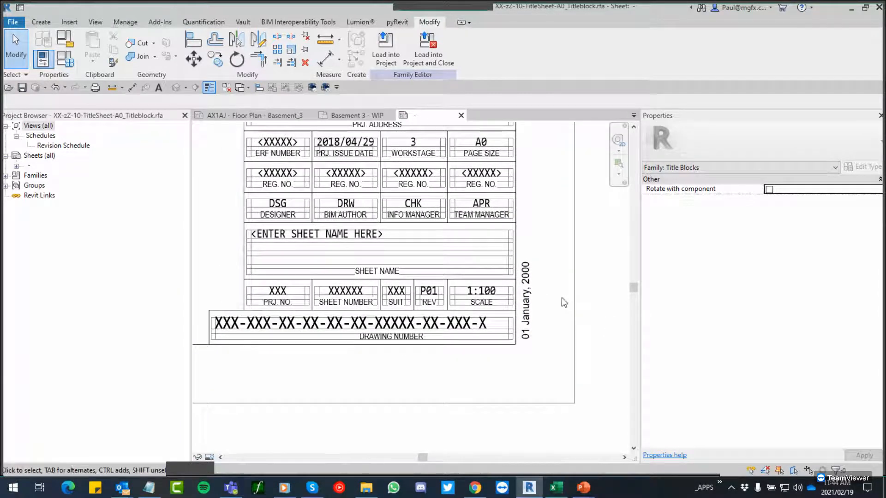
# Recheck the parameter behind the vertical date stamp label beside the title block and leave the label unchanged
pyautogui.scroll(-2, 432, 293)
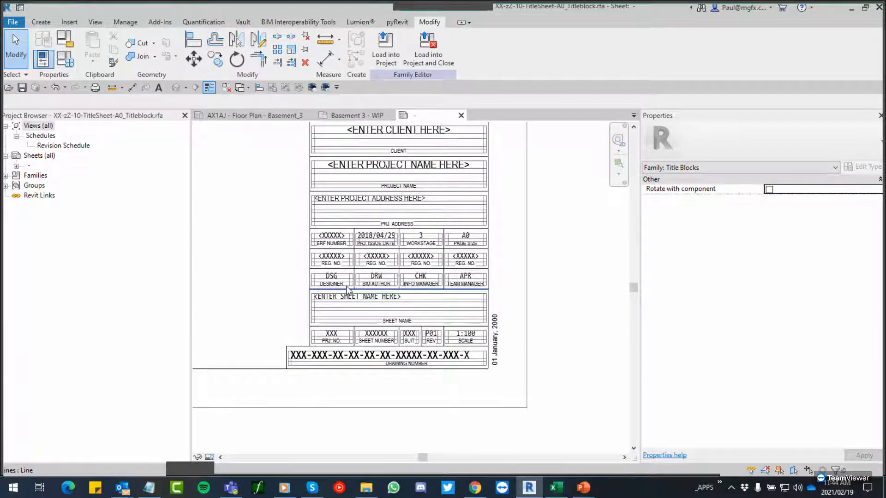
pyautogui.scroll(4, 495, 367)
pyautogui.moveTo(524, 404); pyautogui.dragTo(455, 408, button='middle')
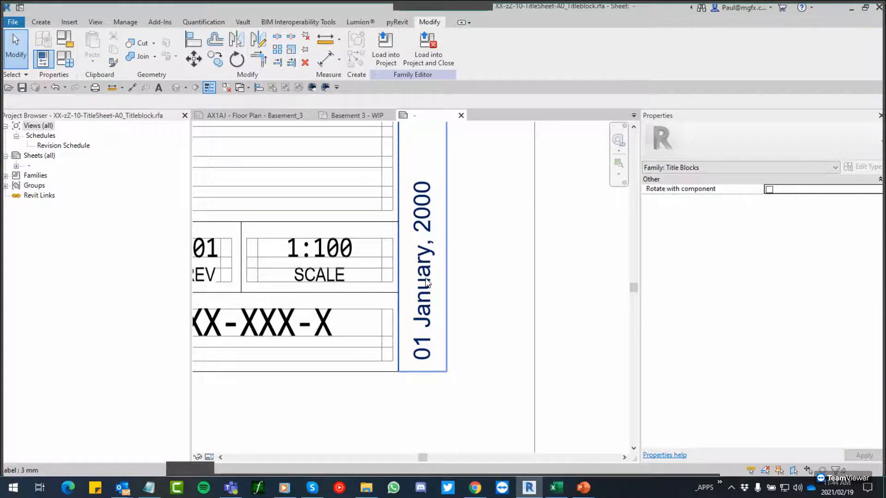
pyautogui.click(428, 325)
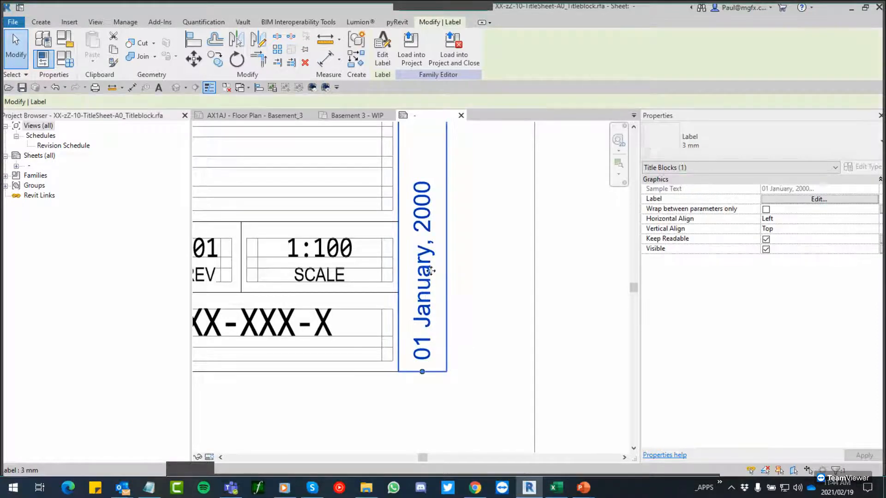
pyautogui.click(794, 198)
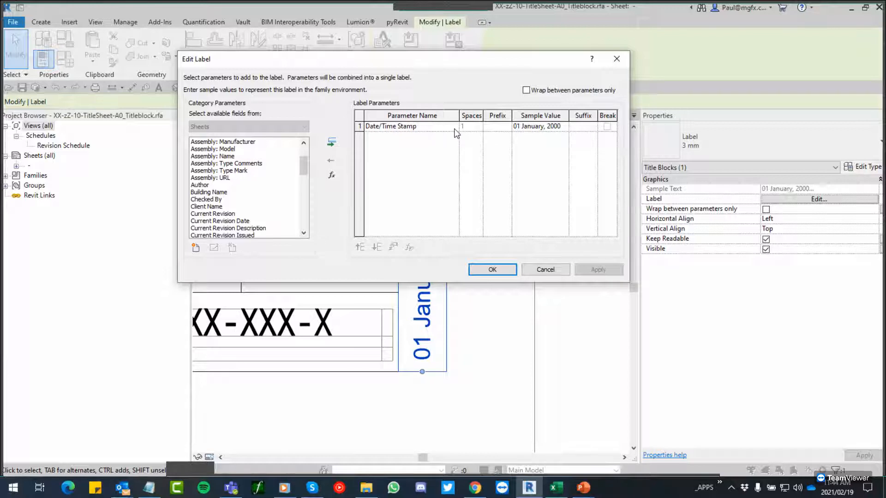
pyautogui.click(544, 270)
pyautogui.click(479, 252)
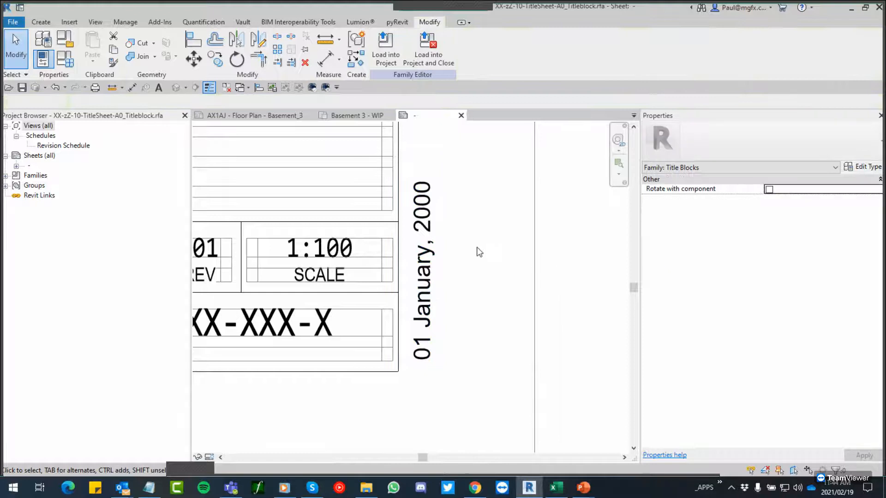
# Save the title block family, replacing the existing XX-zZ-10-TitleSheet-A0_Titleblock.rfa file
pyautogui.scroll(-3, 479, 250)
pyautogui.moveTo(482, 255); pyautogui.dragTo(564, 279, button='middle')
pyautogui.scroll(-2, 461, 265)
pyautogui.scroll(-1, 381, 269)
pyautogui.moveTo(380, 268); pyautogui.dragTo(485, 310, button='middle')
pyautogui.click(22, 90)
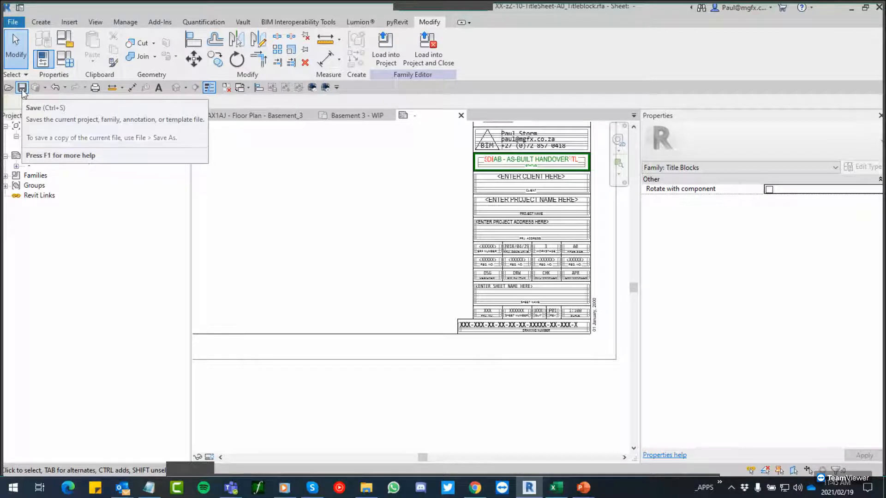
pyautogui.click(22, 89)
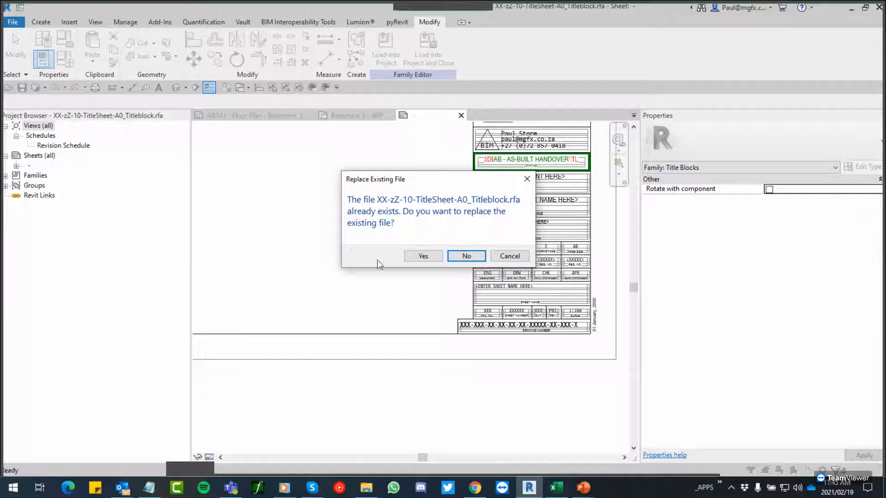
pyautogui.click(430, 256)
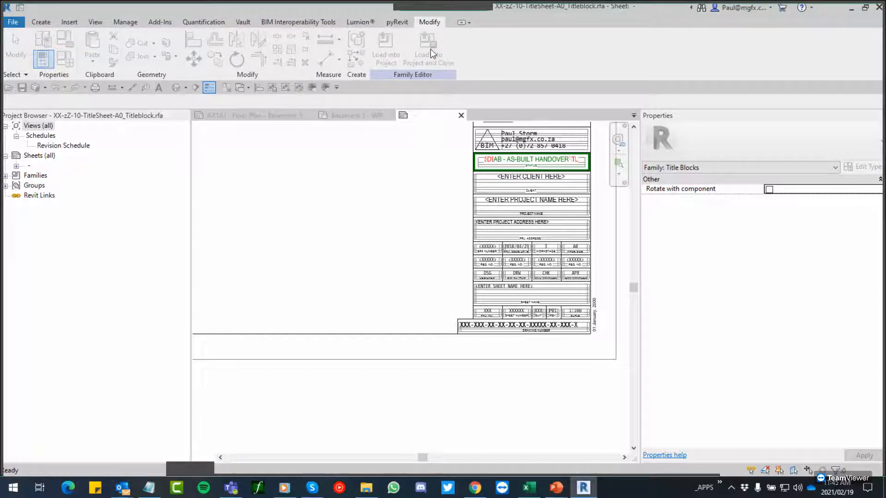
# Load the title block family into the project and close it, overwriting the existing version and its parameter values
pyautogui.click(431, 49)
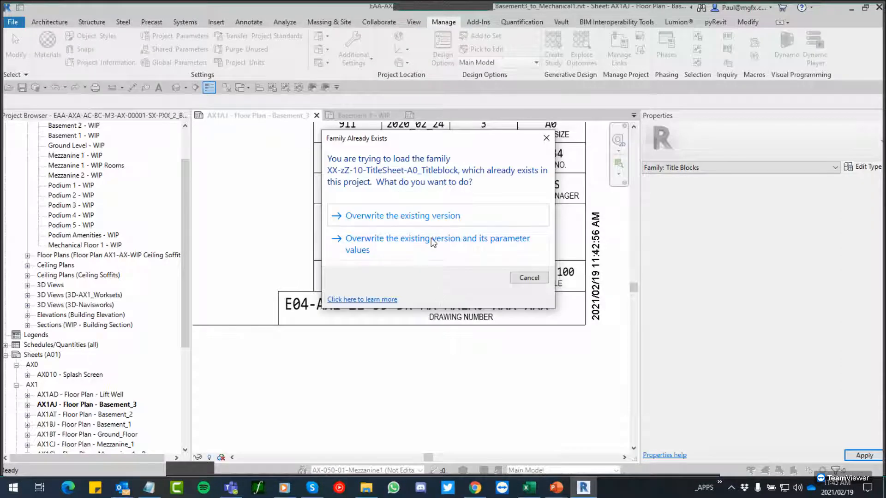
pyautogui.click(431, 238)
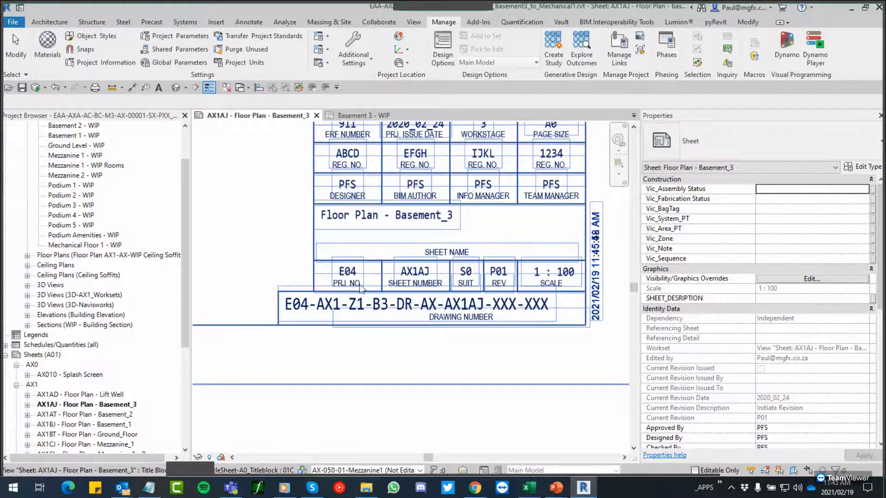
pyautogui.scroll(-3, 425, 364)
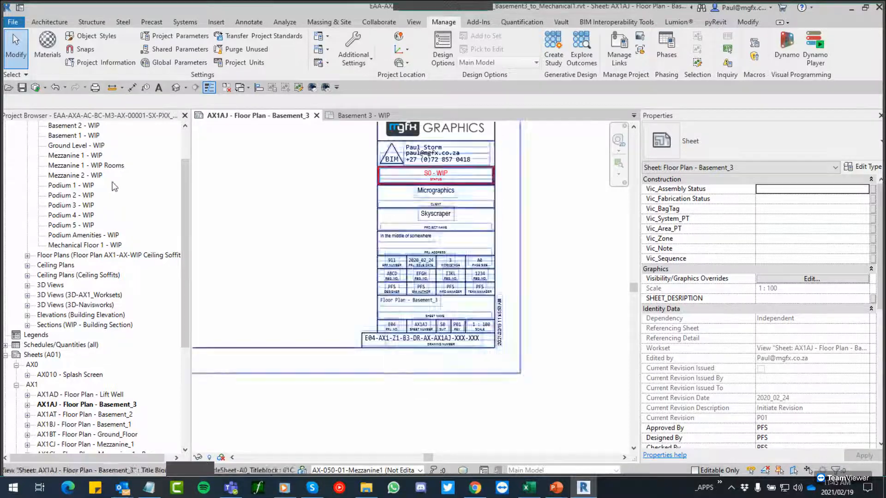
# Review the project parameters and browse the pfs.Document shared parameter group as for a new parameter, without adding one
pyautogui.click(191, 40)
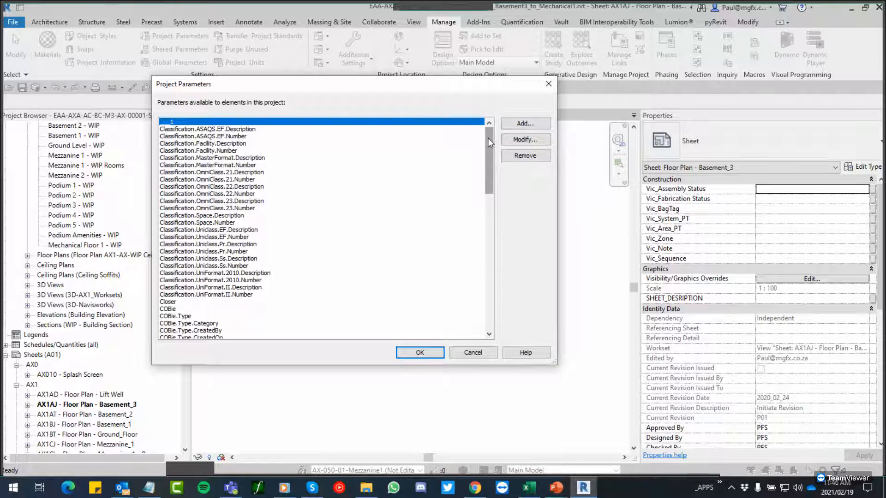
pyautogui.moveTo(488, 137); pyautogui.dragTo(481, 243)
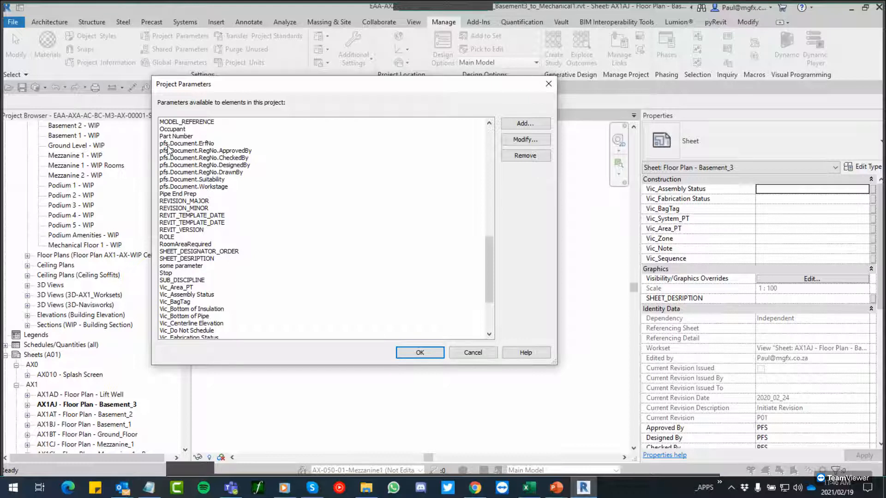
pyautogui.click(525, 123)
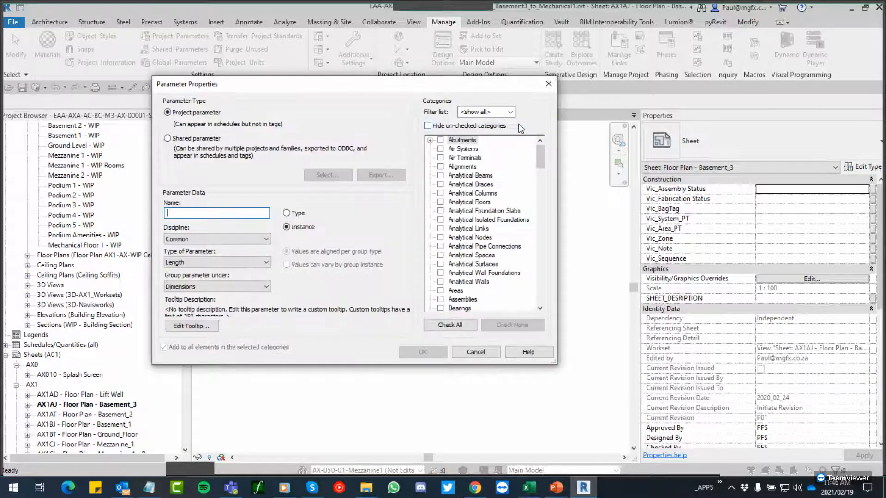
pyautogui.click(168, 139)
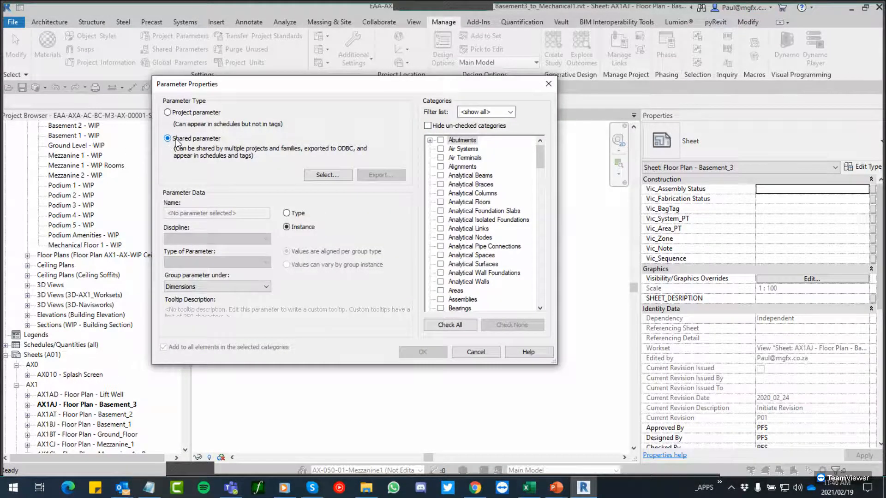
pyautogui.click(327, 176)
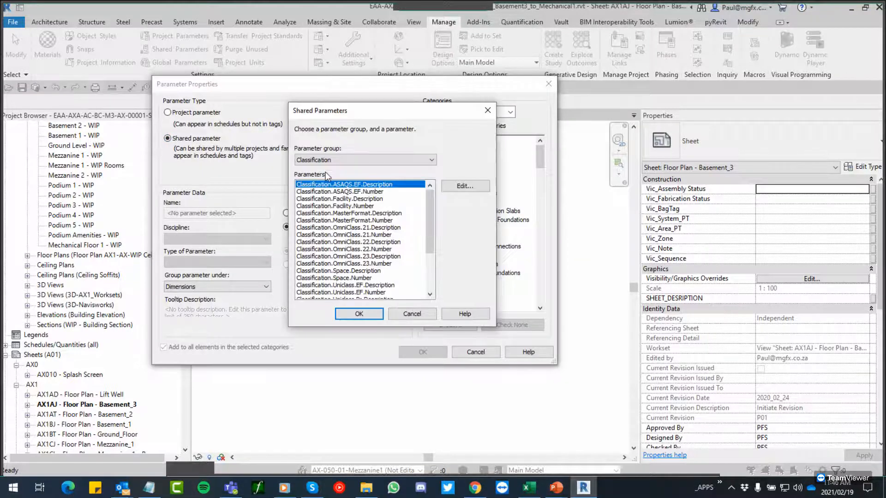
pyautogui.click(324, 159)
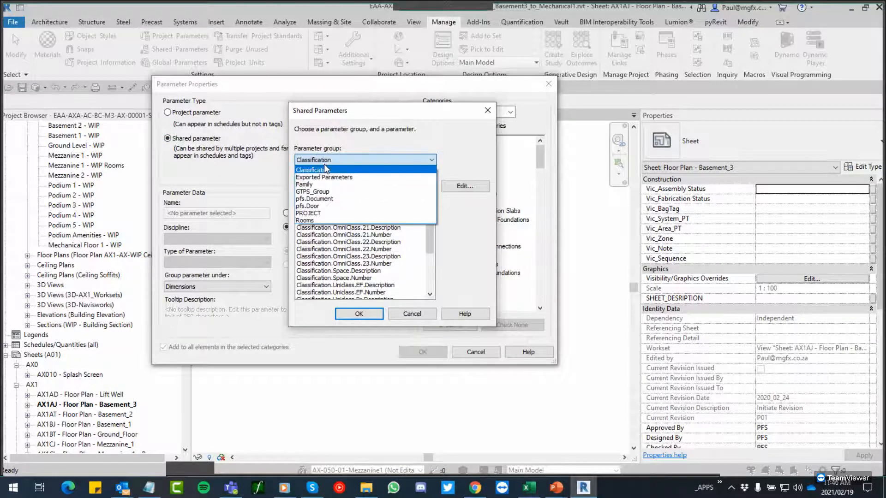
pyautogui.click(325, 199)
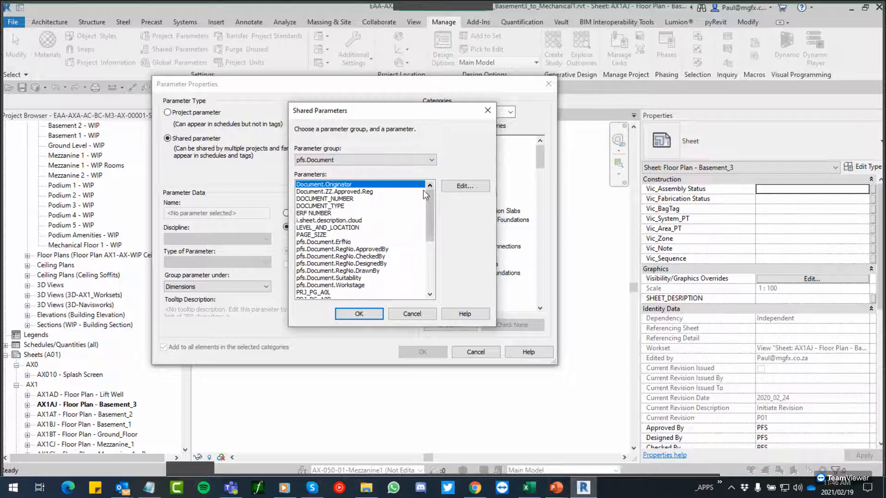
pyautogui.moveTo(430, 203); pyautogui.dragTo(431, 220)
pyautogui.click(365, 221)
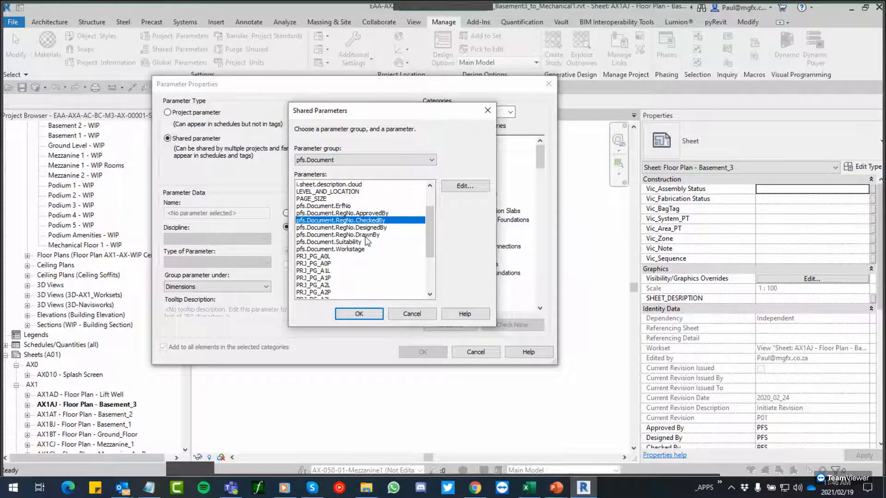
pyautogui.click(412, 314)
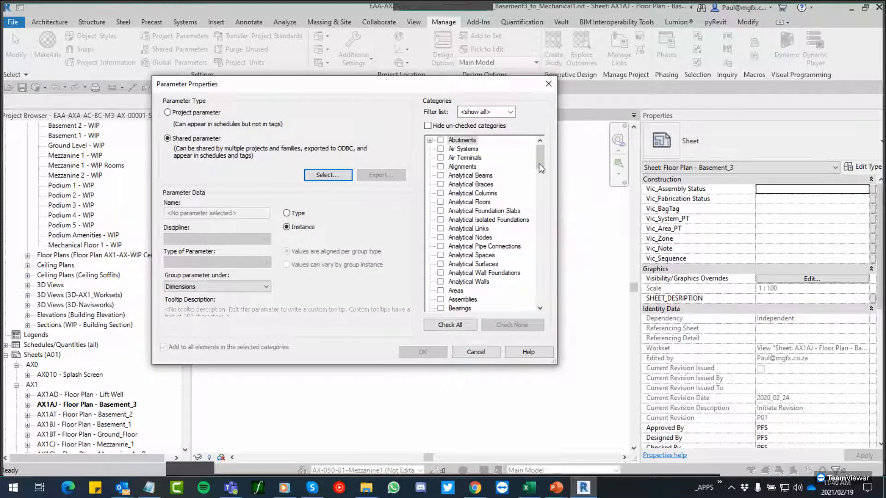
pyautogui.moveTo(541, 168)
pyautogui.mouseDown()
pyautogui.moveTo(538, 287)
pyautogui.moveTo(536, 141)
pyautogui.moveTo(548, 295)
pyautogui.moveTo(541, 162)
pyautogui.mouseUp()
pyautogui.click(548, 84)
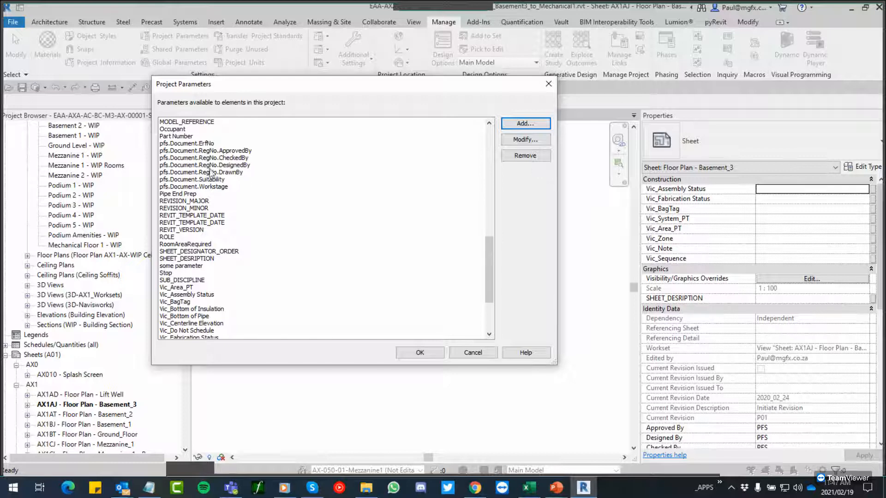
# Inspect the properties and assigned category of the pfs.Document.Workstage project parameter
pyautogui.click(235, 187)
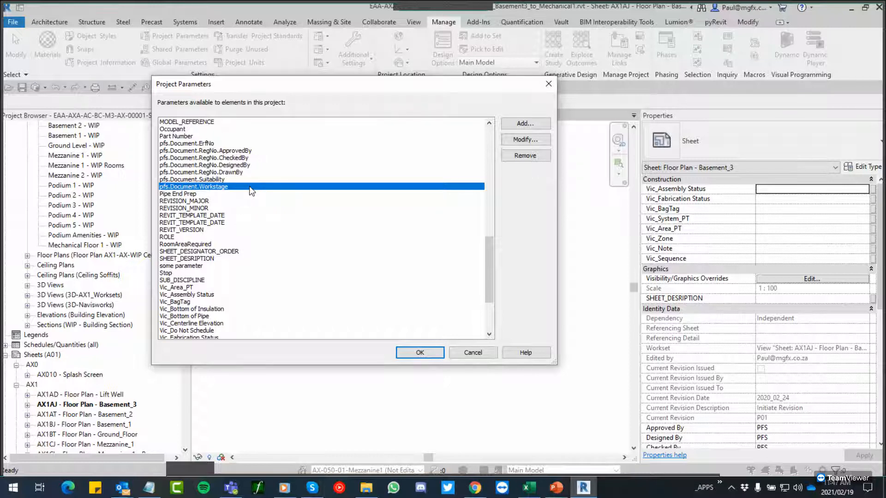
pyautogui.click(535, 139)
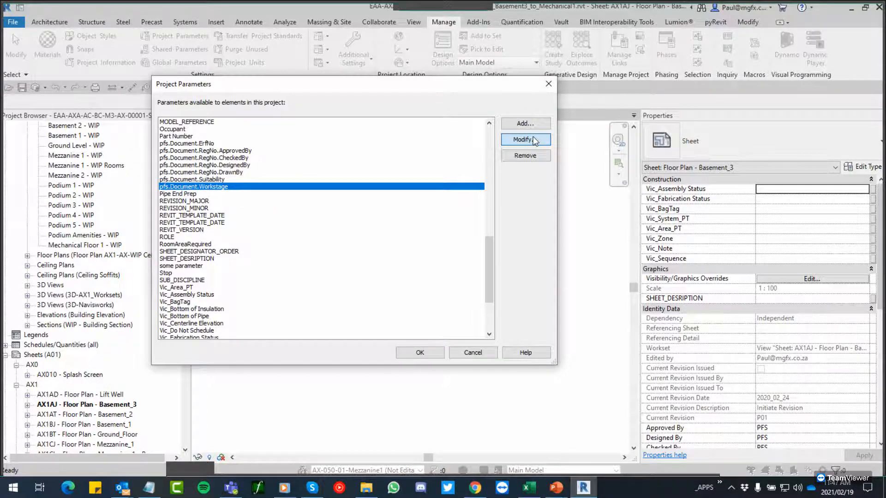
pyautogui.moveTo(543, 152); pyautogui.dragTo(538, 252)
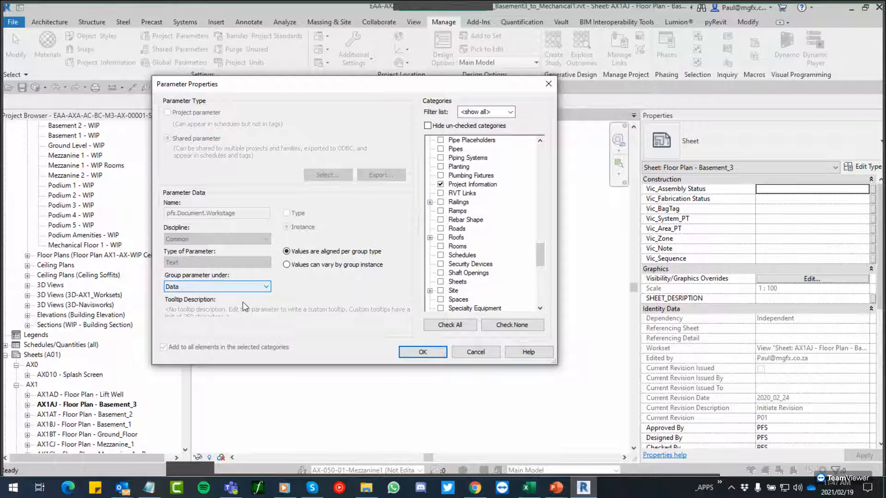
pyautogui.click(430, 352)
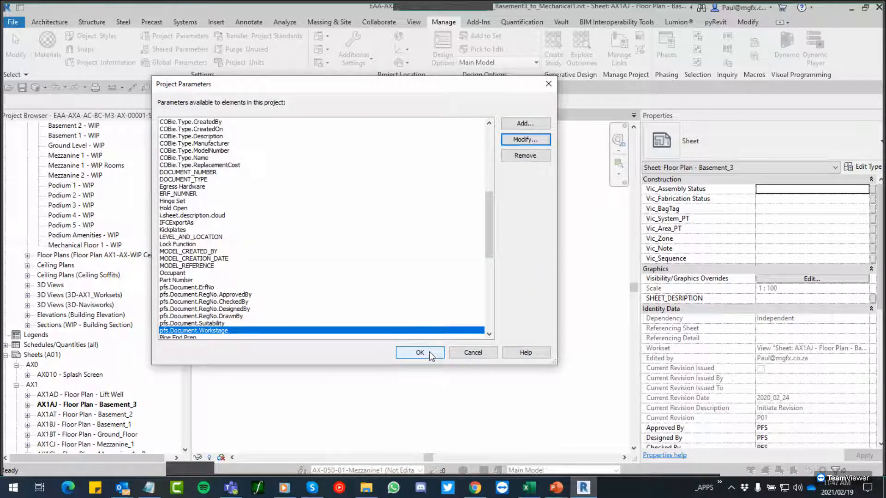
pyautogui.click(429, 352)
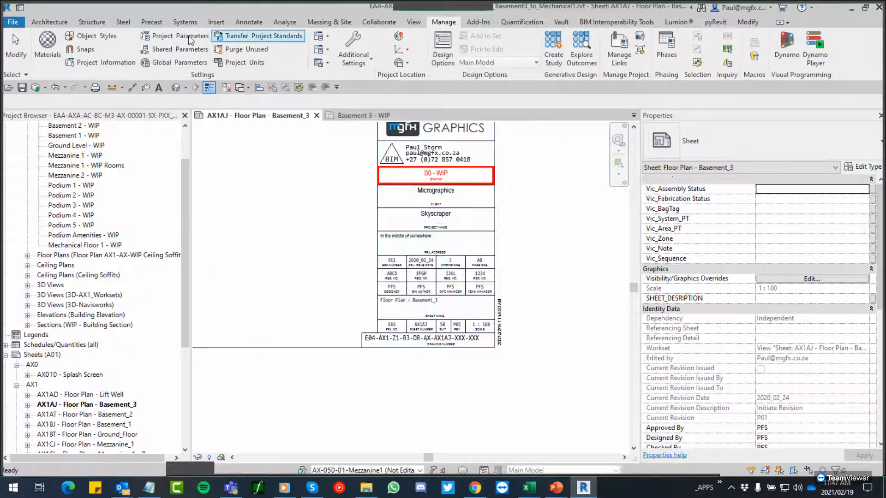
# Examine the pfs.Document.Workstage and pfs.Document.ErfNo entries in the project information and close it without changes
pyautogui.click(102, 62)
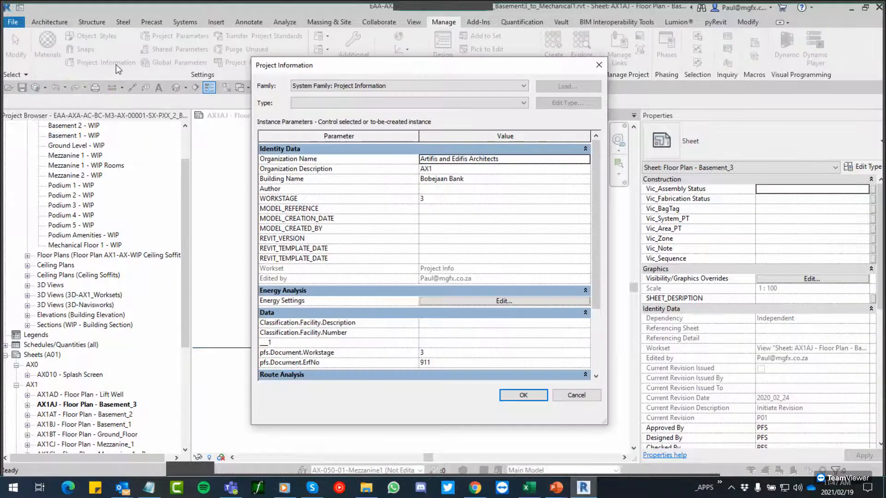
pyautogui.moveTo(597, 154); pyautogui.dragTo(598, 225)
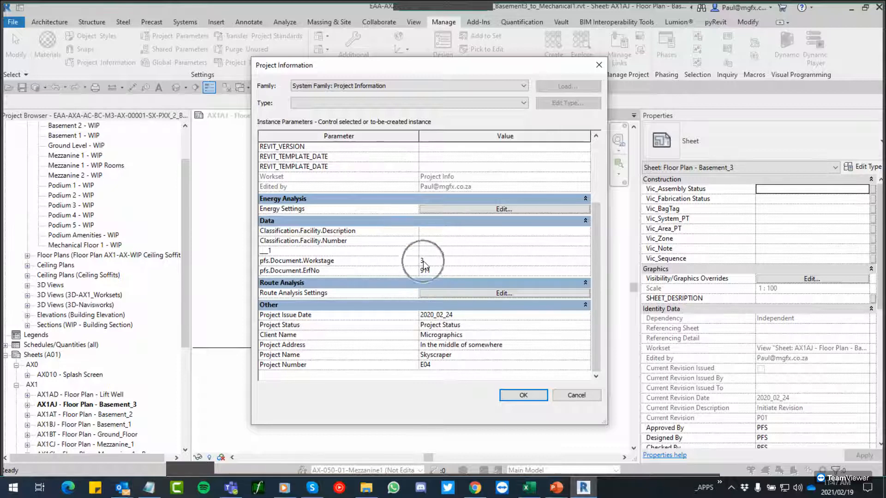
pyautogui.click(597, 67)
# Check which category pfs.Document.RegNo.DesignedBy is assigned to and locate that parameter in the Basement_3 sheet's properties
pyautogui.click(179, 33)
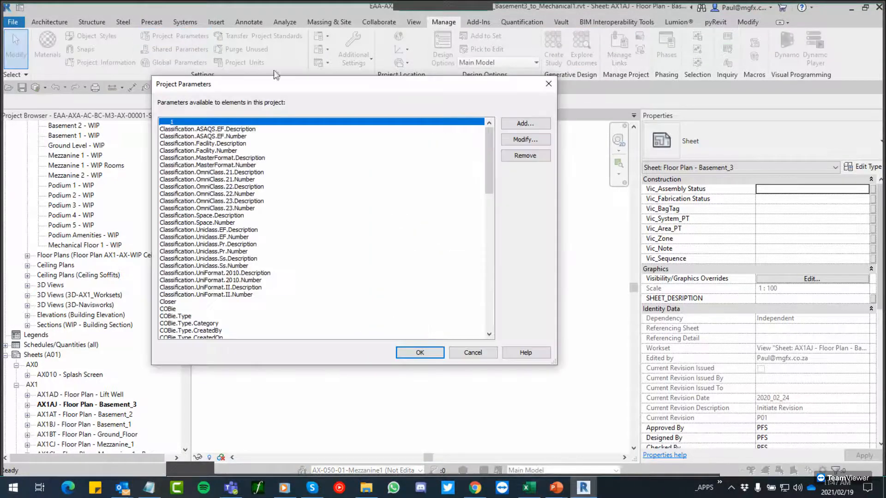
pyautogui.moveTo(488, 143); pyautogui.dragTo(489, 239)
pyautogui.click(218, 202)
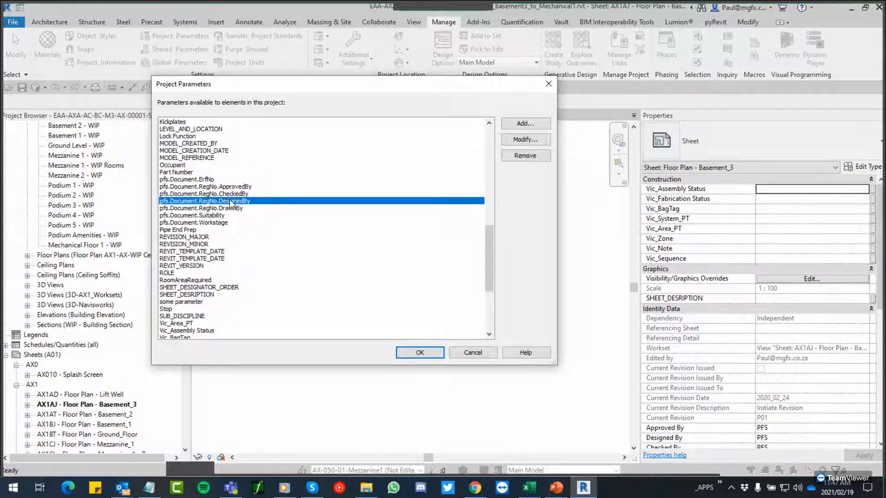
pyautogui.click(521, 139)
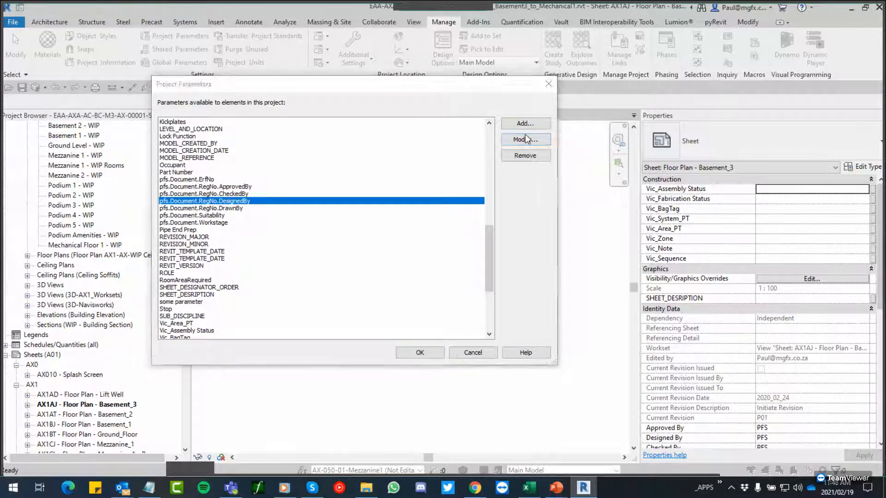
pyautogui.moveTo(538, 150); pyautogui.dragTo(533, 253)
pyautogui.click(452, 248)
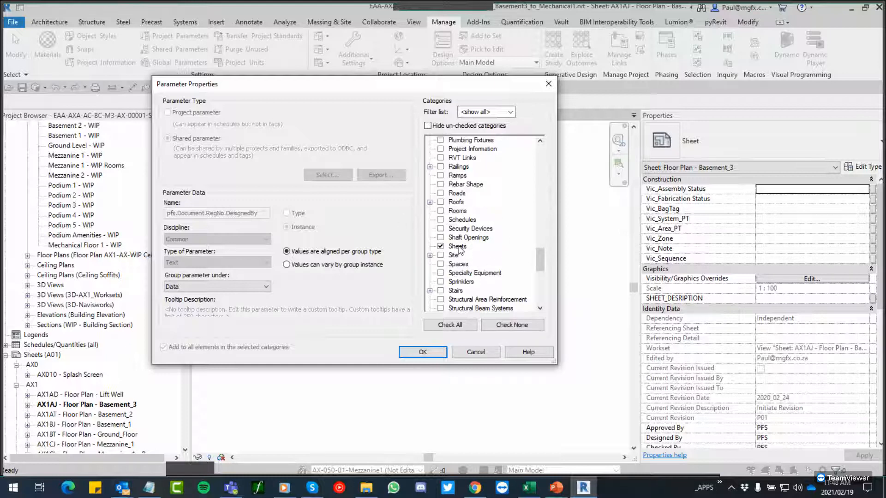
pyautogui.click(421, 352)
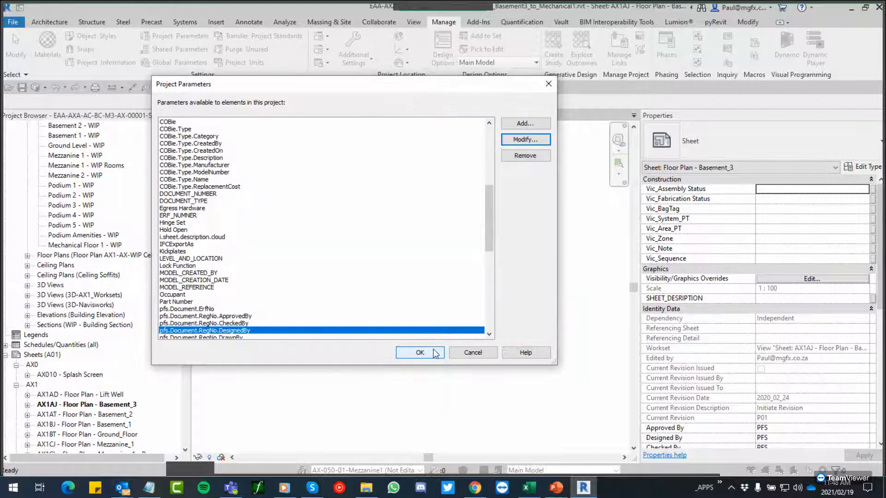
pyautogui.click(420, 355)
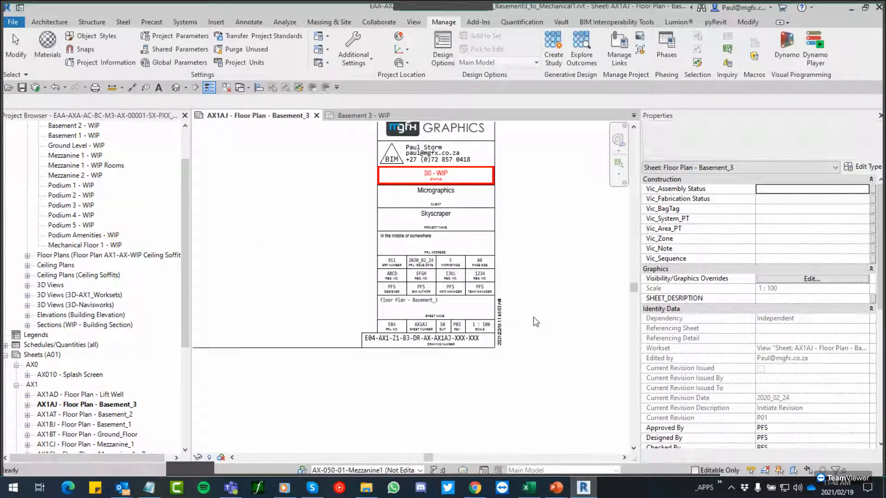
pyautogui.scroll(-5, 739, 304)
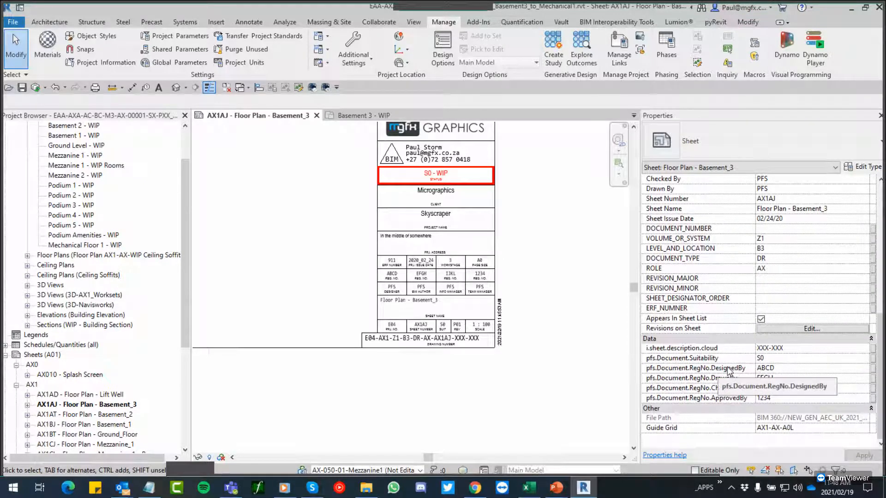
# Set pfs.Document.RegNo.DesignedBy of the Basement_3 sheet to 1234 and check the designer's REG. NO. field in its title block
pyautogui.click(784, 367)
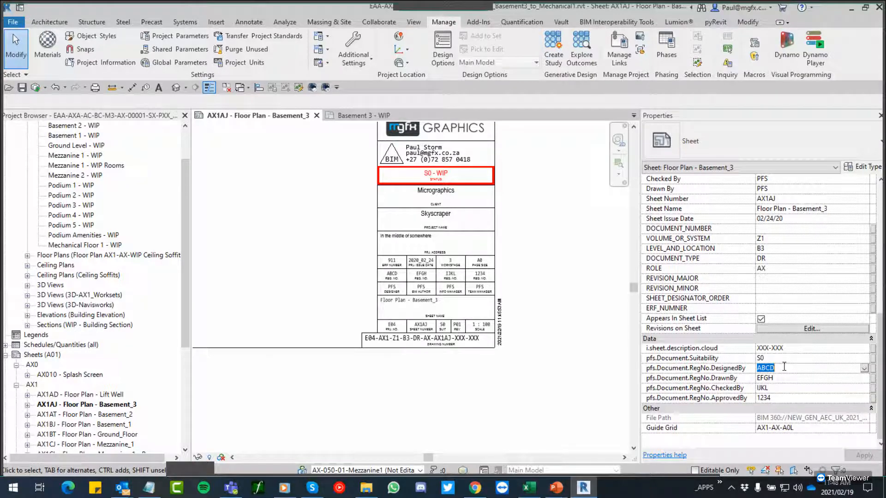
pyautogui.write('1234')
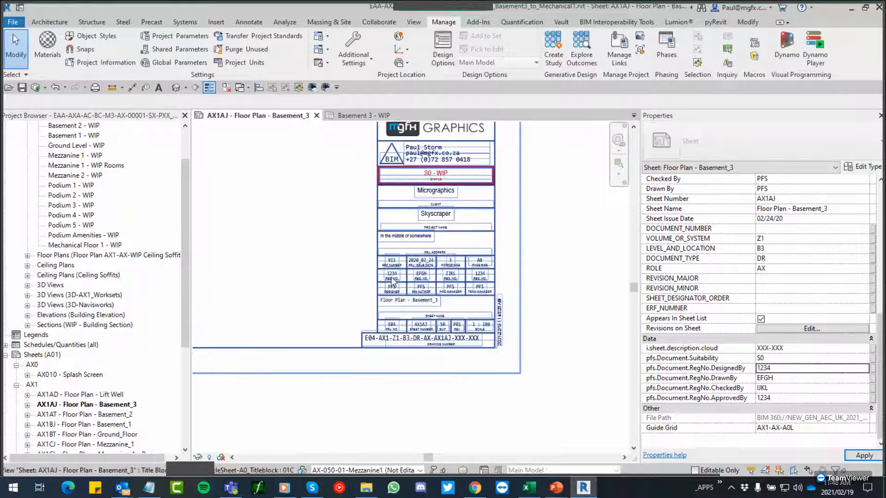
pyautogui.scroll(6, 390, 280)
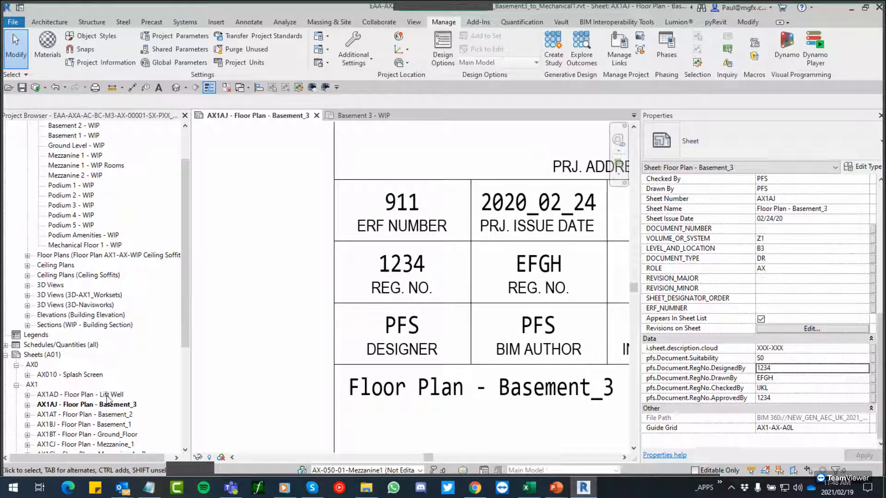
# Open the AX1AT Floor Plan - Basement_2 sheet and examine the REG. NO. and WORKSTAGE fields in its title block
pyautogui.click(119, 415)
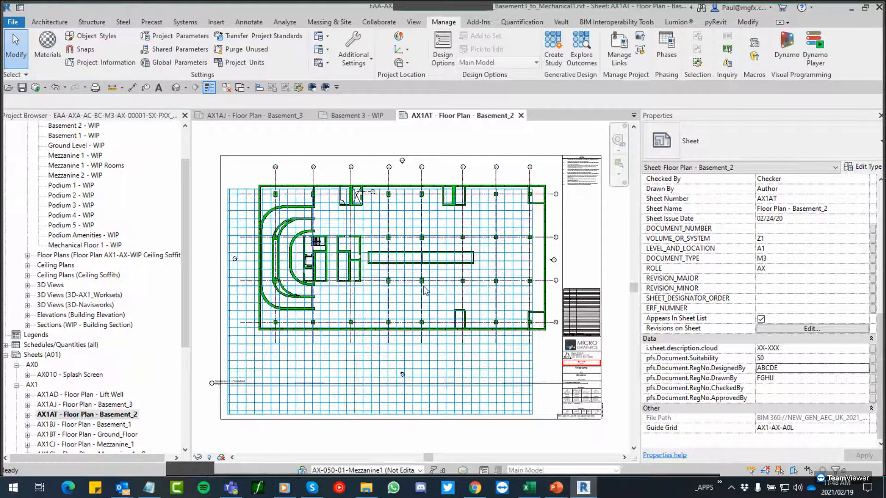
pyautogui.scroll(8, 581, 406)
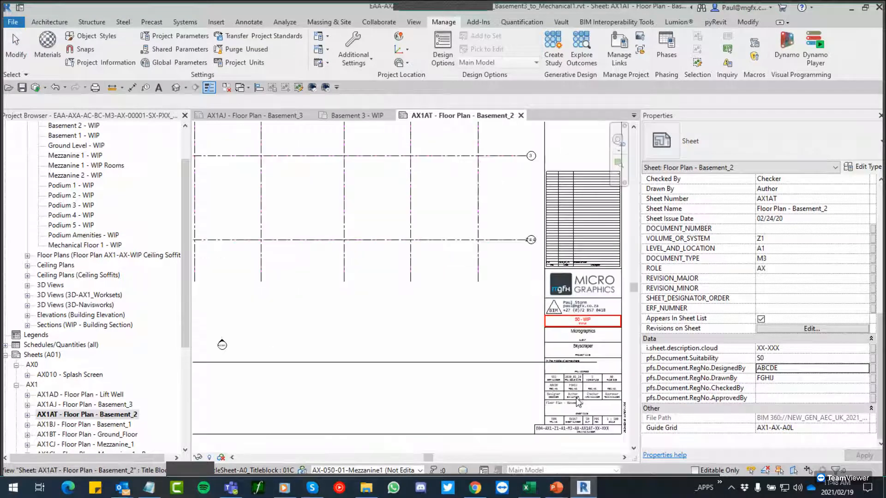
pyautogui.scroll(-5, 451, 215)
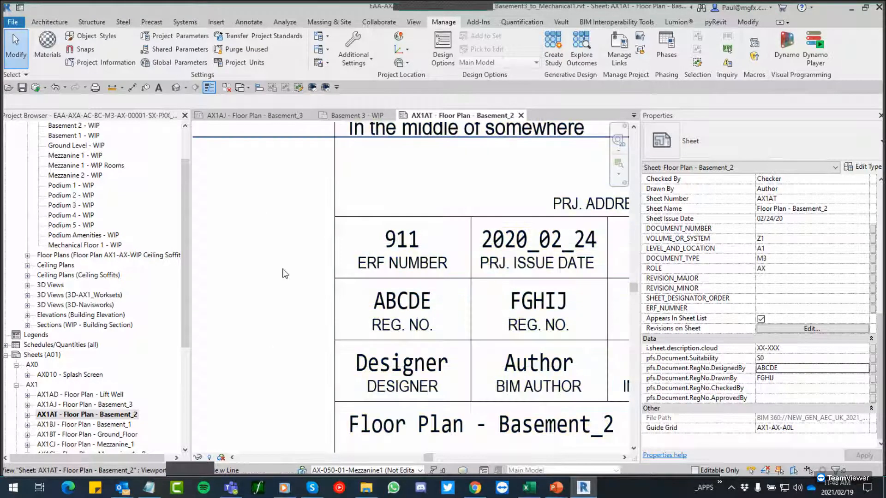
pyautogui.click(506, 260)
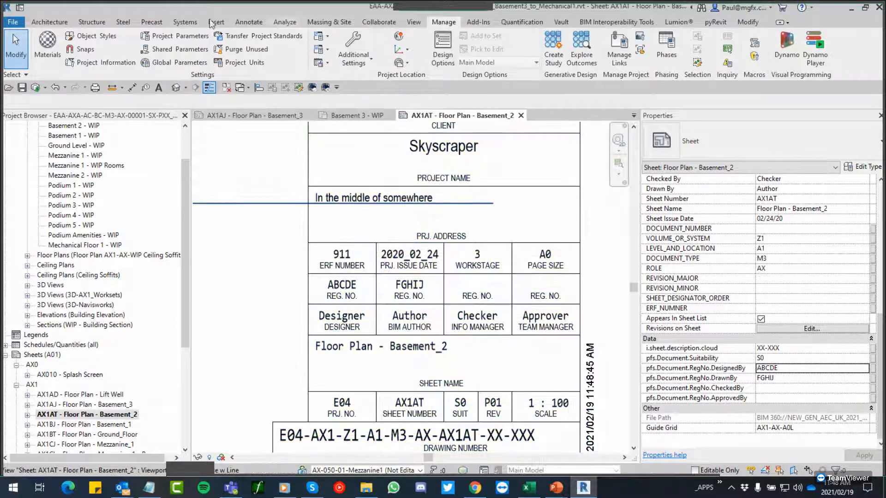
# Set pfs.Document.Workstage to 4 in the project information and check the WORKSTAGE field on the Basement_2 sheet
pyautogui.click(107, 63)
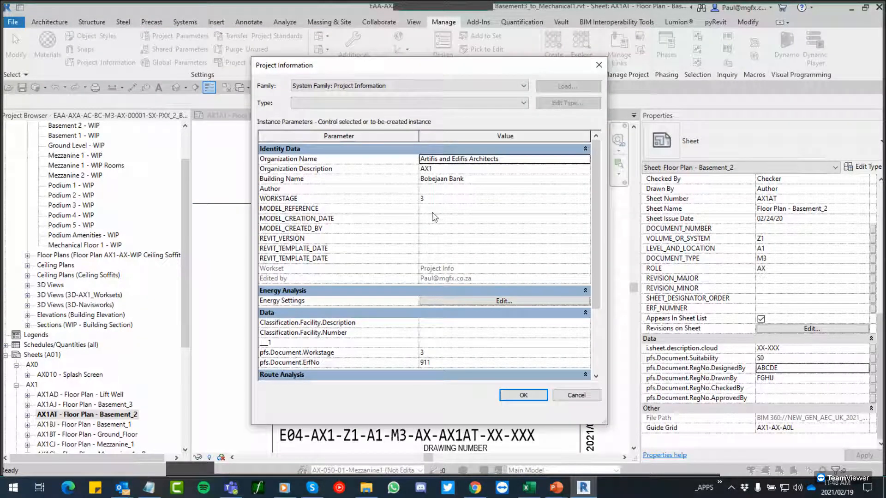
pyautogui.scroll(-3, 447, 243)
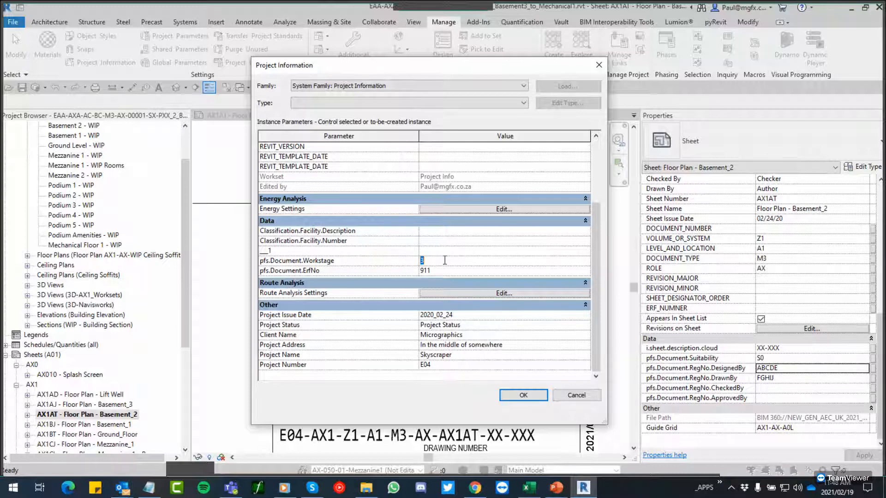
pyautogui.press('Return')
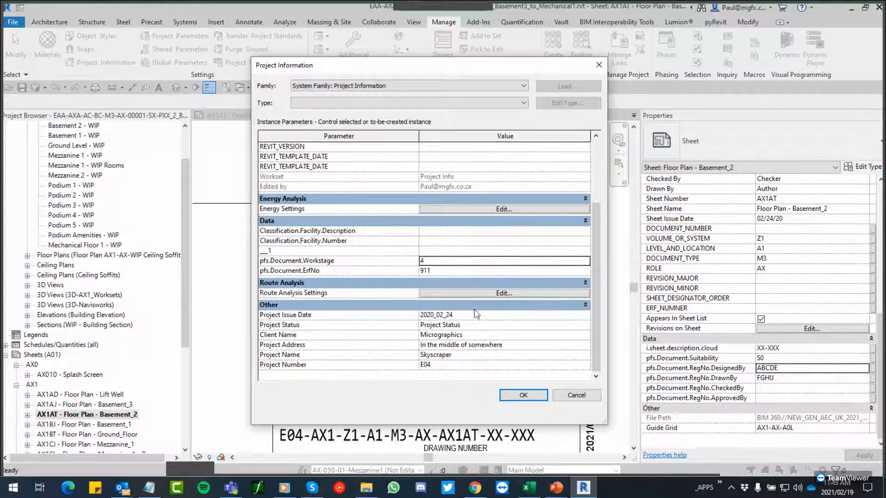
pyautogui.click(525, 398)
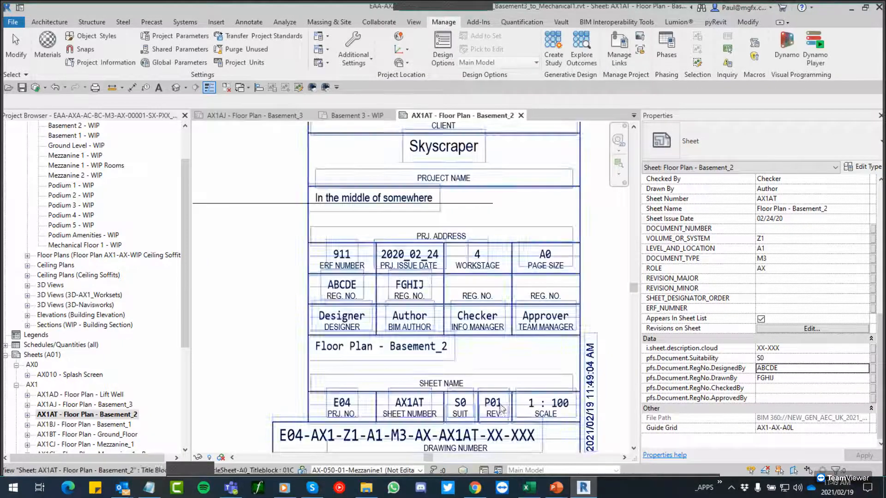
pyautogui.click(473, 260)
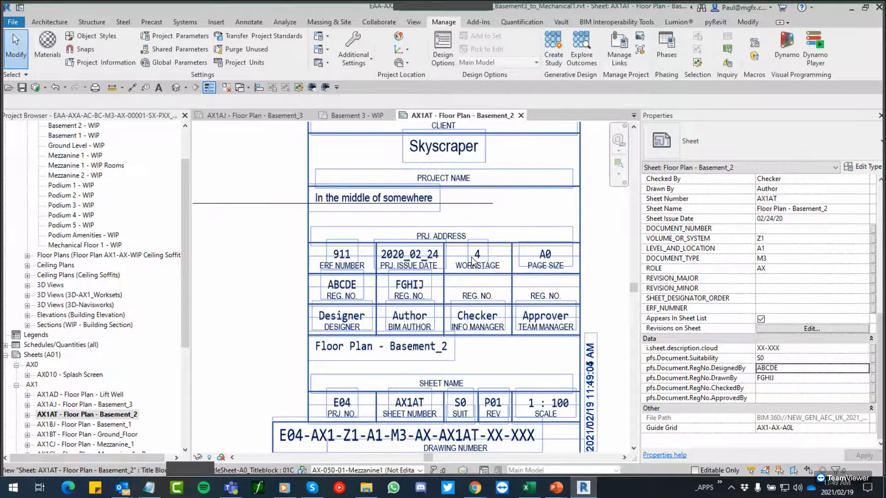
# Return to the AX1AJ Floor Plan - Basement_3 sheet and check the WORKSTAGE field in its title block
pyautogui.doubleClick(104, 404)
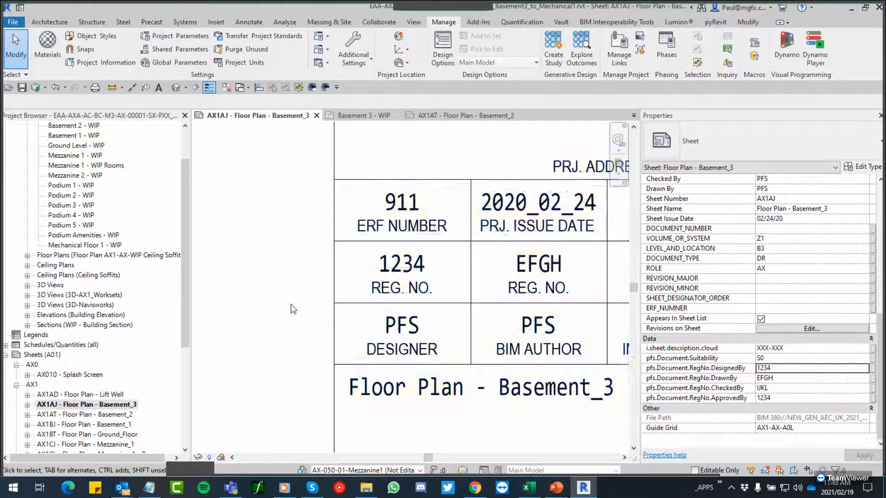
pyautogui.scroll(-2, 291, 303)
pyautogui.scroll(3, 476, 256)
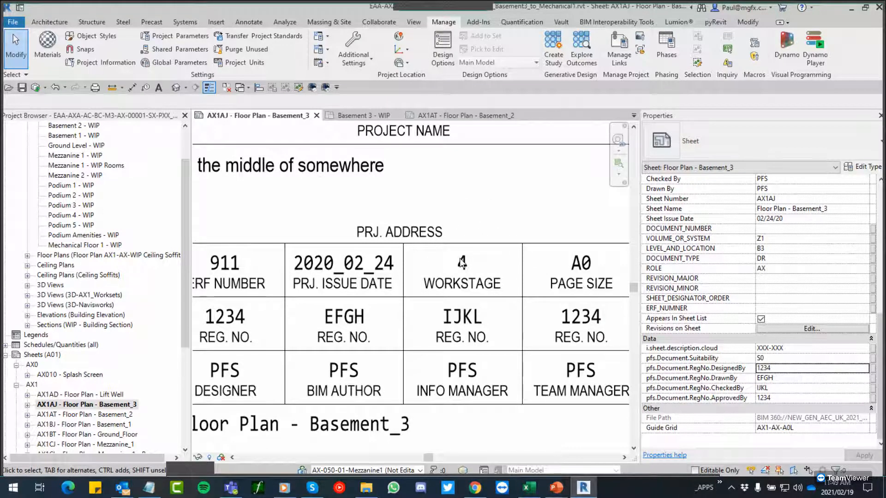
pyautogui.scroll(-2, 428, 261)
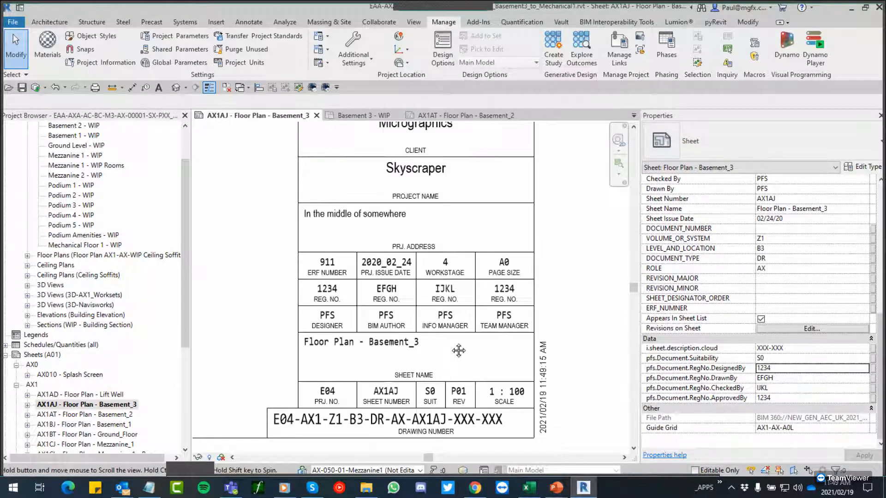
pyautogui.moveTo(458, 347); pyautogui.dragTo(459, 313, button='middle')
pyautogui.scroll(5, 461, 245)
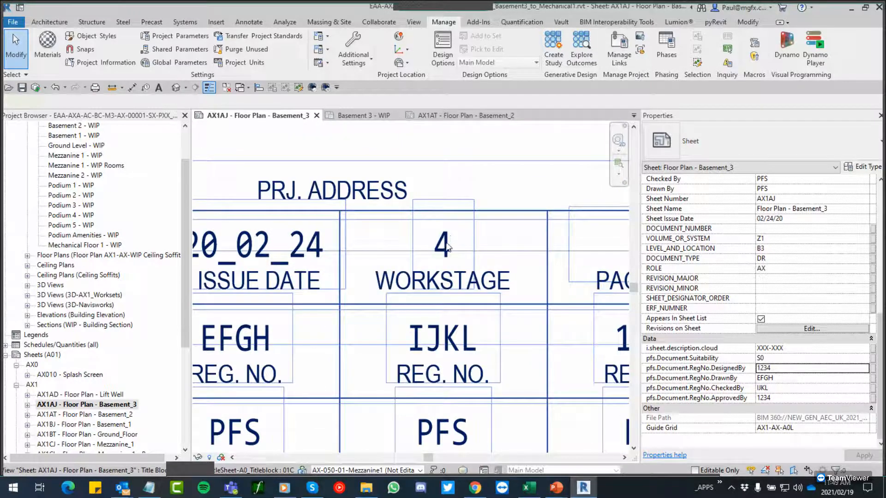
# Set the WORKSTAGE value to 3 directly in the title block of the Basement_3 sheet and deselect the title block
pyautogui.click(453, 254)
pyautogui.click(443, 243)
pyautogui.press('Escape')
pyautogui.press('Escape')
pyautogui.click(451, 237)
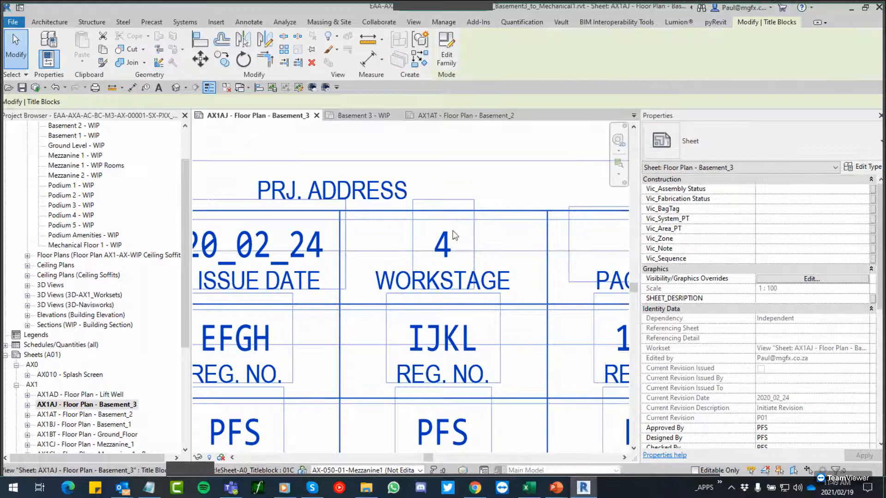
pyautogui.click(442, 244)
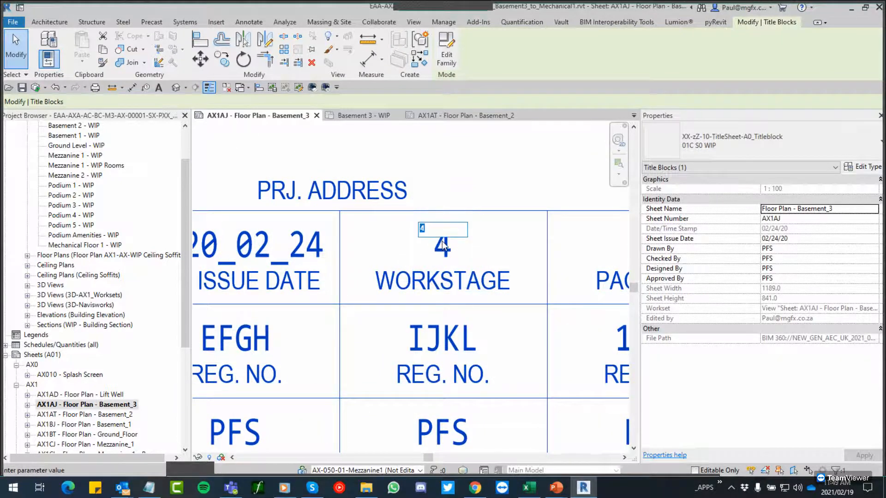
pyautogui.write('3')
pyautogui.press('Return')
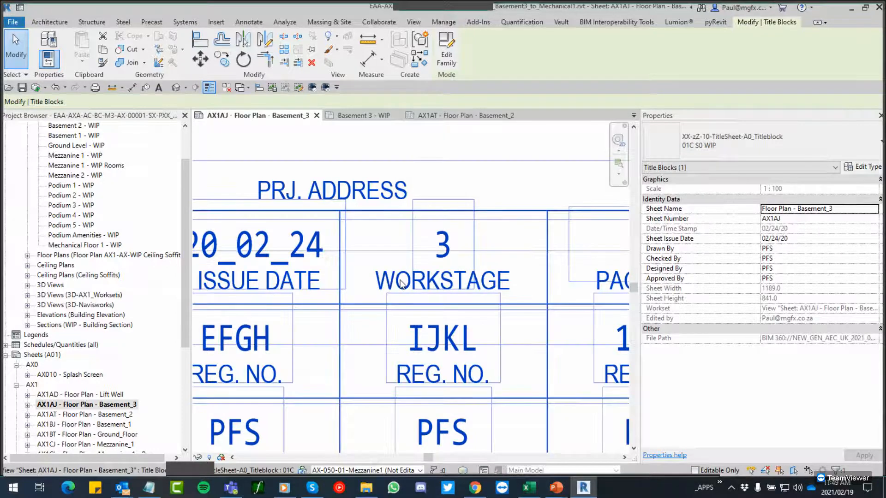
pyautogui.press('Escape')
pyautogui.scroll(-2, 399, 281)
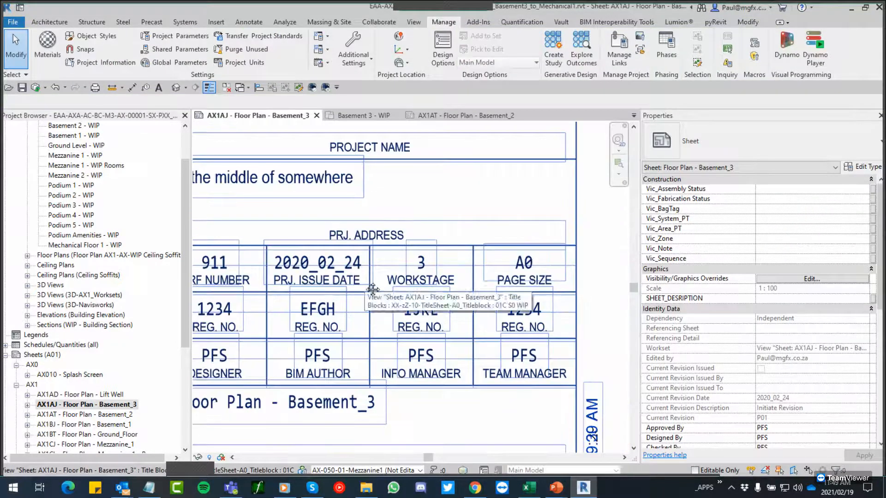
pyautogui.moveTo(447, 297); pyautogui.dragTo(474, 299, button='middle')
pyautogui.scroll(-2, 422, 282)
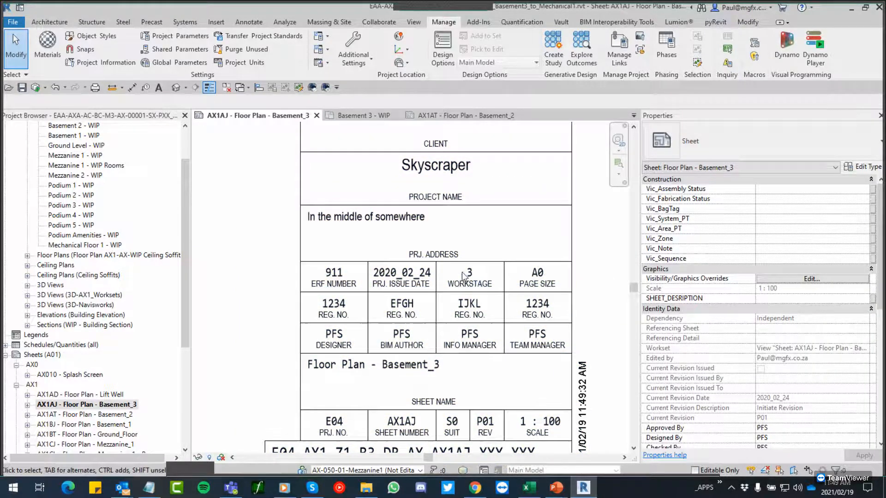
# Check the pfs.Document.Workstage entry in the project information and close it without changes
pyautogui.click(117, 63)
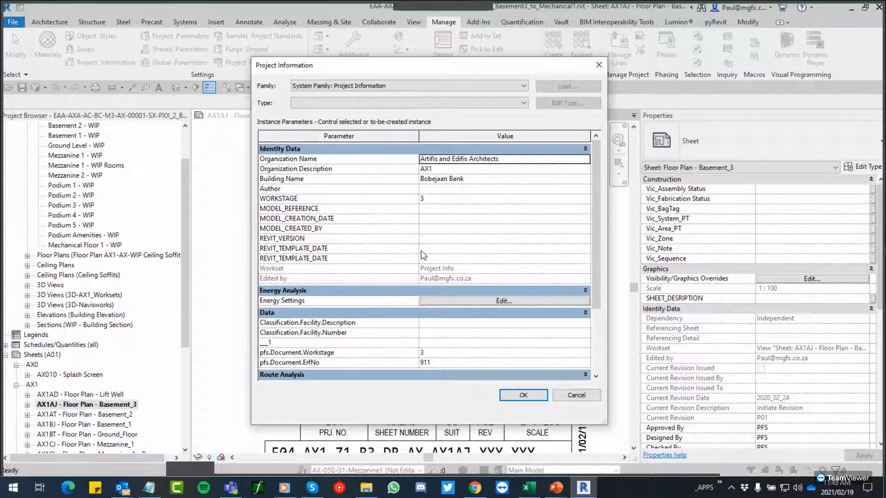
pyautogui.scroll(-5, 414, 293)
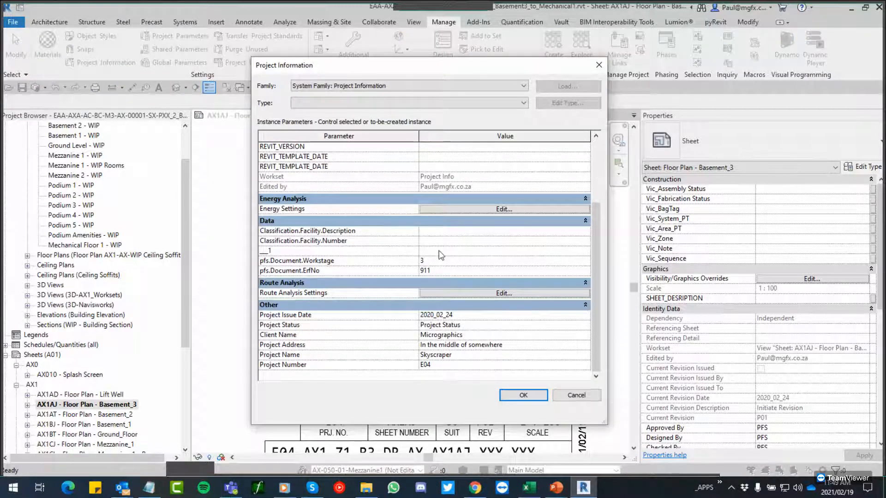
pyautogui.click(599, 65)
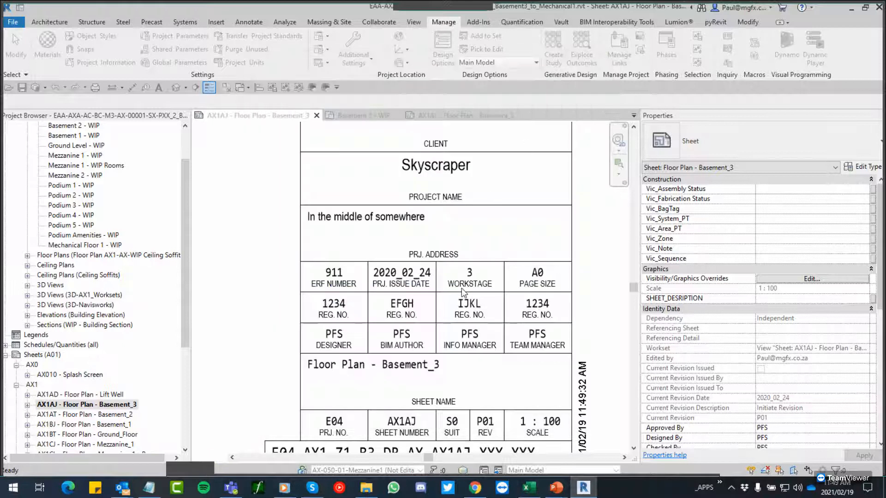
# Examine the status, client, project name, address and sheet information fields in the Basement_3 title block
pyautogui.moveTo(245, 227); pyautogui.dragTo(250, 330, button='middle')
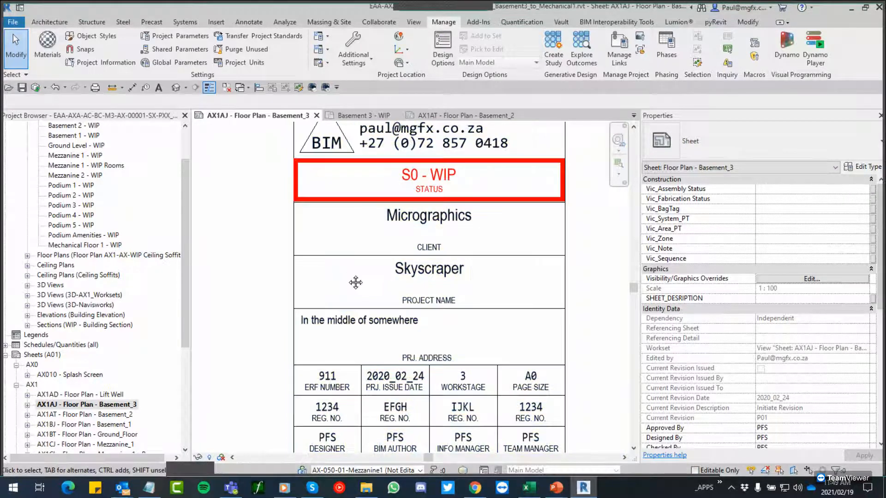
pyautogui.moveTo(354, 283); pyautogui.dragTo(344, 253, button='middle')
pyautogui.scroll(2, 340, 229)
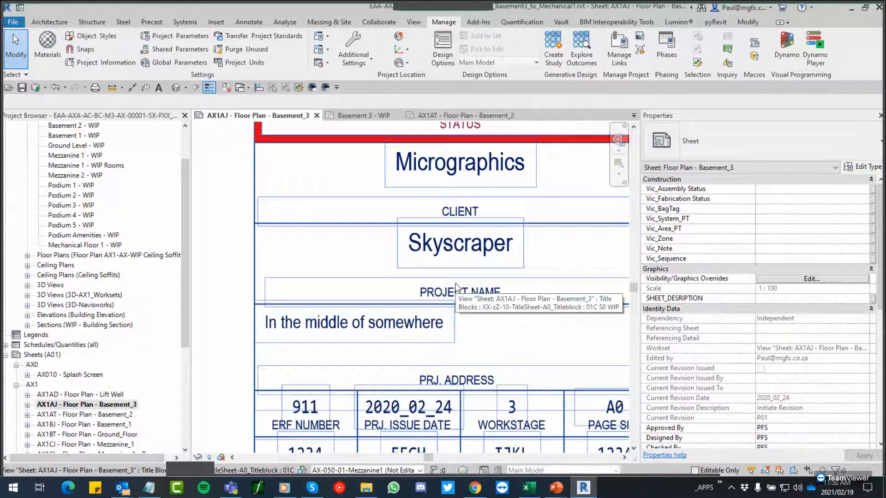
pyautogui.scroll(-3, 455, 287)
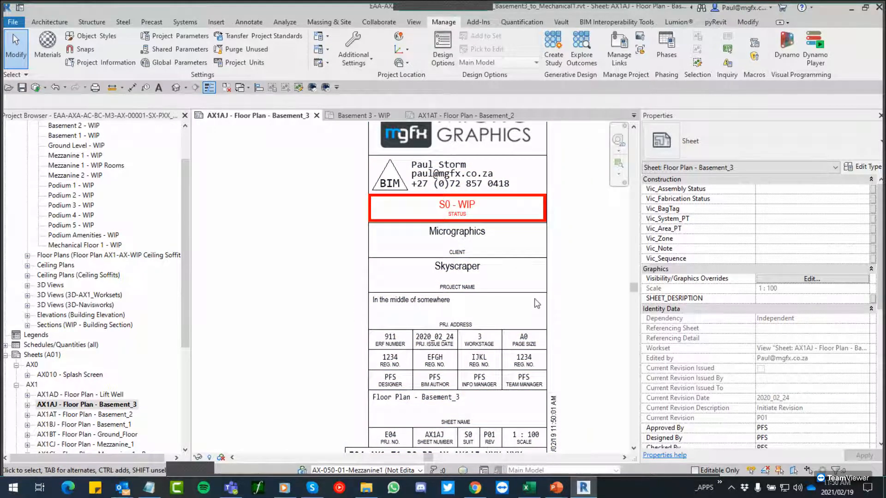
pyautogui.scroll(2, 536, 303)
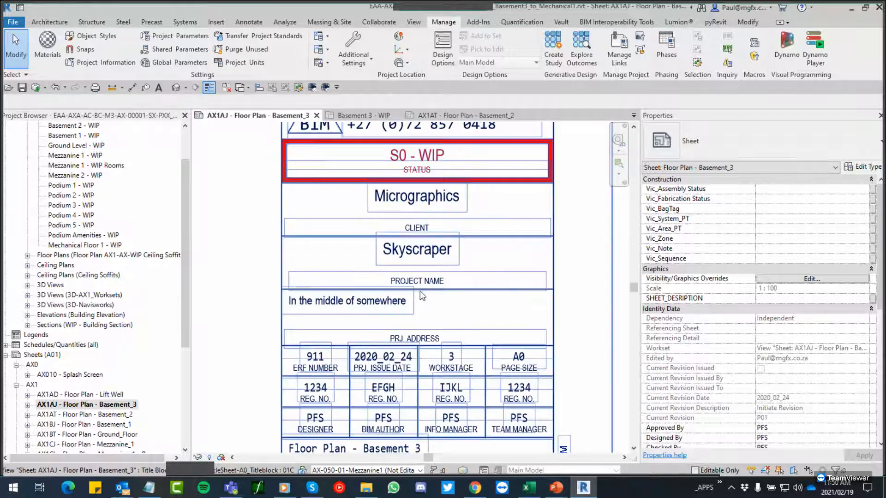
pyautogui.scroll(-3, 420, 291)
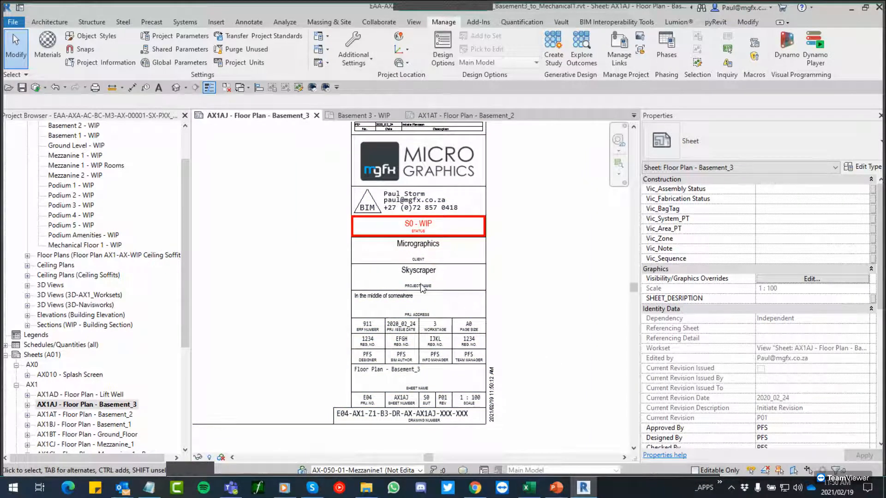
pyautogui.scroll(2, 371, 288)
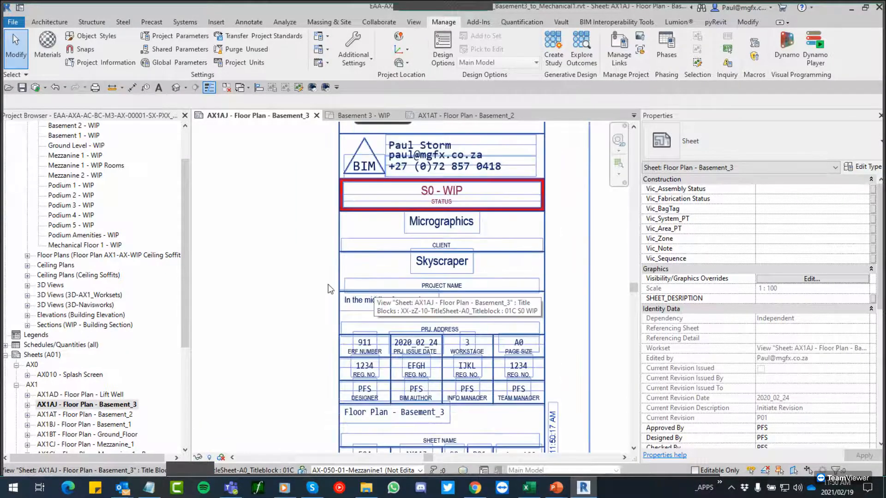
# Review the parameters that make up the DRAWING NUMBER label in the Basement_3 title block, leaving their values as they are
pyautogui.scroll(-2, 330, 289)
pyautogui.moveTo(292, 368); pyautogui.dragTo(309, 287, button='middle')
pyautogui.scroll(5, 421, 374)
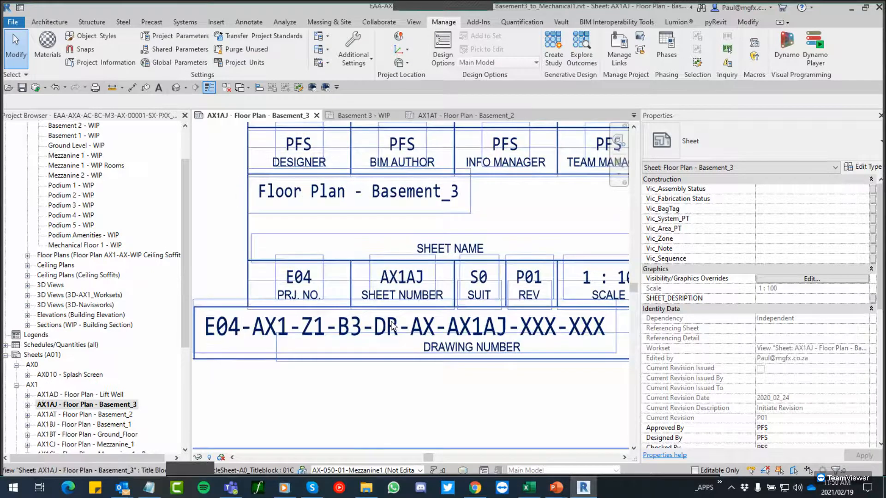
pyautogui.click(393, 326)
pyautogui.click(400, 328)
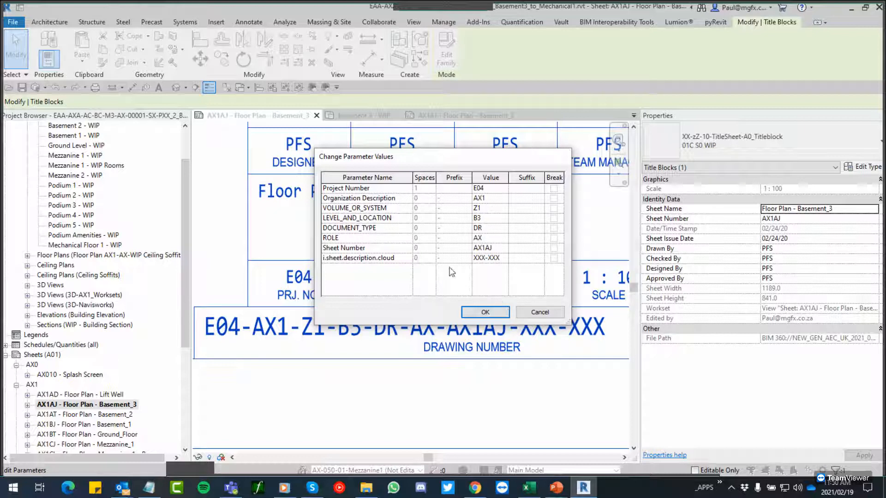
pyautogui.click(481, 313)
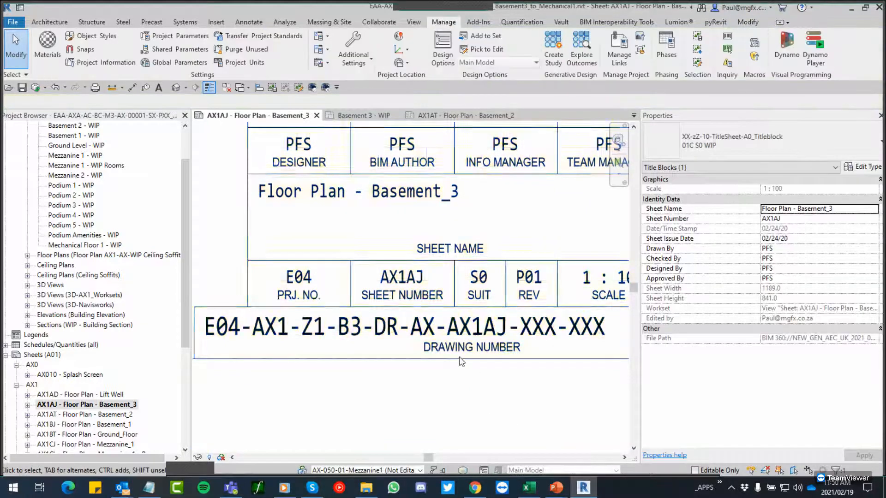
# Deselect the title block and examine the vertical date and time stamp beside its lower right corner
pyautogui.scroll(-5, 429, 336)
pyautogui.click(406, 417)
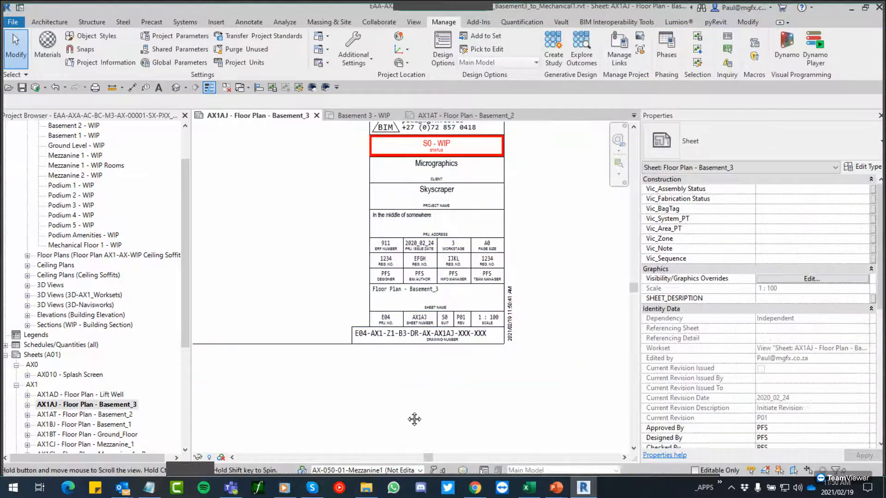
pyautogui.moveTo(416, 417); pyautogui.dragTo(303, 404, button='middle')
pyautogui.scroll(6, 406, 326)
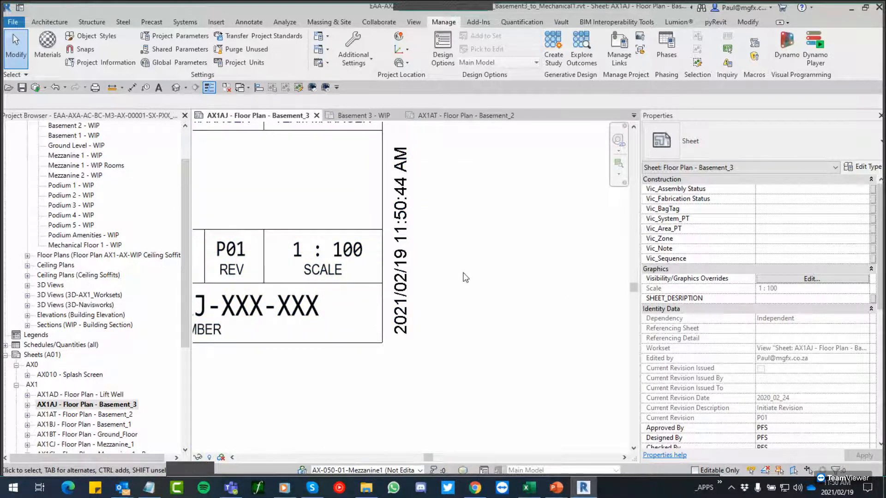
# Examine the Basement_3 title block as a whole, from the logo and status box down to the drawing number
pyautogui.scroll(-3, 463, 276)
pyautogui.moveTo(470, 256); pyautogui.dragTo(513, 323, button='middle')
pyautogui.scroll(-2, 541, 278)
pyautogui.moveTo(541, 278); pyautogui.dragTo(552, 345, button='middle')
pyautogui.scroll(-3, 572, 325)
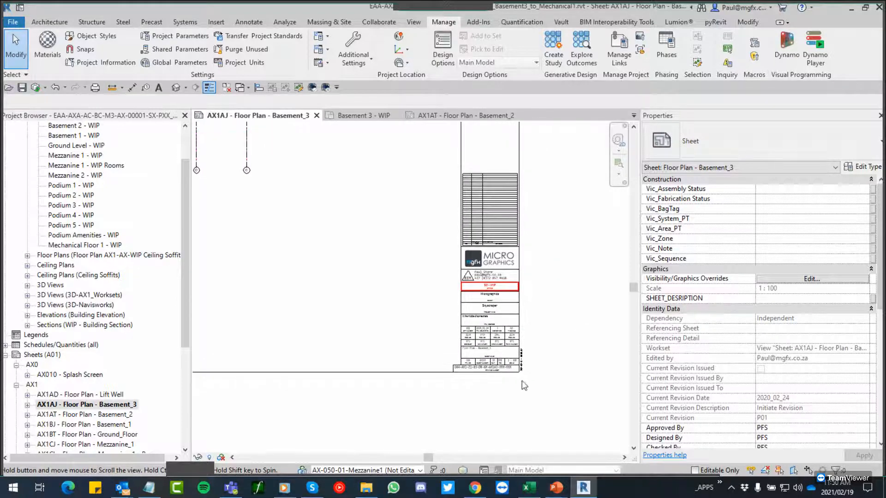
pyautogui.scroll(5, 525, 387)
pyautogui.moveTo(582, 307); pyautogui.dragTo(566, 383, button='middle')
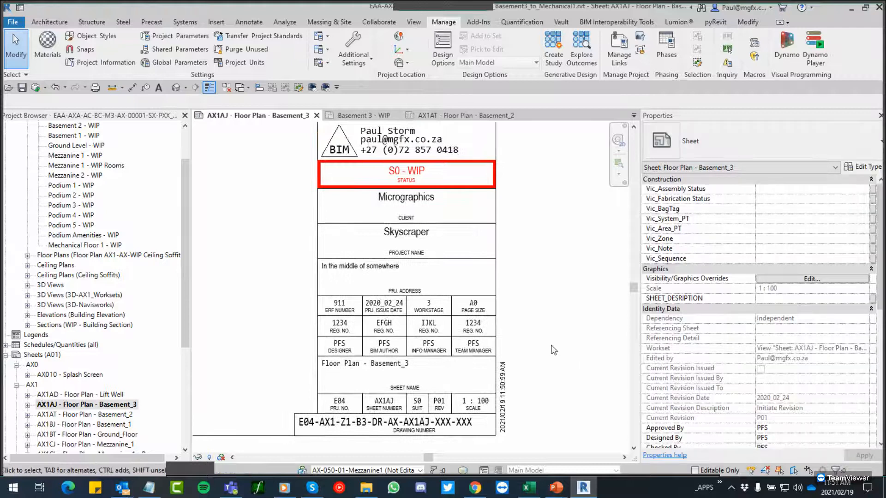
pyautogui.scroll(-1, 553, 350)
pyautogui.moveTo(555, 342); pyautogui.dragTo(548, 338, button='middle')
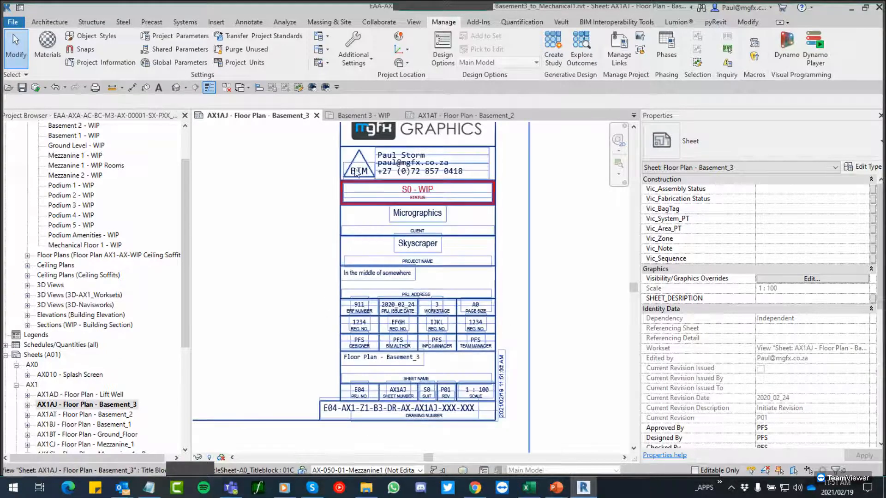
# Switch to BIM 360 Document Management, review the mapped fields of the ZX AO LANDSCAPE P01 title block, close it and return to Revit
pyautogui.click(478, 492)
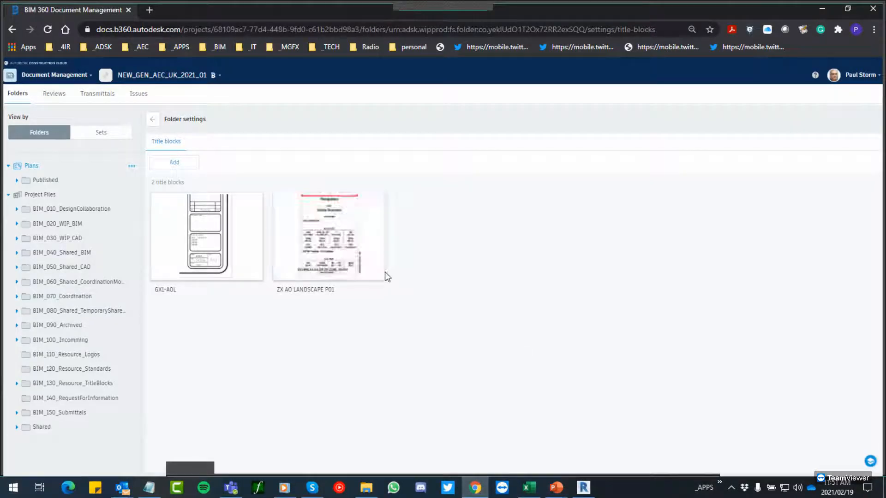
pyautogui.moveTo(335, 291)
pyautogui.moveTo(339, 239)
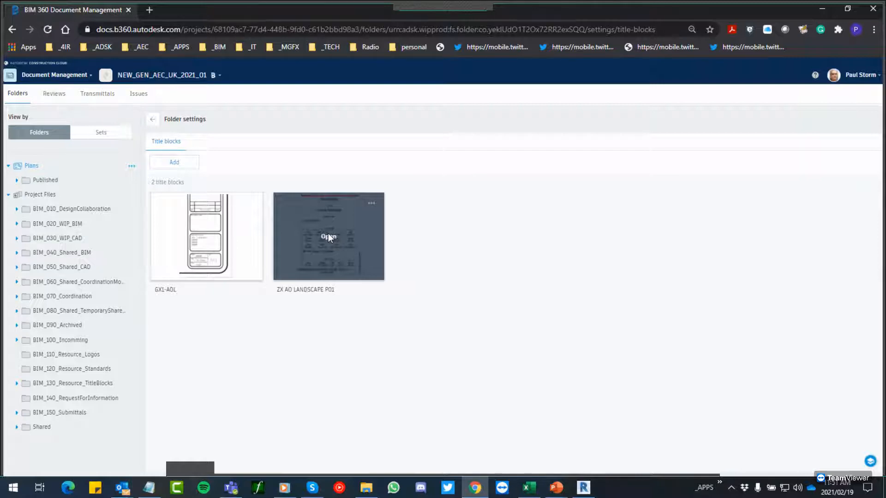
pyautogui.click(328, 234)
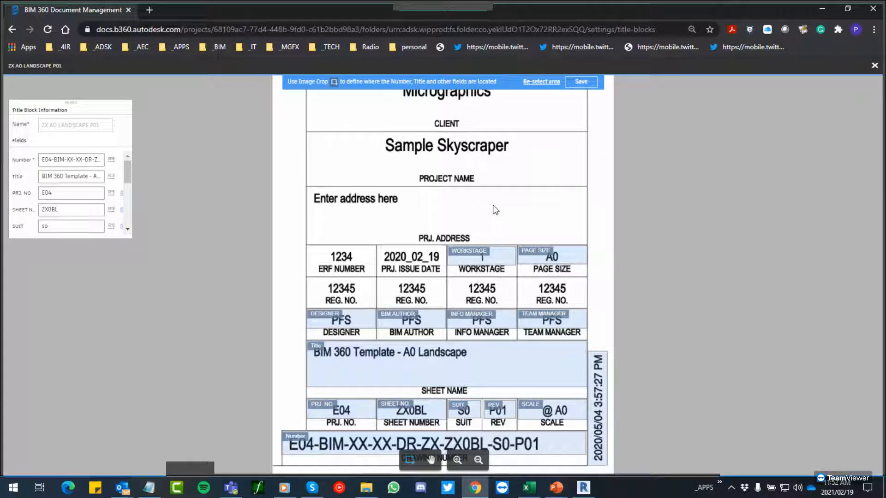
pyautogui.click(874, 66)
pyautogui.click(582, 488)
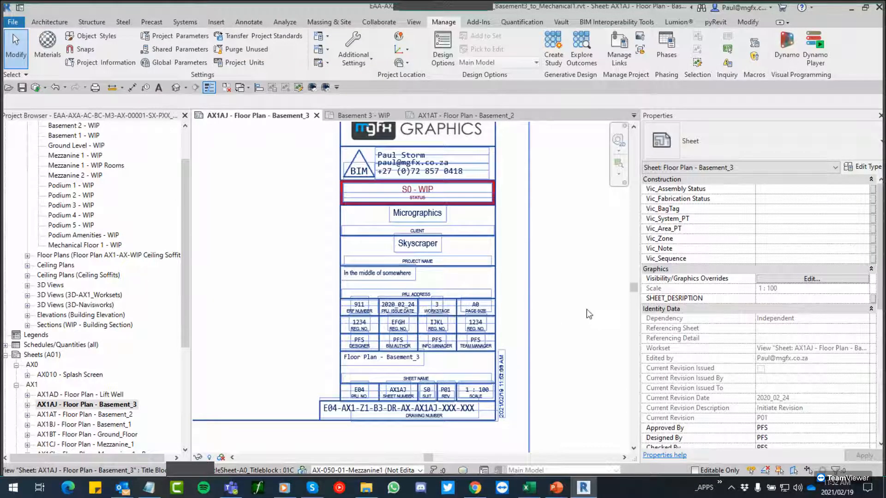
# Examine the Basement_3 sheet layout, including the drawing number, the placed floor plan and the NOTES section of the title block
pyautogui.moveTo(535, 316); pyautogui.dragTo(543, 344, button='middle')
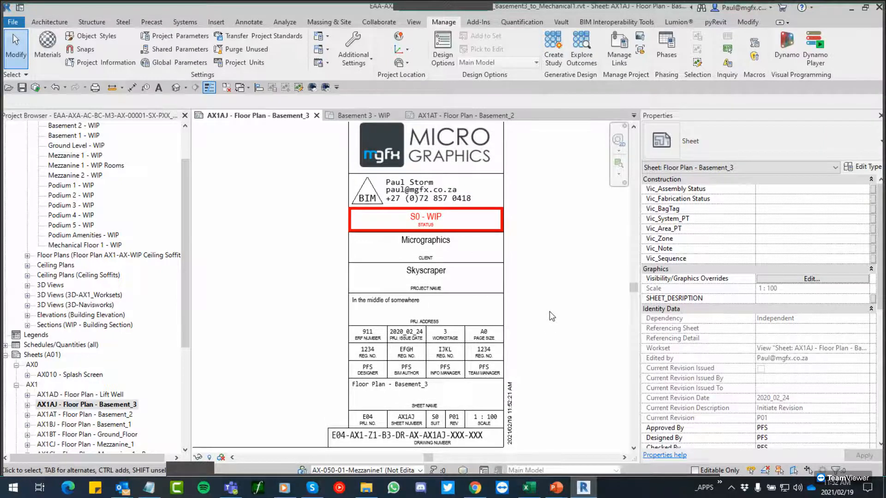
pyautogui.scroll(-2, 572, 324)
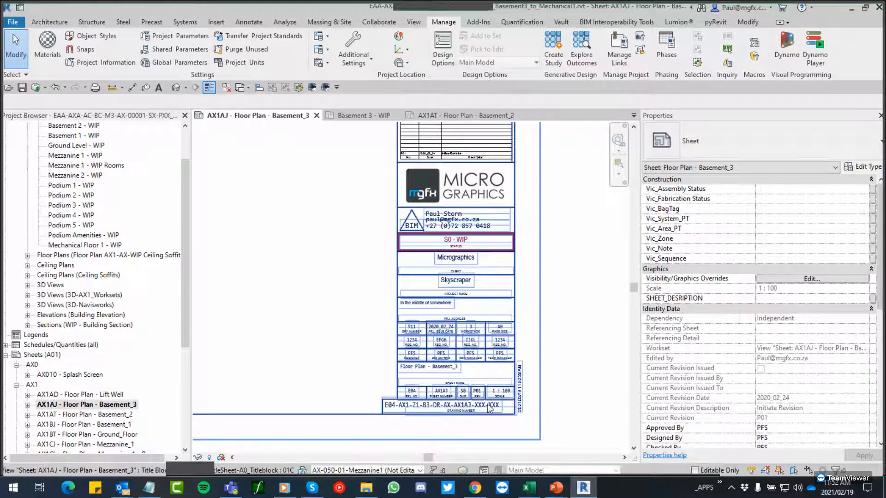
pyautogui.press('ctrl')
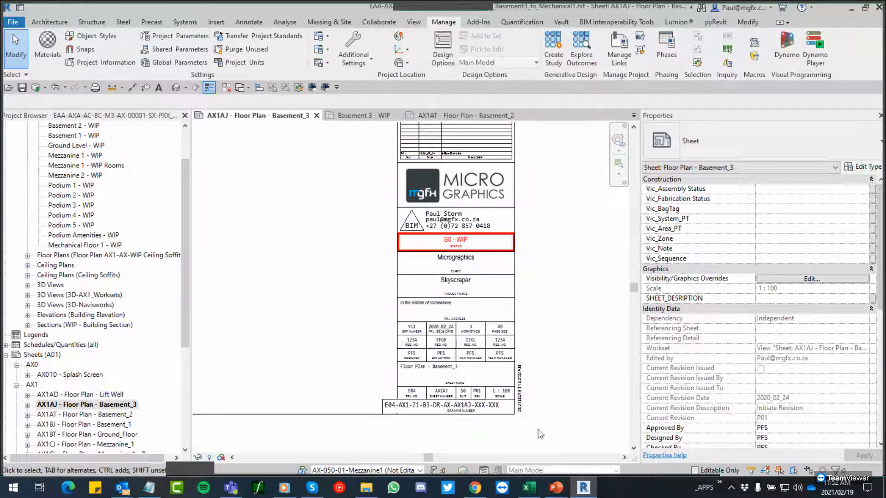
pyautogui.scroll(-4, 531, 376)
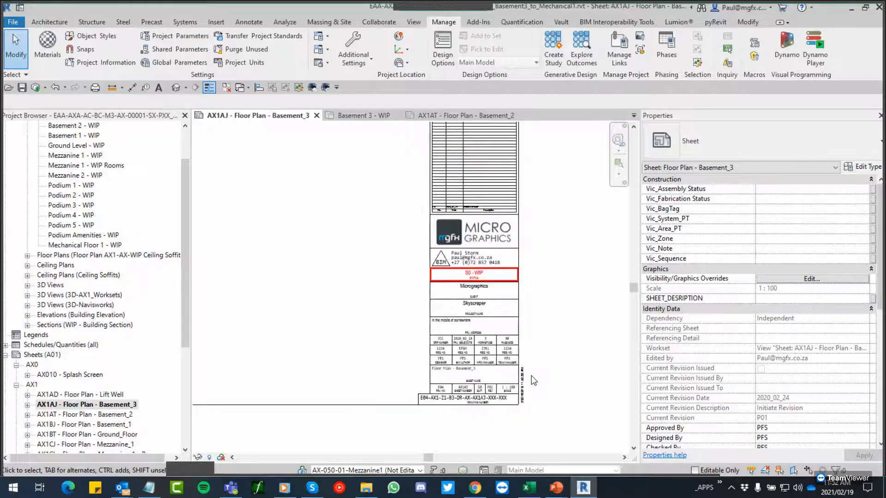
pyautogui.moveTo(554, 347); pyautogui.dragTo(596, 370, button='middle')
pyautogui.scroll(-2, 360, 350)
pyautogui.moveTo(360, 350); pyautogui.dragTo(433, 383, button='middle')
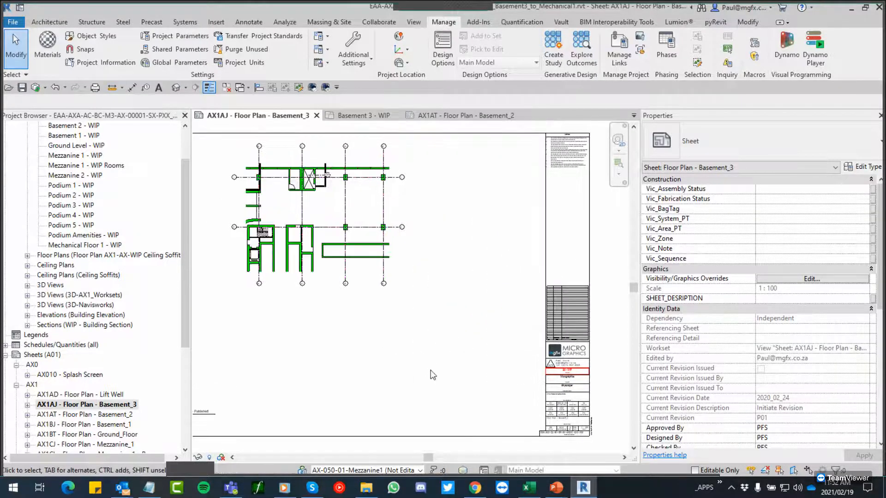
pyautogui.scroll(-2, 431, 370)
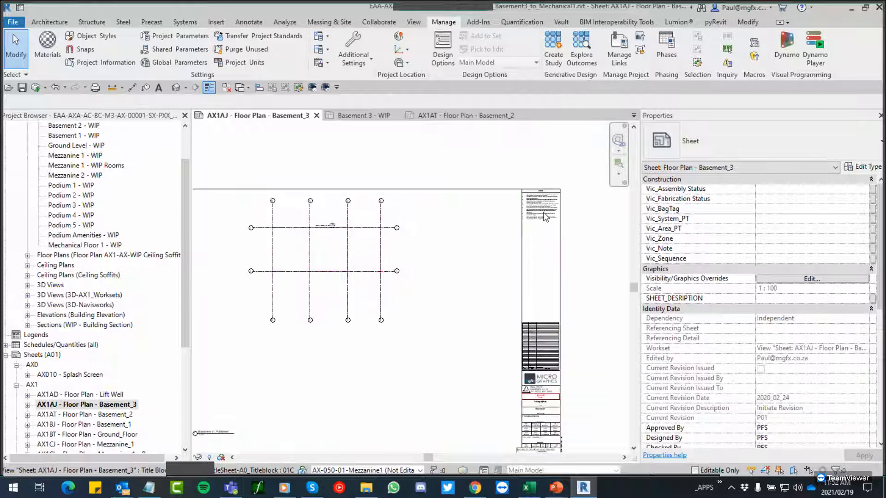
pyautogui.scroll(5, 552, 198)
pyautogui.scroll(-6, 523, 268)
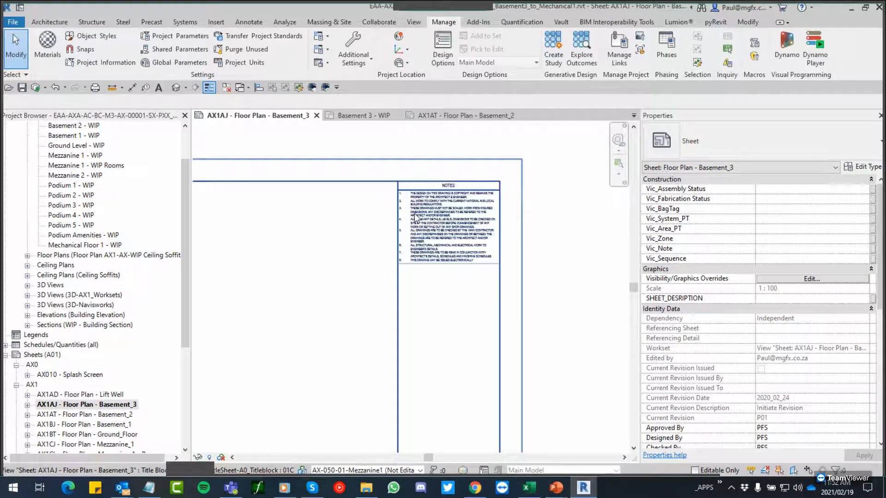
pyautogui.moveTo(524, 269); pyautogui.dragTo(532, 230, button='middle')
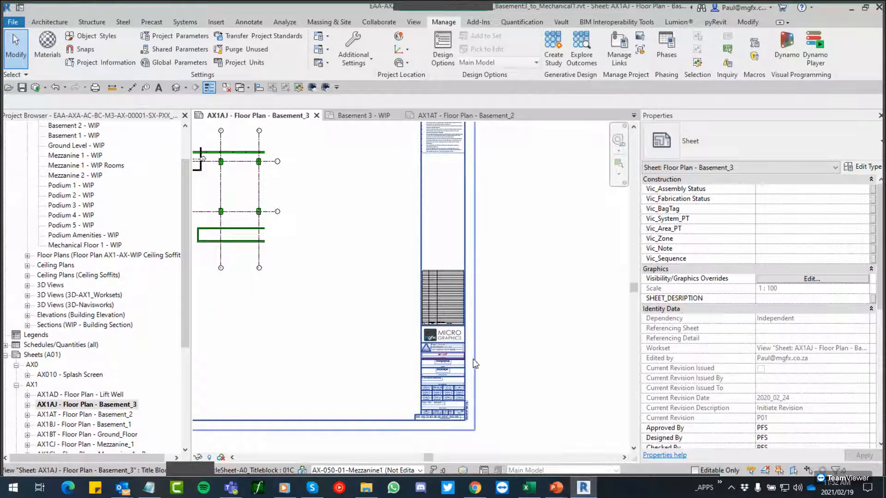
# Change the Basement_3 title block to the 03 S2 INFORMATION type and inspect its drawing number
pyautogui.scroll(3, 471, 380)
pyautogui.scroll(4, 514, 322)
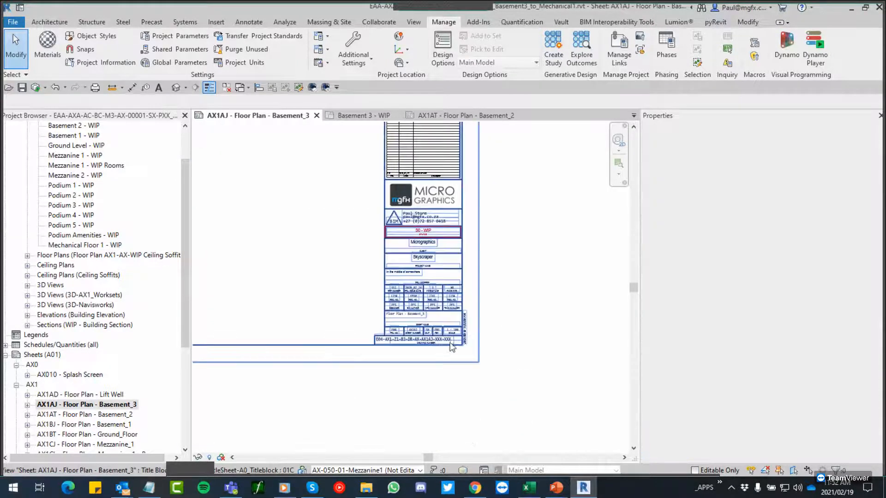
pyautogui.click(486, 302)
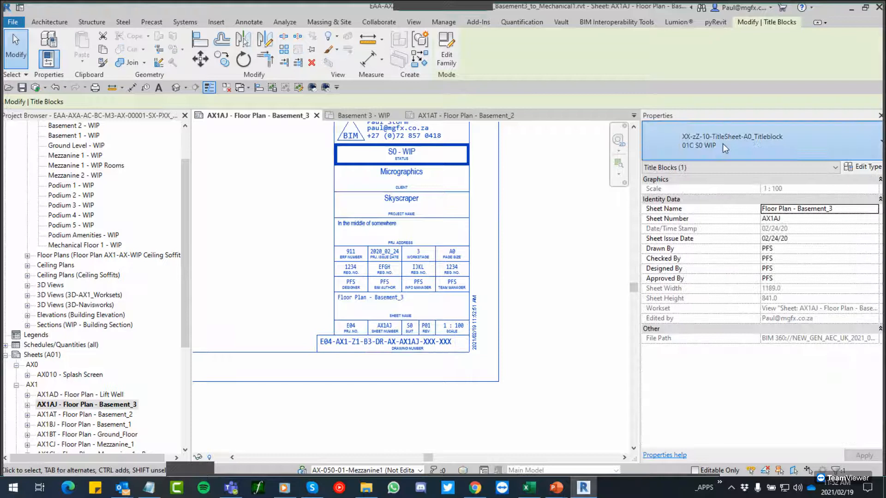
pyautogui.click(723, 143)
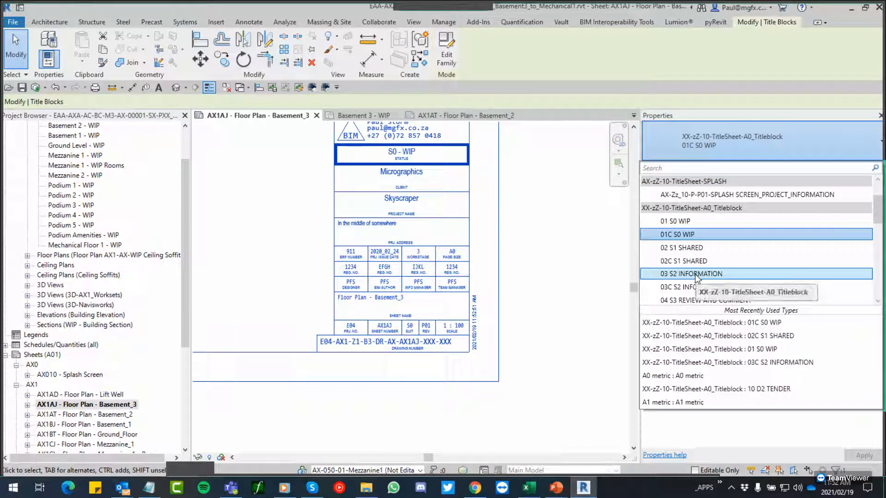
pyautogui.click(696, 274)
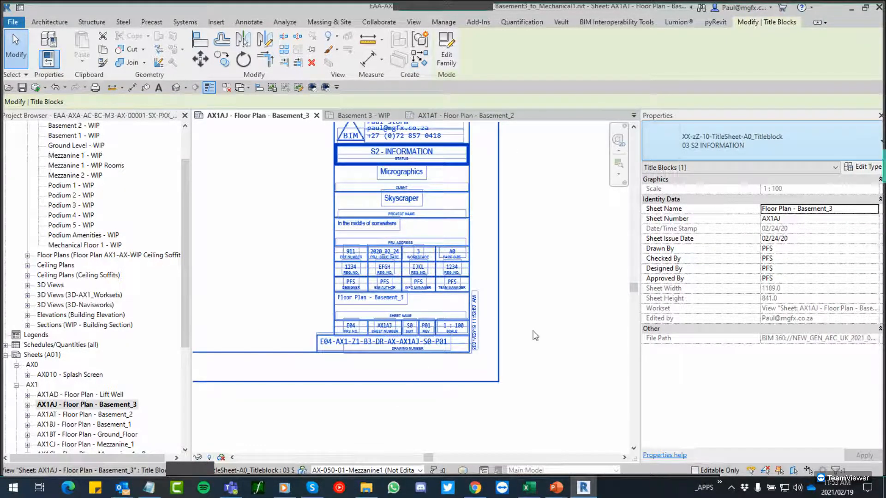
pyautogui.scroll(3, 429, 367)
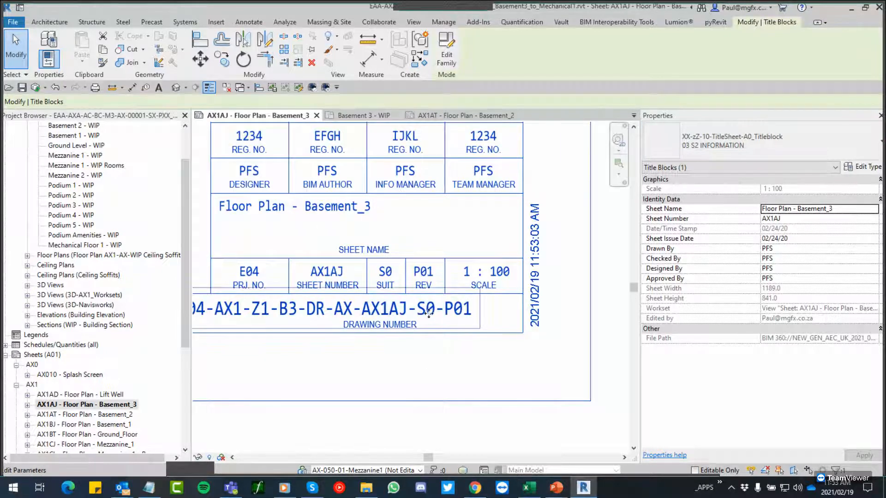
pyautogui.scroll(-2, 431, 317)
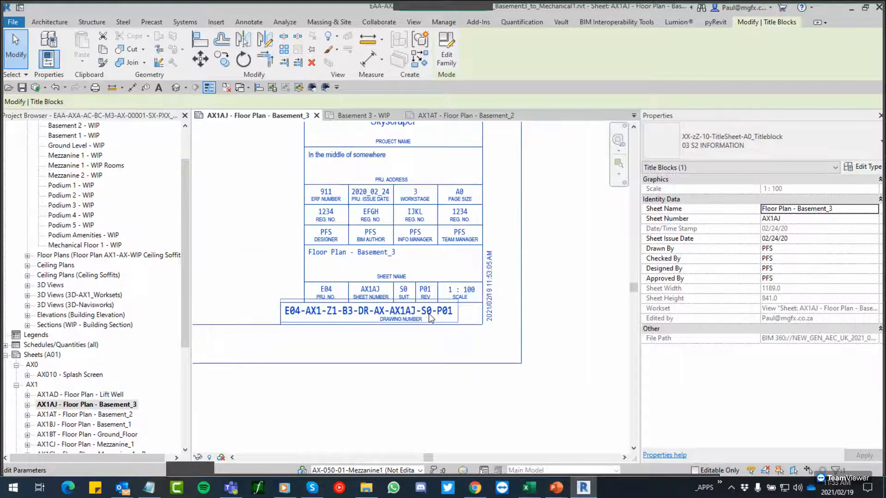
pyautogui.scroll(1, 458, 316)
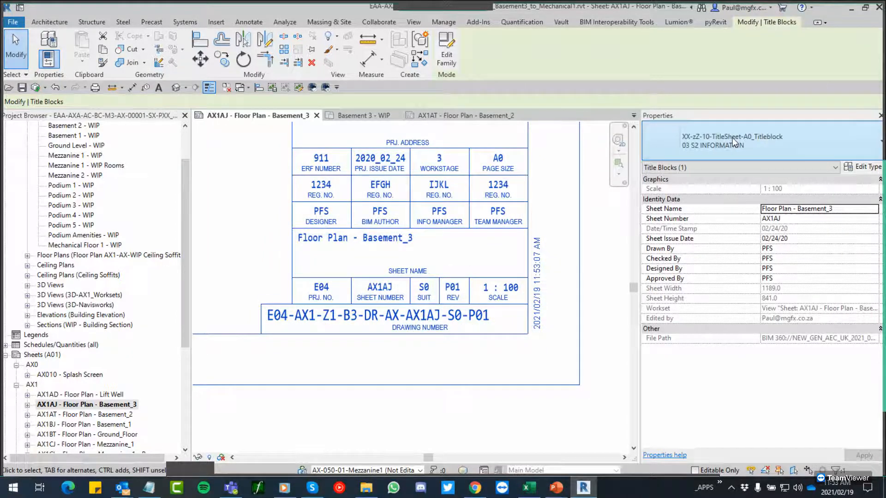
# Switch the Basement_3 title block to the 03C S2 INFORMATION type, check the drawing number and deselect it
pyautogui.click(733, 138)
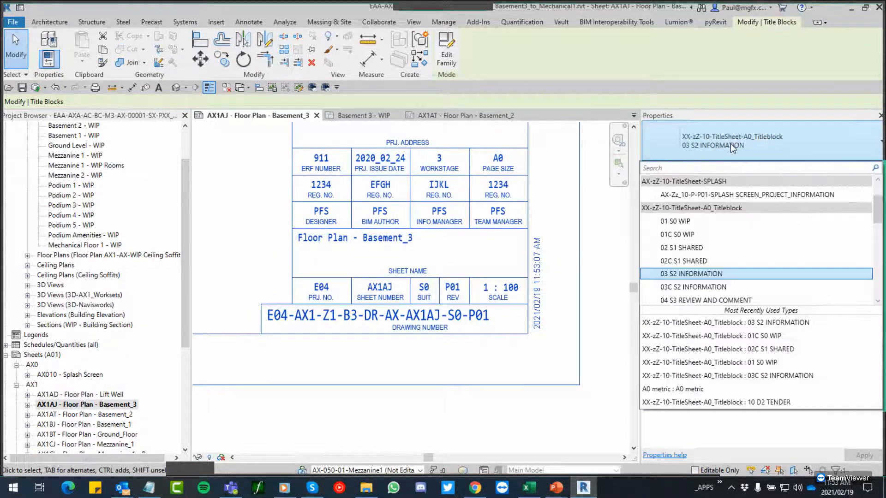
pyautogui.click(688, 288)
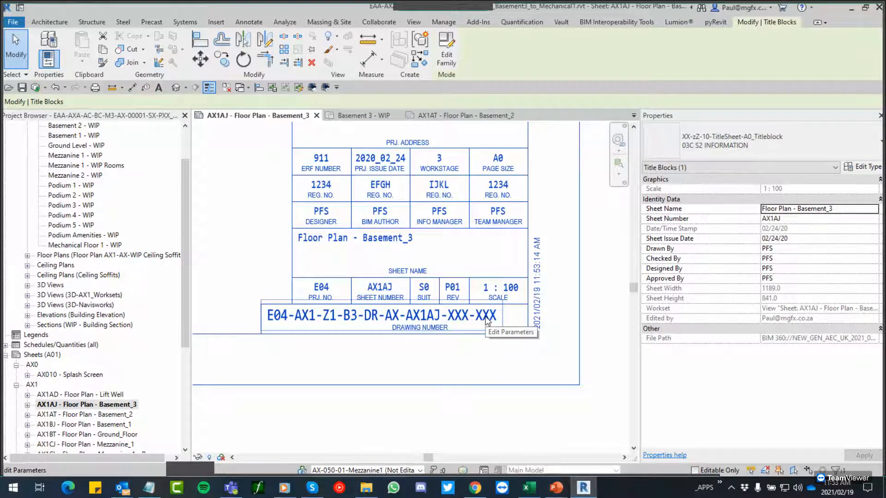
pyautogui.scroll(-3, 487, 320)
pyautogui.click(562, 317)
pyautogui.scroll(-3, 561, 313)
pyautogui.moveTo(323, 359); pyautogui.dragTo(371, 432, button='middle')
pyautogui.scroll(-3, 379, 368)
pyautogui.scroll(2, 372, 384)
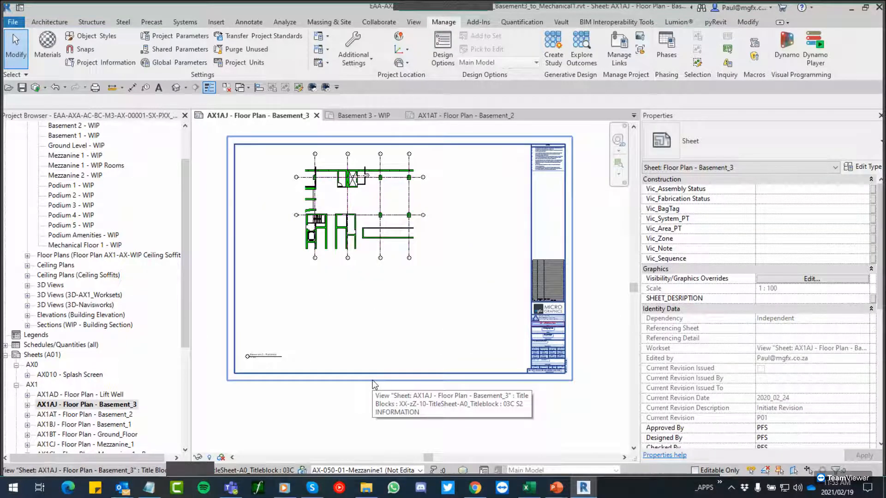